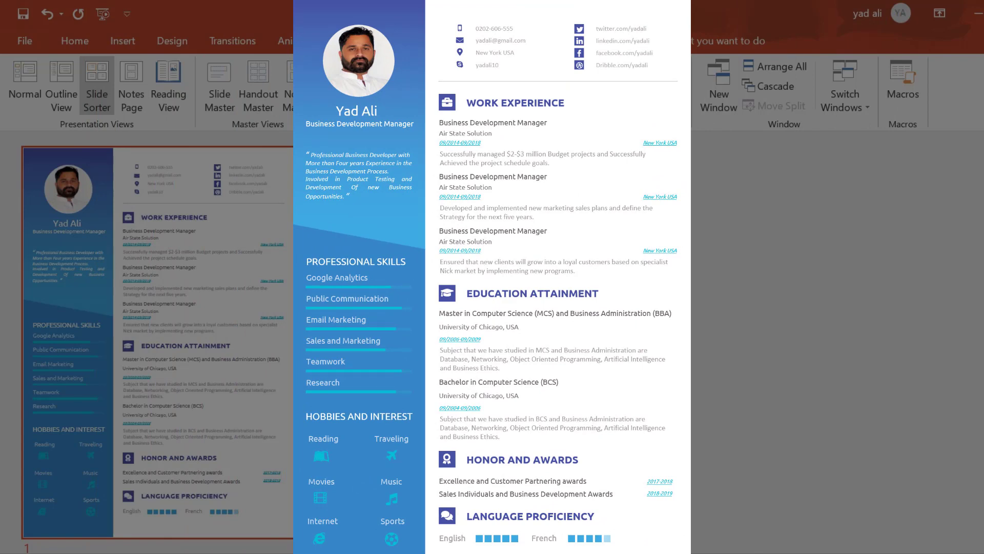
- Create a new blank presentation
{"action": "left_click", "coordinate": [17, 43]}
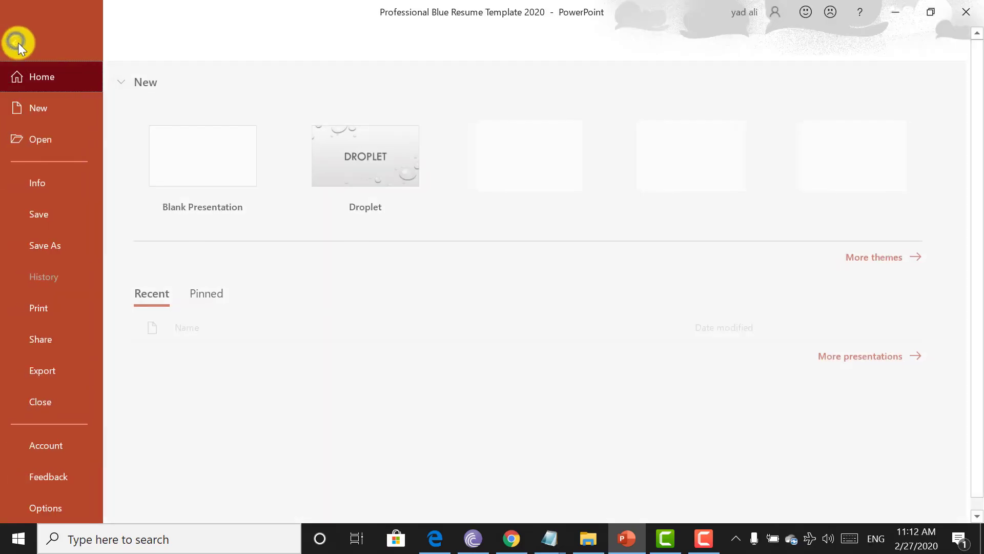
{"action": "left_click", "coordinate": [46, 108]}
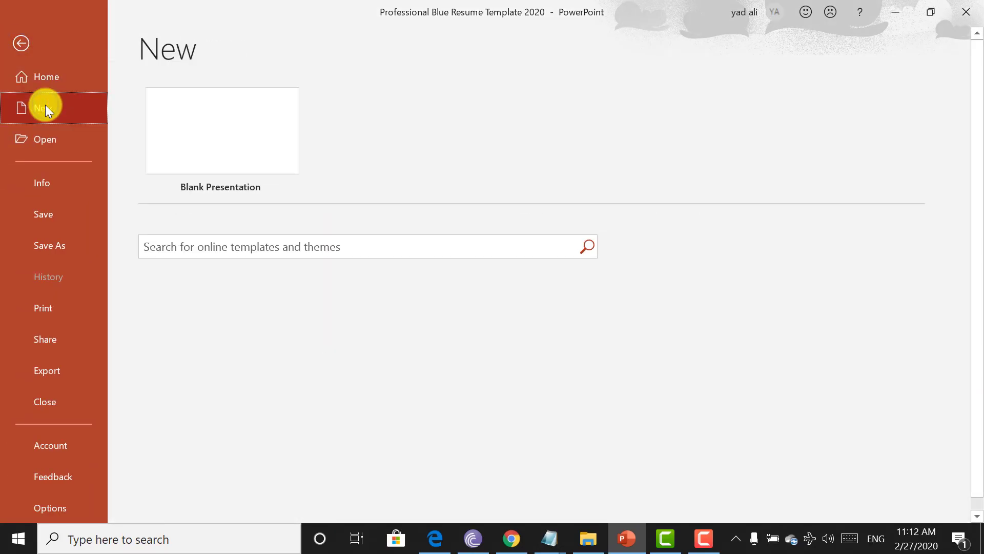
{"action": "left_click", "coordinate": [208, 133]}
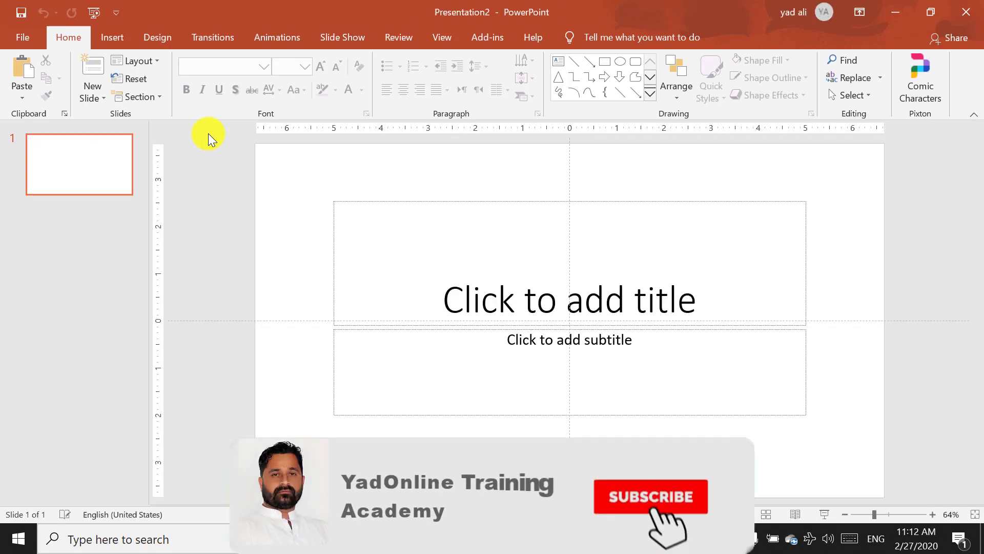
- Make the slides A4 Paper portrait with content scaled to fit, and delete the title placeholder
{"action": "left_click", "coordinate": [156, 39]}
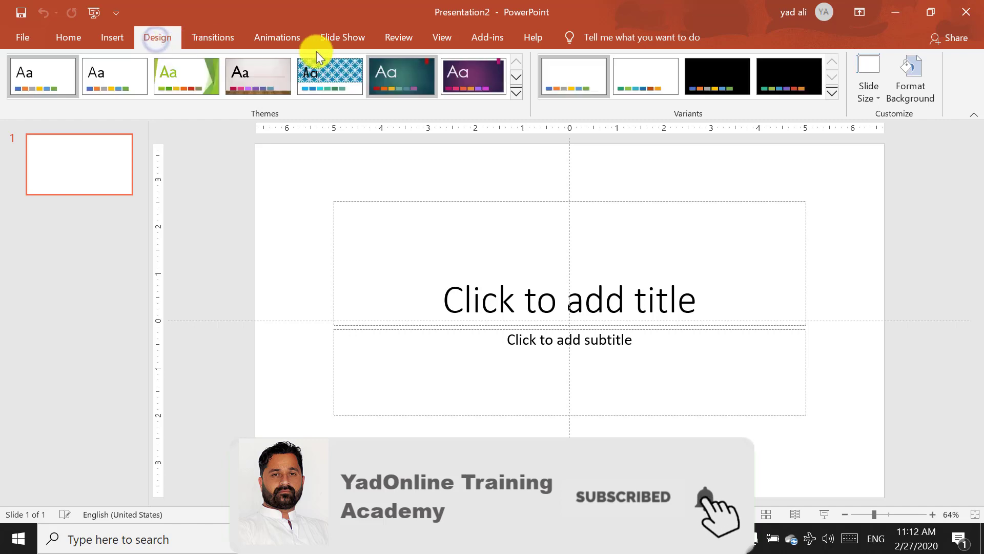
{"action": "left_click", "coordinate": [877, 93]}
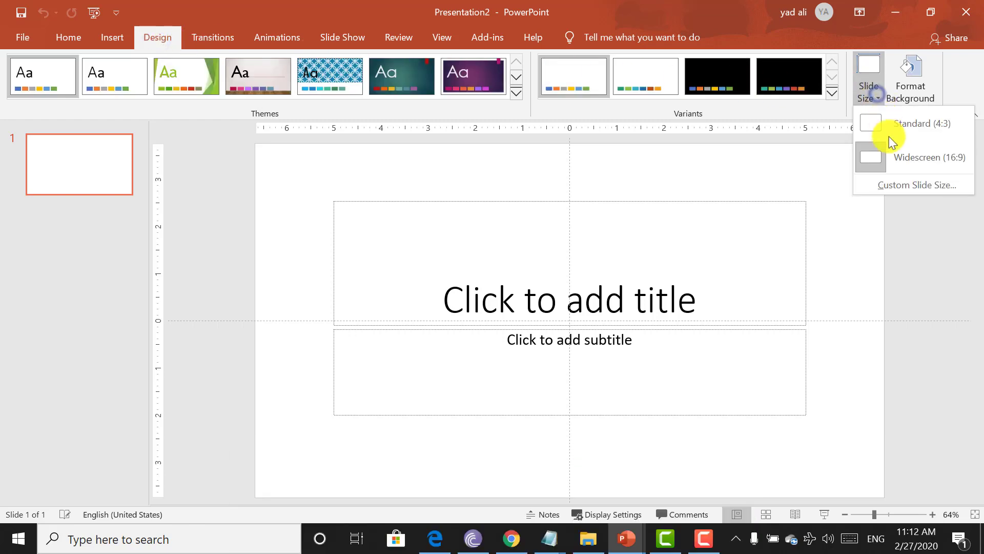
{"action": "left_click", "coordinate": [902, 187]}
{"action": "left_click", "coordinate": [461, 216]}
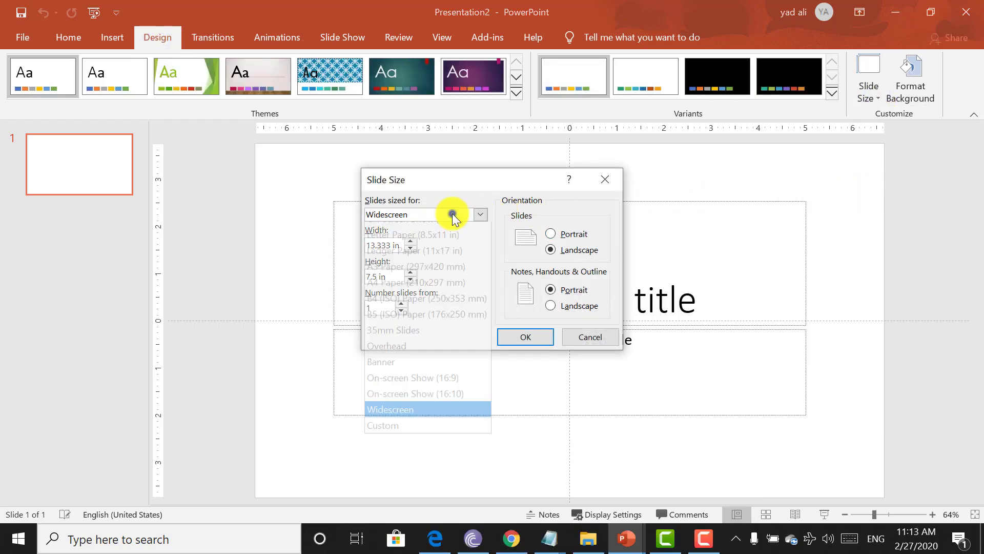
{"action": "left_click", "coordinate": [409, 282]}
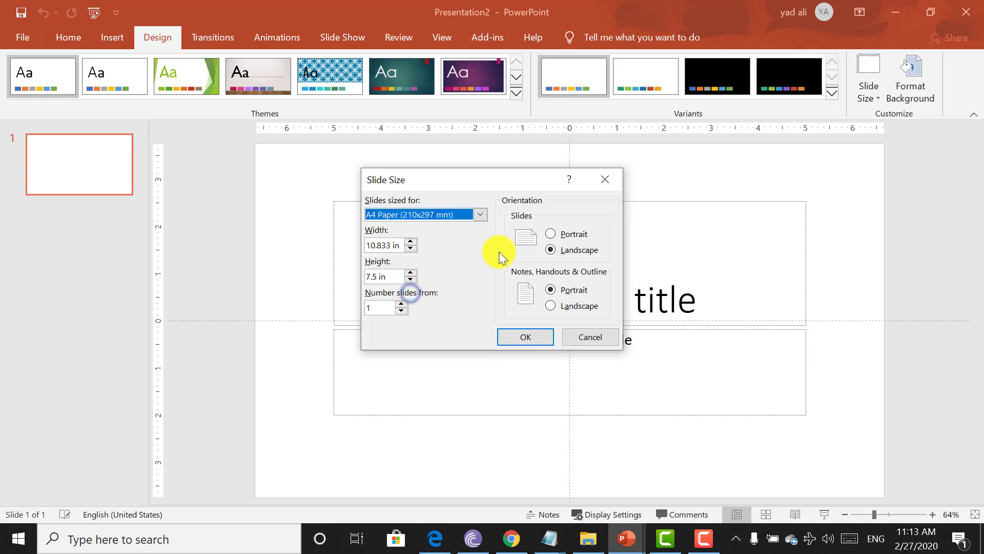
{"action": "left_click", "coordinate": [551, 233]}
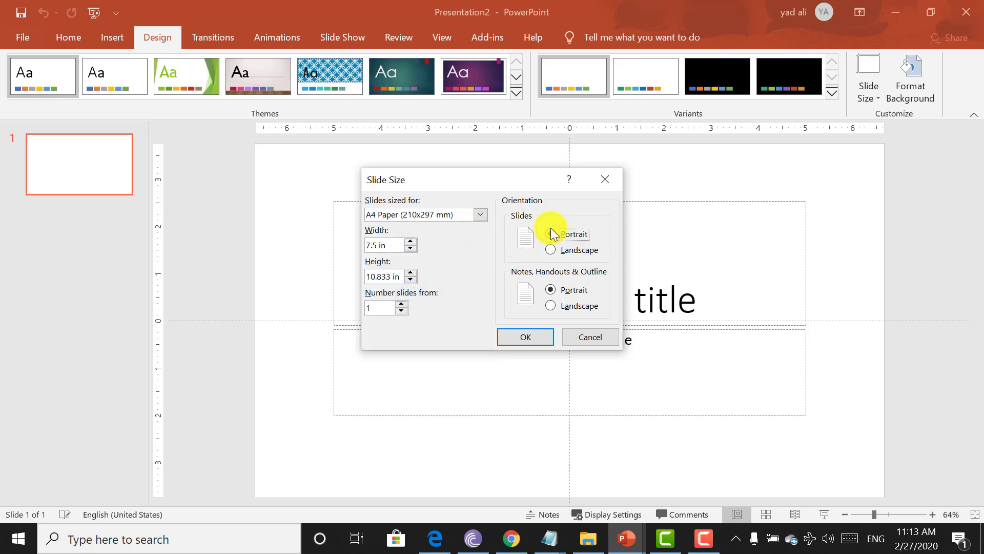
{"action": "left_click", "coordinate": [534, 340]}
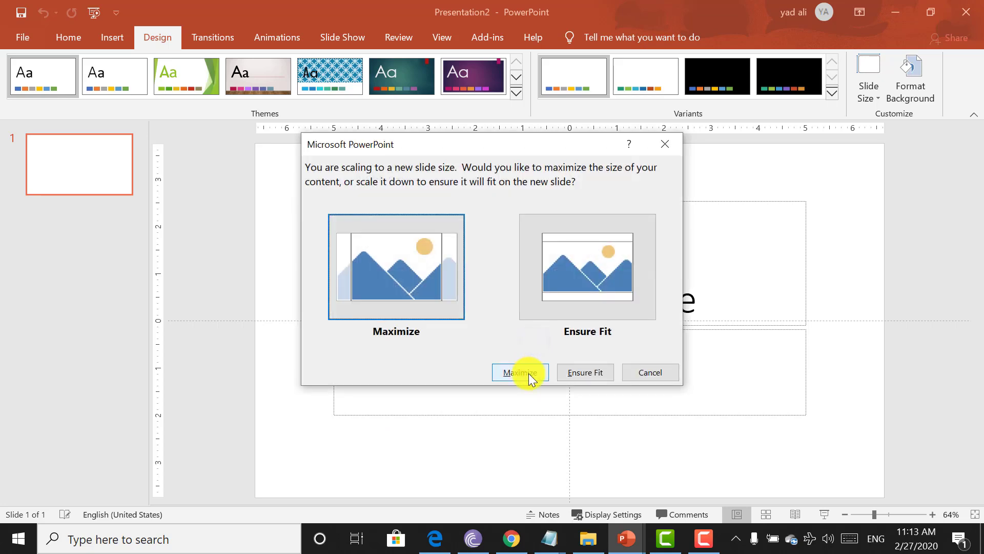
{"action": "left_click", "coordinate": [528, 373]}
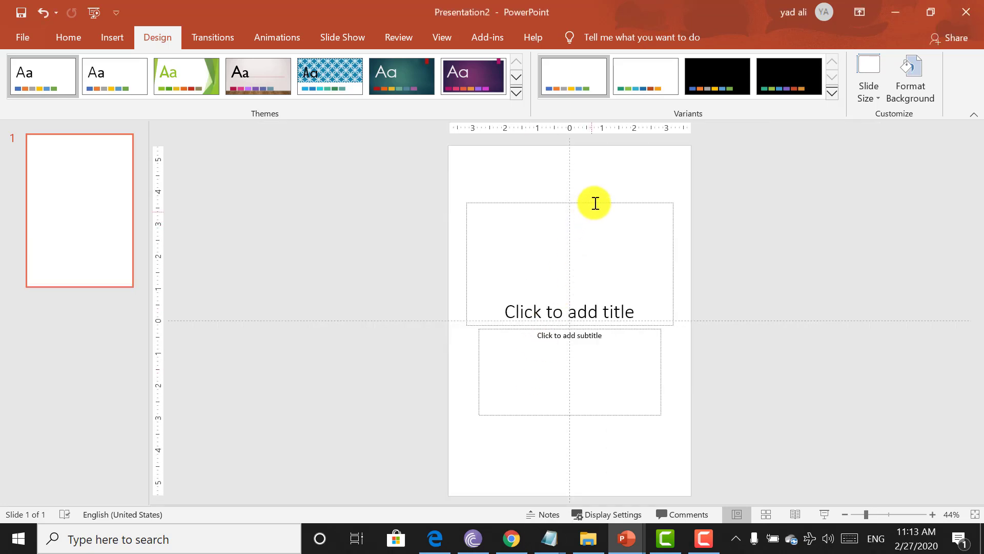
{"action": "left_click", "coordinate": [595, 203]}
{"action": "key", "text": "Delete"}
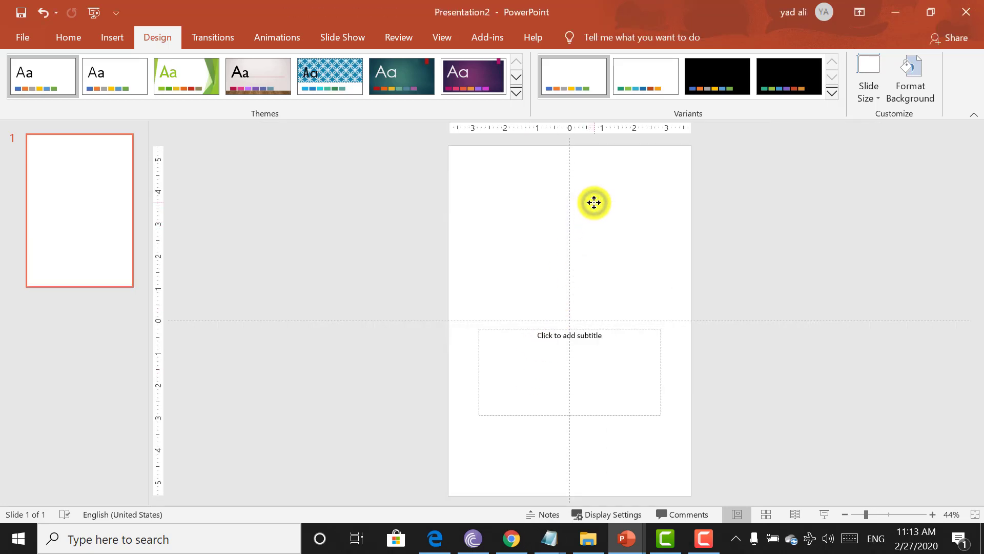
- Delete the subtitle placeholder and zoom in on the slide
{"action": "left_click", "coordinate": [617, 328]}
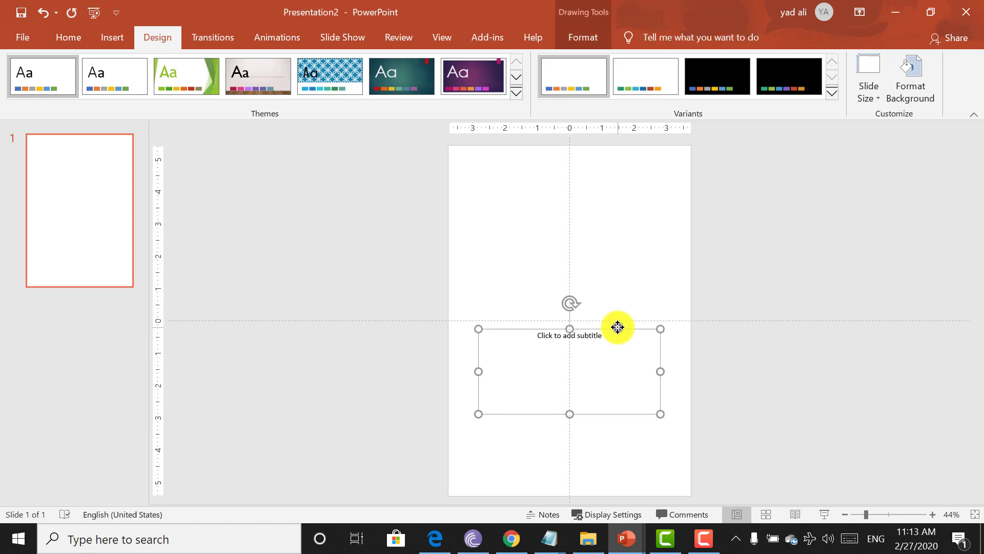
{"action": "key", "text": "Delete"}
{"action": "scroll", "coordinate": [617, 327], "scroll_direction": "up", "scroll_amount": 5, "text": "ctrl"}
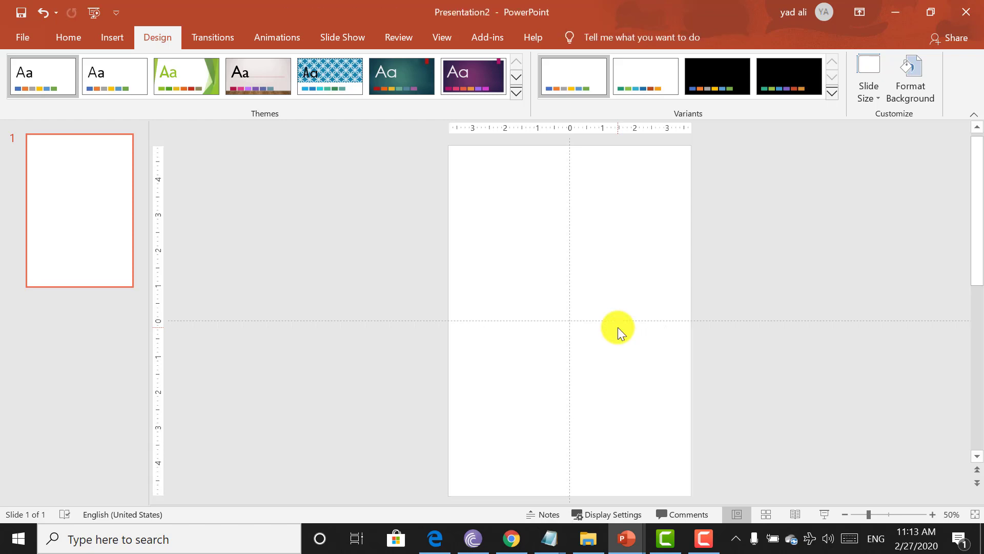
{"action": "scroll", "coordinate": [617, 327], "scroll_direction": "up", "scroll_amount": 3}
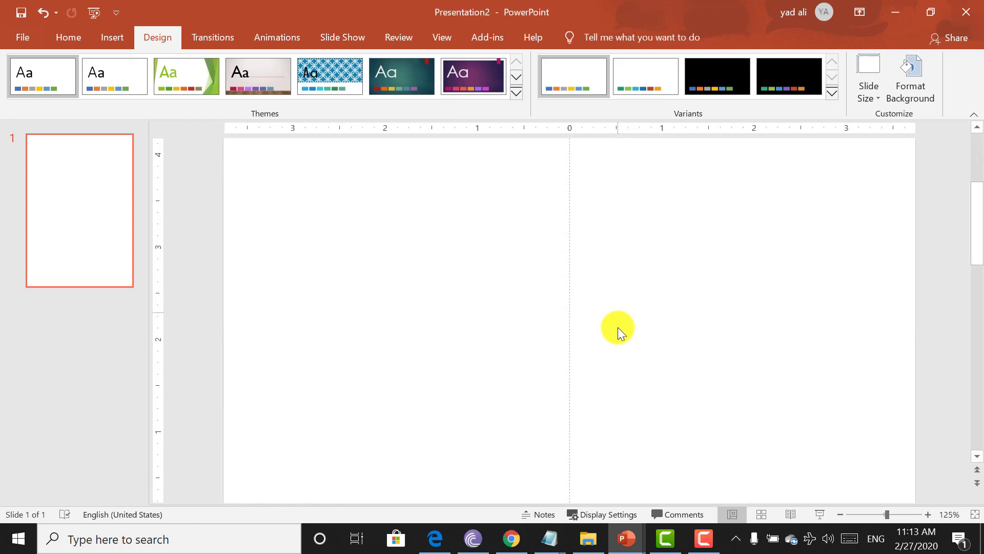
{"action": "scroll", "coordinate": [617, 327], "scroll_direction": "up", "scroll_amount": 1}
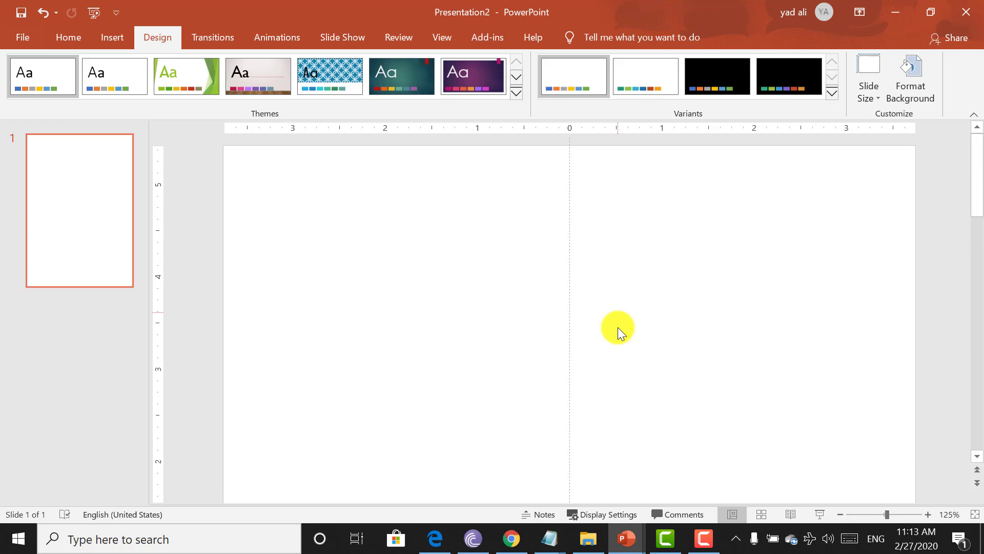
- Add vertical guides at 3.50 left and 3.50 right of centre
{"action": "right_click", "coordinate": [569, 227]}
{"action": "left_click", "coordinate": [586, 236]}
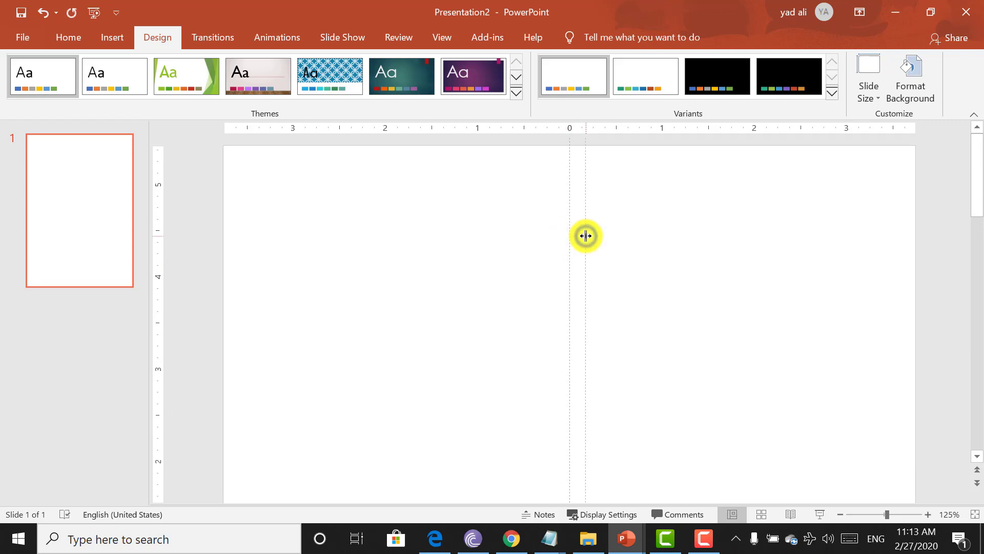
{"action": "left_click_drag", "start_coordinate": [585, 236], "coordinate": [245, 235]}
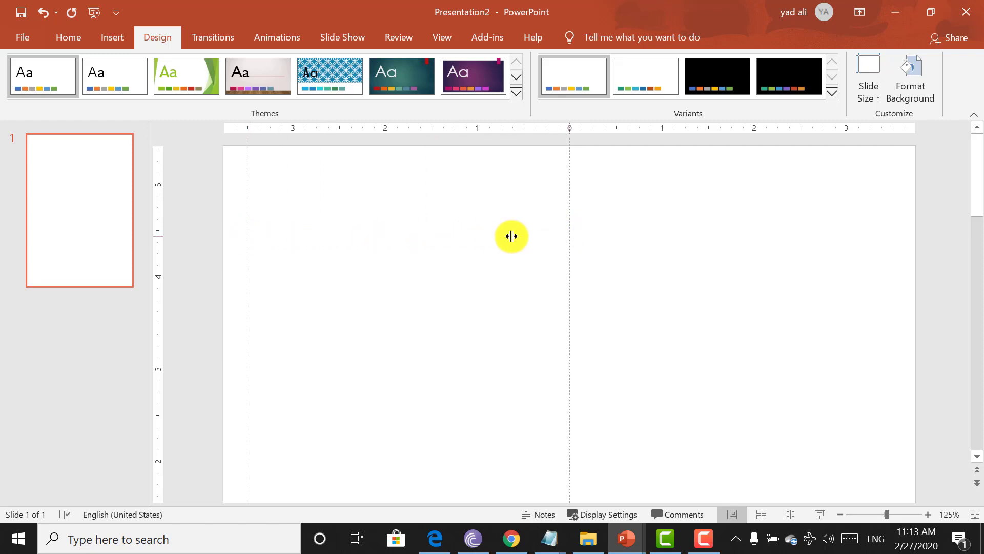
{"action": "right_click", "coordinate": [569, 236]}
{"action": "left_click", "coordinate": [583, 247]}
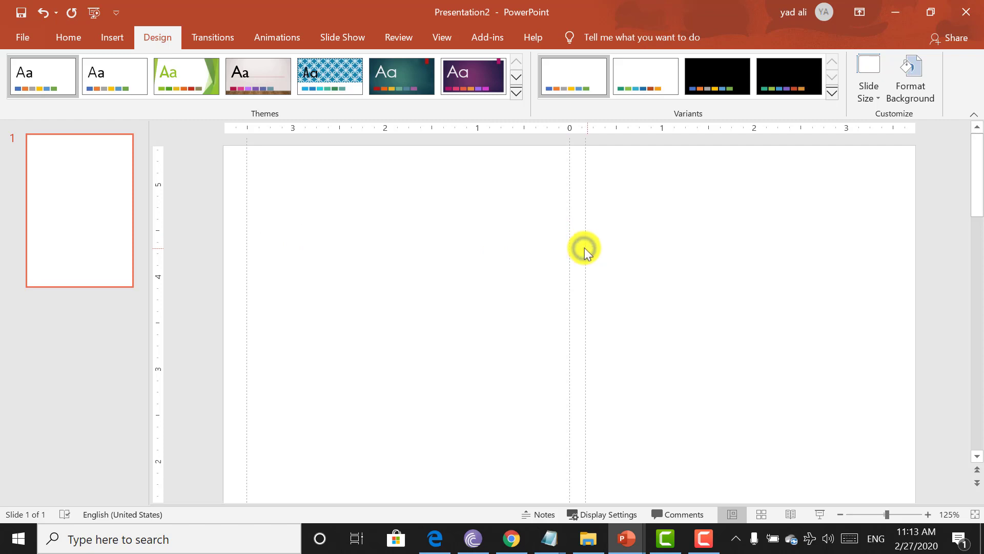
{"action": "left_click_drag", "start_coordinate": [584, 248], "coordinate": [892, 257]}
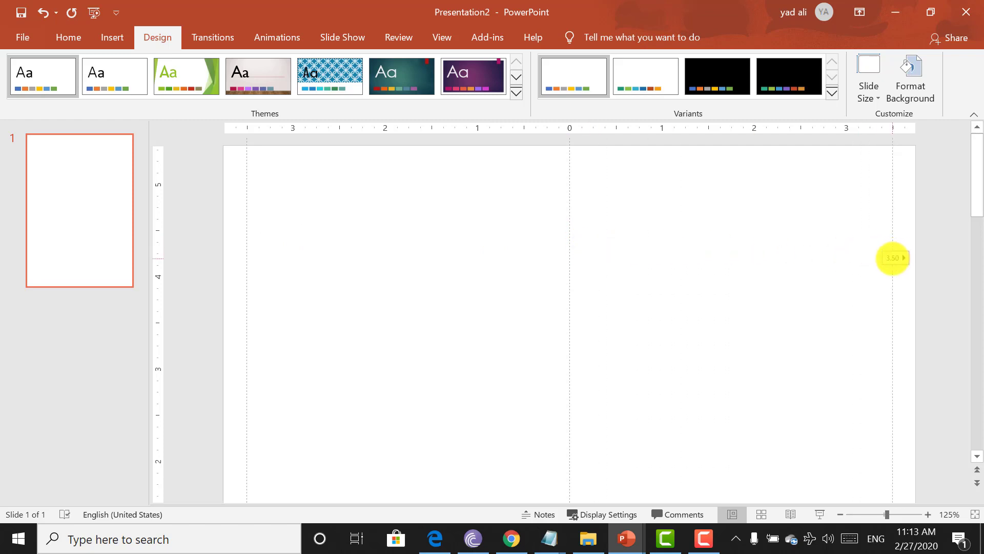
- Add vertical guides at 1.00, 1.25 and 1.50 left of centre
{"action": "right_click", "coordinate": [570, 275]}
{"action": "left_click", "coordinate": [591, 284]}
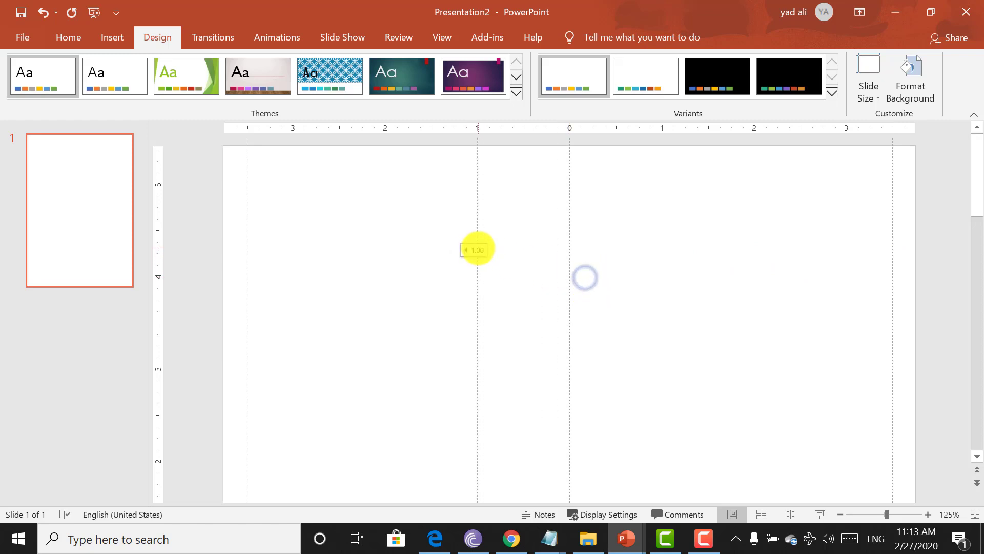
{"action": "left_click_drag", "start_coordinate": [584, 278], "coordinate": [477, 248]}
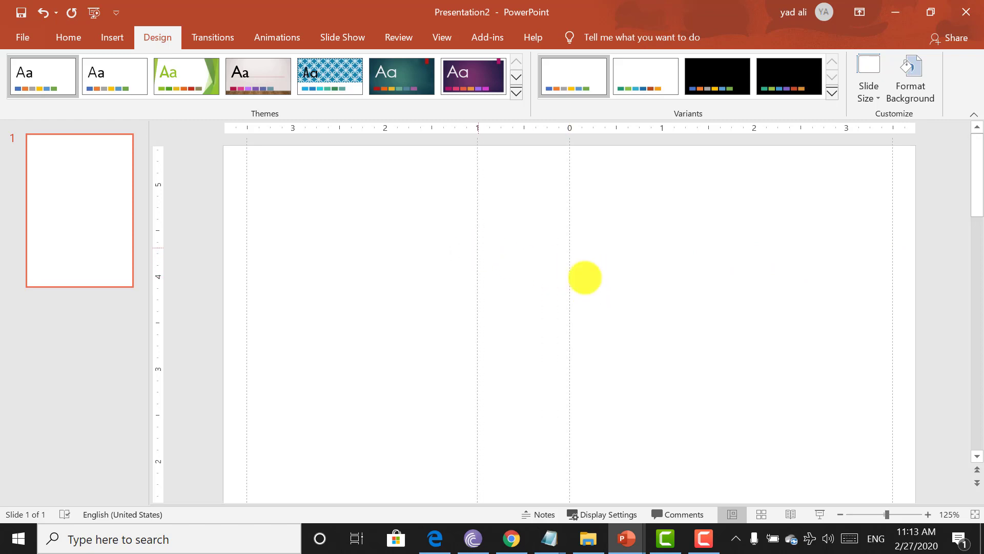
{"action": "right_click", "coordinate": [477, 248]}
{"action": "left_click", "coordinate": [498, 258]}
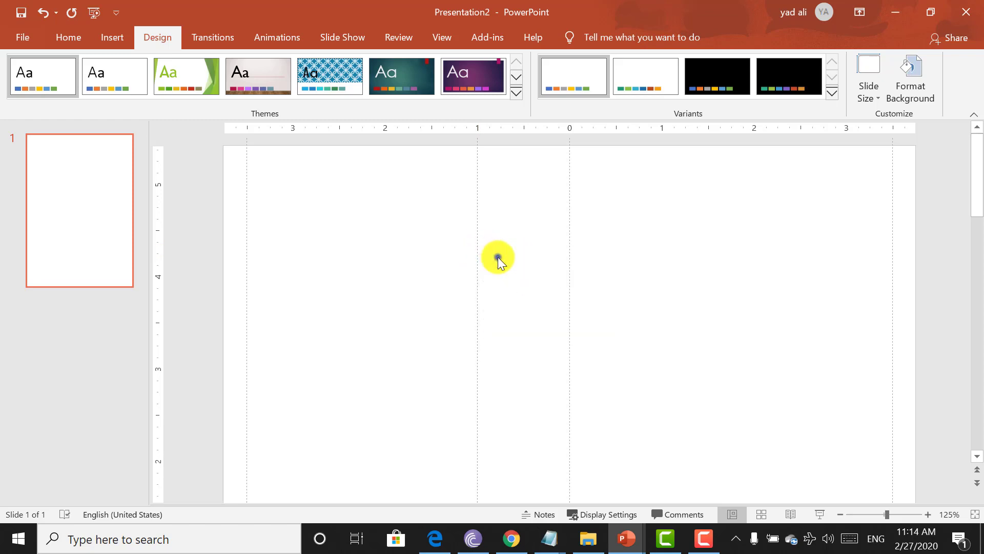
{"action": "left_click_drag", "start_coordinate": [477, 247], "coordinate": [454, 245]}
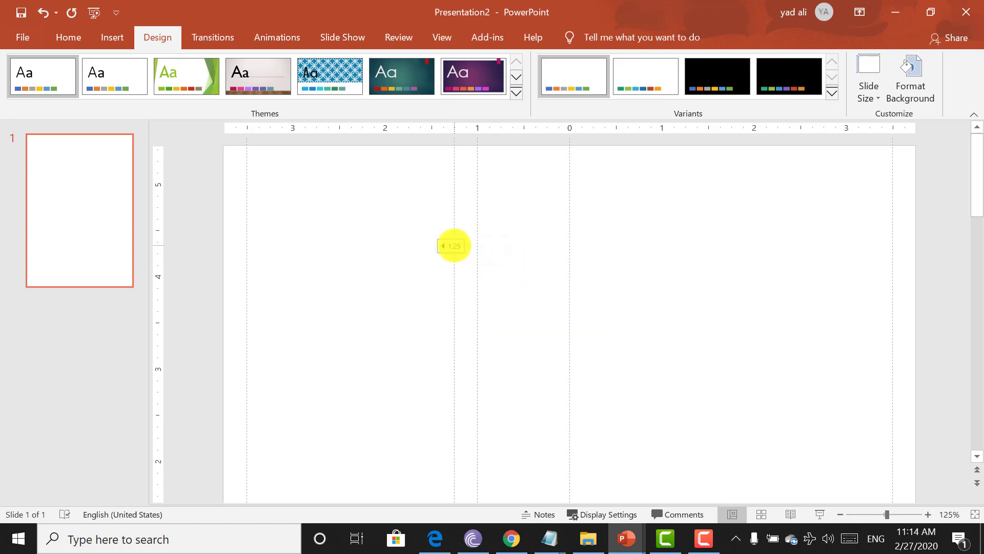
{"action": "right_click", "coordinate": [454, 244]}
{"action": "left_click", "coordinate": [482, 258]}
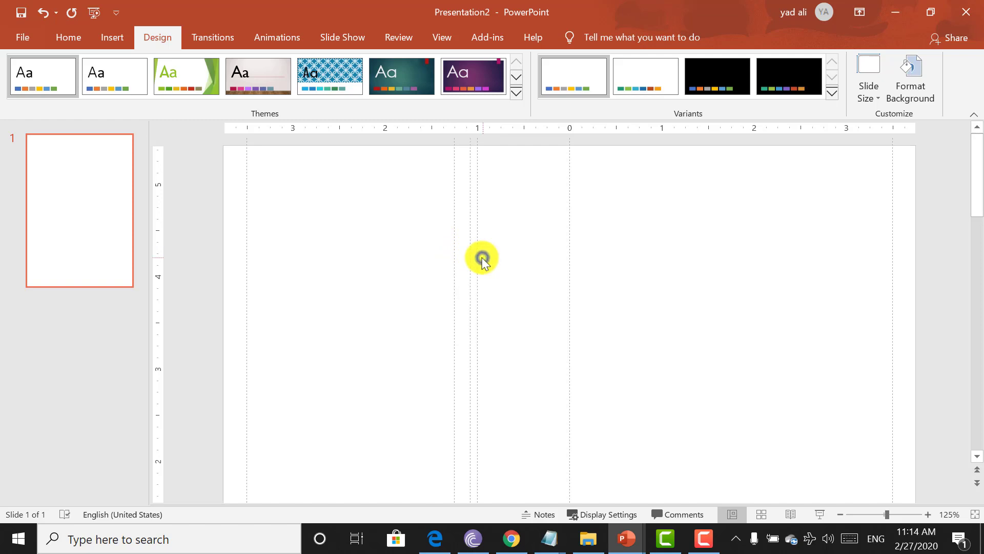
{"action": "left_click_drag", "start_coordinate": [470, 254], "coordinate": [431, 253]}
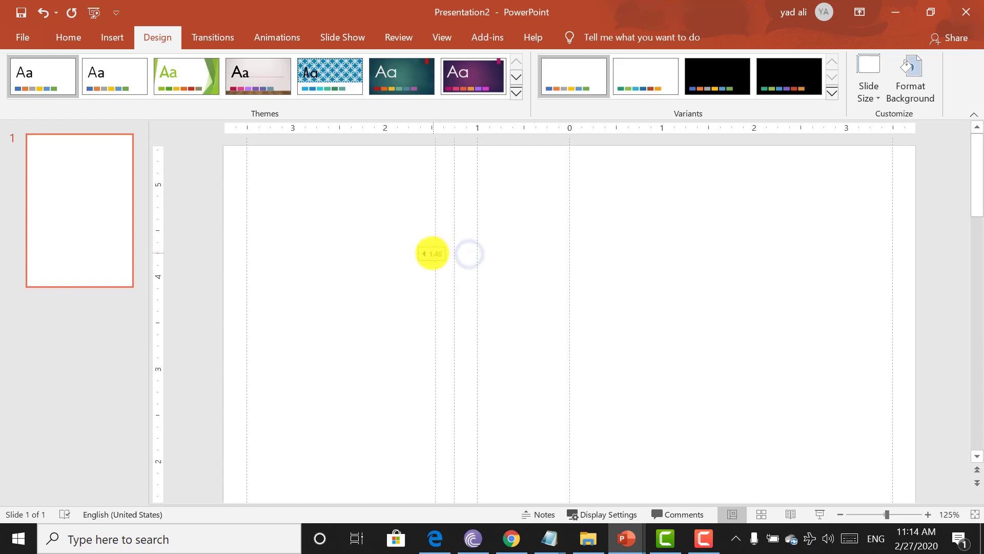
{"action": "left_click", "coordinate": [515, 275]}
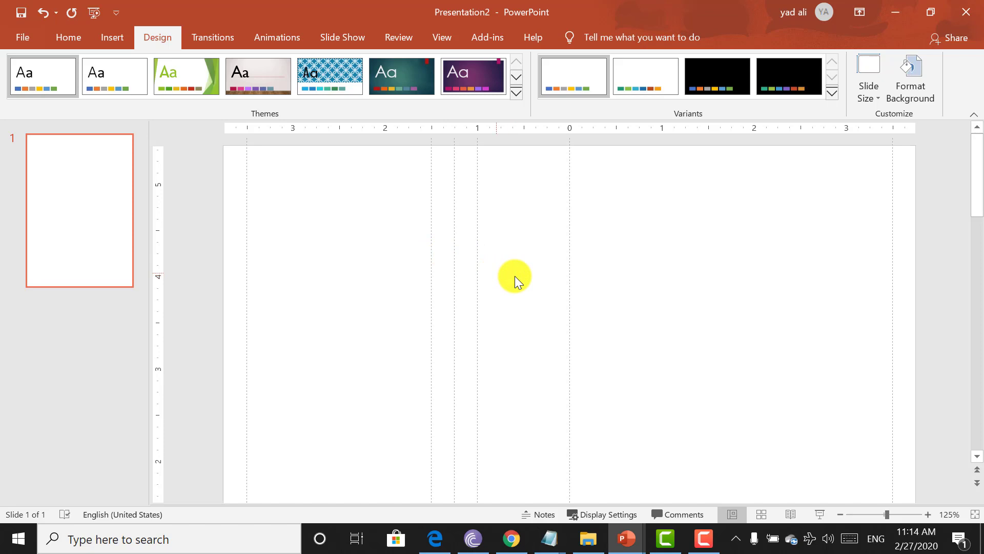
{"action": "left_click", "coordinate": [111, 39]}
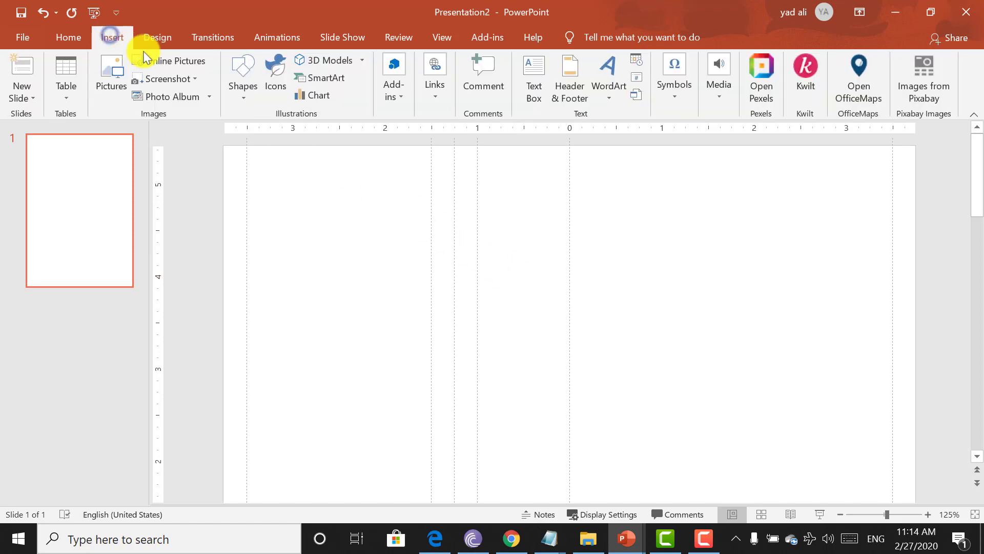
- Draw a blue rectangle from the slide's top-left corner
{"action": "left_click", "coordinate": [240, 98]}
{"action": "left_click", "coordinate": [281, 131]}
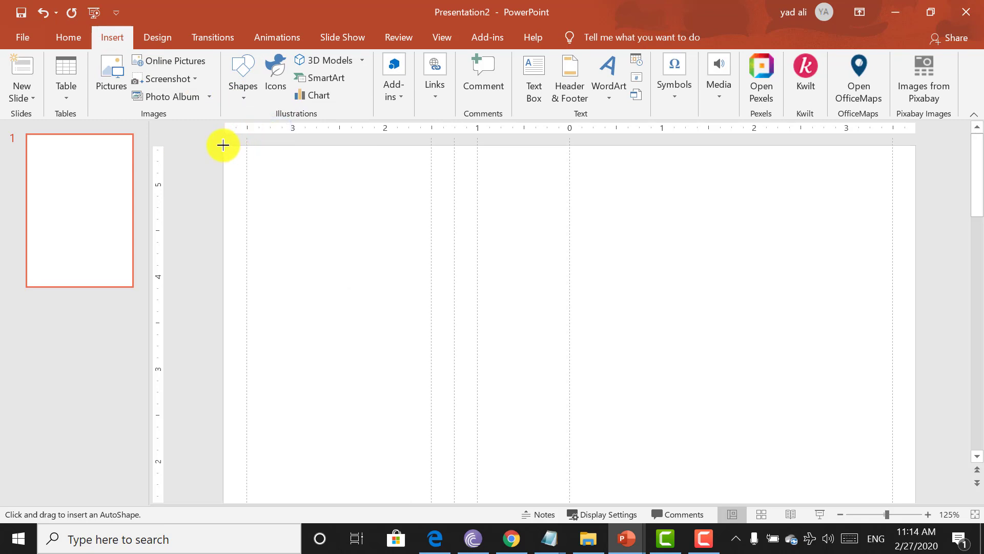
{"action": "mouse_move", "coordinate": [223, 145]}
{"action": "left_mouse_down"}
{"action": "mouse_move", "coordinate": [455, 274]}
{"action": "mouse_move", "coordinate": [454, 437]}
{"action": "left_mouse_up"}
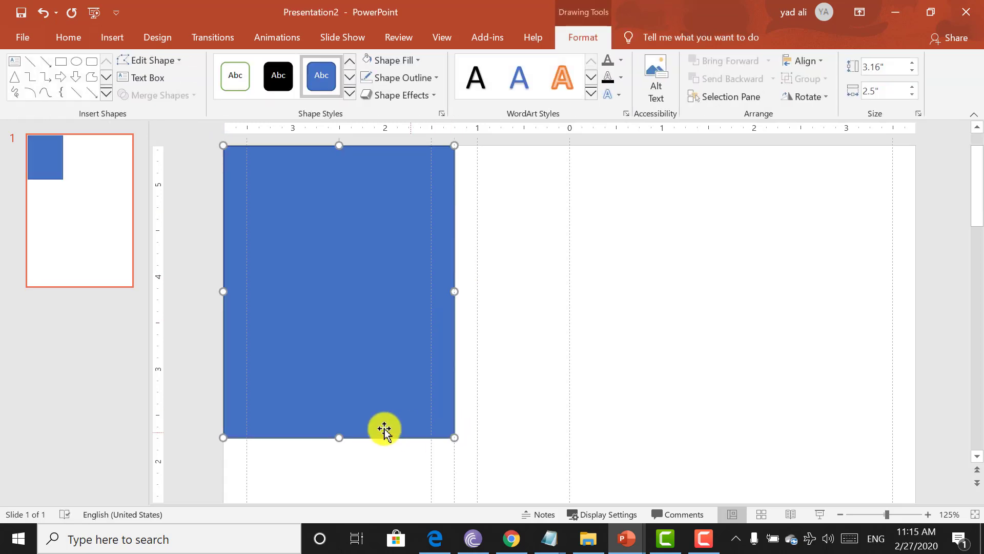
- Stretch the rectangle down to roughly 8 inches tall toward the slide bottom
{"action": "scroll", "coordinate": [384, 429], "scroll_direction": "down", "scroll_amount": 2}
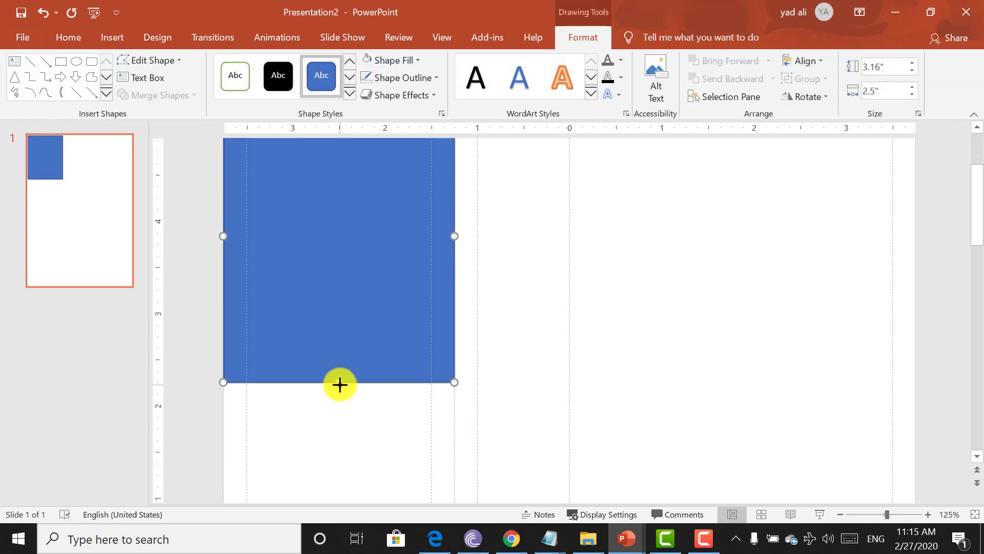
{"action": "left_click_drag", "start_coordinate": [340, 382], "coordinate": [346, 475]}
{"action": "scroll", "coordinate": [345, 475], "scroll_direction": "down", "scroll_amount": 3}
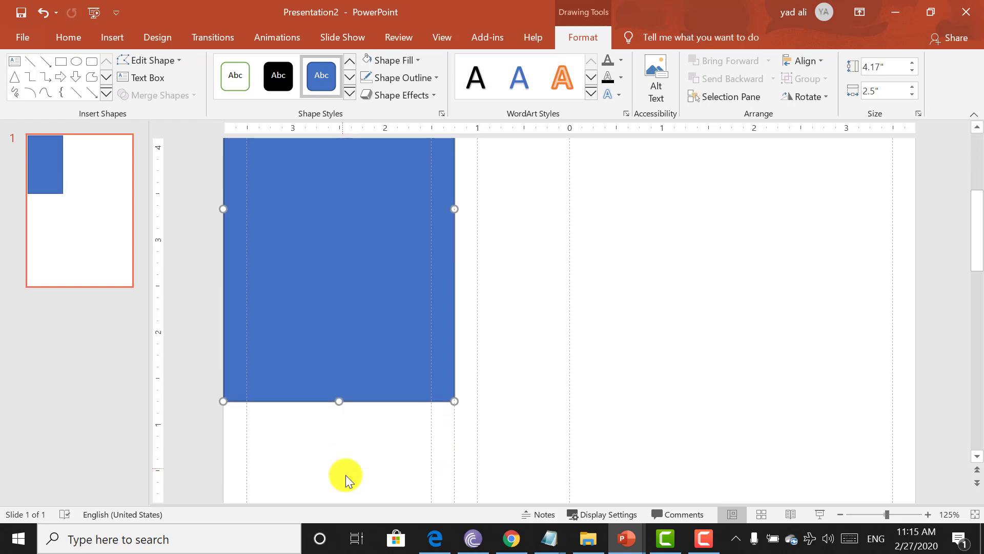
{"action": "scroll", "coordinate": [345, 474], "scroll_direction": "down", "scroll_amount": 4}
{"action": "left_click_drag", "start_coordinate": [339, 289], "coordinate": [344, 408]}
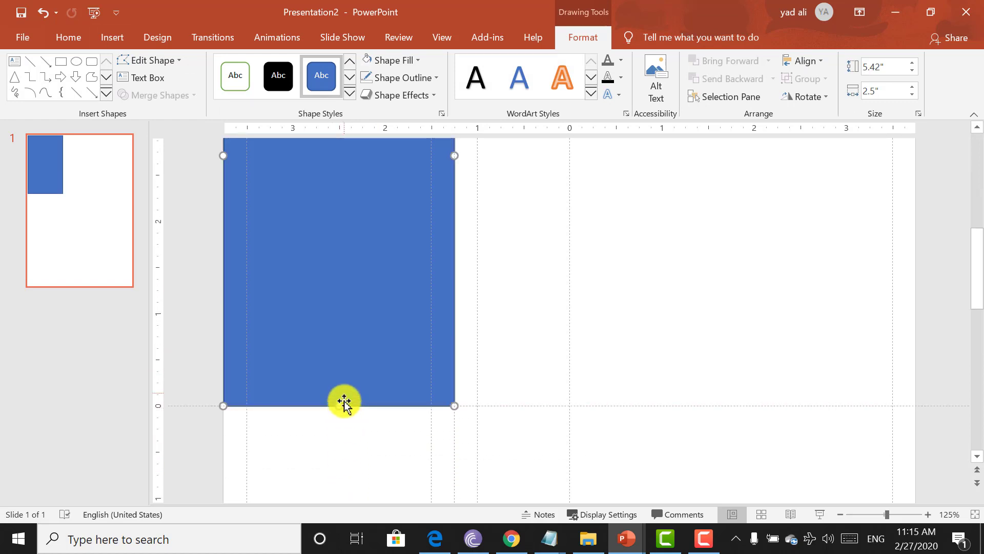
{"action": "left_click_drag", "start_coordinate": [347, 345], "coordinate": [346, 391]}
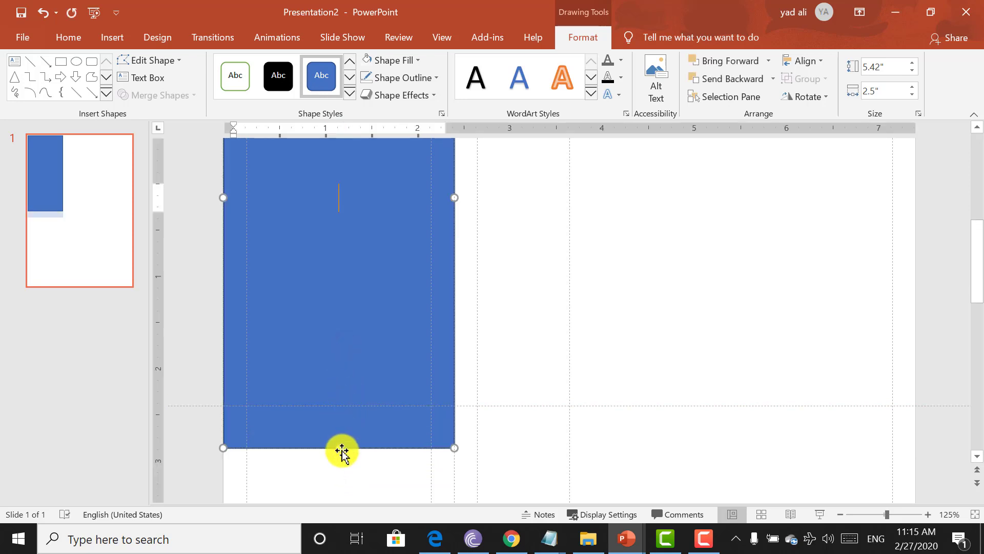
{"action": "left_click_drag", "start_coordinate": [338, 448], "coordinate": [343, 506]}
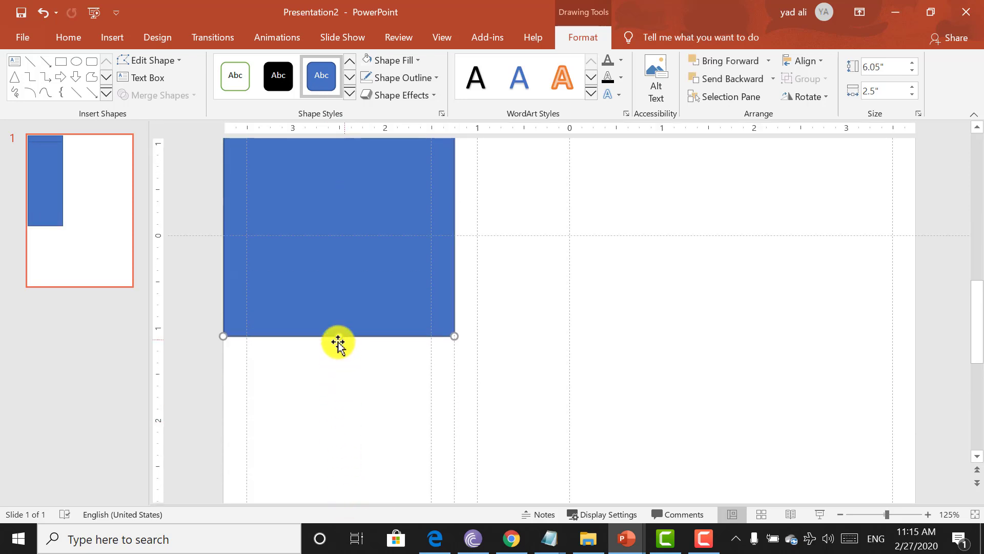
{"action": "left_click_drag", "start_coordinate": [339, 337], "coordinate": [337, 510]}
{"action": "scroll", "coordinate": [336, 461], "scroll_direction": "down", "scroll_amount": 2}
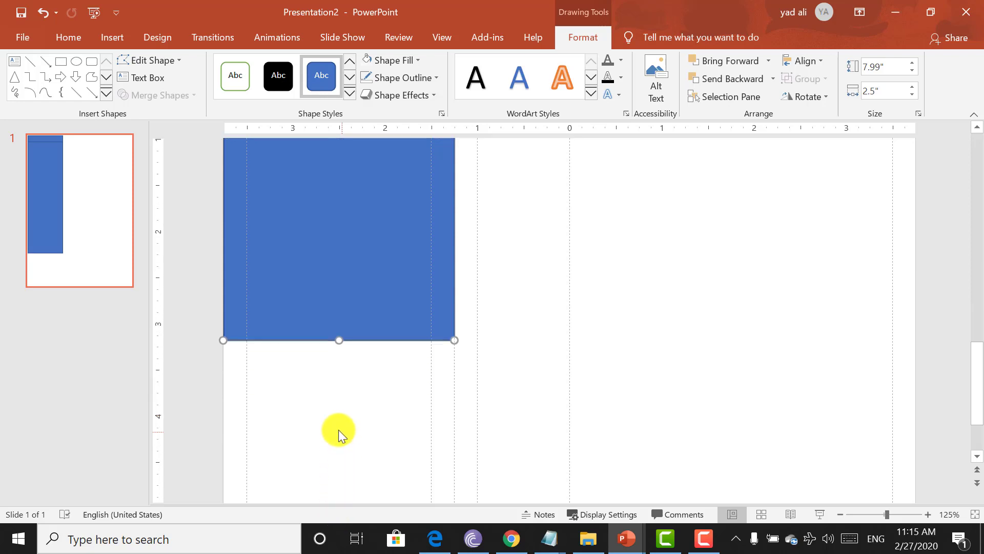
{"action": "left_click_drag", "start_coordinate": [336, 325], "coordinate": [341, 495]}
- Extend the rectangle's top up to the slide's top edge
{"action": "scroll", "coordinate": [341, 460], "scroll_direction": "down", "scroll_amount": 1}
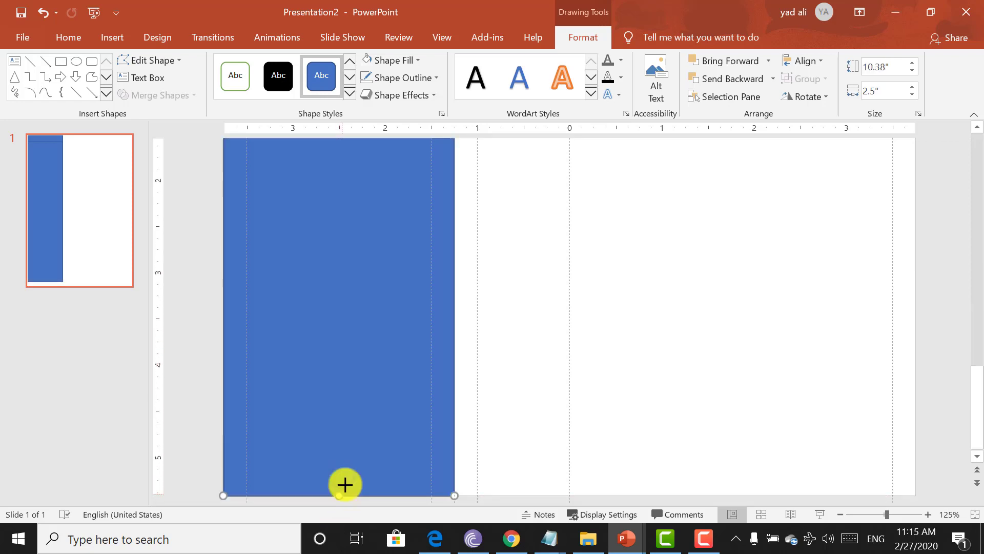
{"action": "scroll", "coordinate": [356, 451], "scroll_direction": "up", "scroll_amount": 2}
{"action": "scroll", "coordinate": [356, 451], "scroll_direction": "up", "scroll_amount": 3}
{"action": "scroll", "coordinate": [356, 451], "scroll_direction": "up", "scroll_amount": 3}
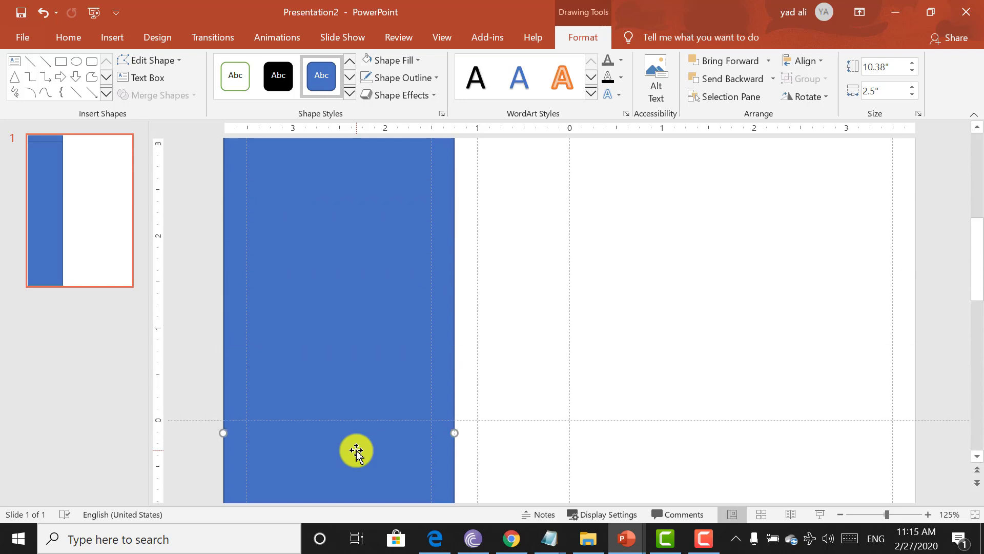
{"action": "scroll", "coordinate": [357, 450], "scroll_direction": "up", "scroll_amount": 2}
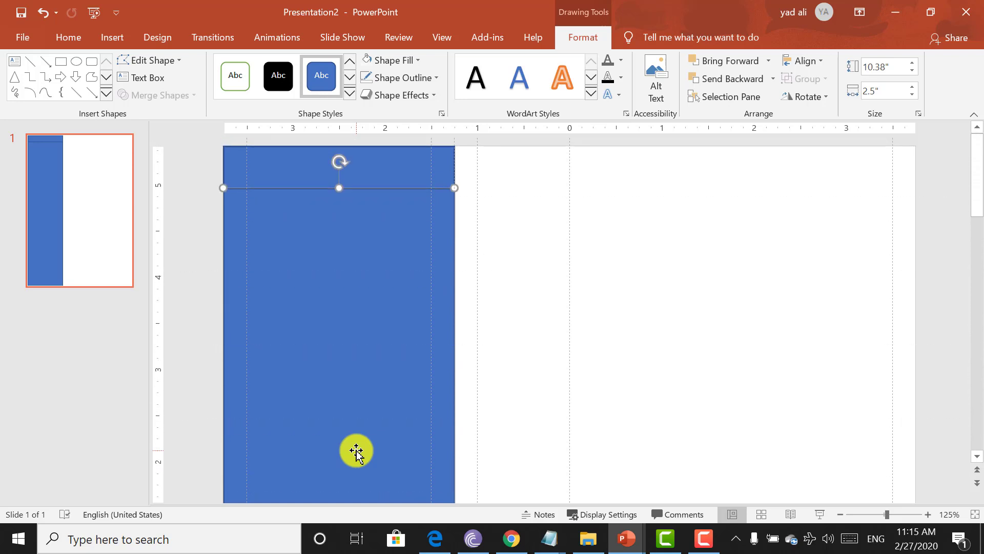
{"action": "left_click_drag", "start_coordinate": [339, 188], "coordinate": [348, 148]}
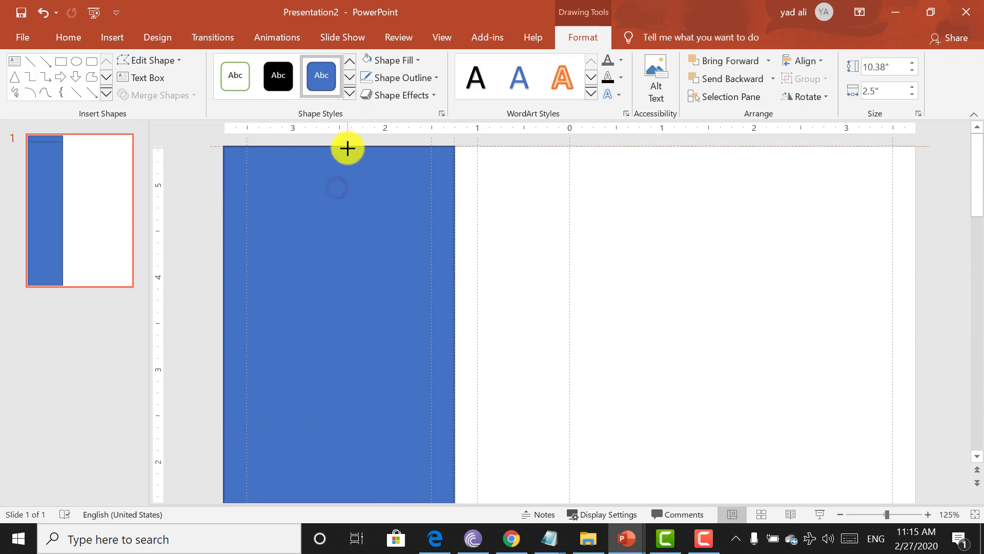
- Send the tall rectangle to the back and remove its outline
{"action": "right_click", "coordinate": [343, 203]}
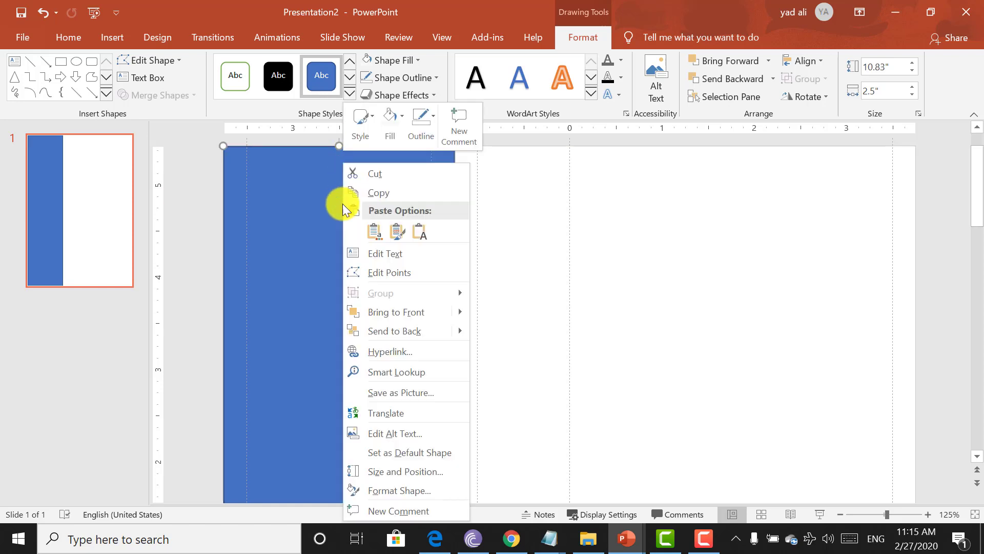
{"action": "left_click", "coordinate": [405, 333]}
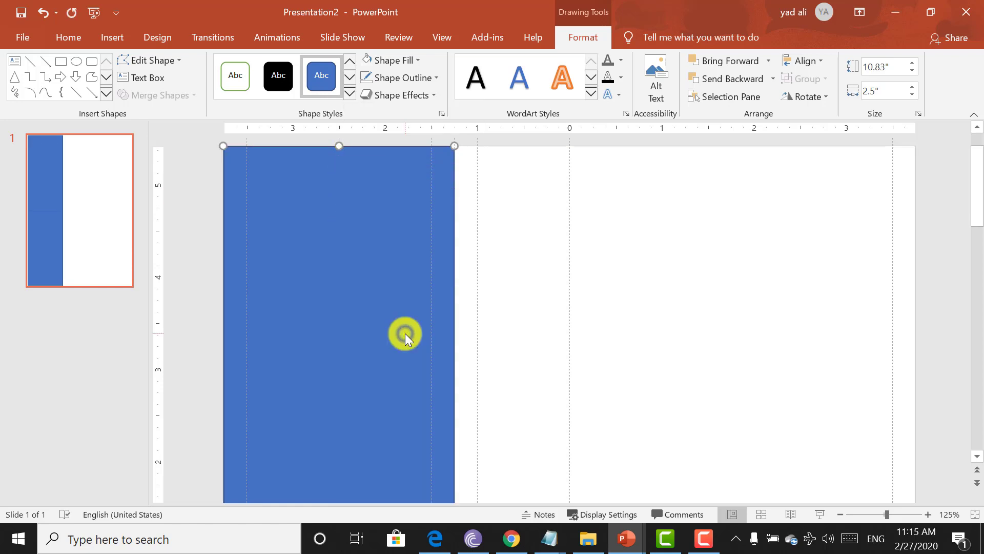
{"action": "left_click", "coordinate": [434, 78]}
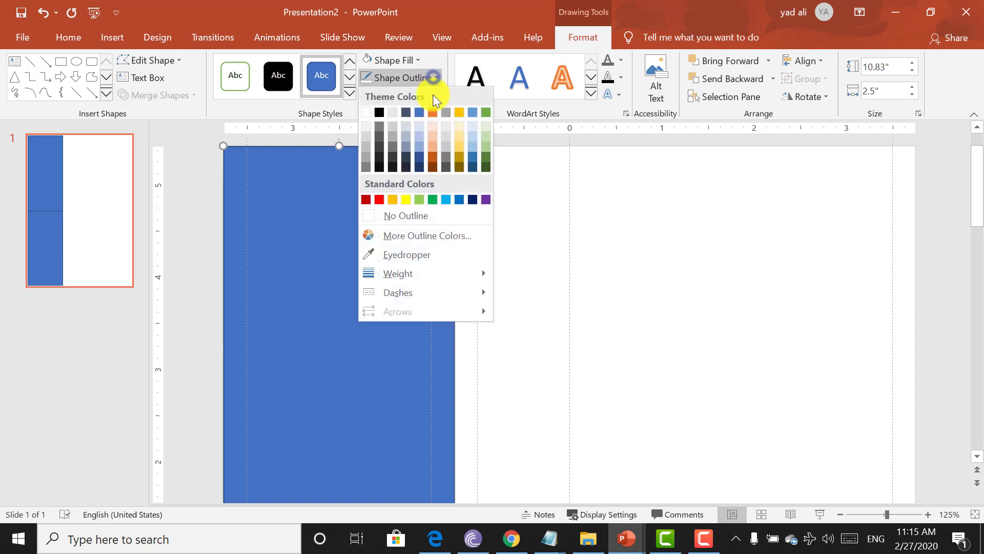
{"action": "left_click", "coordinate": [430, 216]}
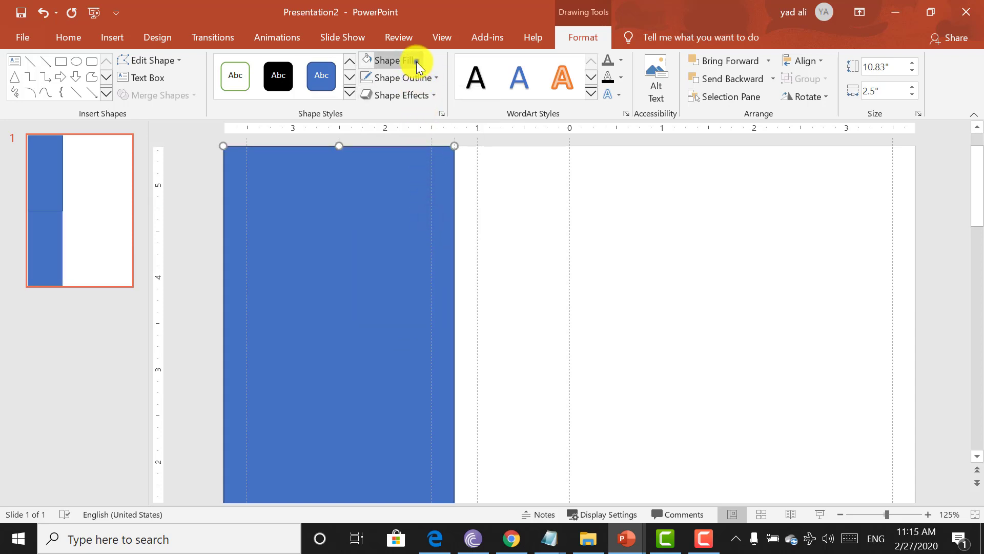
- Fill the rectangle with custom colour RGB 70, 81, 163
{"action": "left_click", "coordinate": [417, 61]}
{"action": "left_click", "coordinate": [415, 218]}
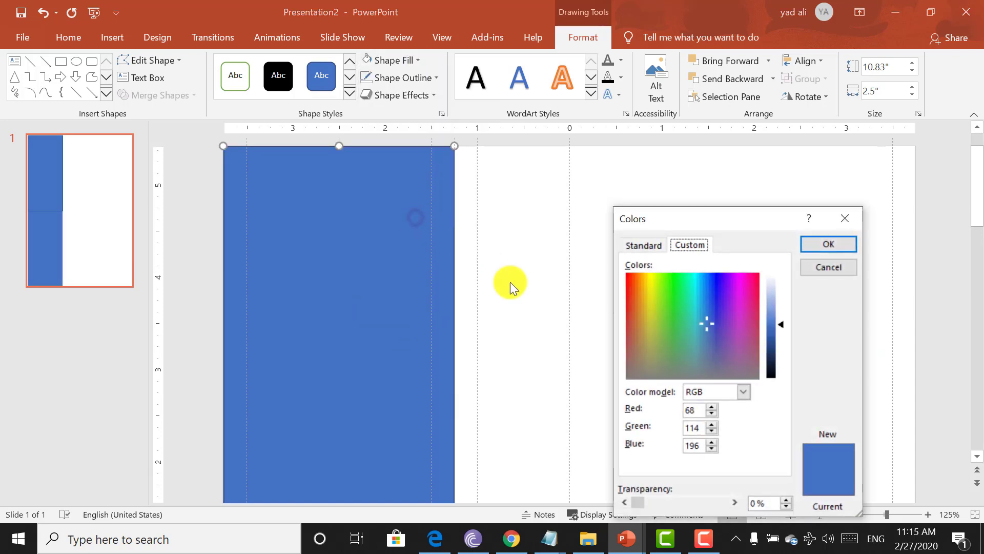
{"action": "double_click", "coordinate": [692, 410]}
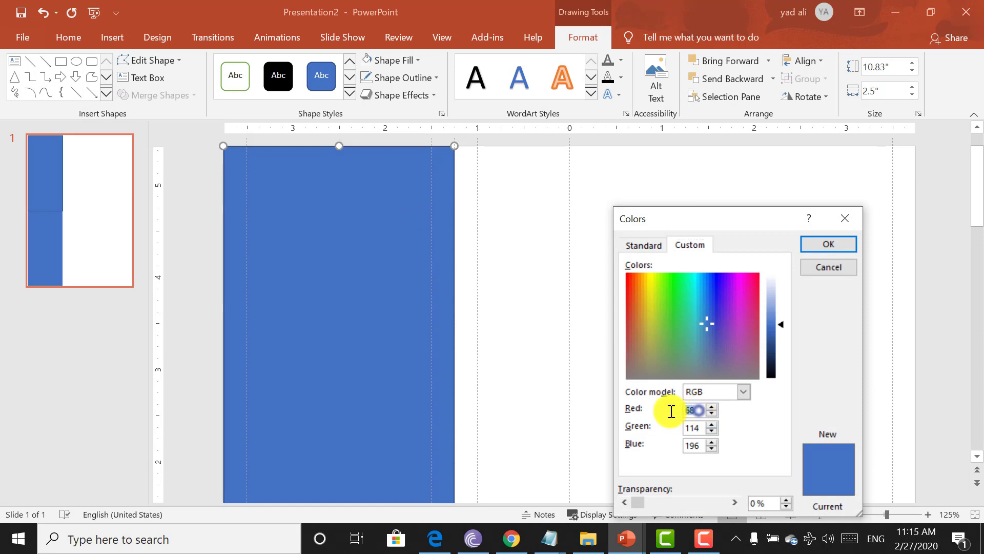
{"action": "type", "text": "70"}
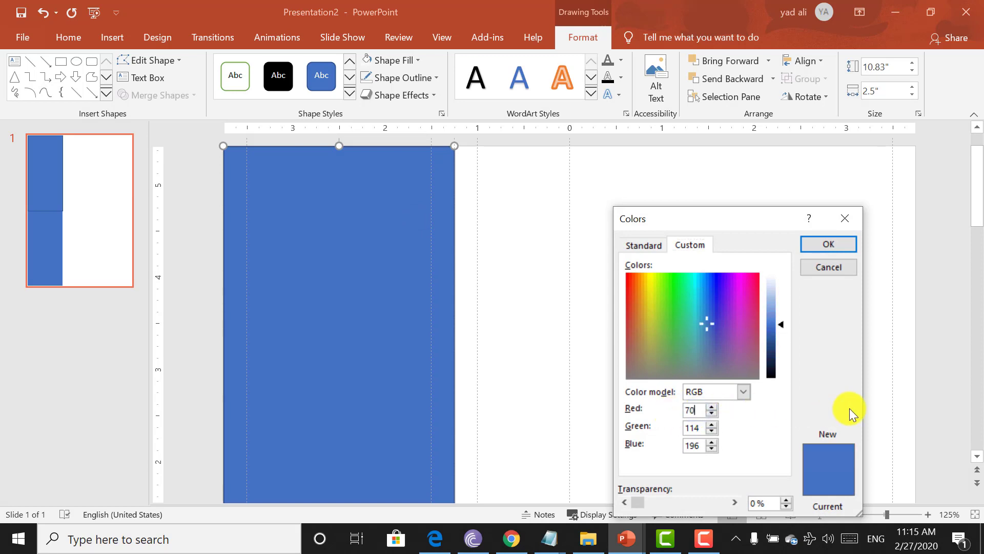
{"action": "double_click", "coordinate": [693, 428]}
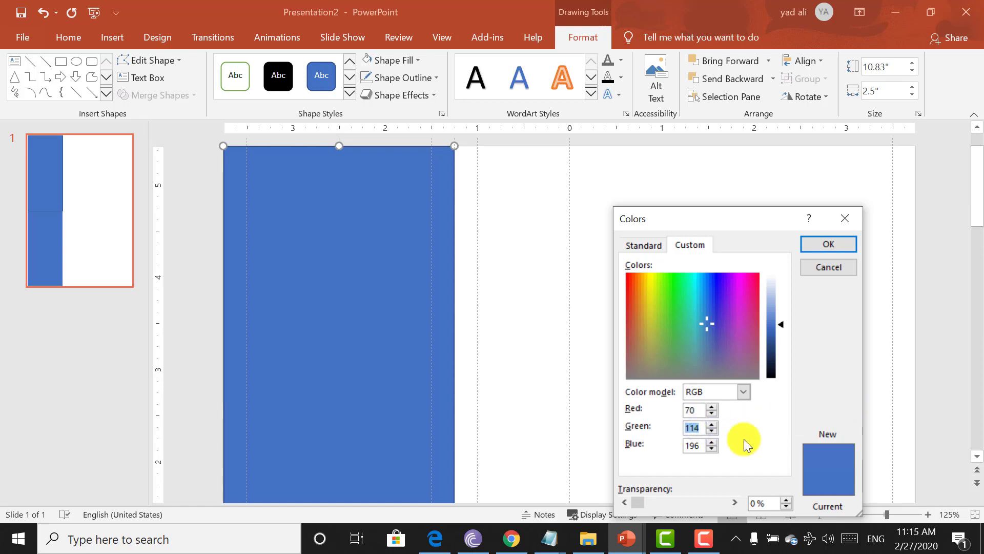
{"action": "type", "text": "81"}
{"action": "double_click", "coordinate": [695, 445]}
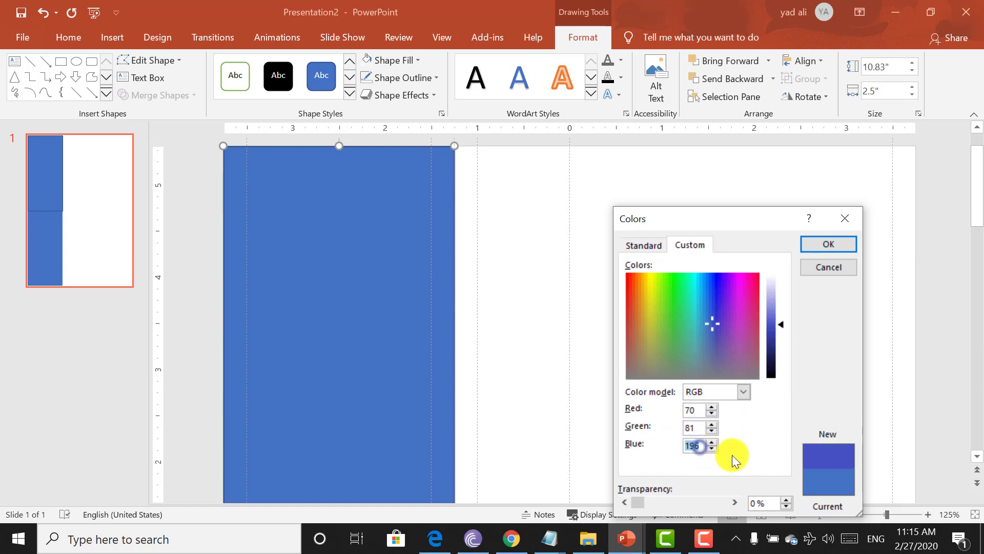
{"action": "type", "text": "1"}
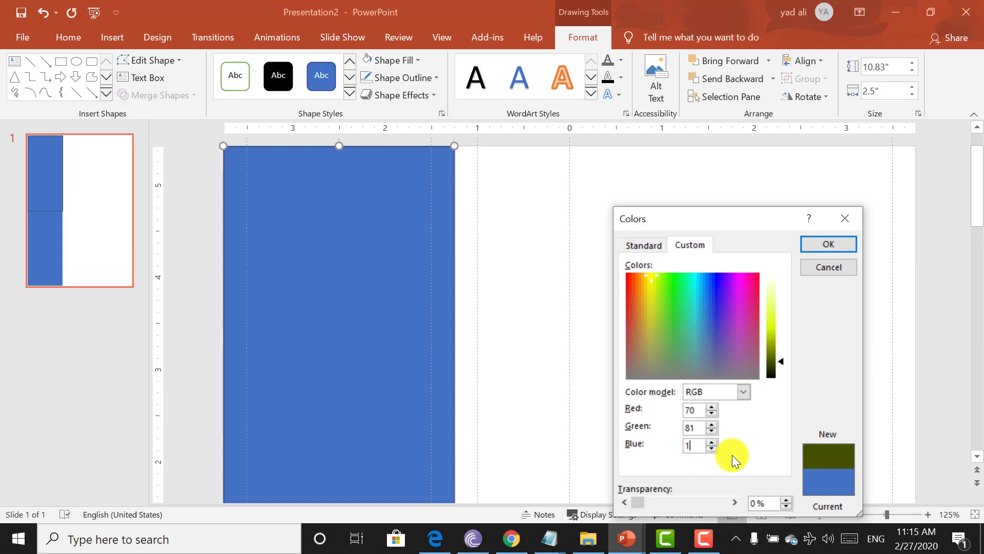
{"action": "type", "text": "63"}
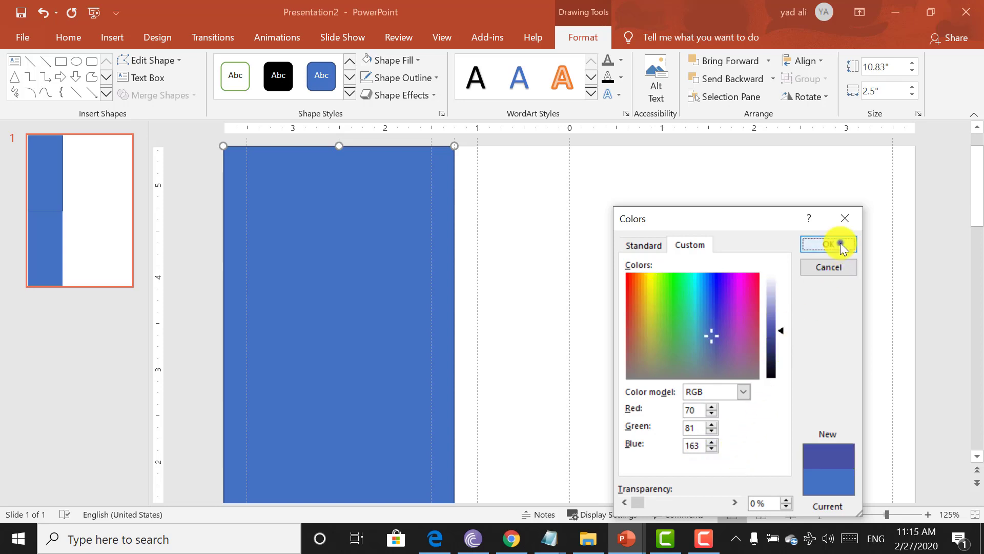
{"action": "left_click", "coordinate": [841, 243]}
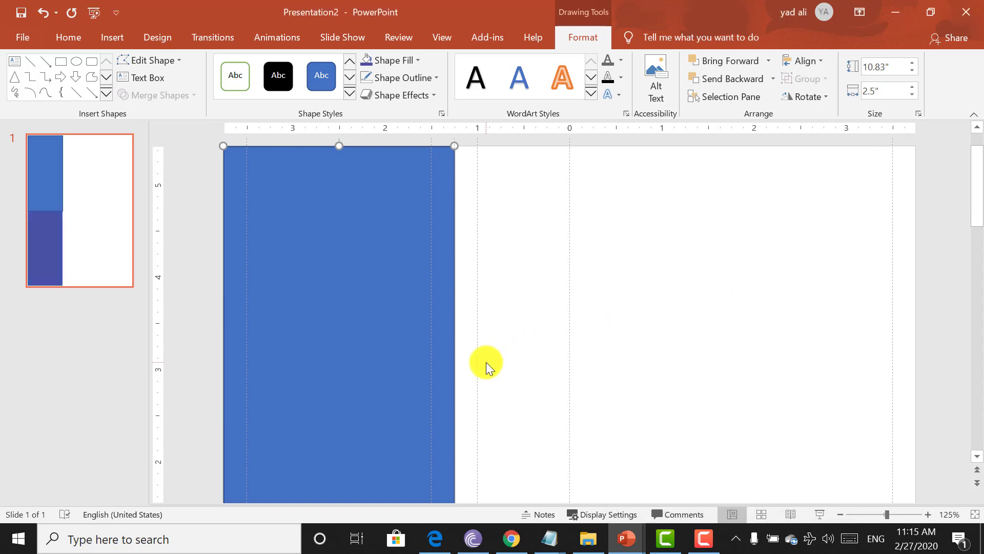
- Set the upper rectangle to a 90° linear gradient fill from dark to light blue in Format Shape
{"action": "scroll", "coordinate": [485, 362], "scroll_direction": "down", "scroll_amount": 5}
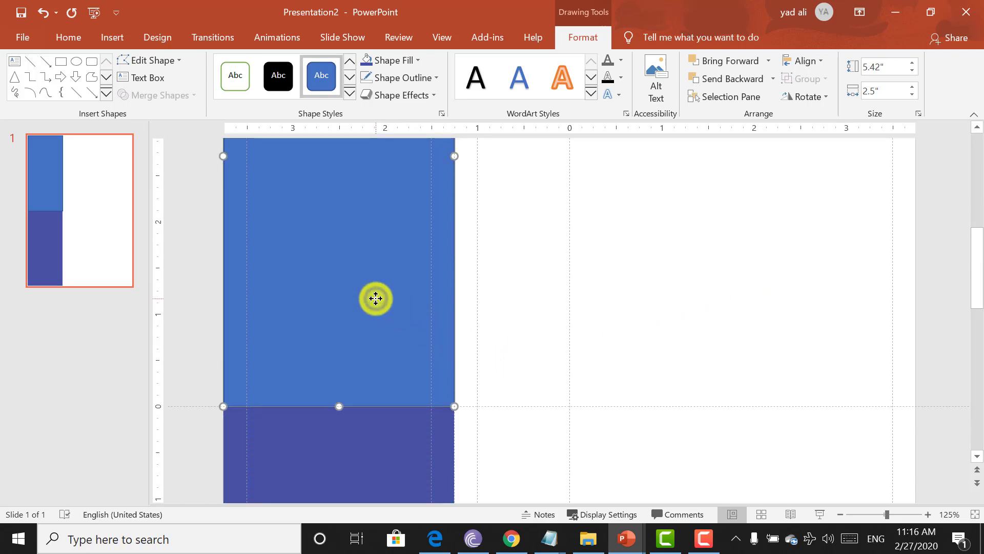
{"action": "scroll", "coordinate": [376, 298], "scroll_direction": "up", "scroll_amount": 2}
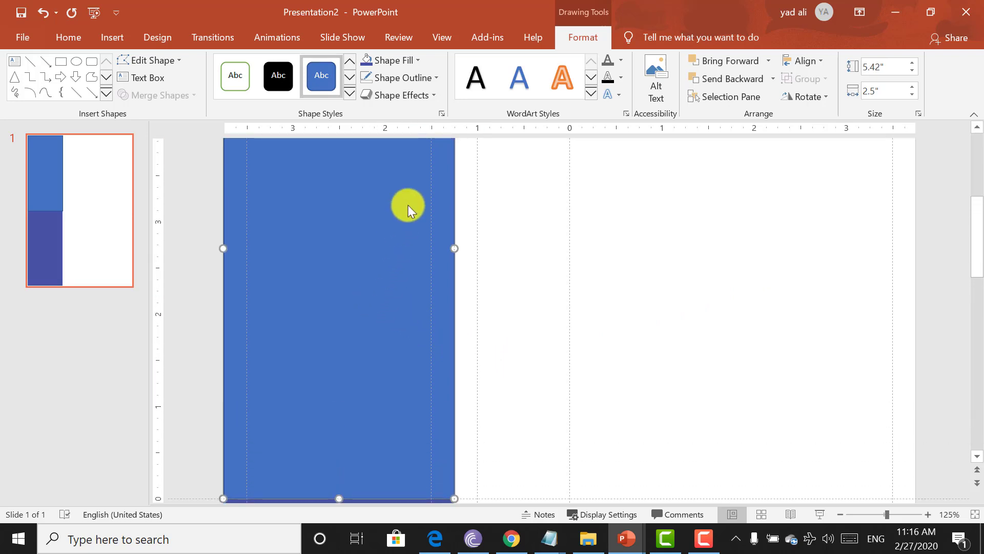
{"action": "left_click", "coordinate": [440, 112]}
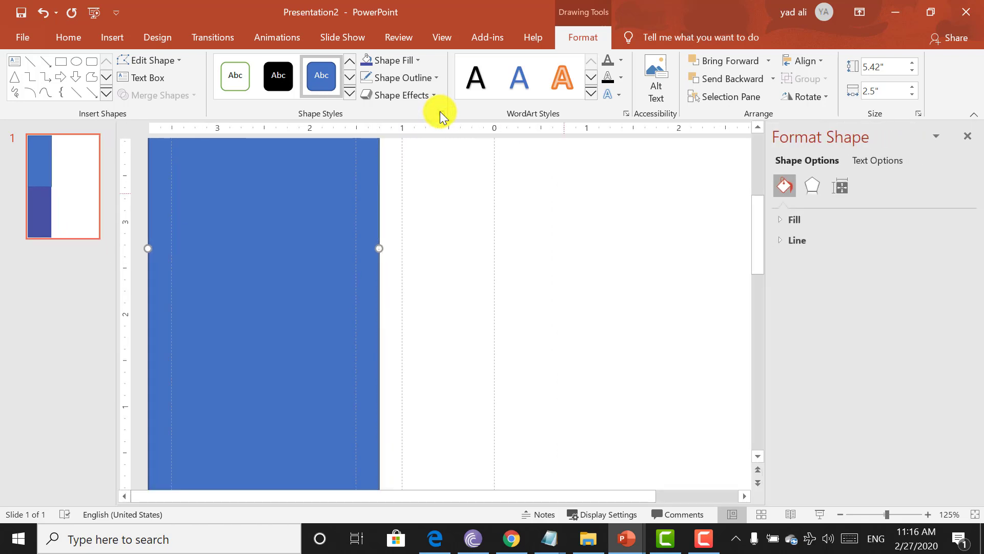
{"action": "left_click", "coordinate": [779, 222]}
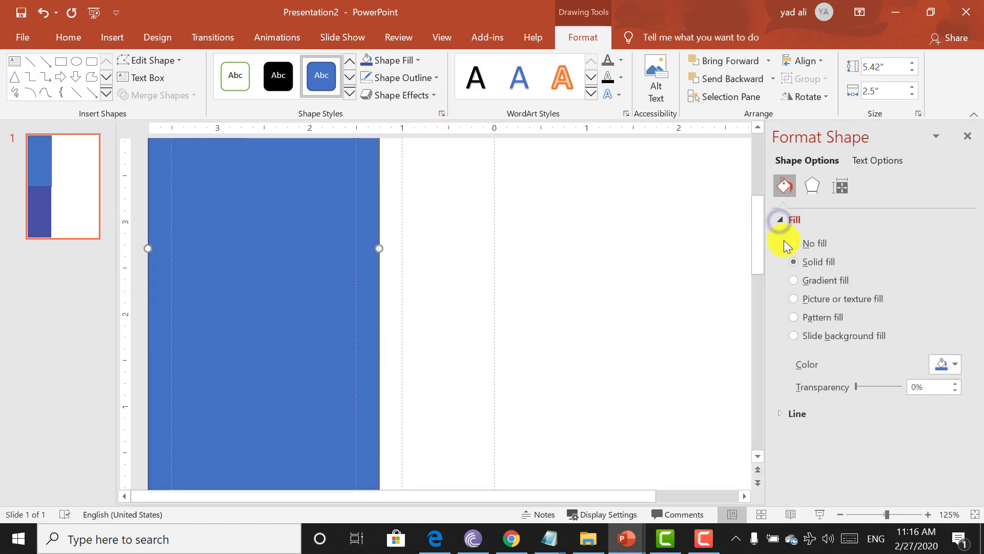
{"action": "left_click", "coordinate": [793, 281]}
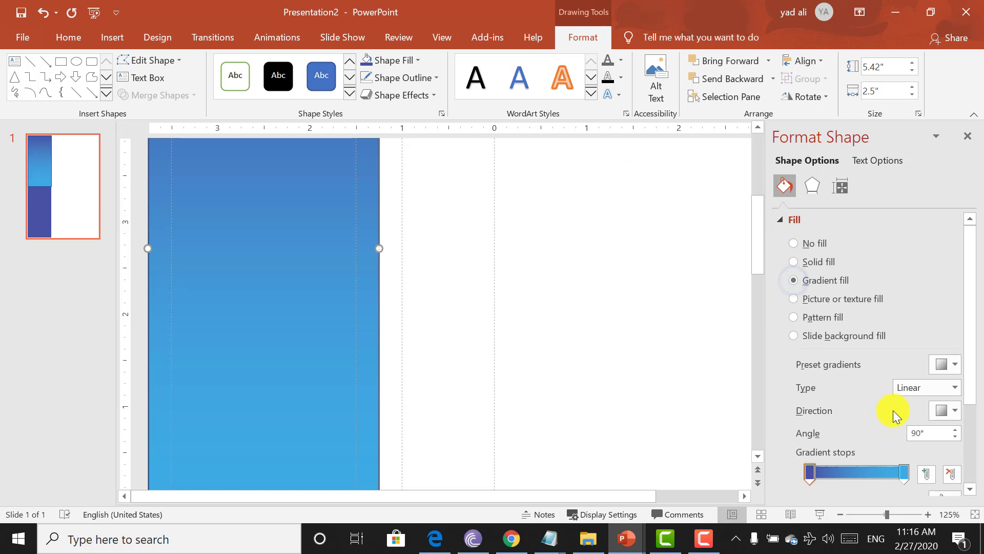
{"action": "scroll", "coordinate": [893, 410], "scroll_direction": "down", "scroll_amount": 3}
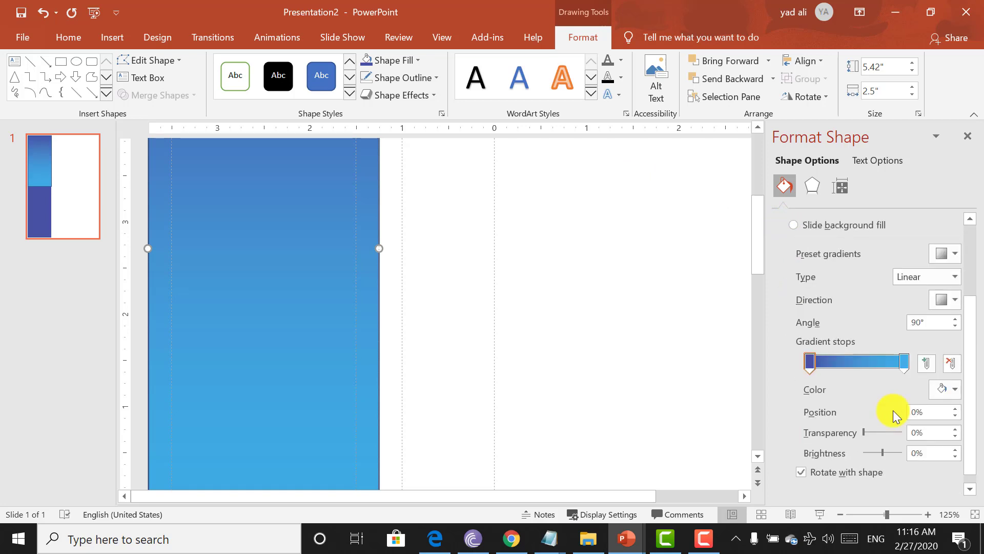
{"action": "scroll", "coordinate": [276, 350], "scroll_direction": "up", "scroll_amount": 2}
{"action": "scroll", "coordinate": [275, 351], "scroll_direction": "up", "scroll_amount": 2}
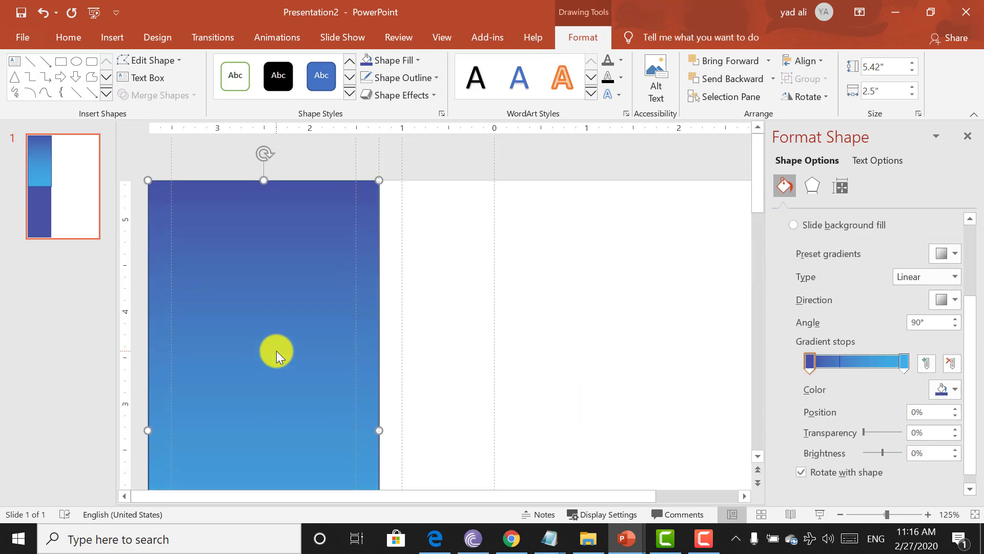
{"action": "scroll", "coordinate": [275, 351], "scroll_direction": "down", "scroll_amount": 2}
{"action": "scroll", "coordinate": [275, 350], "scroll_direction": "down", "scroll_amount": 3}
{"action": "scroll", "coordinate": [275, 351], "scroll_direction": "down", "scroll_amount": 2}
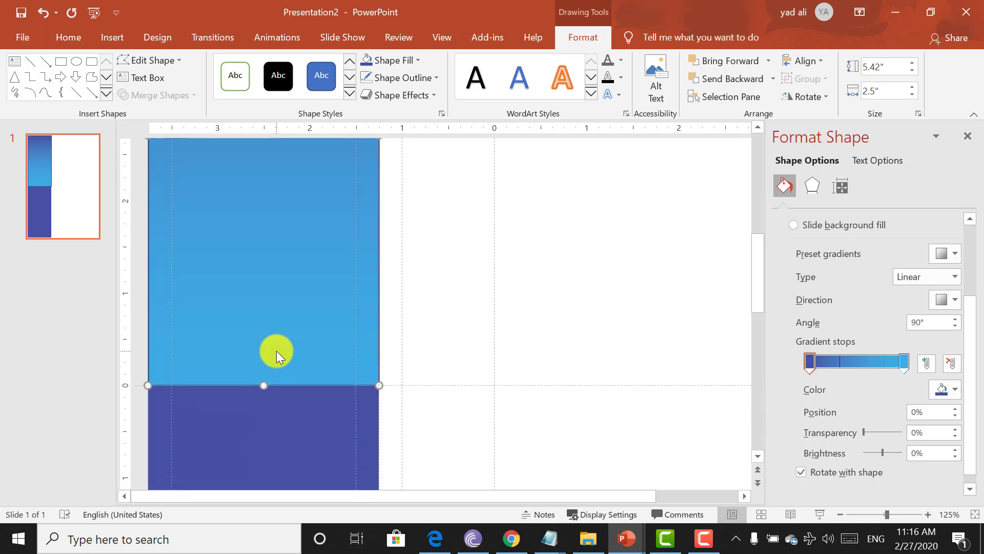
- Edit the upper rectangle's points to raise its bottom-left corner, slanting its bottom edge
{"action": "left_click", "coordinate": [176, 61]}
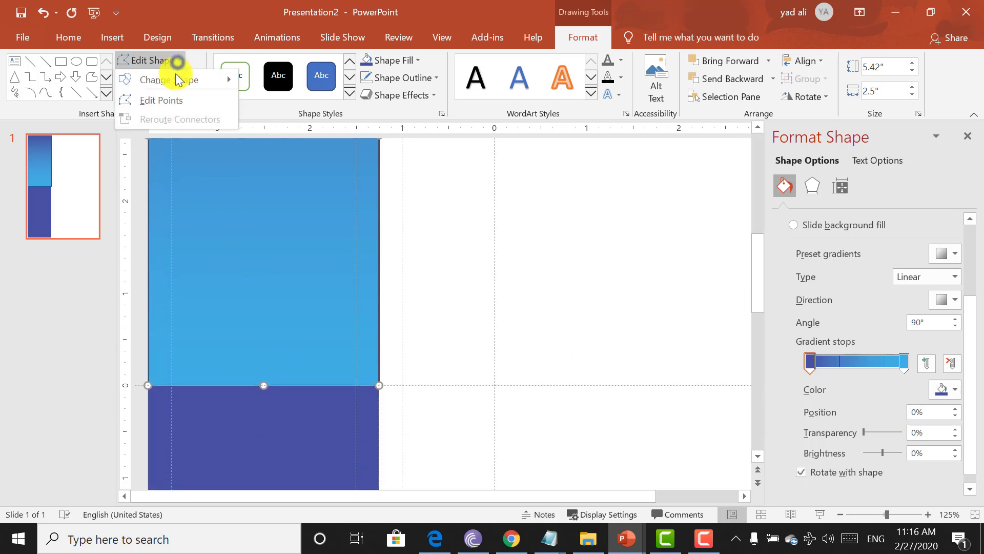
{"action": "left_click", "coordinate": [167, 100]}
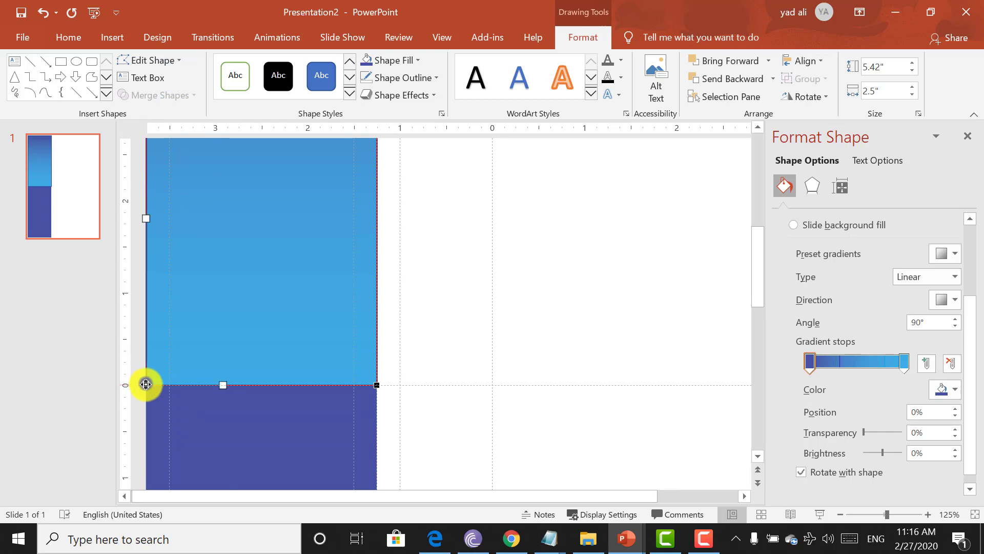
{"action": "left_click_drag", "start_coordinate": [146, 384], "coordinate": [146, 348]}
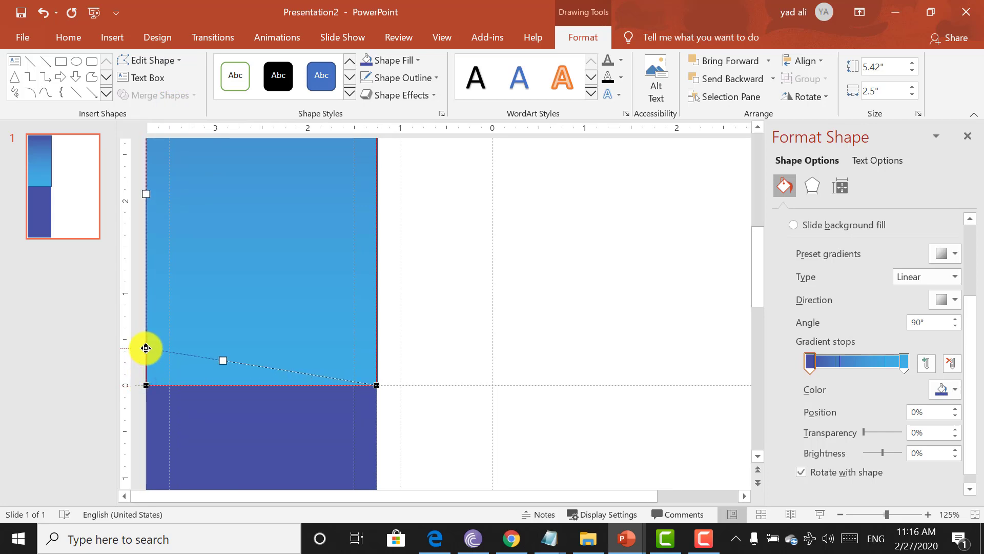
{"action": "left_click_drag", "start_coordinate": [146, 348], "coordinate": [149, 348]}
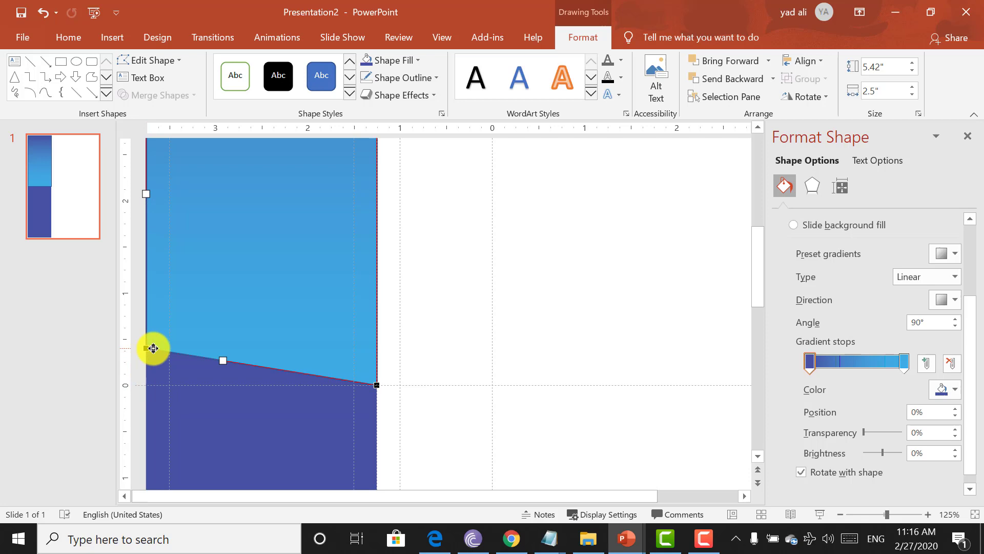
{"action": "left_click", "coordinate": [450, 355]}
- Remove the outline from the slanted lower shape and close the Format Background panel
{"action": "left_click", "coordinate": [284, 310]}
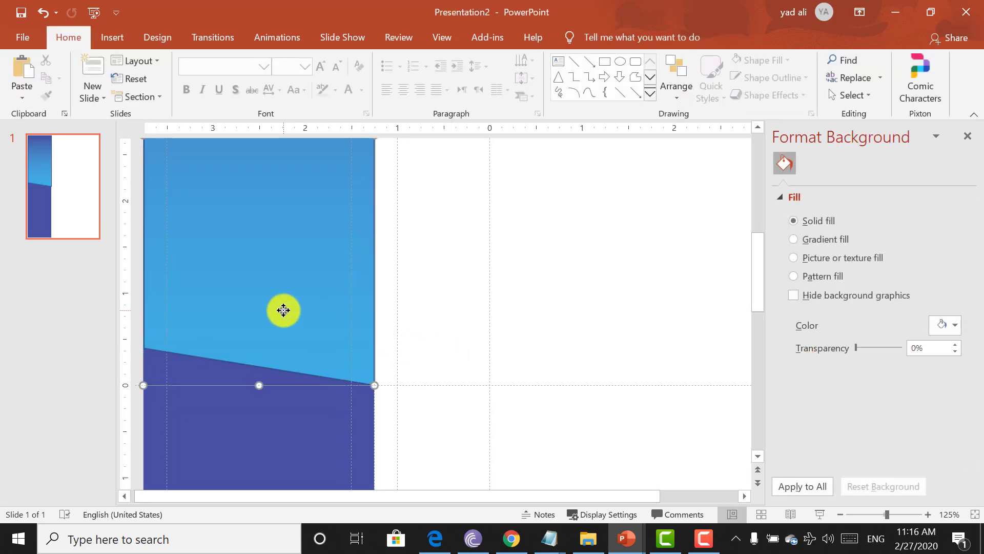
{"action": "left_click", "coordinate": [429, 77]}
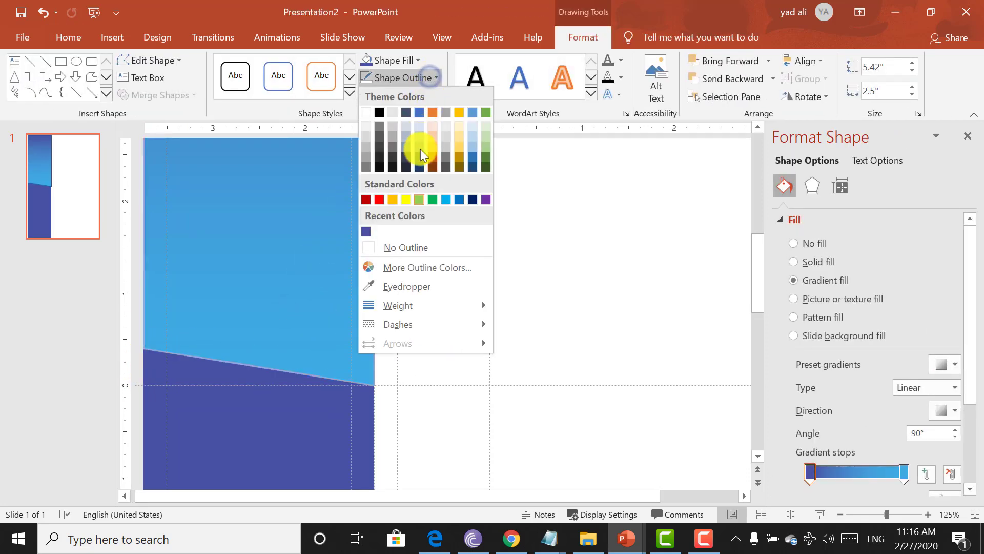
{"action": "left_click", "coordinate": [408, 242]}
{"action": "left_click", "coordinate": [445, 322]}
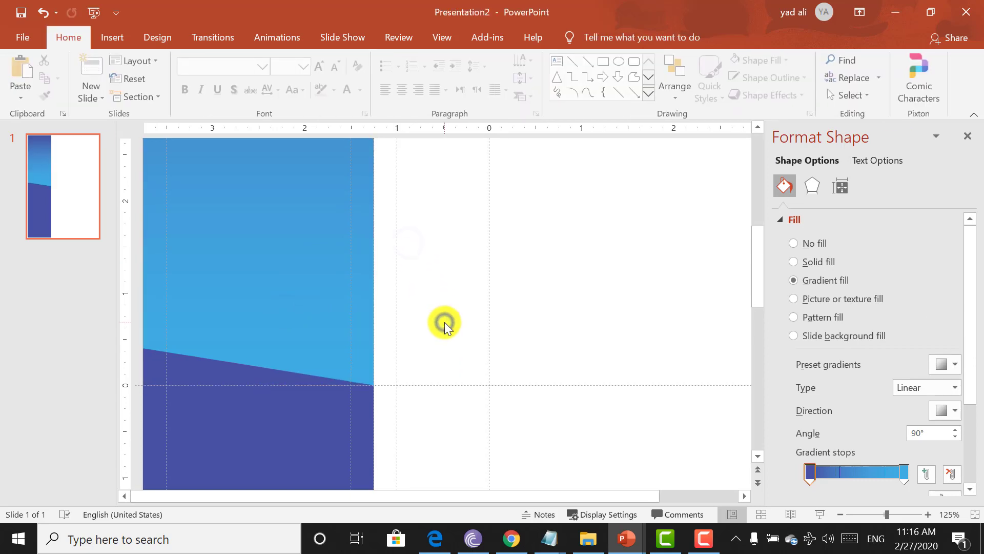
{"action": "scroll", "coordinate": [444, 322], "scroll_direction": "up", "scroll_amount": 1}
{"action": "scroll", "coordinate": [444, 322], "scroll_direction": "up", "scroll_amount": 3}
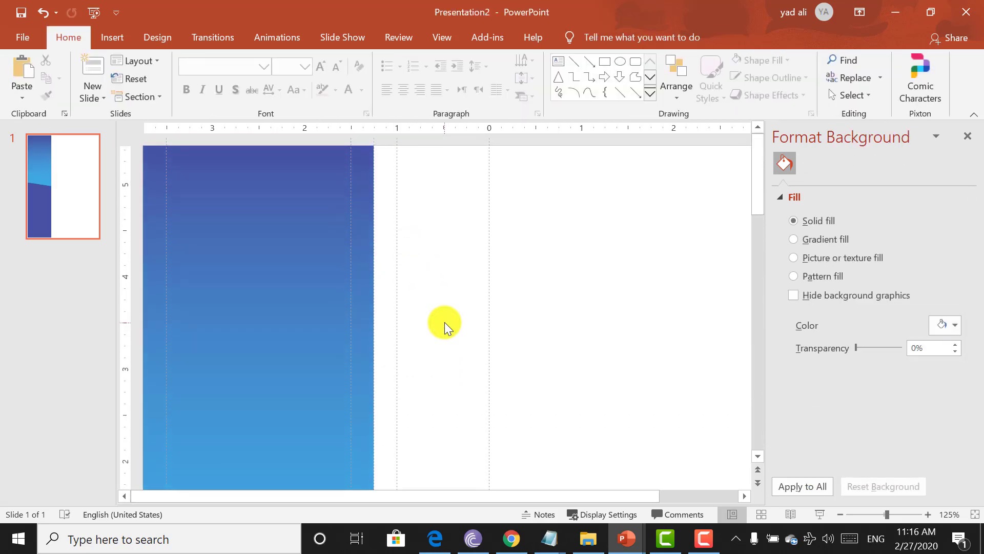
{"action": "left_click", "coordinate": [969, 136]}
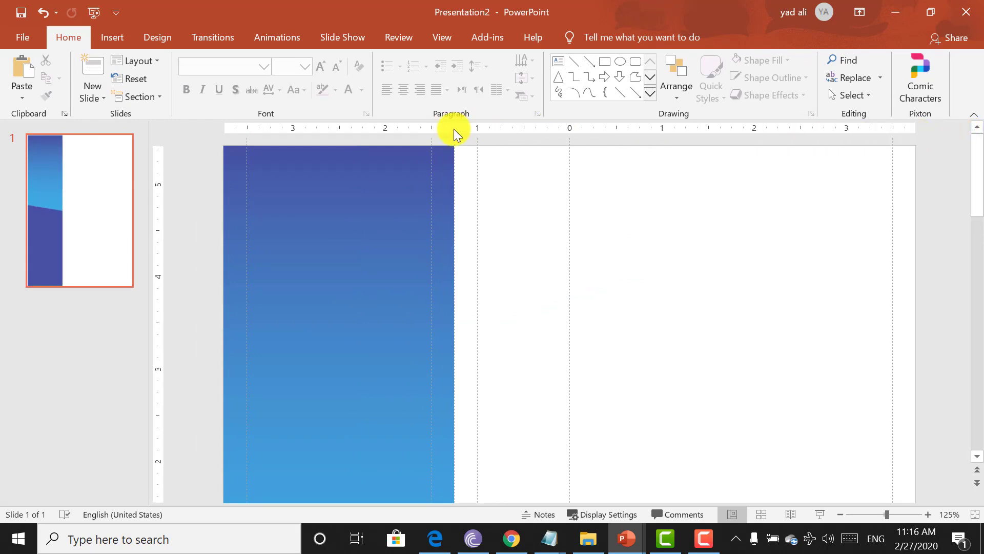
- Add a horizontal guide about 4.9 inches above centre near the slide top
{"action": "right_click", "coordinate": [569, 265]}
{"action": "left_click", "coordinate": [589, 295]}
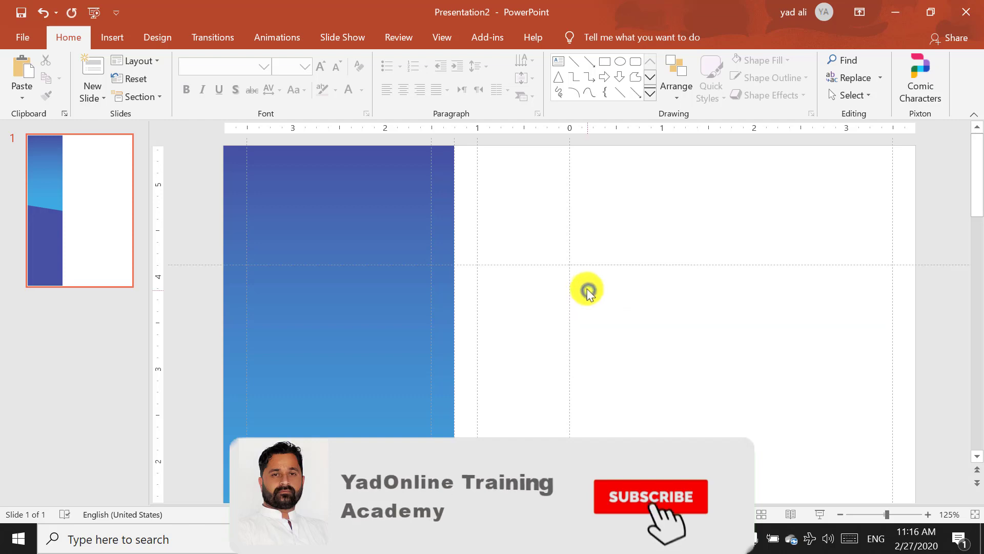
{"action": "left_click_drag", "start_coordinate": [564, 265], "coordinate": [559, 184]}
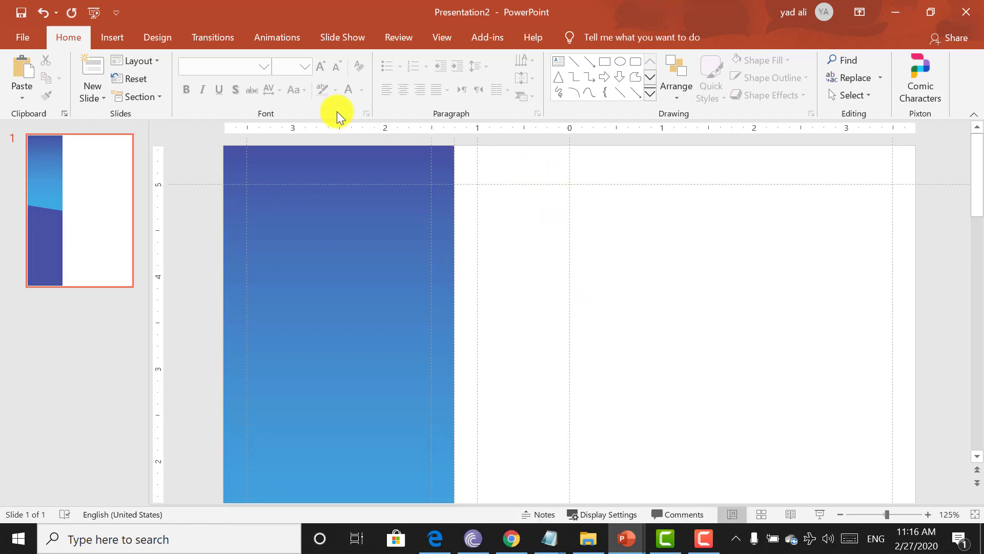
{"action": "left_click", "coordinate": [115, 38]}
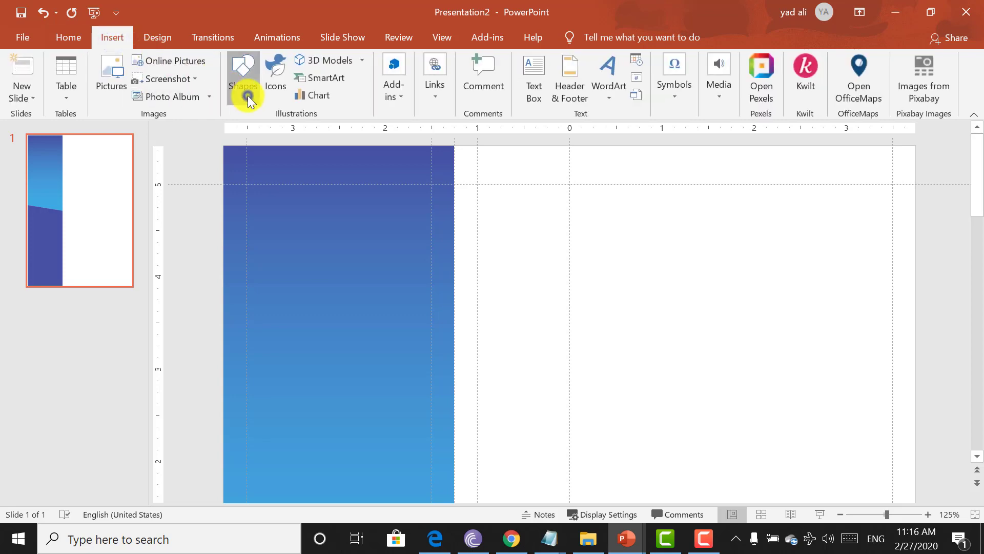
- Place a 1-inch circle near the top of the sidebar, resting on the horizontal guide
{"action": "left_click", "coordinate": [248, 95]}
{"action": "left_click", "coordinate": [299, 134]}
{"action": "left_click", "coordinate": [334, 256]}
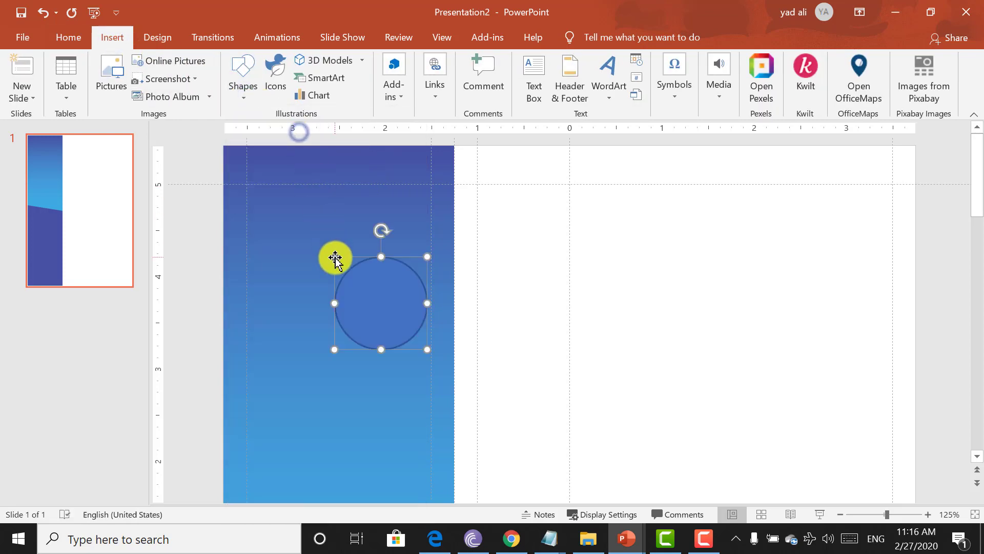
{"action": "left_click_drag", "start_coordinate": [391, 317], "coordinate": [345, 245]}
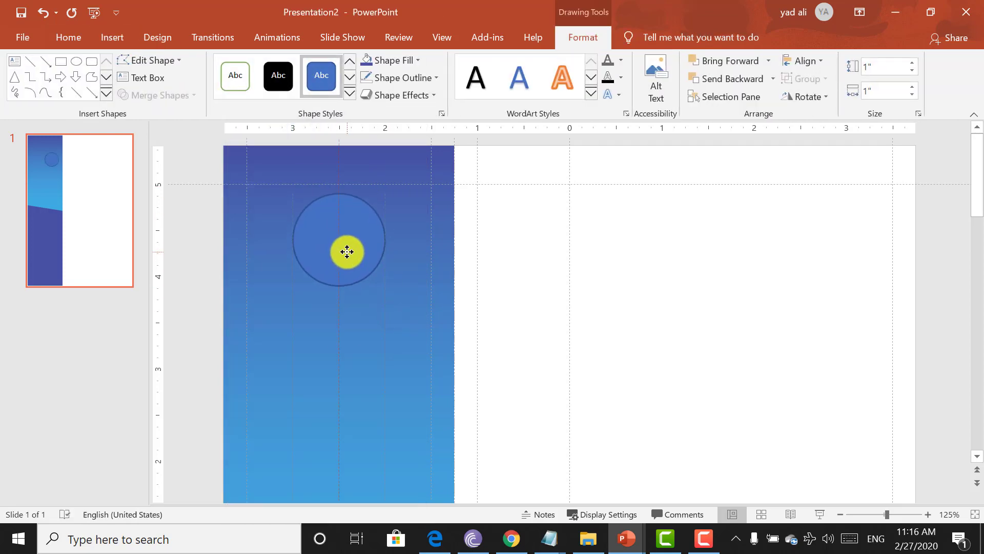
- Fill the circle with the portrait photo from a file
{"action": "left_click", "coordinate": [414, 60]}
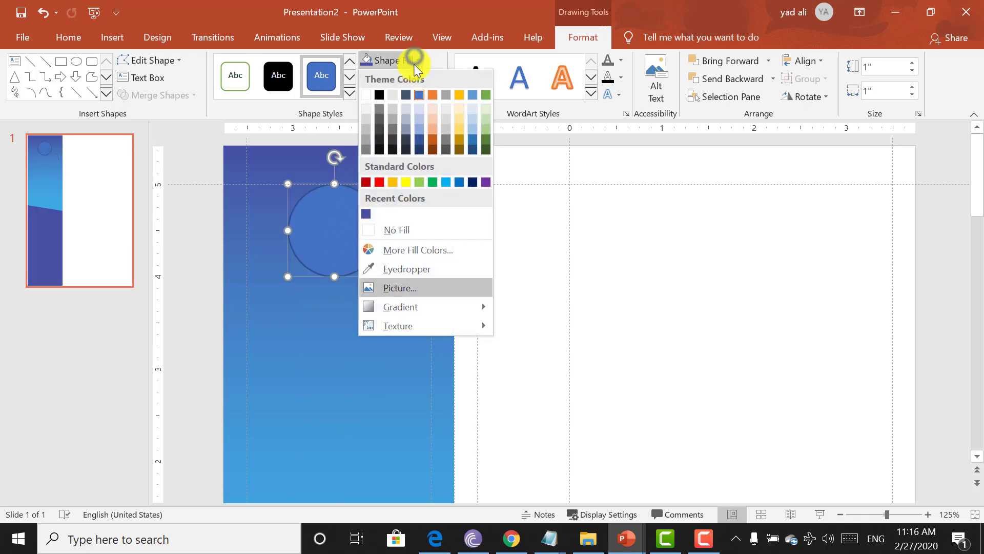
{"action": "left_click", "coordinate": [401, 287]}
{"action": "left_click", "coordinate": [344, 243]}
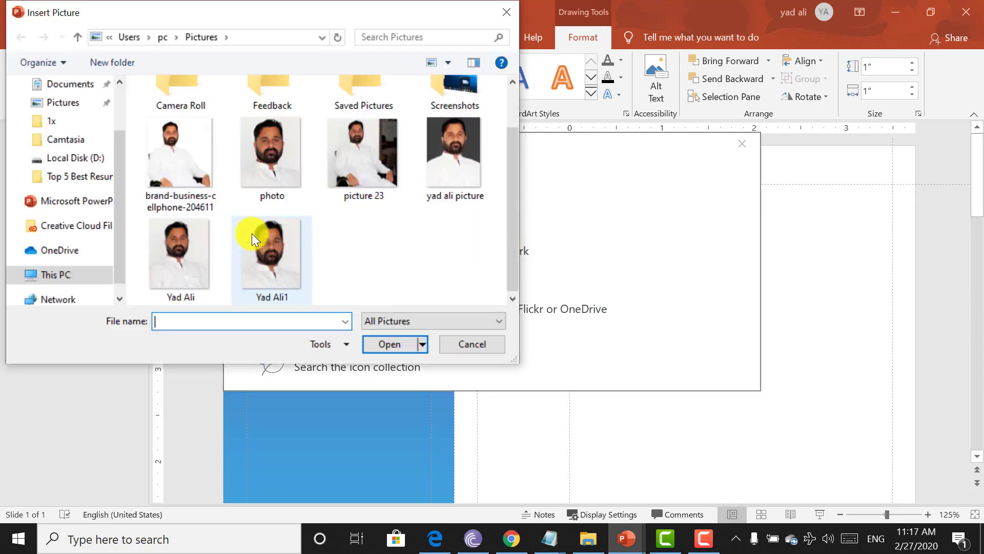
{"action": "left_click", "coordinate": [272, 250]}
{"action": "left_click", "coordinate": [370, 343]}
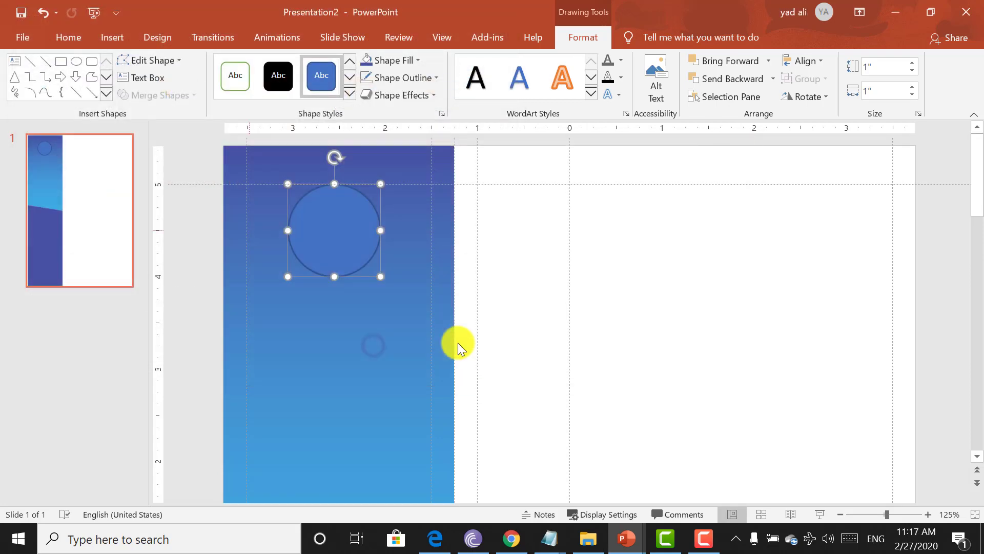
- Remove the photo circle's outline and add a text box containing the person's name
{"action": "left_click", "coordinate": [433, 78]}
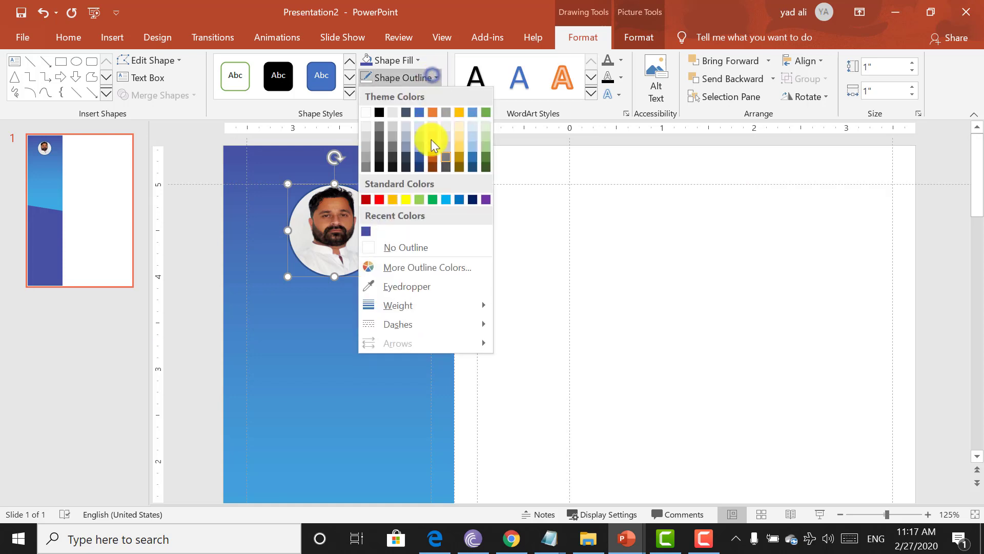
{"action": "left_click", "coordinate": [429, 248]}
{"action": "left_click", "coordinate": [112, 37]}
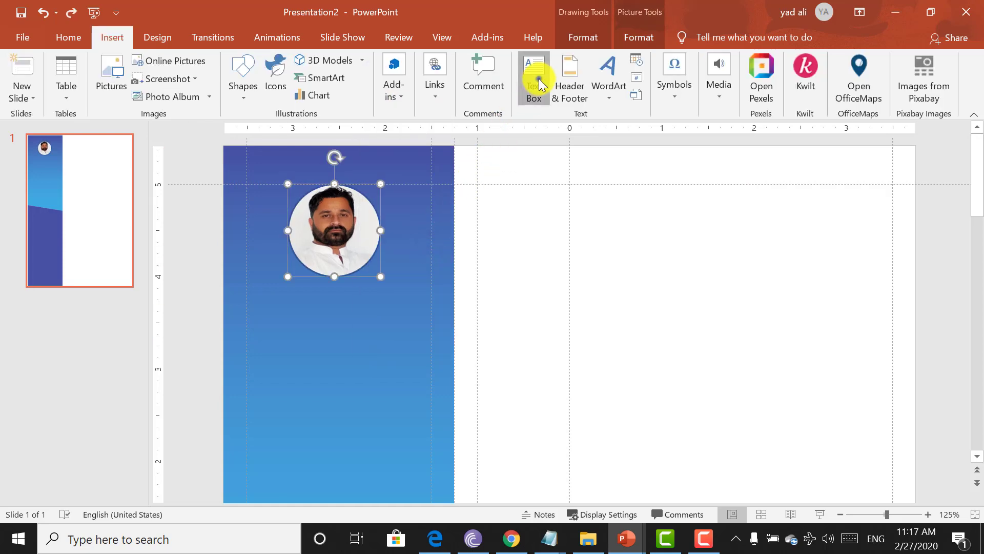
{"action": "left_click", "coordinate": [534, 82]}
{"action": "left_click", "coordinate": [501, 277]}
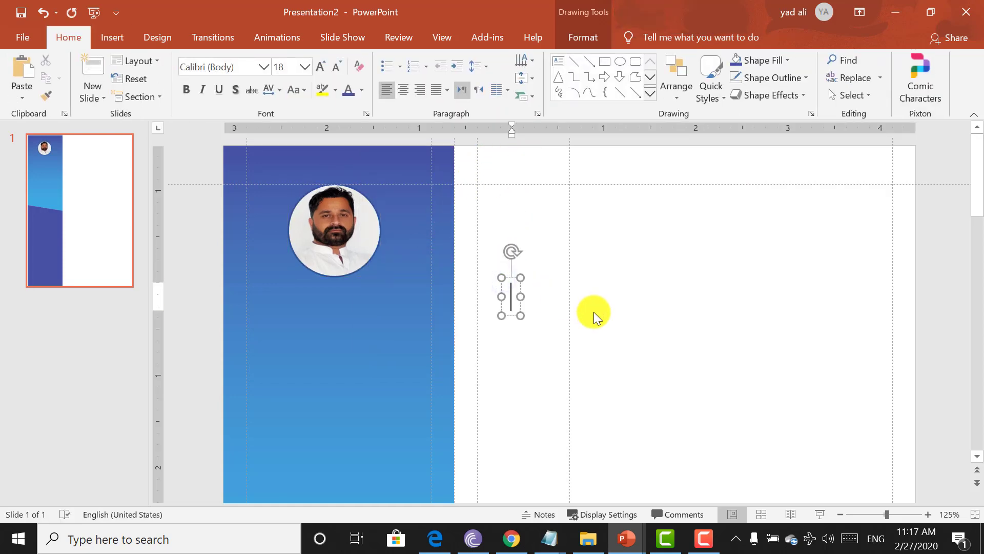
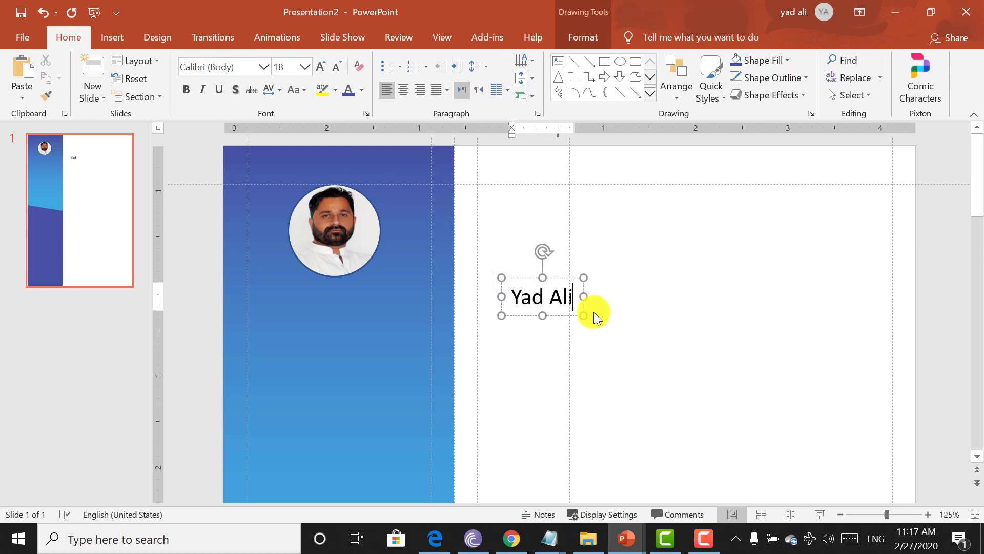
- Make the name uppercase, bold and in the Ubuntu font
{"action": "left_click", "coordinate": [549, 277]}
{"action": "left_click", "coordinate": [296, 91]}
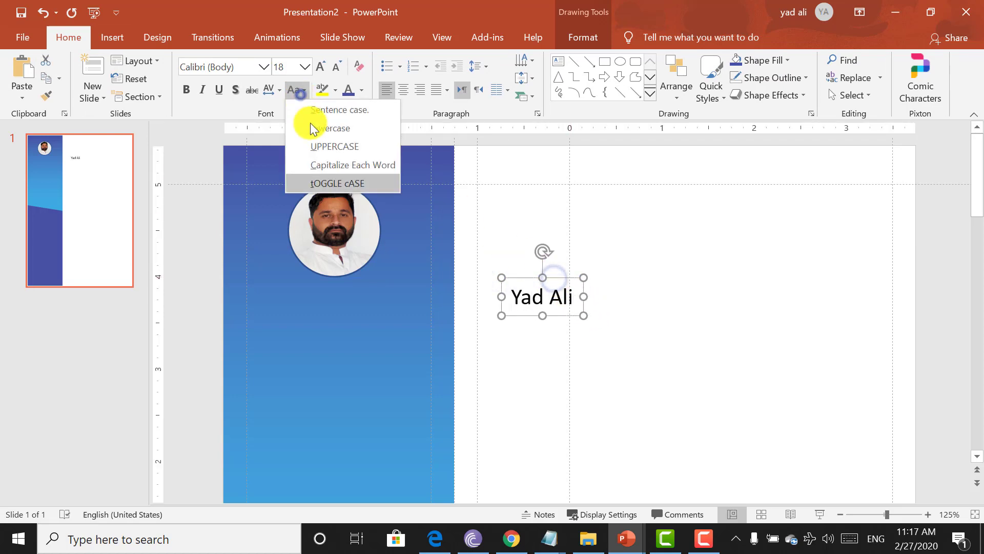
{"action": "left_click", "coordinate": [318, 145]}
{"action": "left_click", "coordinate": [189, 90]}
{"action": "key", "text": "ctrl+shift+f"}
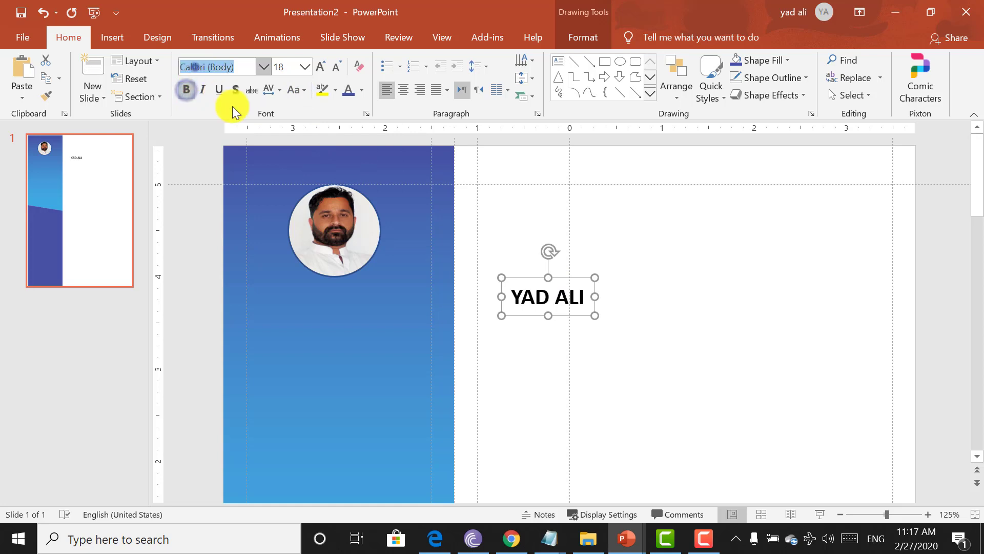
{"action": "type", "text": "Ubuntu"}
{"action": "key", "text": "Return"}
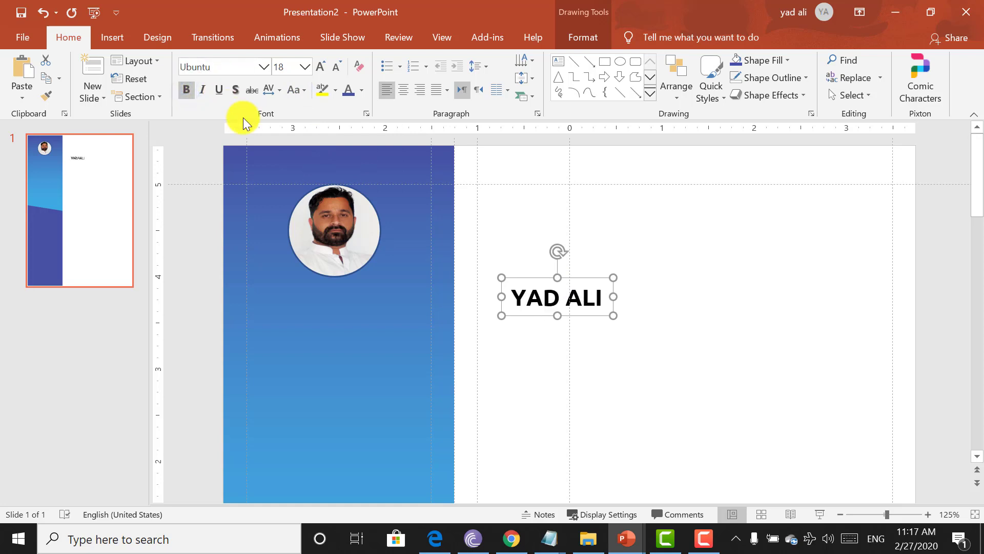
- Move the name under the photo, colour it white and nudge it into place
{"action": "left_click_drag", "start_coordinate": [527, 280], "coordinate": [312, 272]}
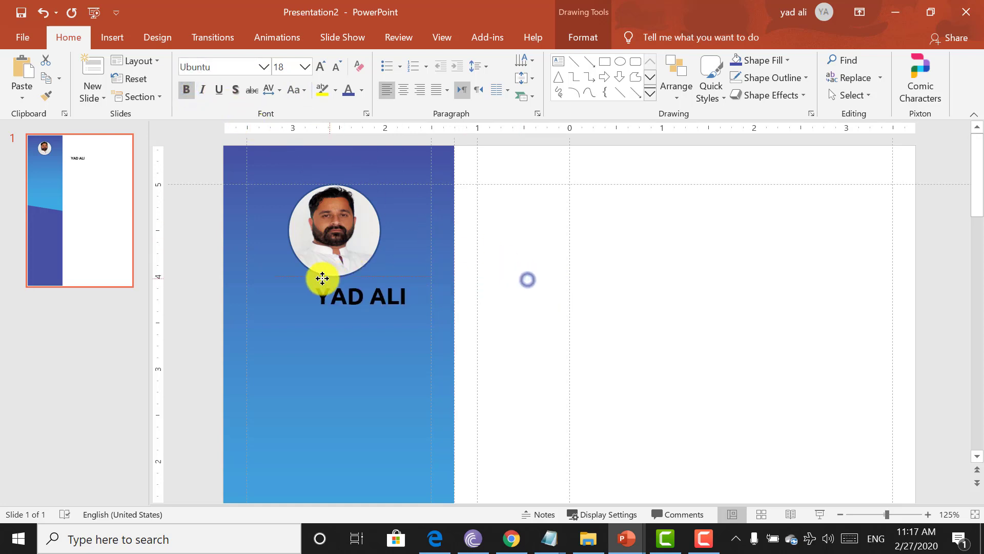
{"action": "left_click", "coordinate": [362, 90]}
{"action": "left_click", "coordinate": [349, 125]}
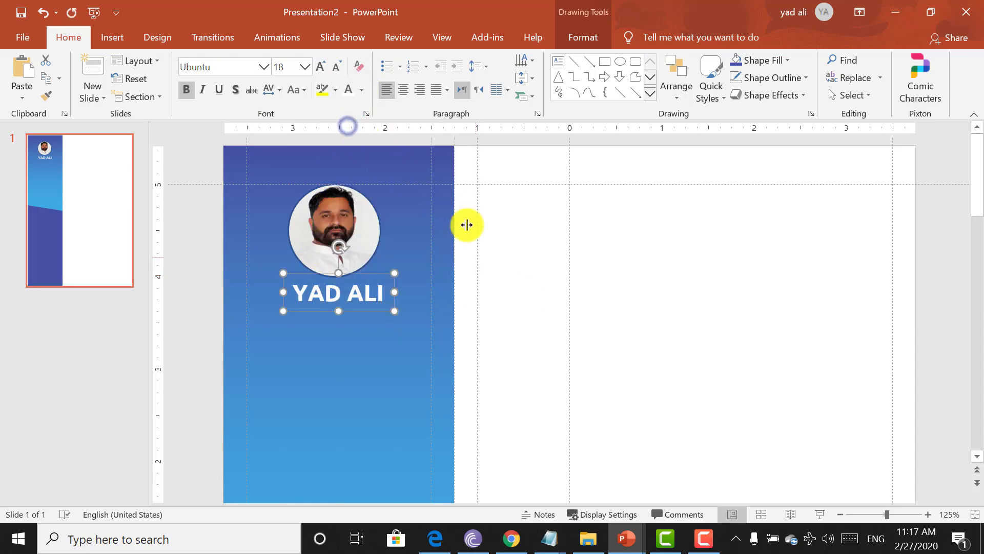
{"action": "key", "text": "ctrl+Down"}
{"action": "key", "text": "ctrl+Down"}
{"action": "key", "text": "ctrl+Down"}
{"action": "key", "text": "ctrl+Right"}
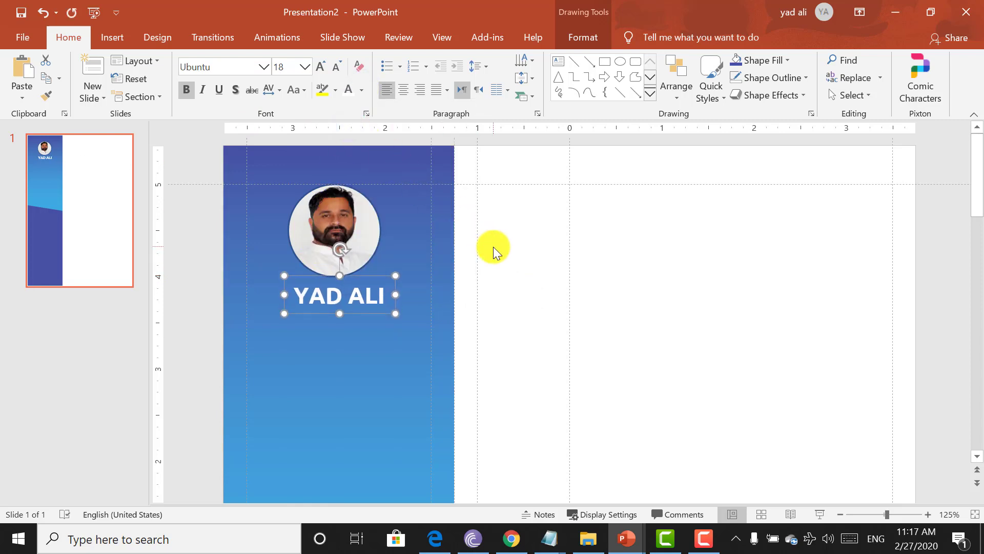
{"action": "left_click", "coordinate": [509, 297]}
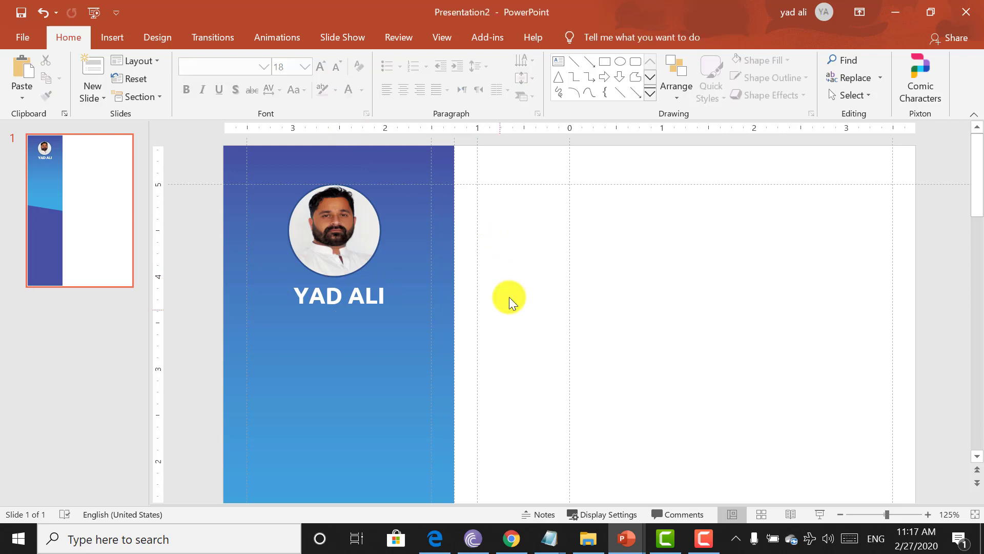
{"action": "key", "text": "ctrl+z"}
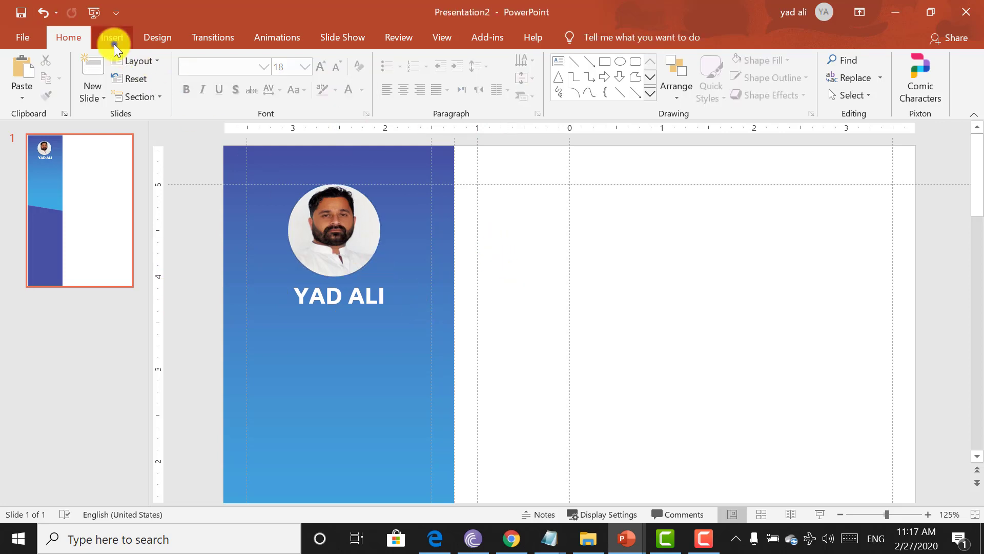
- Add a 'Business Development Manager' text box and move it under the name
{"action": "left_click", "coordinate": [113, 38]}
{"action": "left_click", "coordinate": [539, 84]}
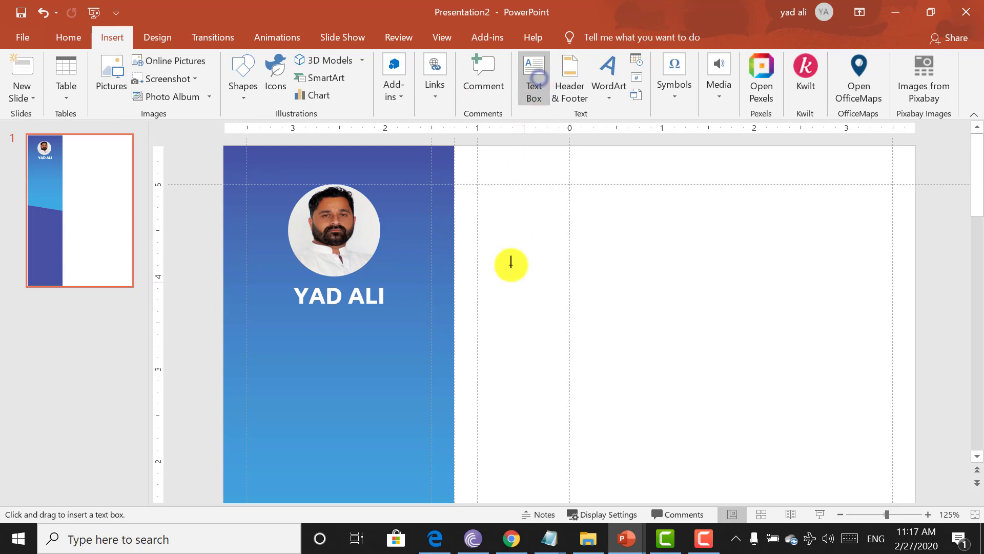
{"action": "left_click", "coordinate": [499, 352]}
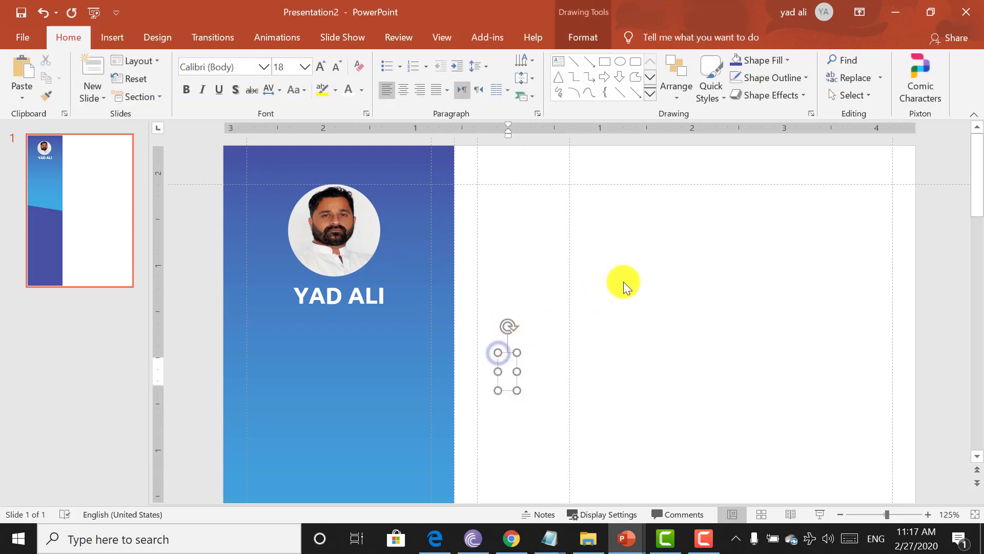
{"action": "type", "text": "Business Develo"}
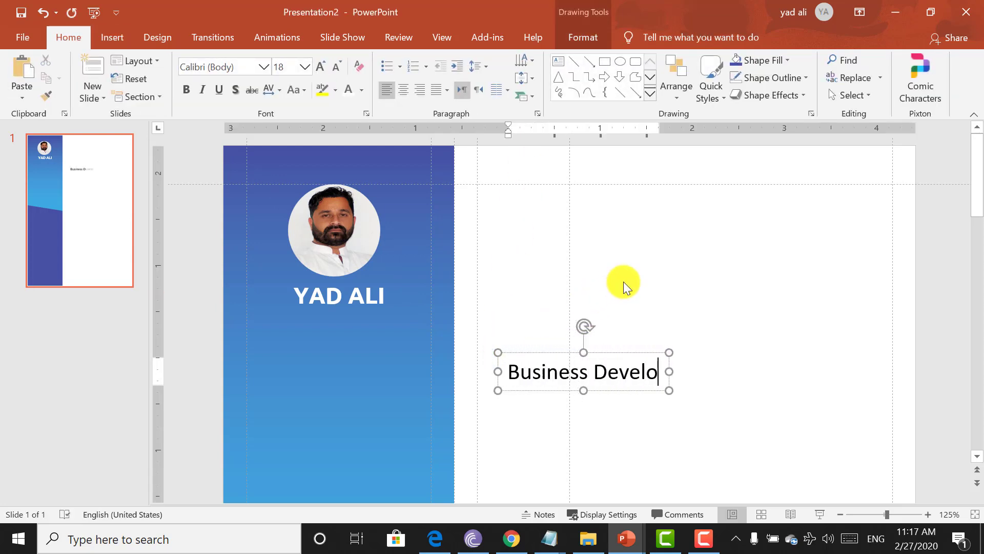
{"action": "type", "text": "pment Manager"}
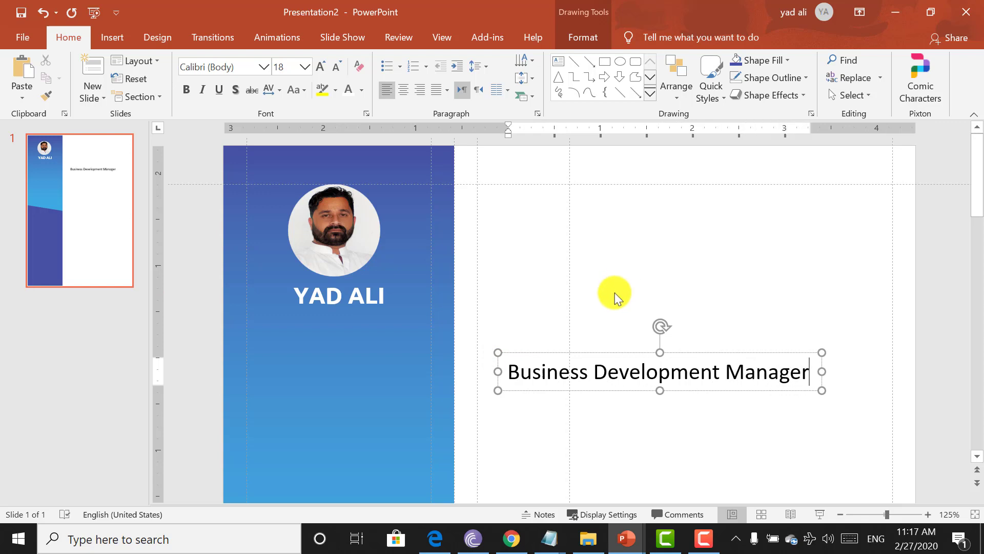
{"action": "left_click", "coordinate": [563, 353]}
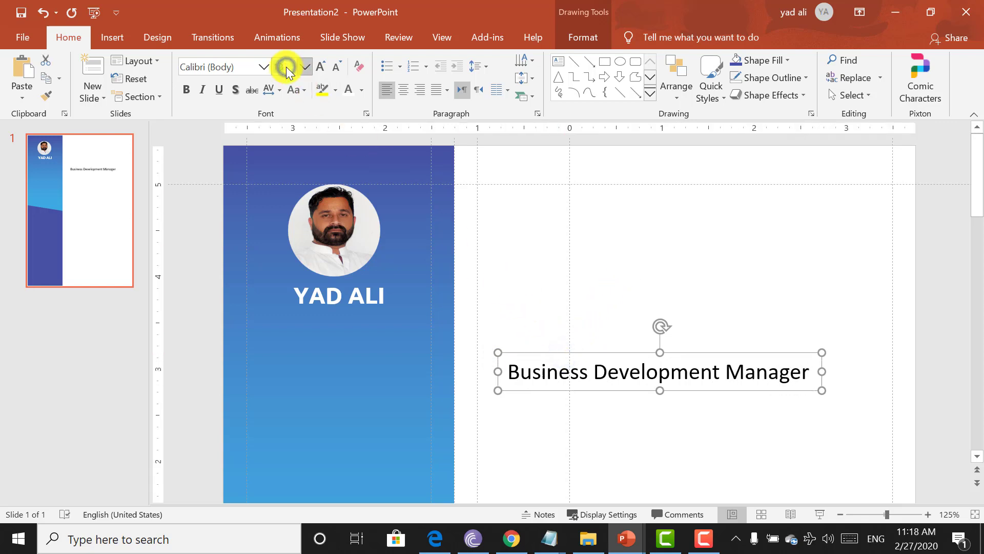
{"action": "type", "text": "12"}
{"action": "key", "text": "Return"}
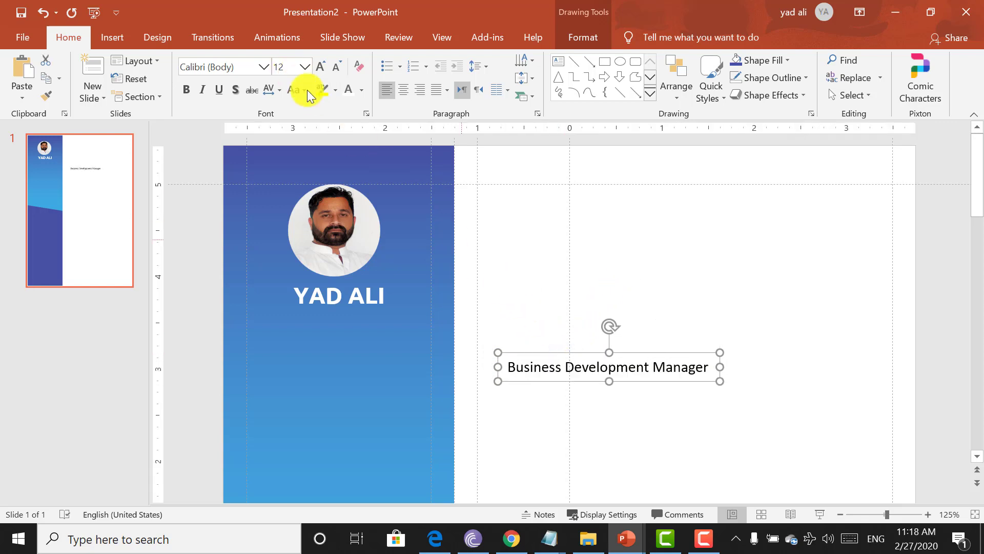
{"action": "left_click_drag", "start_coordinate": [523, 349], "coordinate": [288, 305]}
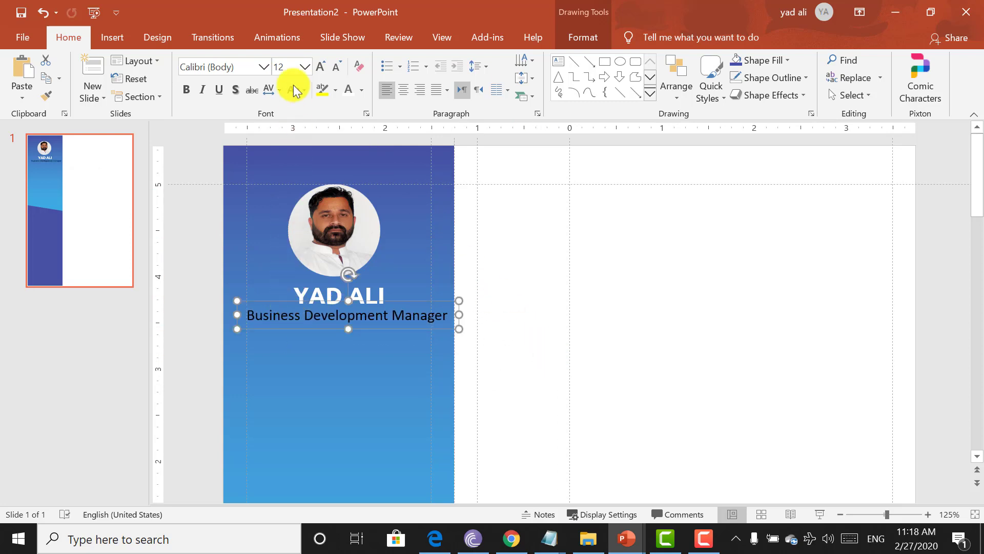
- Set the job title to size 10 and nudge it centred beneath the name
{"action": "left_click", "coordinate": [293, 62]}
{"action": "type", "text": "10"}
{"action": "key", "text": "Return"}
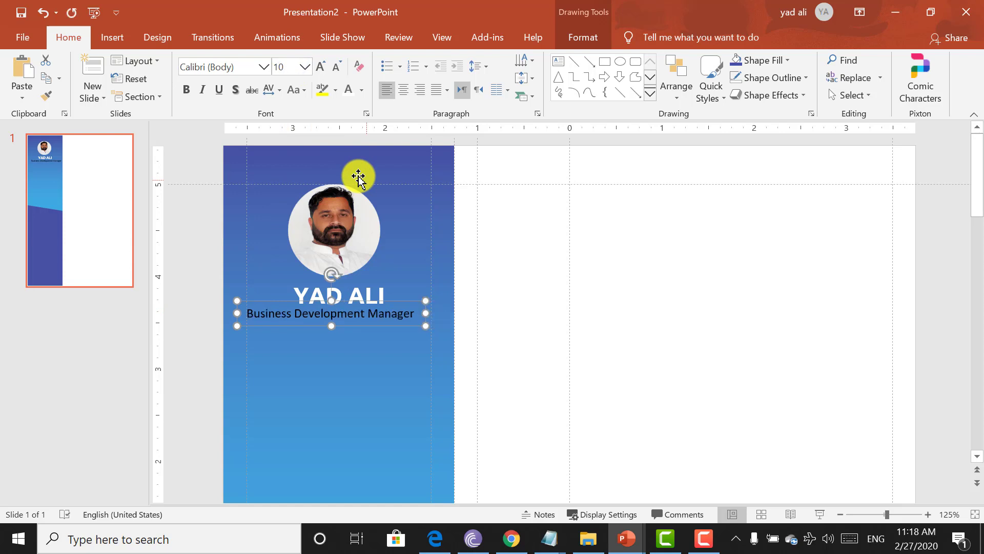
{"action": "key", "text": "Right"}
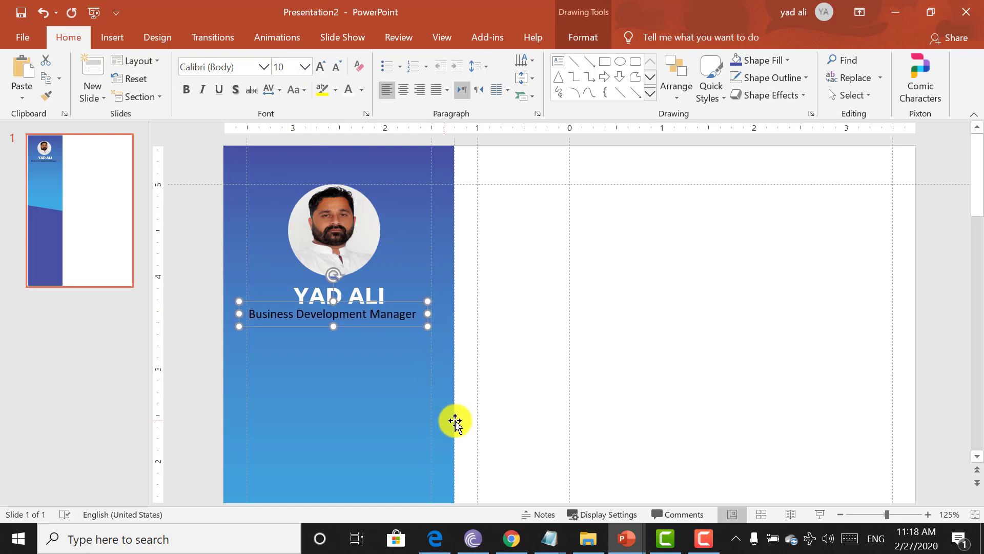
{"action": "key", "text": "Right"}
{"action": "key", "text": "Right"}
{"action": "key", "text": "Right"}
{"action": "key", "text": "Right"}
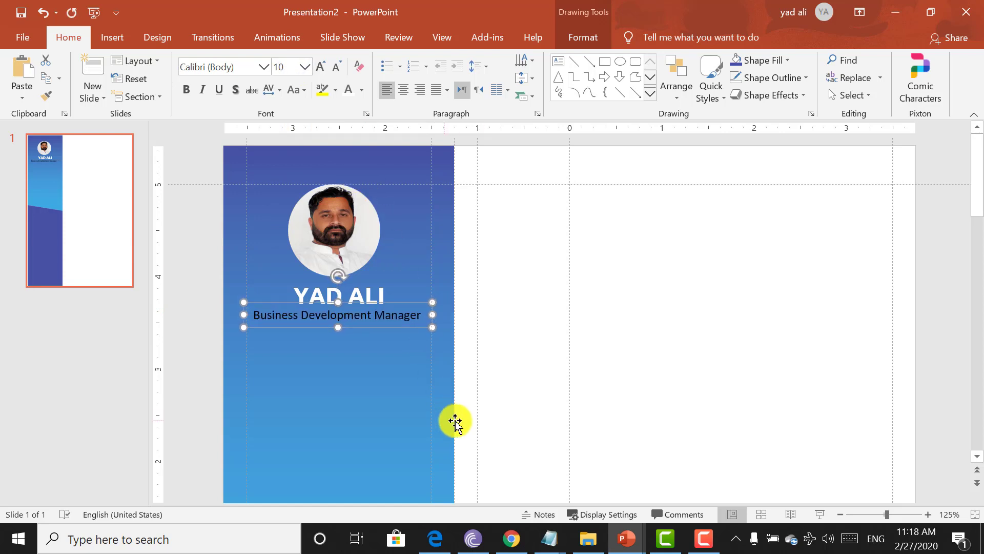
{"action": "key", "text": "Right"}
{"action": "key", "text": "Right"}
{"action": "key", "text": "Right"}
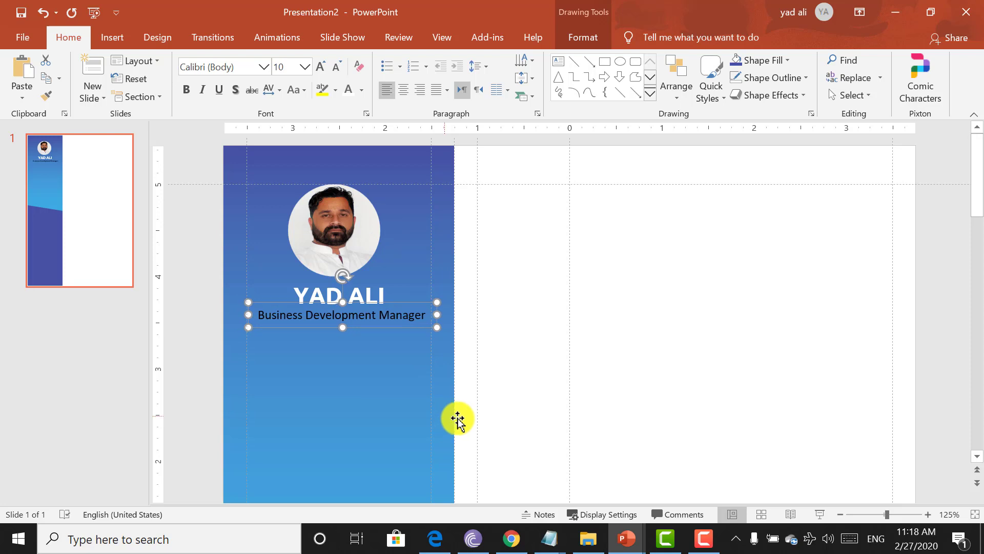
{"action": "left_click", "coordinate": [514, 361]}
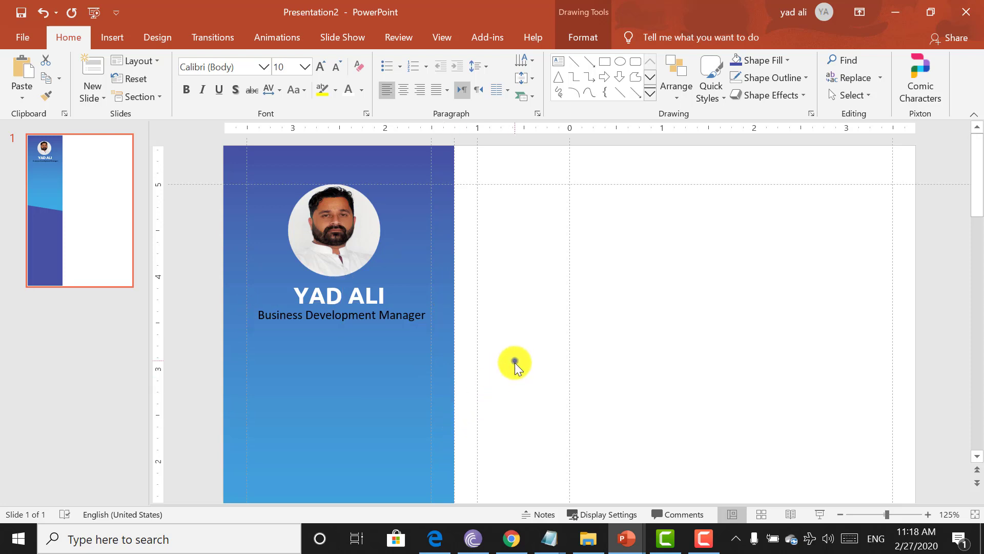
{"action": "left_click", "coordinate": [383, 312]}
{"action": "key", "text": "Down"}
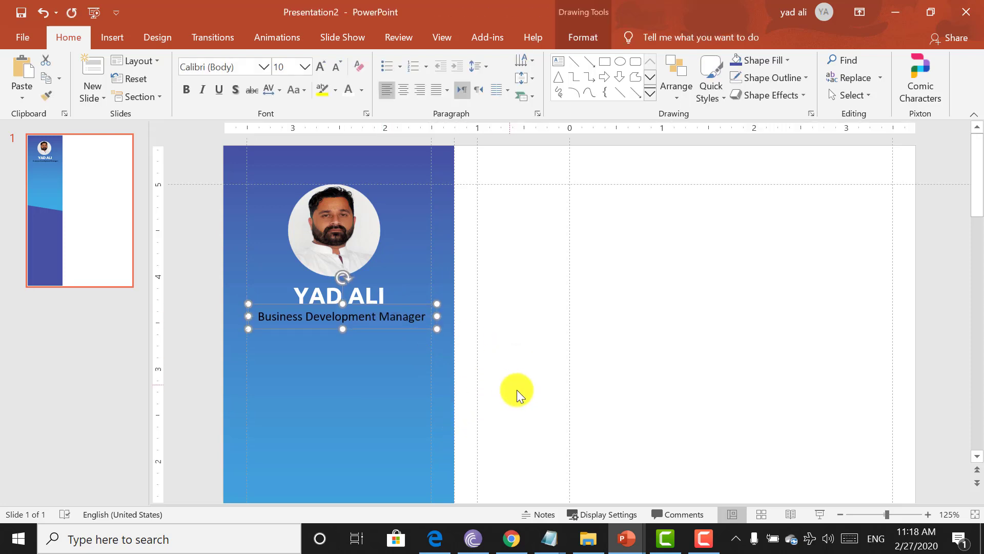
- Make the subtitle white, then start a custom font colour with Red 205
{"action": "left_click", "coordinate": [346, 90]}
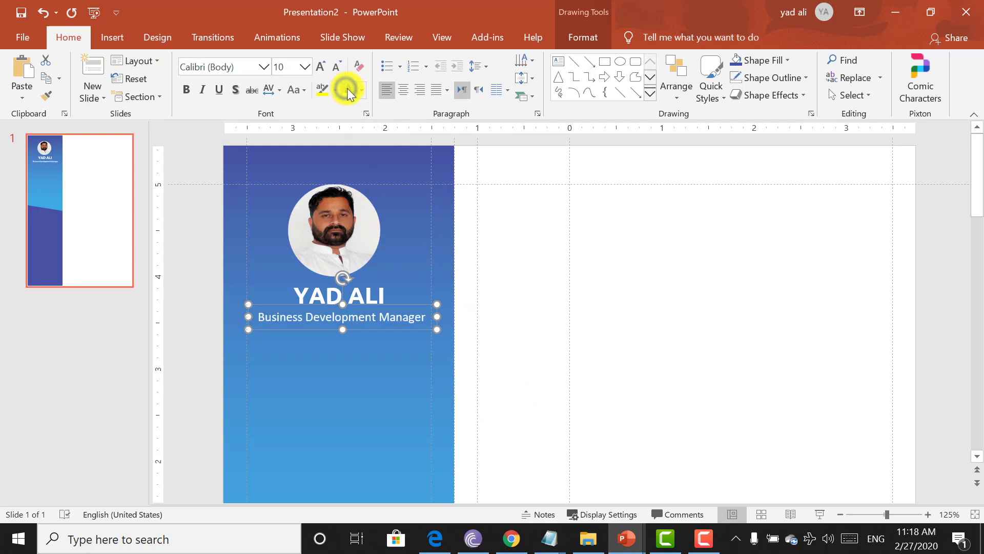
{"action": "left_click", "coordinate": [361, 90]}
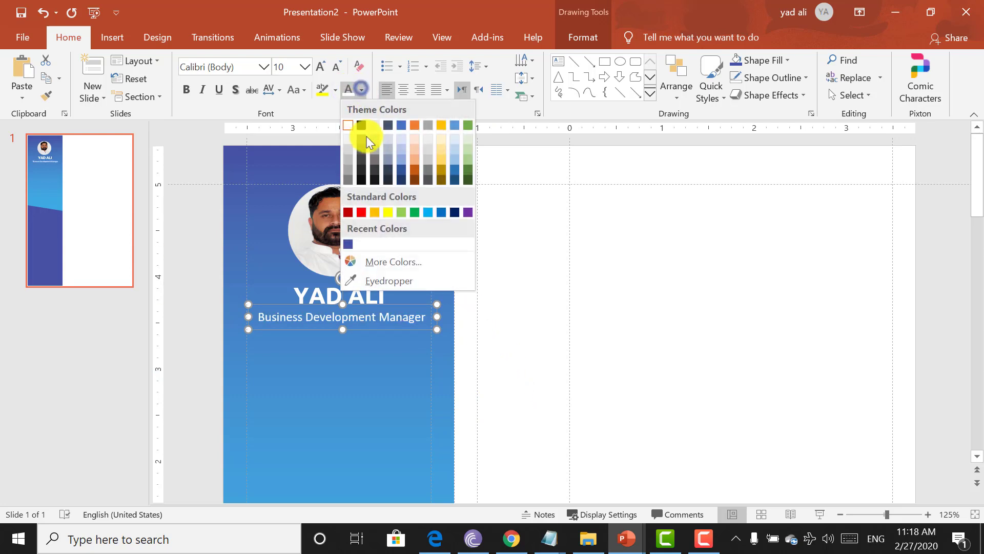
{"action": "left_click", "coordinate": [380, 262]}
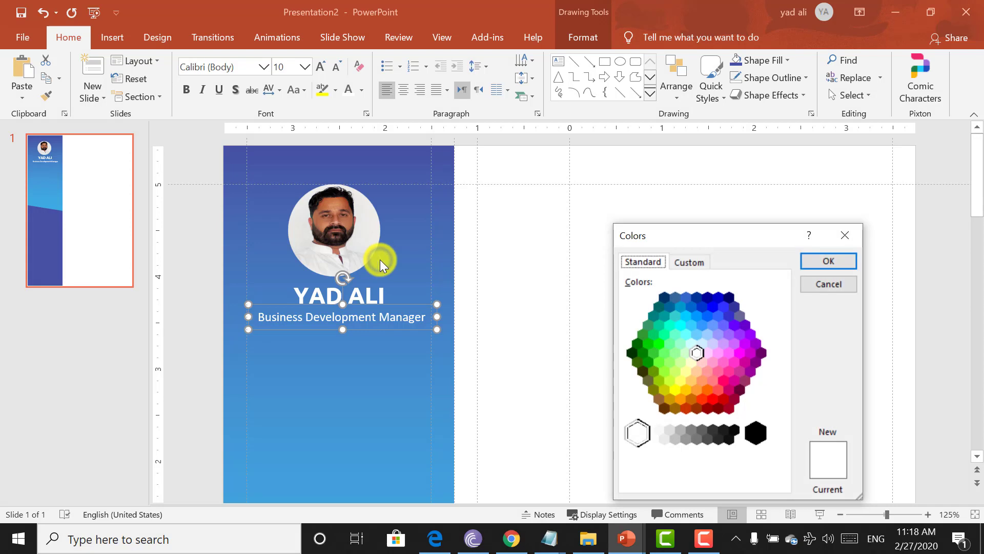
{"action": "left_click", "coordinate": [690, 262]}
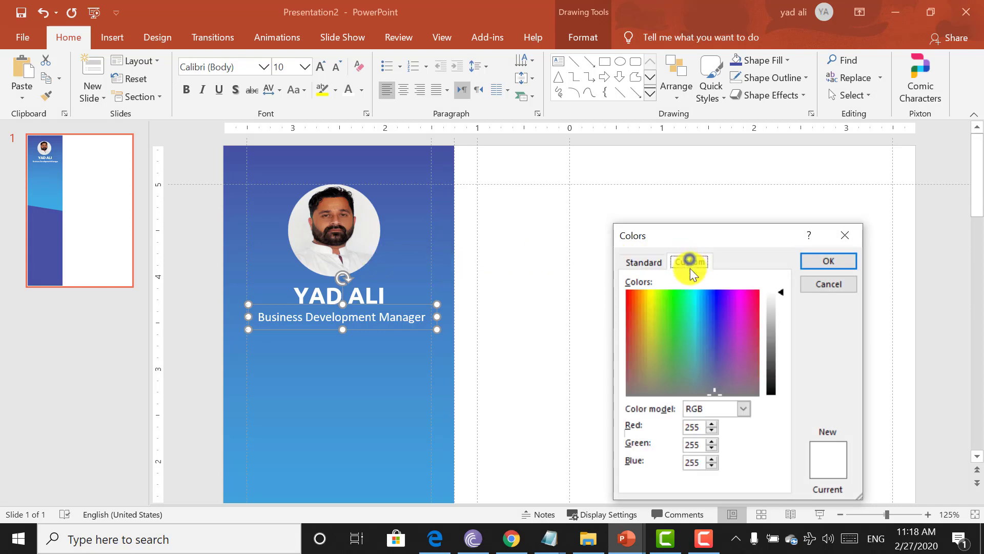
{"action": "double_click", "coordinate": [701, 425]}
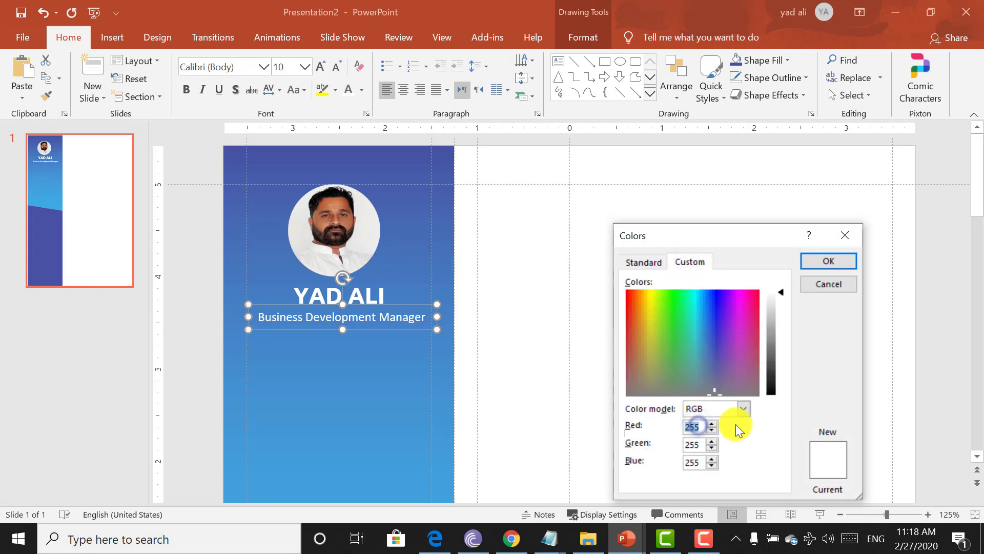
{"action": "type", "text": "25"}
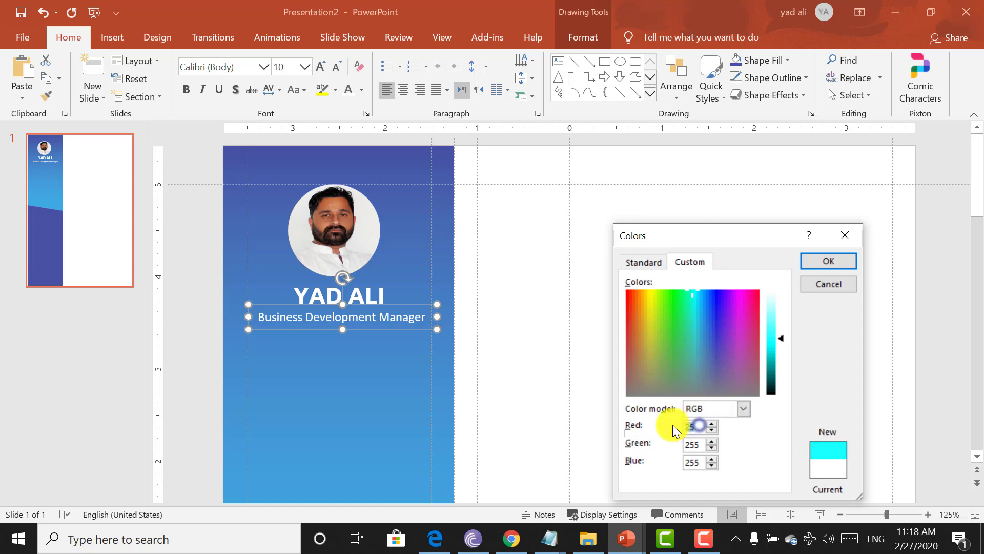
{"action": "key", "text": "BackSpace"}
{"action": "type", "text": "05"}
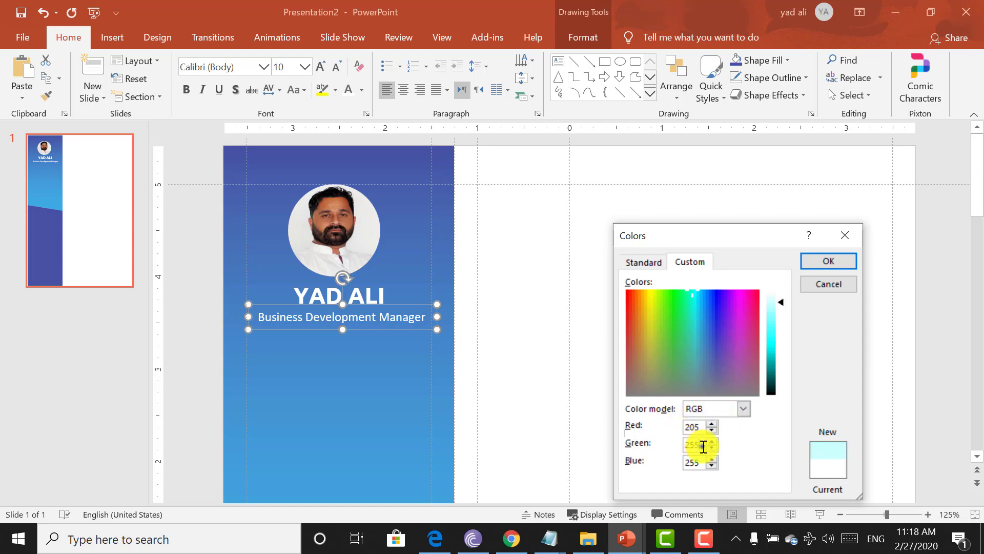
- Finish the custom colour with Green 221 and Blue 240 and apply it to the subtitle
{"action": "double_click", "coordinate": [700, 444]}
{"action": "type", "text": "221"}
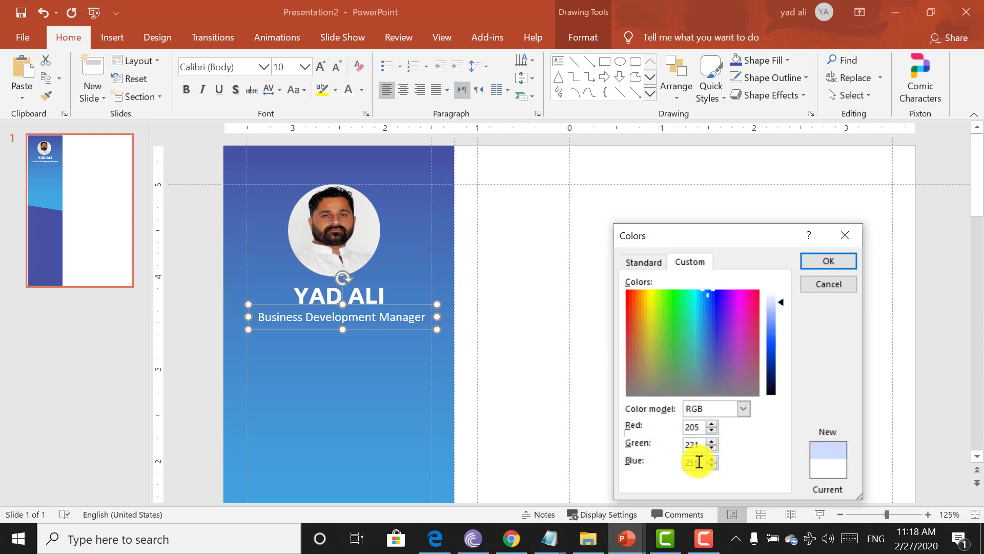
{"action": "left_click_drag", "start_coordinate": [697, 462], "coordinate": [659, 460]}
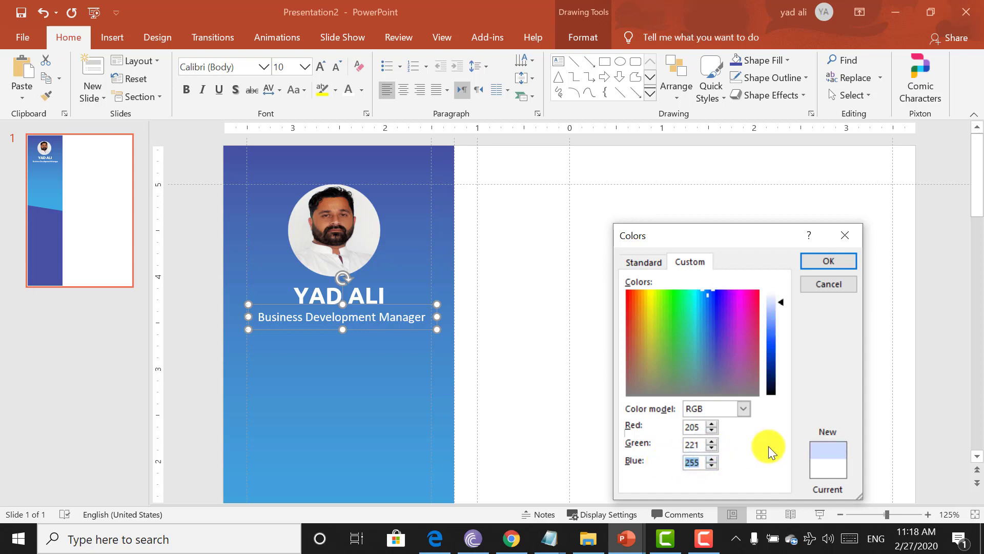
{"action": "type", "text": "240"}
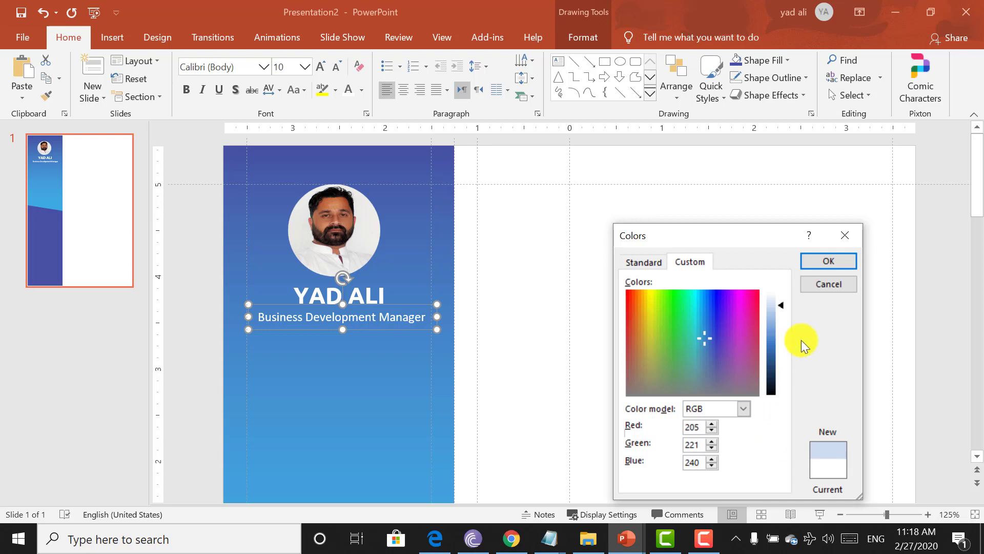
{"action": "left_click", "coordinate": [827, 261]}
{"action": "left_click", "coordinate": [553, 367]}
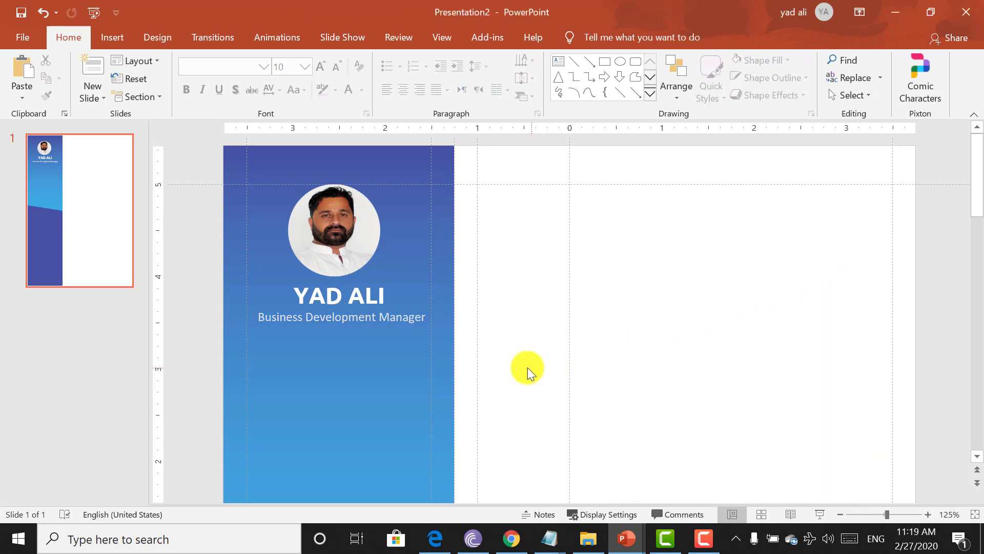
- Paste the italic white summary quote and position it just below the job title
{"action": "key", "text": "ctrl+v"}
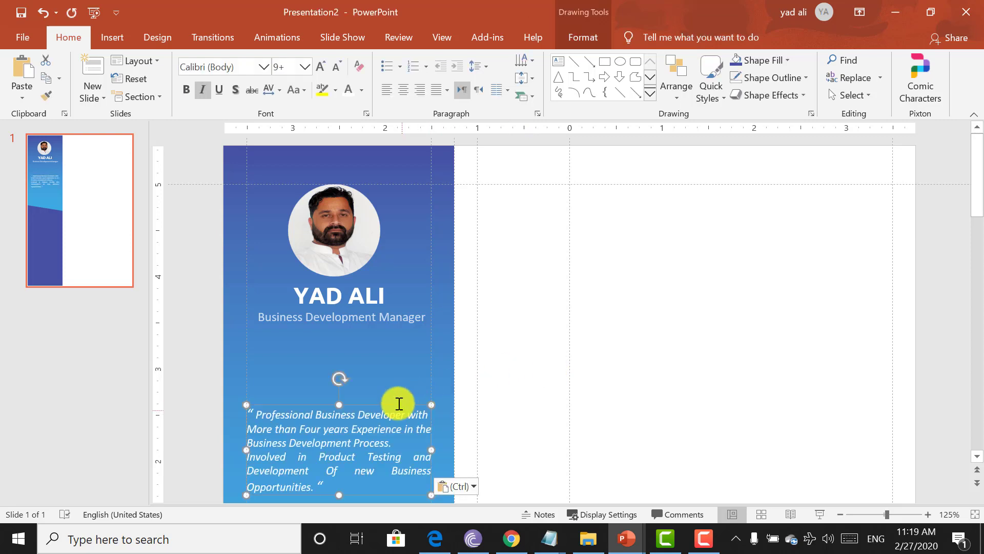
{"action": "left_click_drag", "start_coordinate": [398, 405], "coordinate": [398, 378]}
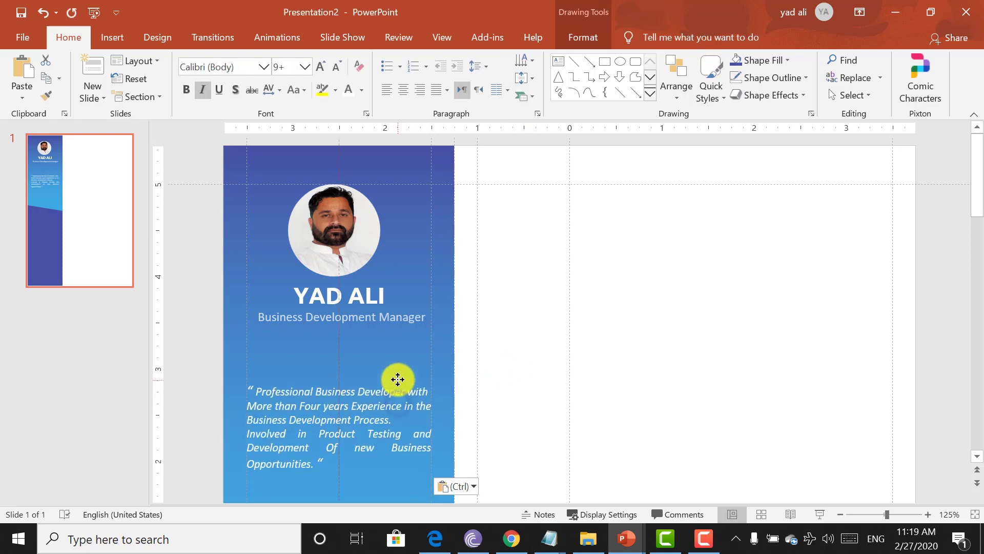
{"action": "scroll", "coordinate": [481, 381], "scroll_direction": "down", "scroll_amount": 4}
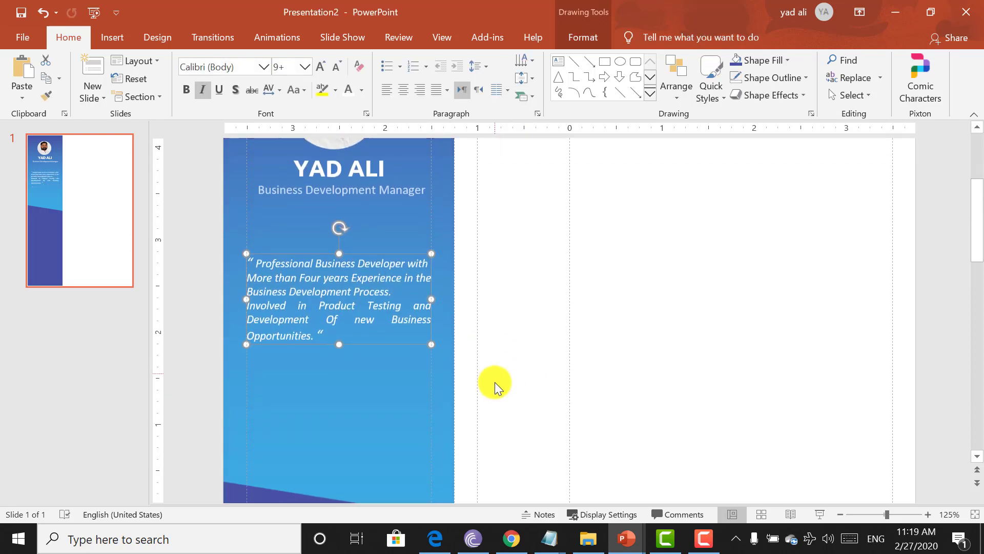
{"action": "scroll", "coordinate": [494, 382], "scroll_direction": "up", "scroll_amount": 1}
{"action": "scroll", "coordinate": [494, 382], "scroll_direction": "up", "scroll_amount": 1}
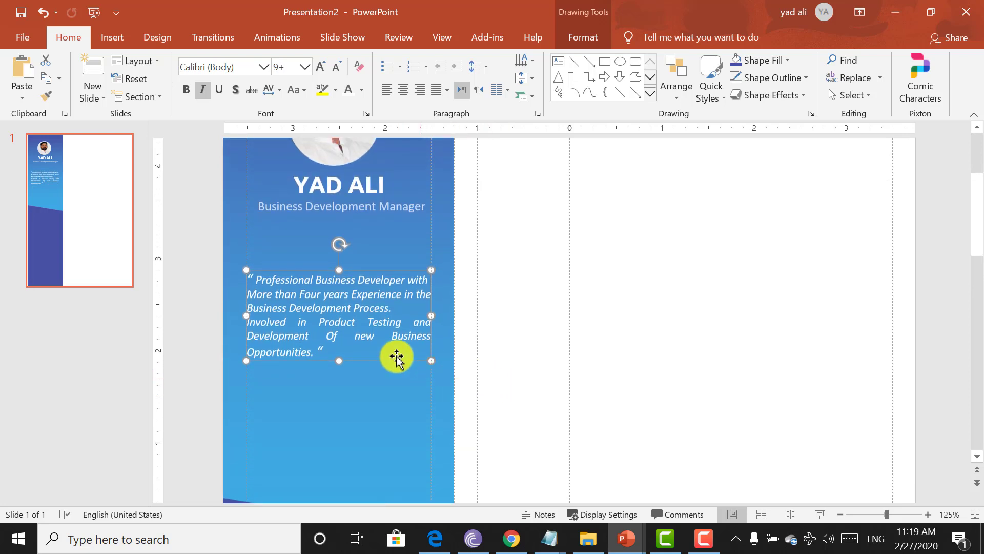
{"action": "key", "text": "ctrl+z"}
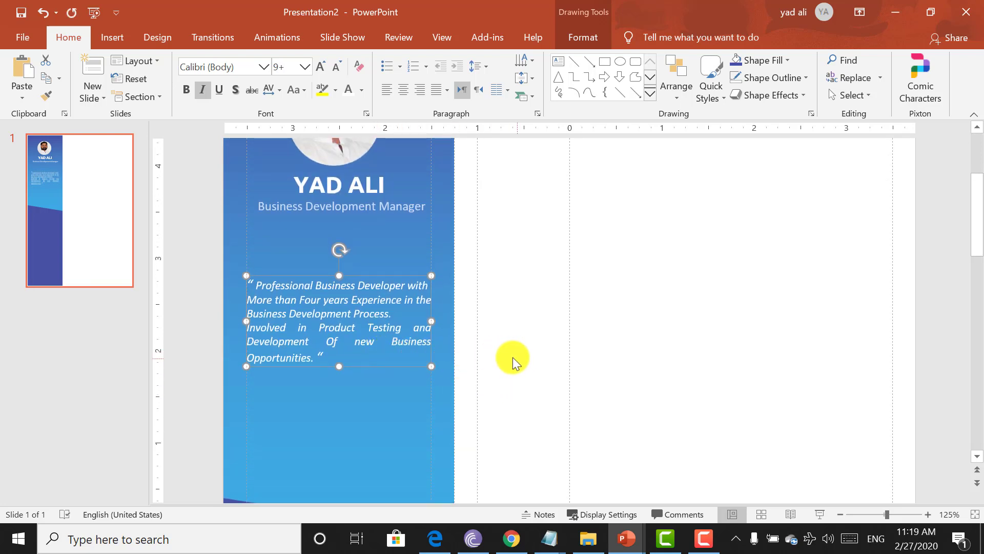
{"action": "left_click", "coordinate": [512, 357]}
{"action": "scroll", "coordinate": [506, 376], "scroll_direction": "up", "scroll_amount": 2}
{"action": "scroll", "coordinate": [506, 377], "scroll_direction": "up", "scroll_amount": 1}
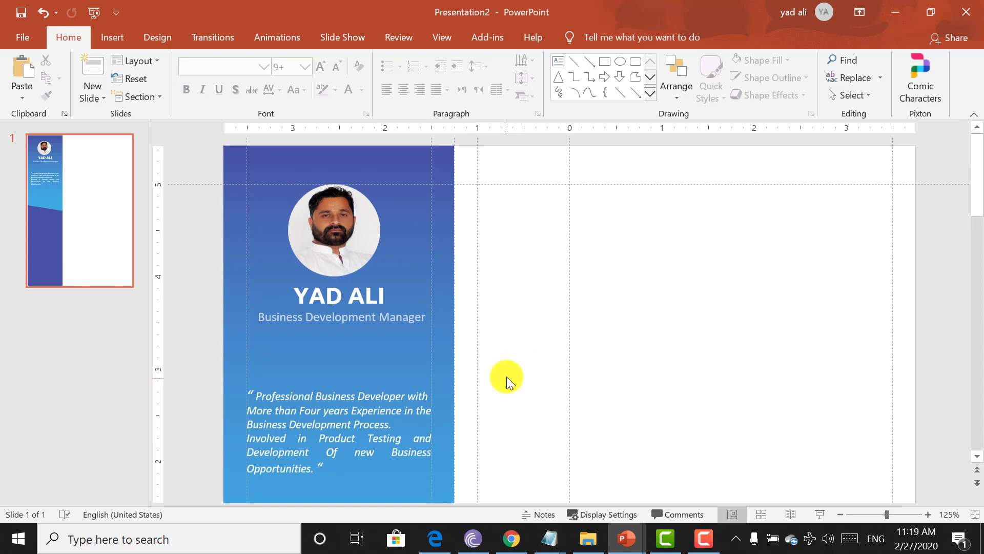
{"action": "scroll", "coordinate": [506, 376], "scroll_direction": "down", "scroll_amount": 2}
{"action": "scroll", "coordinate": [506, 376], "scroll_direction": "down", "scroll_amount": 4}
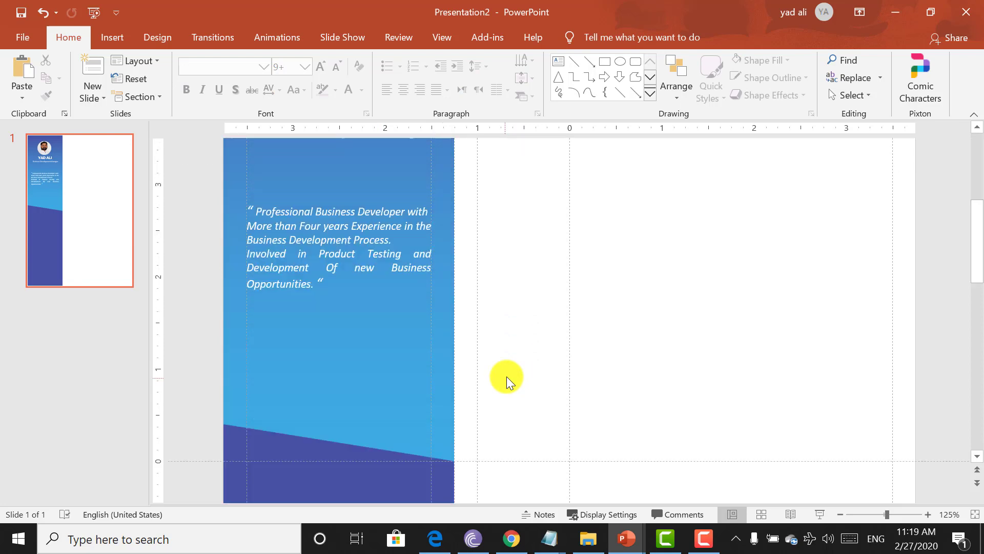
- Reduce the light-blue sidebar shape's height from 5.42" to 5"
{"action": "left_click", "coordinate": [354, 382]}
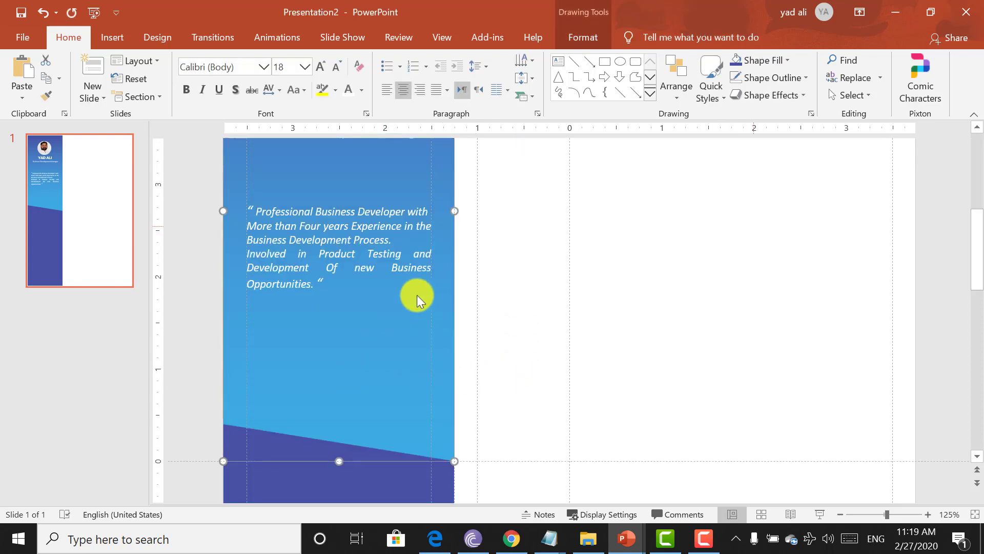
{"action": "left_click", "coordinate": [602, 41]}
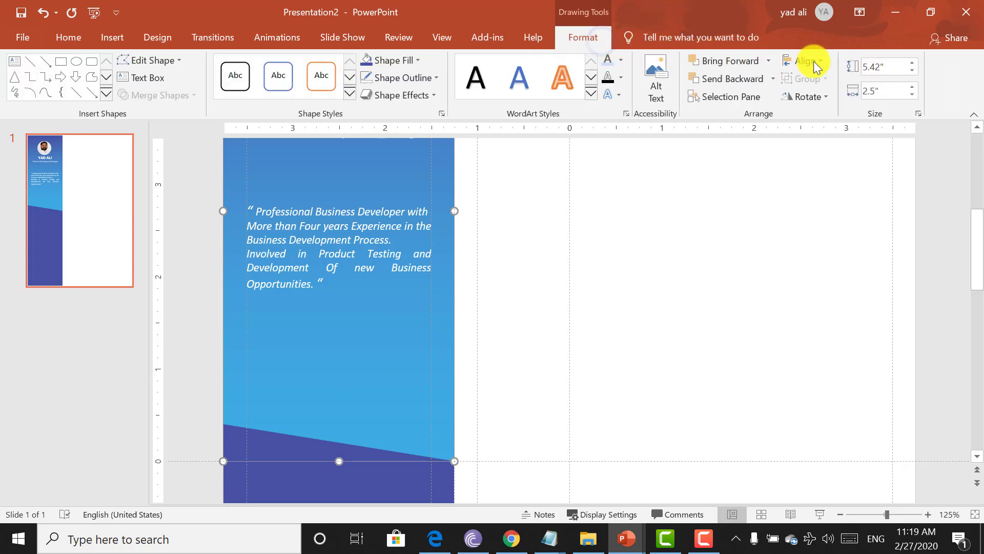
{"action": "left_click", "coordinate": [913, 72]}
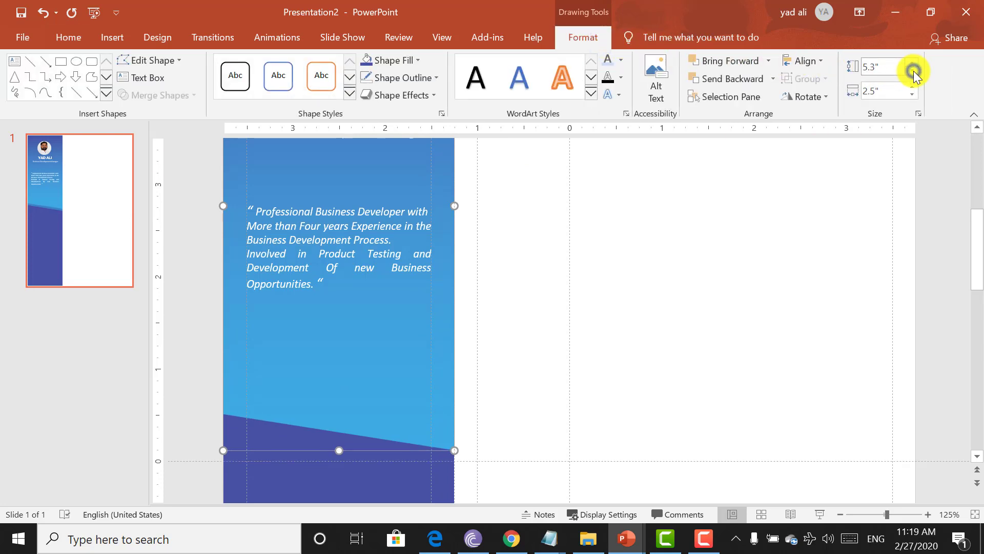
{"action": "left_click", "coordinate": [913, 72]}
{"action": "left_click", "coordinate": [912, 72]}
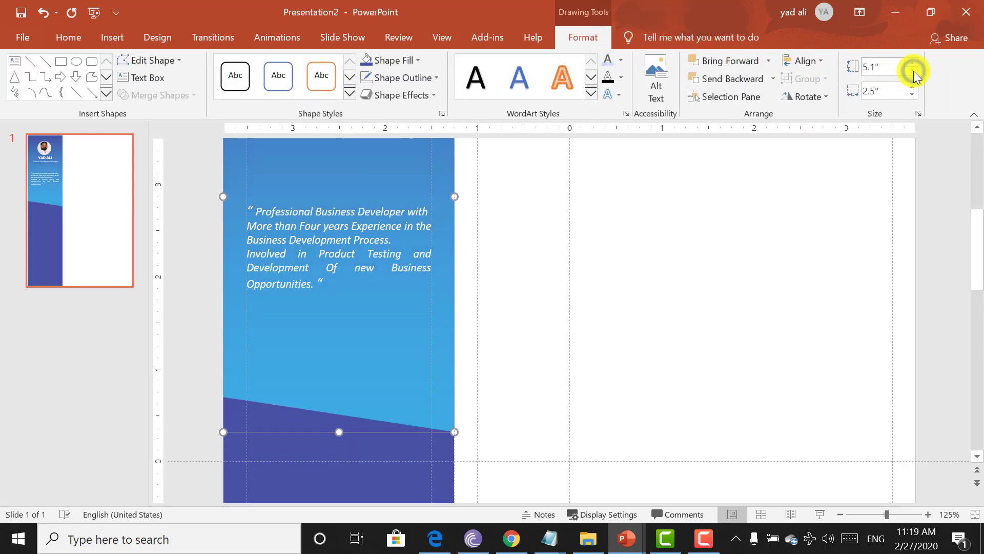
{"action": "left_click", "coordinate": [913, 73]}
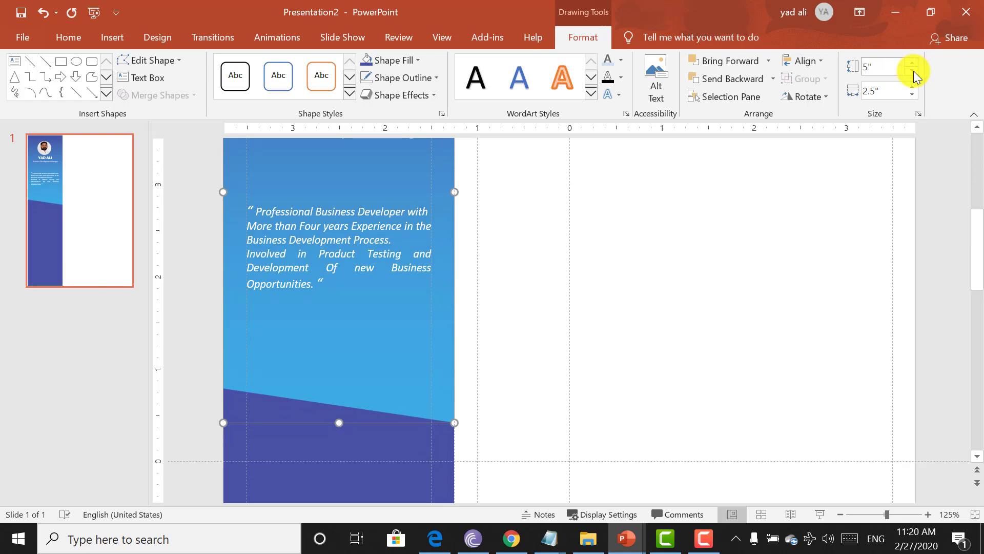
{"action": "key", "text": "Escape"}
{"action": "scroll", "coordinate": [913, 71], "scroll_direction": "down", "scroll_amount": 2}
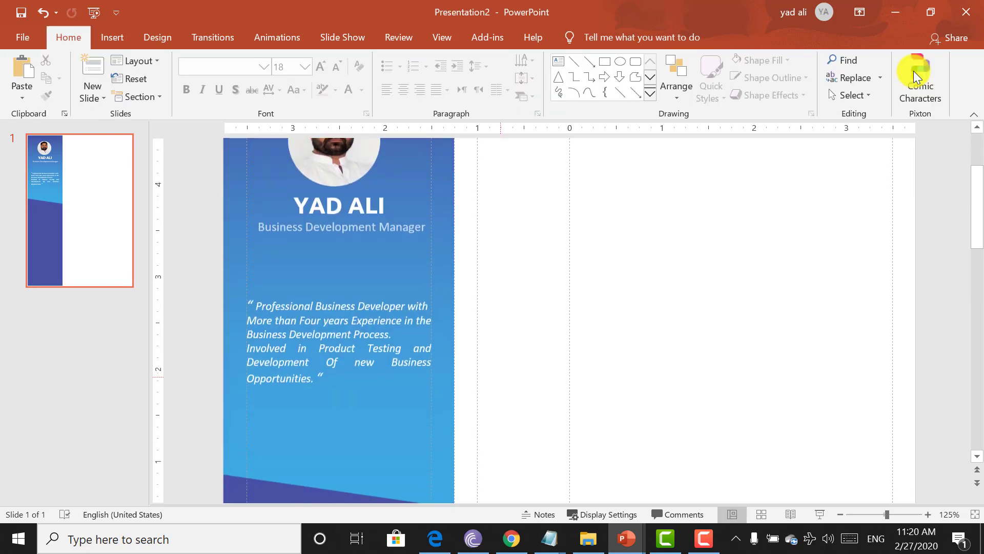
{"action": "scroll", "coordinate": [913, 70], "scroll_direction": "down", "scroll_amount": 2}
{"action": "scroll", "coordinate": [914, 70], "scroll_direction": "down", "scroll_amount": 2}
{"action": "scroll", "coordinate": [914, 71], "scroll_direction": "down", "scroll_amount": 2}
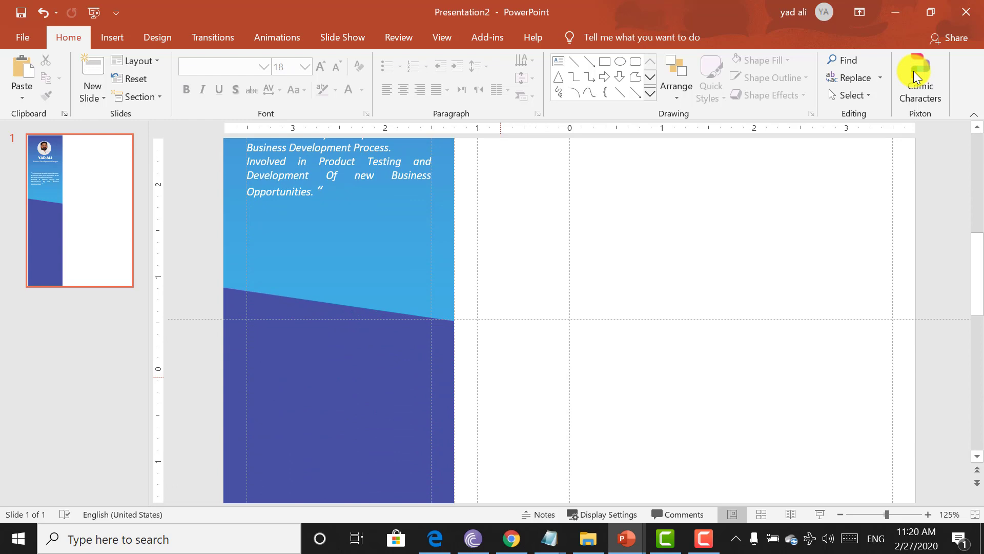
{"action": "scroll", "coordinate": [913, 71], "scroll_direction": "down", "scroll_amount": 1, "text": "ctrl"}
{"action": "scroll", "coordinate": [913, 70], "scroll_direction": "down", "scroll_amount": 1}
{"action": "scroll", "coordinate": [914, 71], "scroll_direction": "down", "scroll_amount": 1}
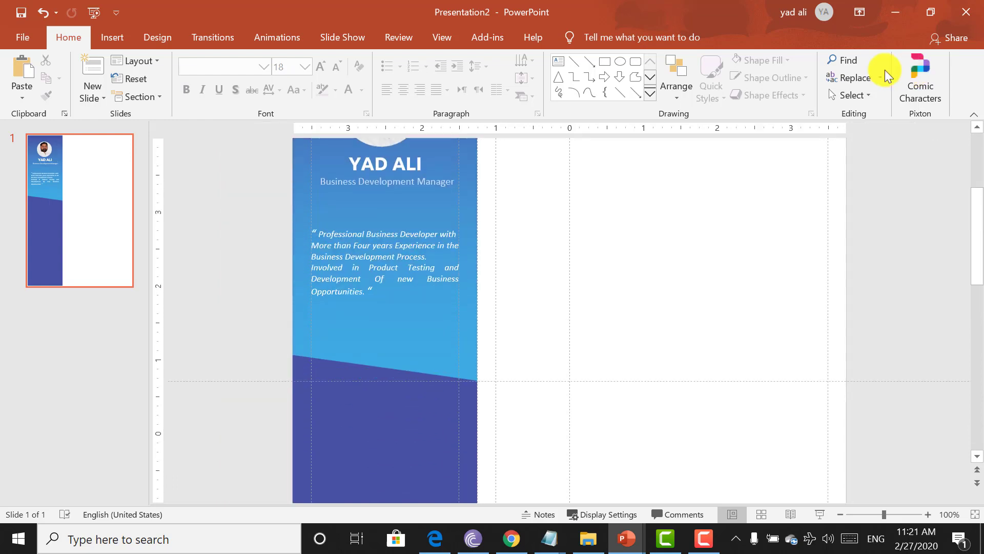
- Insert a text box reading 'Professional Skills' on the slide
{"action": "left_click", "coordinate": [105, 39]}
{"action": "left_click", "coordinate": [534, 77]}
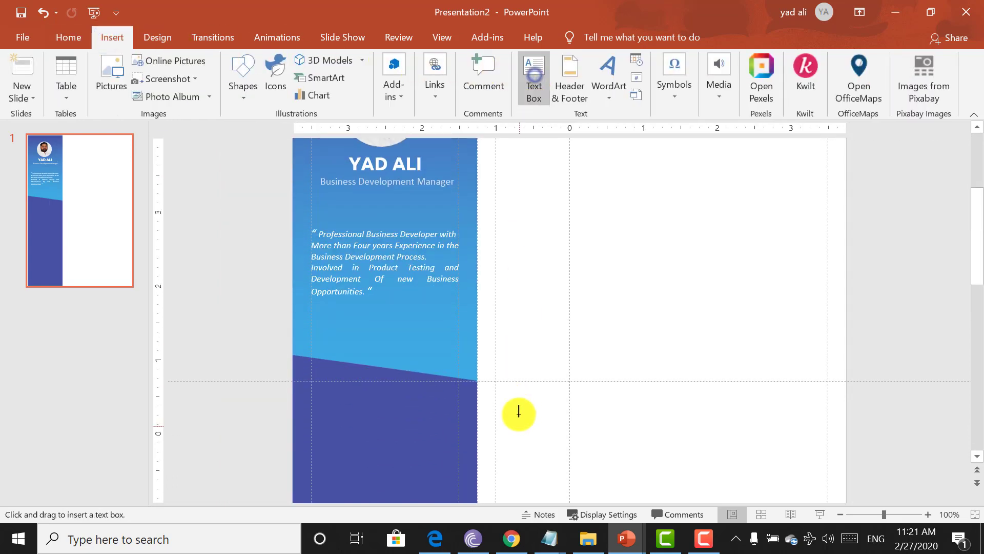
{"action": "left_click", "coordinate": [518, 423]}
{"action": "type", "text": "Pr"}
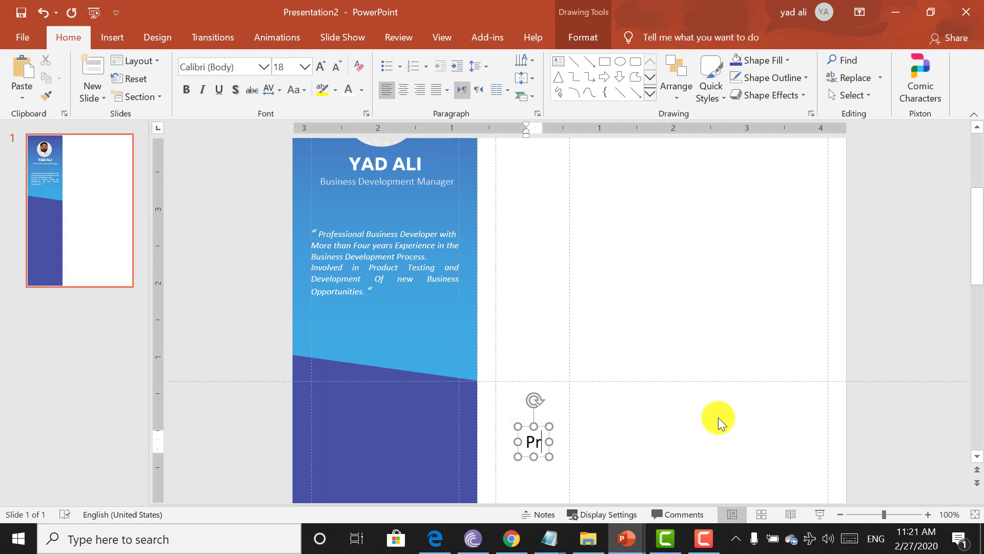
{"action": "type", "text": "ofessional "}
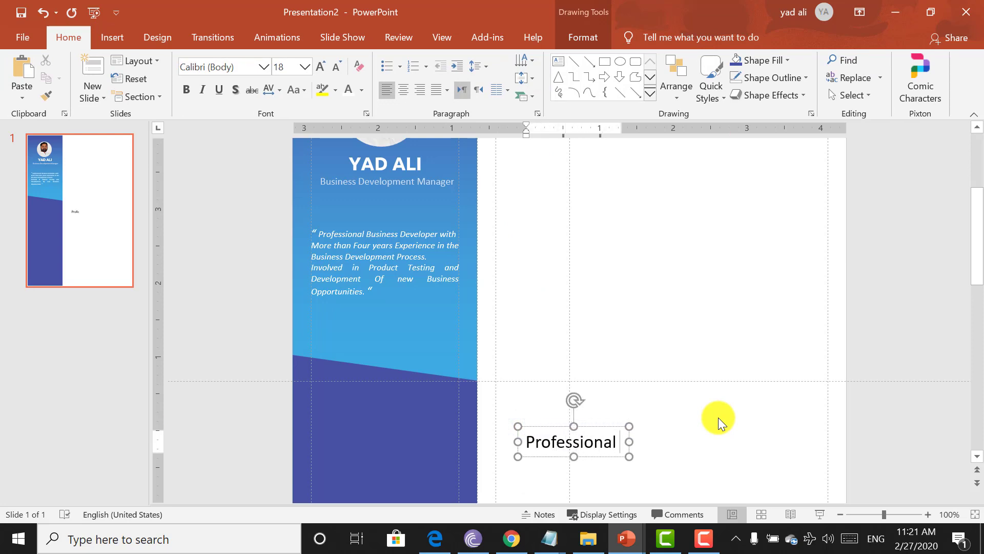
{"action": "type", "text": "Skills"}
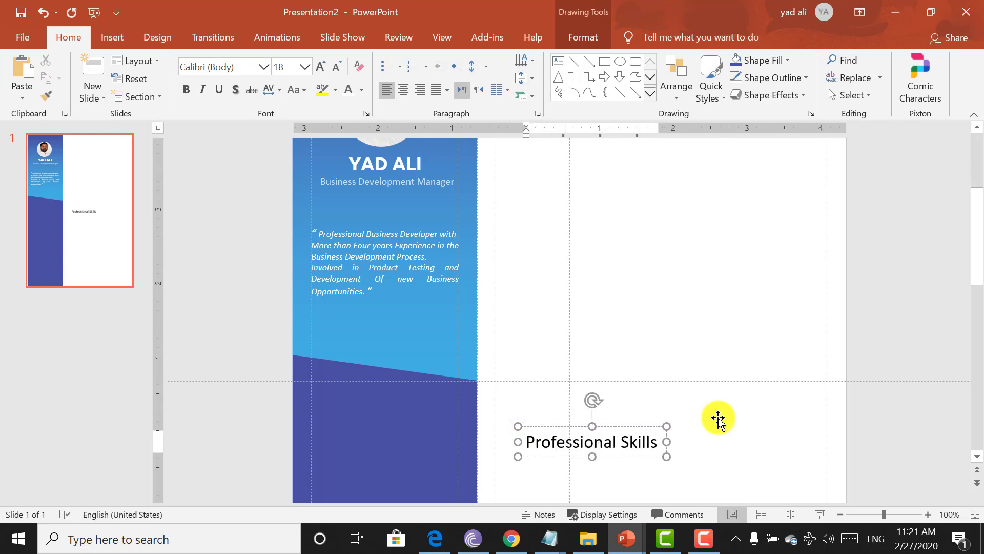
{"action": "left_click", "coordinate": [621, 428]}
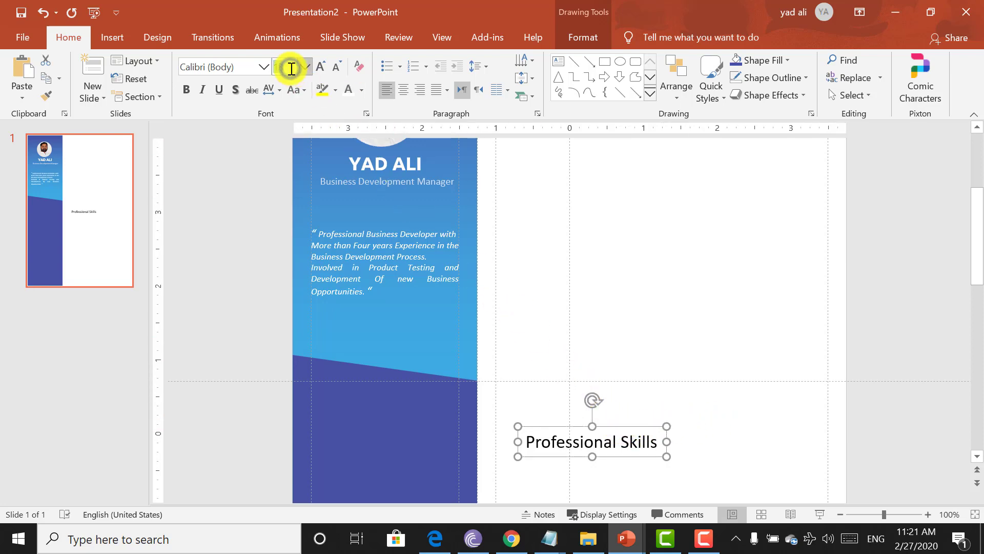
- Set the heading to 14 pt uppercase and place it on the dark blue band
{"action": "key", "text": "Return"}
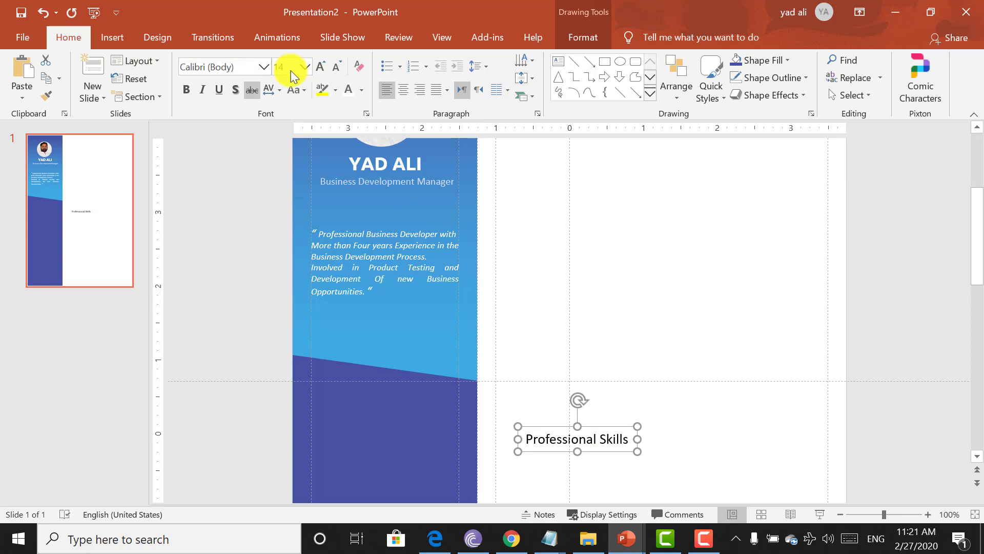
{"action": "left_click", "coordinate": [294, 91]}
{"action": "left_click", "coordinate": [310, 145]}
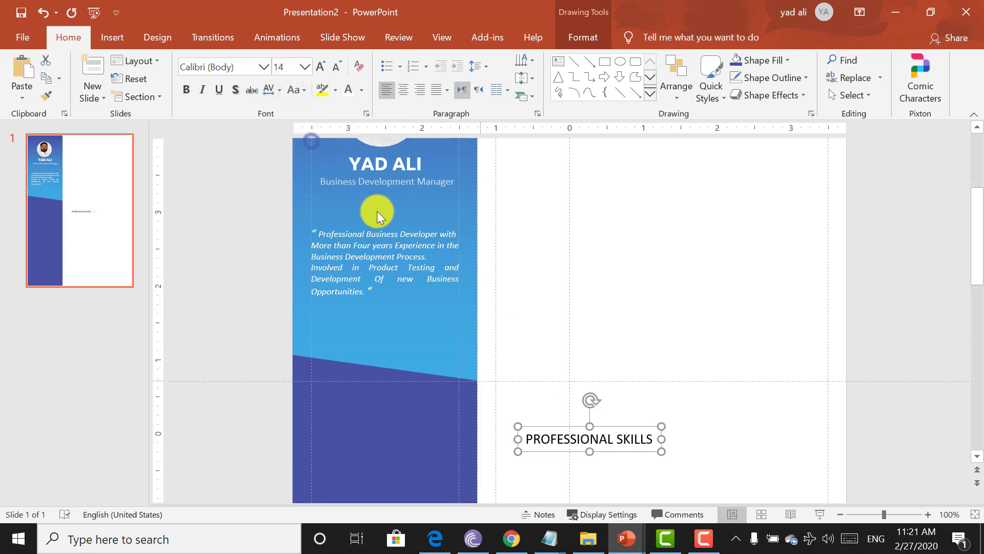
{"action": "left_click_drag", "start_coordinate": [578, 426], "coordinate": [364, 390]}
{"action": "key", "text": "ctrl+z"}
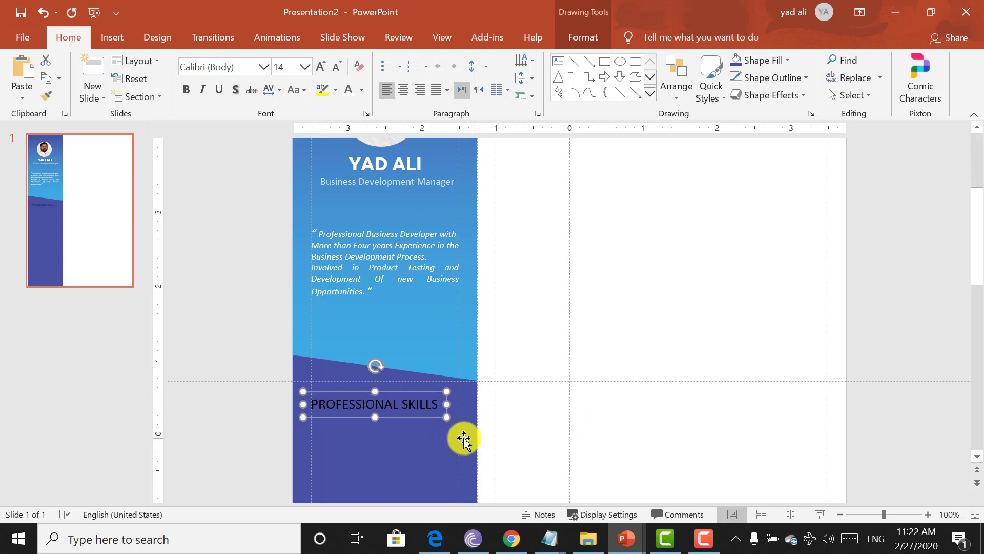
- Make the PROFESSIONAL SKILLS heading text white
{"action": "left_click", "coordinate": [348, 89]}
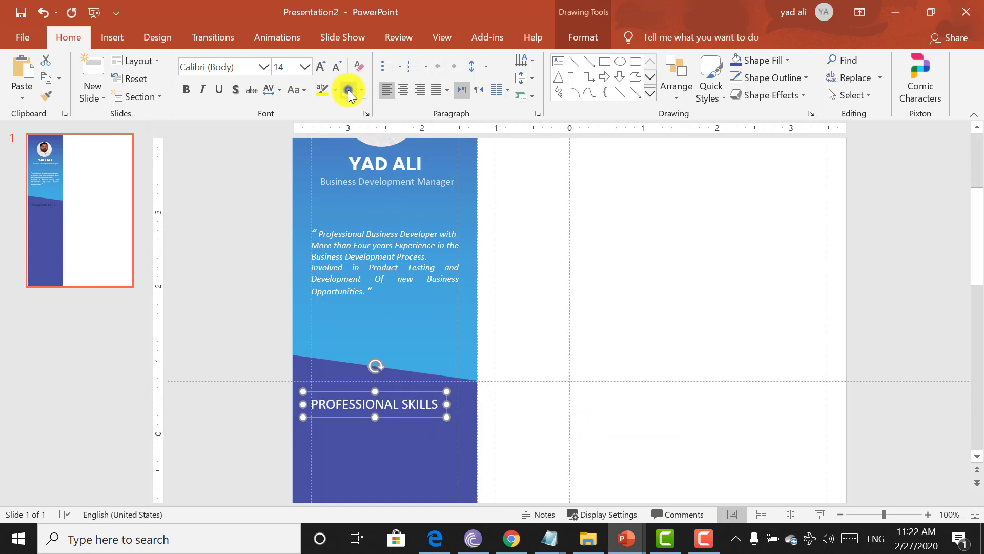
{"action": "scroll", "coordinate": [544, 354], "scroll_direction": "down", "scroll_amount": 2}
{"action": "scroll", "coordinate": [560, 368], "scroll_direction": "down", "scroll_amount": 1}
{"action": "scroll", "coordinate": [560, 368], "scroll_direction": "up", "scroll_amount": 1}
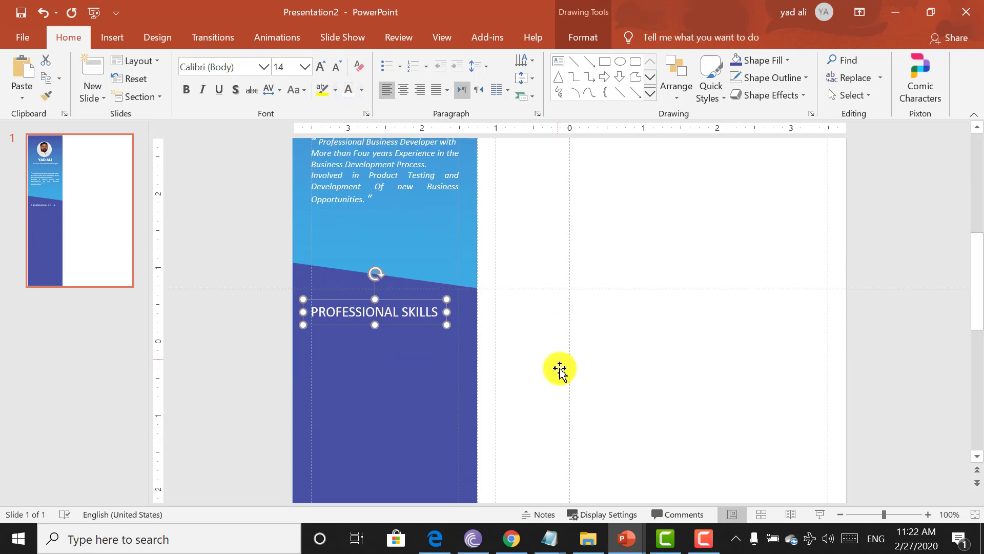
- Duplicate the heading just below it and retype the copy as 'Google Analytics'
{"action": "left_click_drag", "start_coordinate": [418, 304], "coordinate": [428, 326]}
{"action": "left_click_drag", "start_coordinate": [383, 334], "coordinate": [312, 333]}
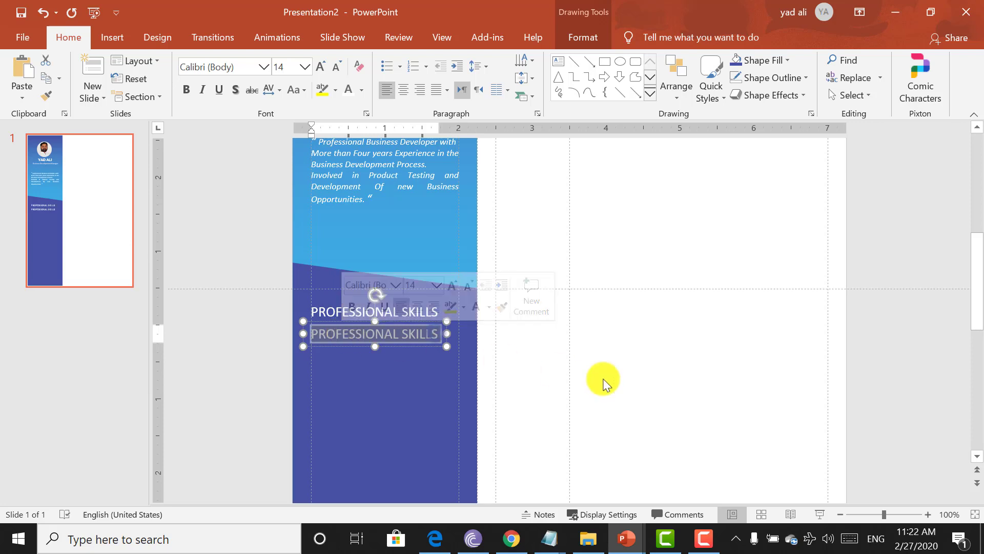
{"action": "type", "text": "Googl"}
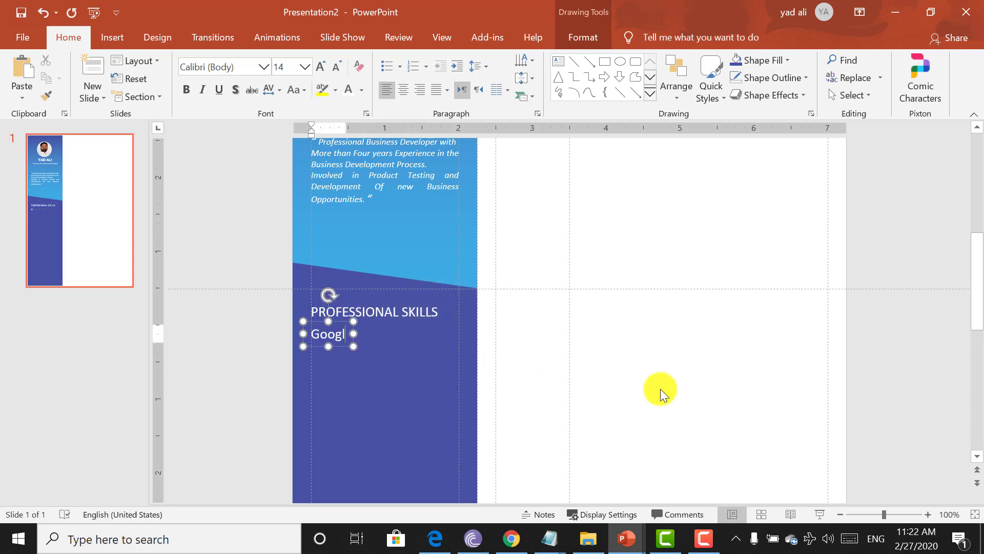
{"action": "type", "text": "e Analytics"}
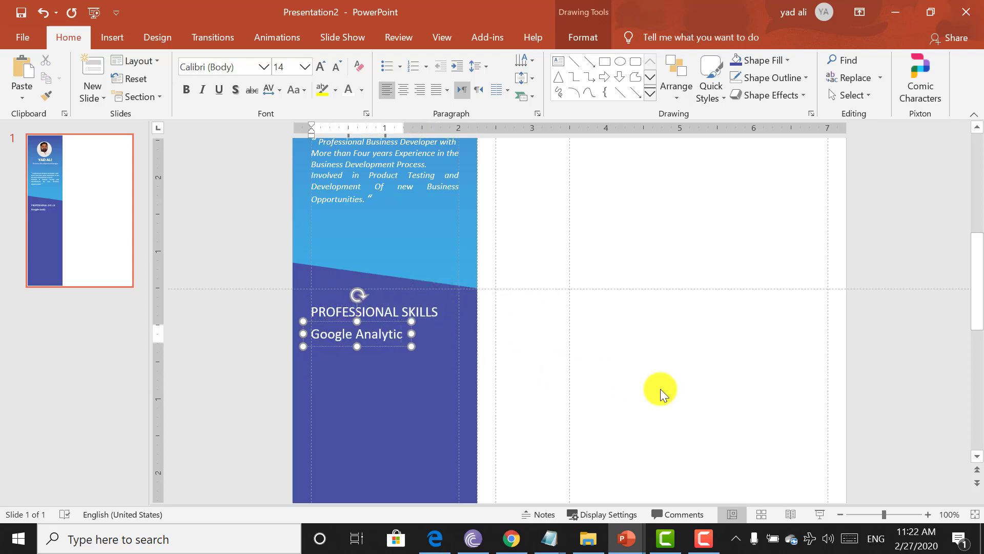
{"action": "left_click", "coordinate": [405, 323]}
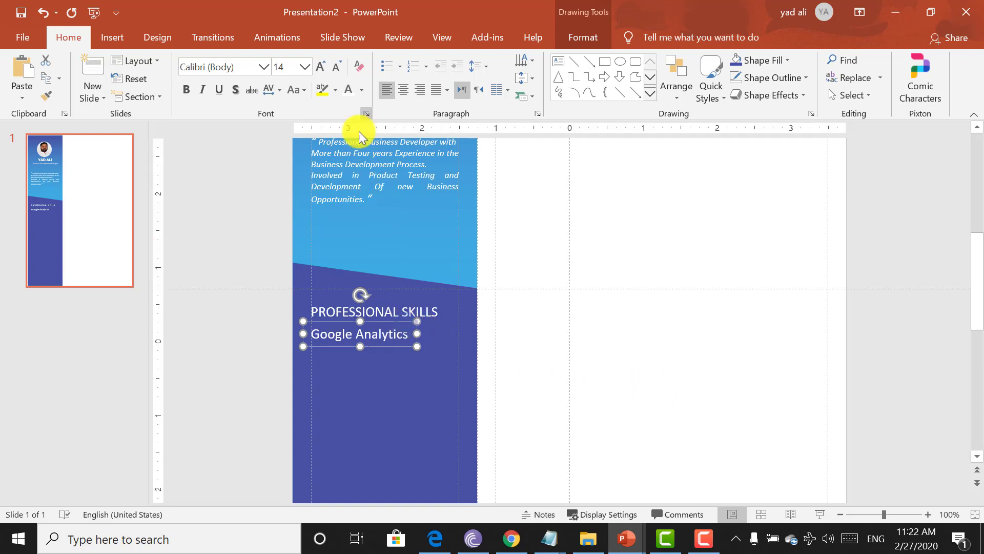
- Give the Google Analytics line a lighter font colour and 12 pt size
{"action": "left_click", "coordinate": [361, 93]}
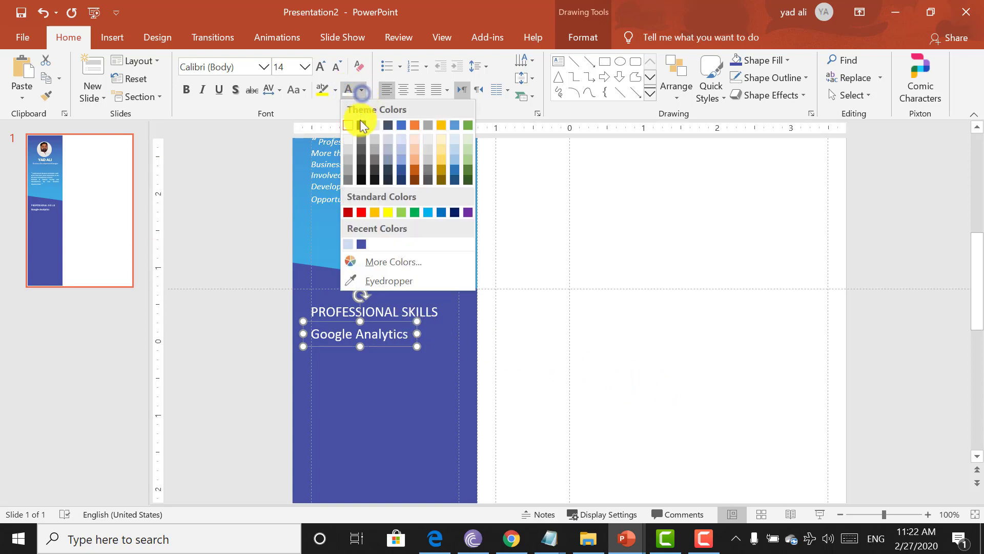
{"action": "left_click", "coordinate": [352, 244]}
{"action": "left_click", "coordinate": [534, 374]}
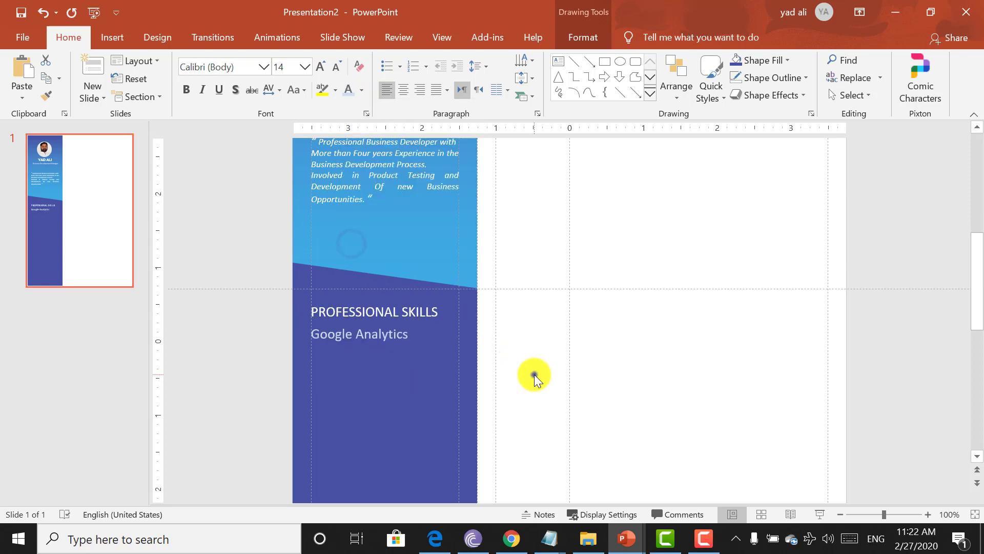
{"action": "left_click", "coordinate": [392, 334]}
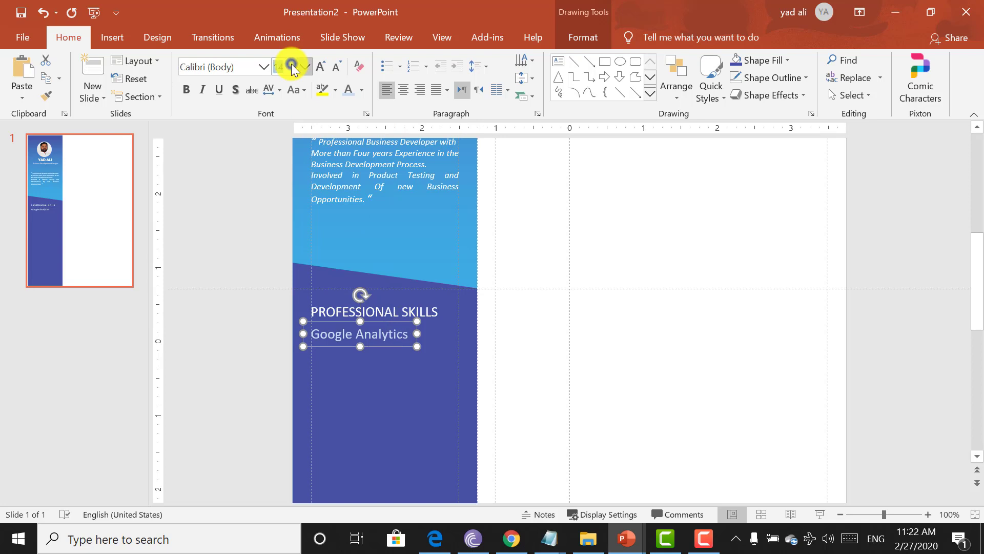
{"action": "type", "text": "2"}
{"action": "key", "text": "Return"}
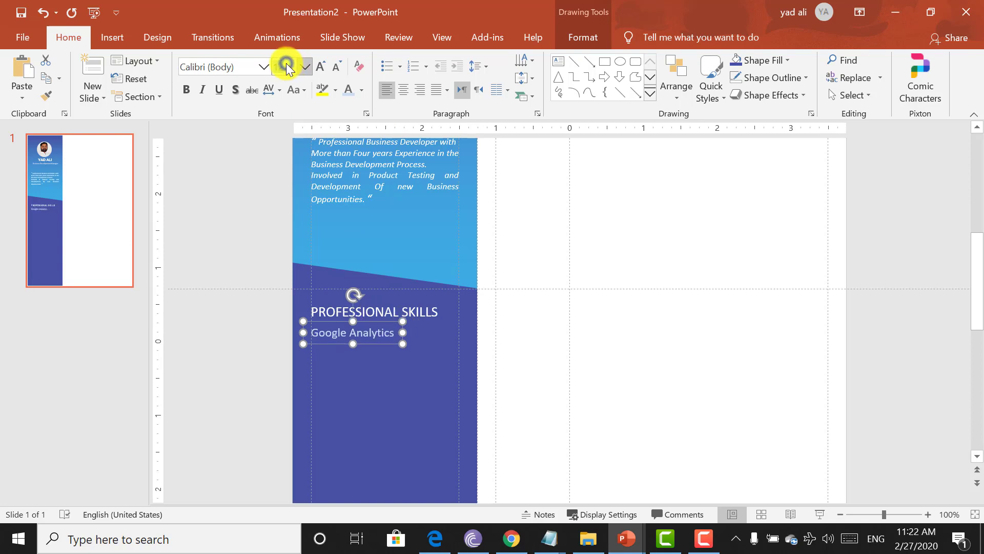
{"action": "left_click", "coordinate": [527, 241]}
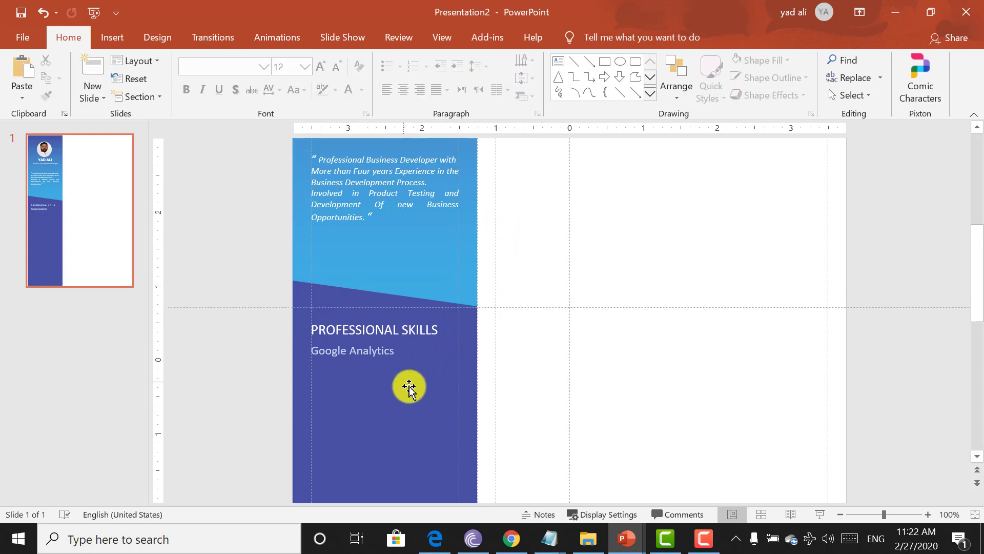
{"action": "scroll", "coordinate": [409, 385], "scroll_direction": "up", "scroll_amount": 2, "text": "ctrl"}
{"action": "scroll", "coordinate": [409, 385], "scroll_direction": "up", "scroll_amount": 2, "text": "ctrl"}
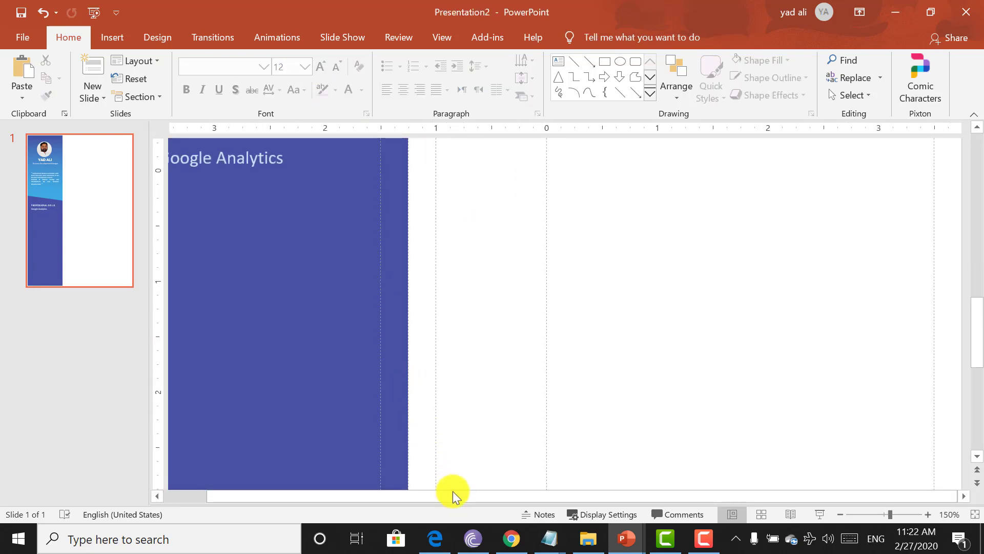
{"action": "left_click_drag", "start_coordinate": [453, 495], "coordinate": [321, 497]}
{"action": "scroll", "coordinate": [285, 372], "scroll_direction": "up", "scroll_amount": 3}
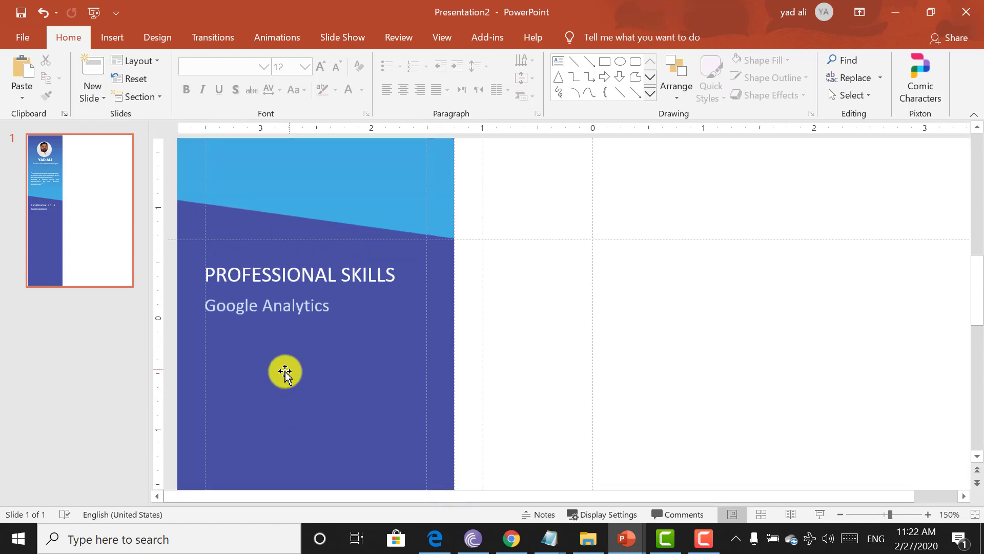
- Draw a rectangle bar under Google Analytics, 0.1" tall with no outline
{"action": "left_click", "coordinate": [115, 41]}
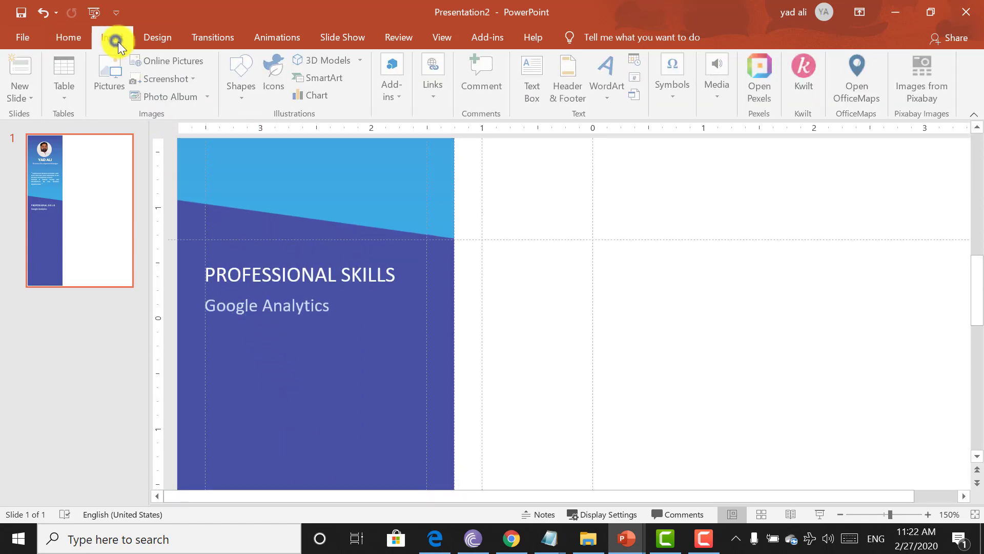
{"action": "left_click", "coordinate": [244, 94]}
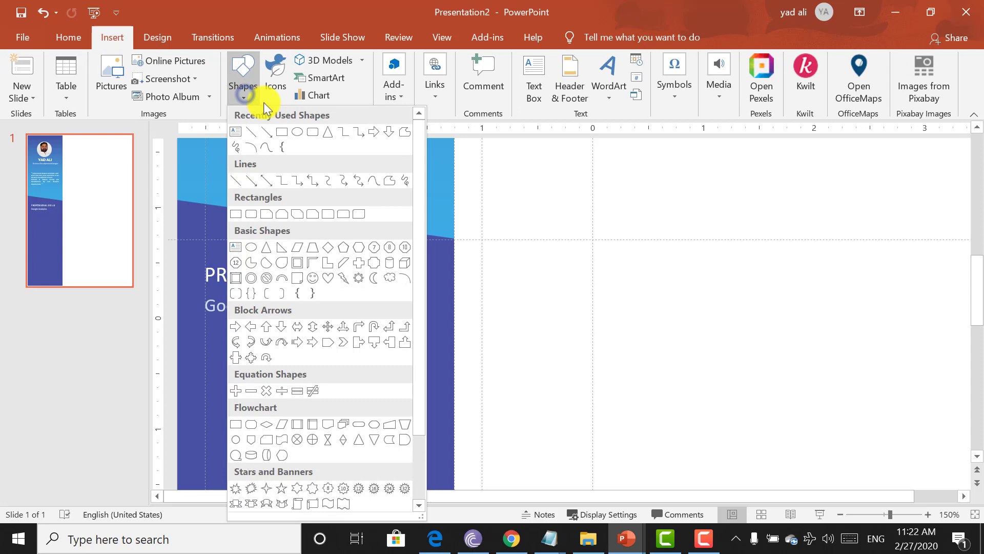
{"action": "left_click", "coordinate": [313, 131]}
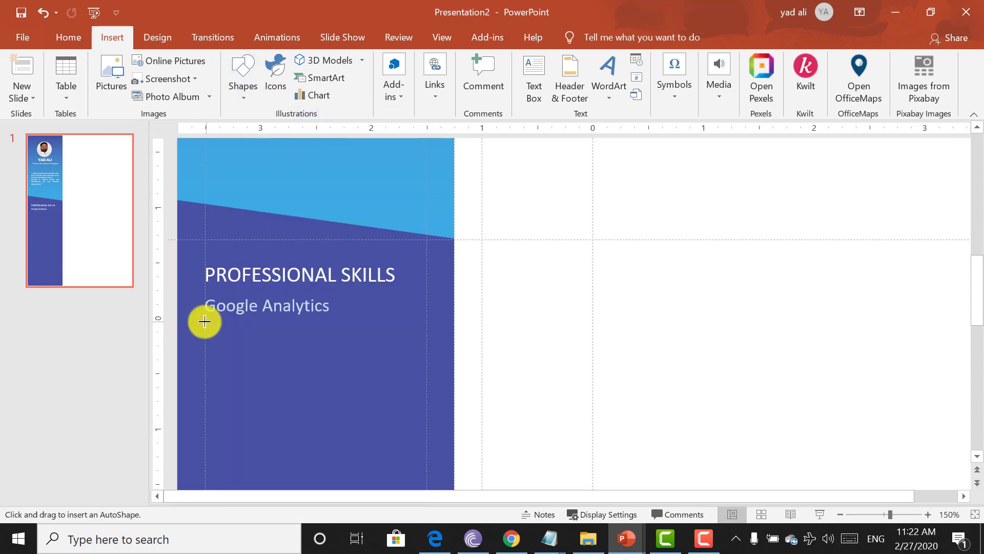
{"action": "left_click_drag", "start_coordinate": [214, 323], "coordinate": [427, 338]}
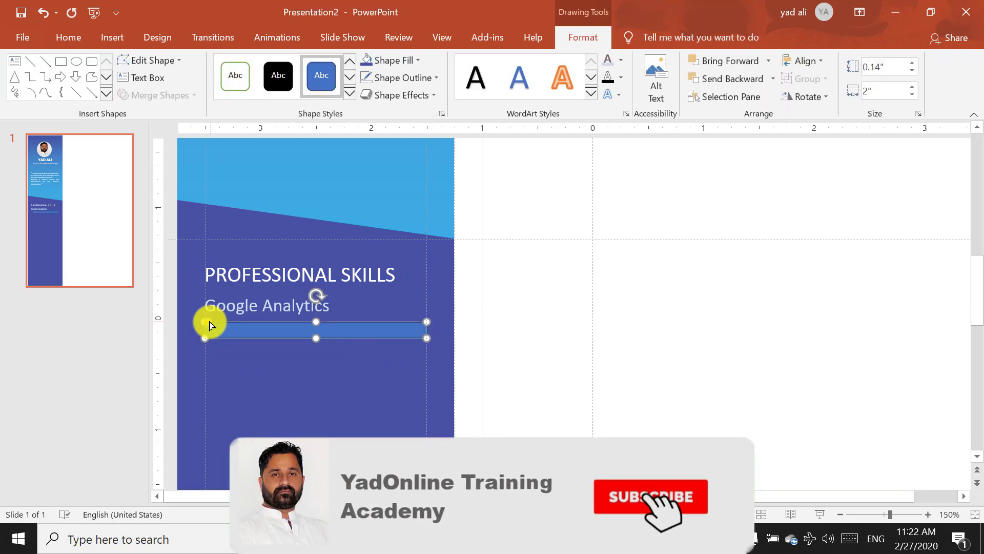
{"action": "left_click", "coordinate": [241, 344]}
{"action": "left_click", "coordinate": [241, 343]}
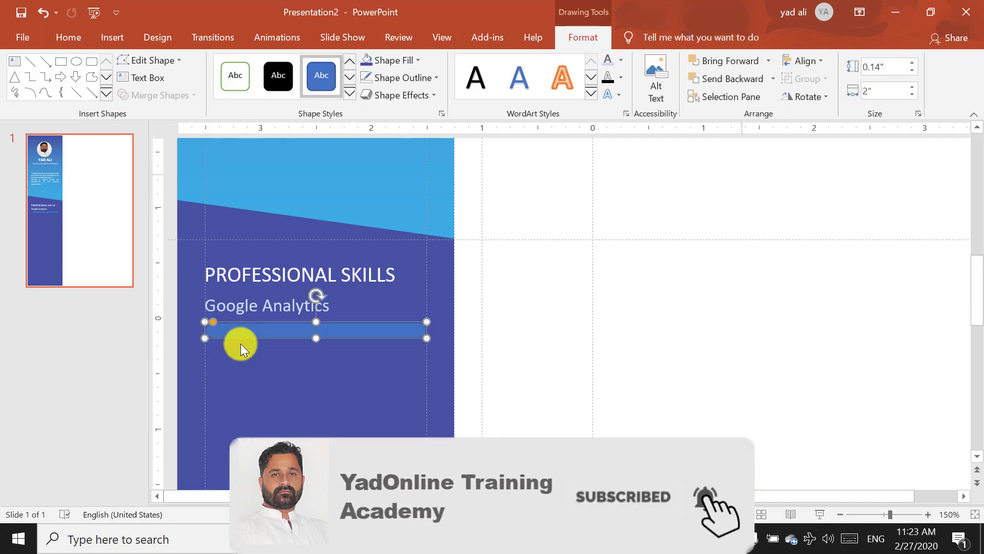
{"action": "left_click", "coordinate": [912, 71]}
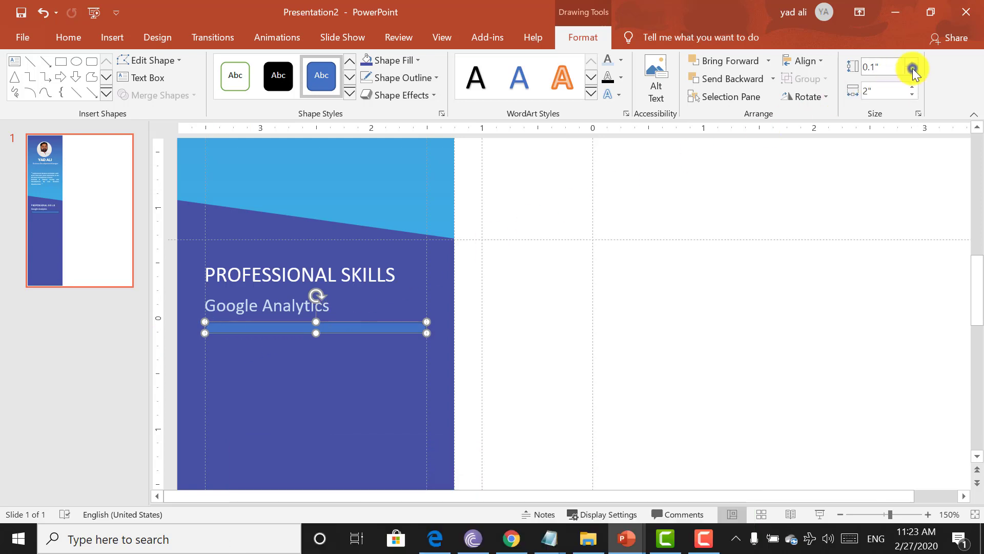
{"action": "left_click", "coordinate": [436, 78]}
{"action": "left_click", "coordinate": [410, 242]}
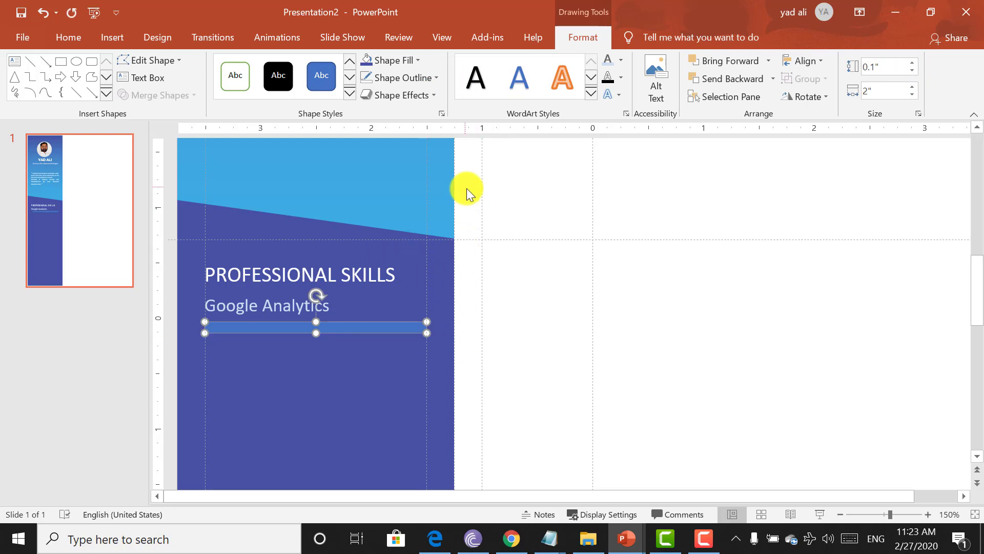
- Fill the bar with custom RGB 50, 146, 202
{"action": "left_click", "coordinate": [418, 60]}
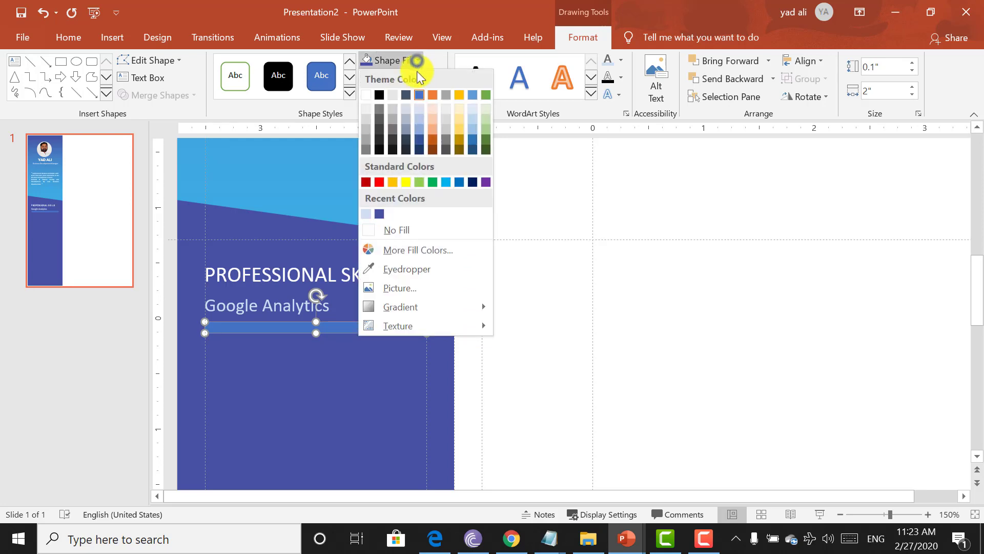
{"action": "left_click", "coordinate": [418, 249]}
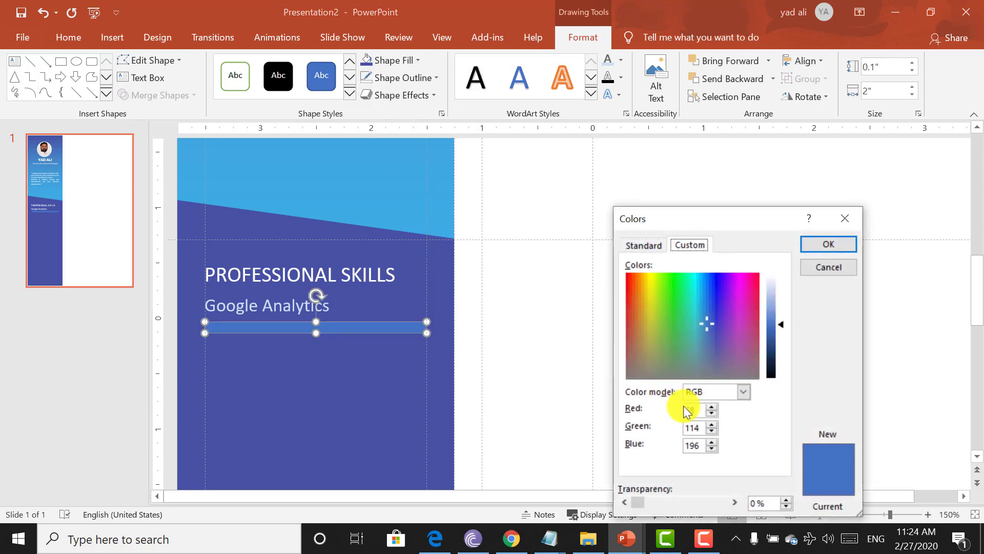
{"action": "double_click", "coordinate": [692, 413]}
{"action": "type", "text": "50"}
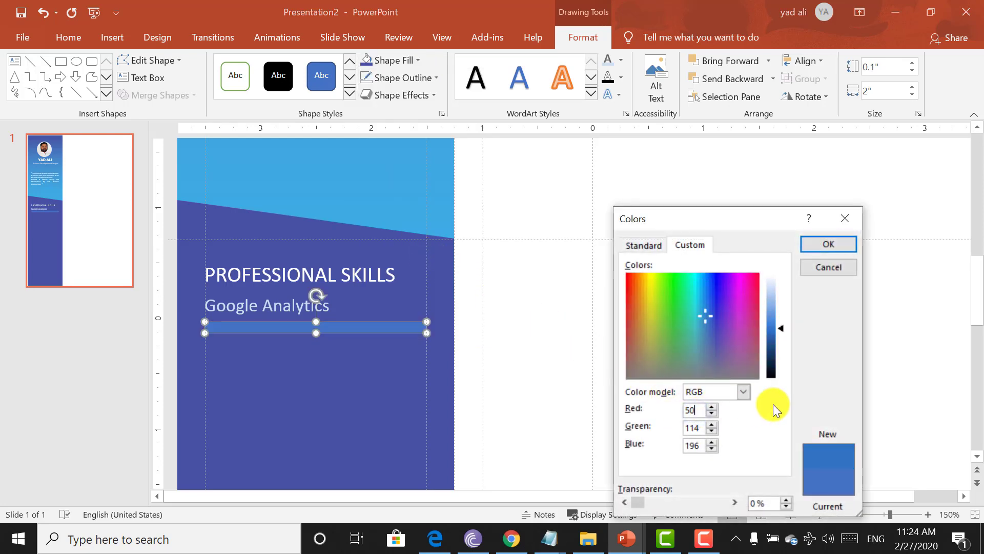
{"action": "double_click", "coordinate": [708, 426]}
{"action": "type", "text": "146"}
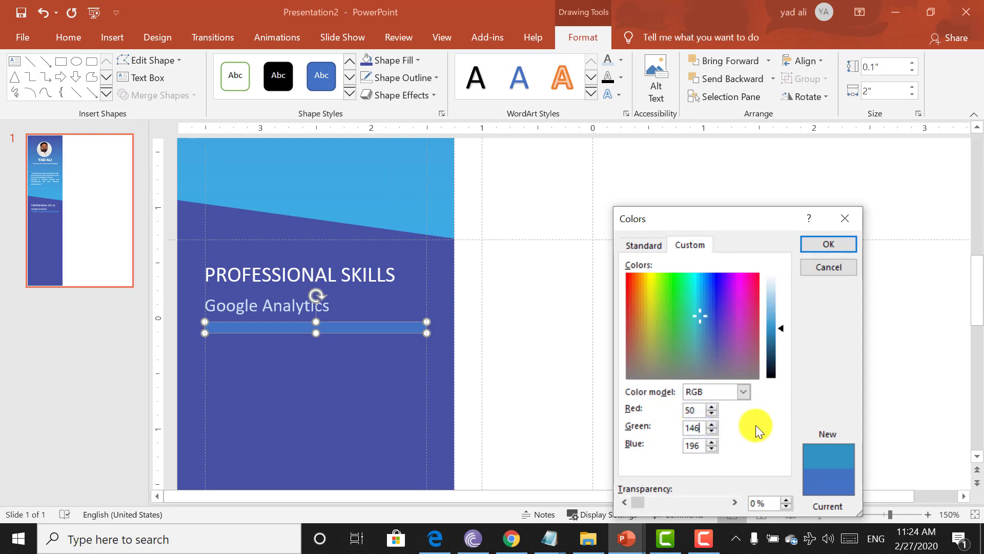
{"action": "double_click", "coordinate": [693, 445]}
{"action": "type", "text": "20"}
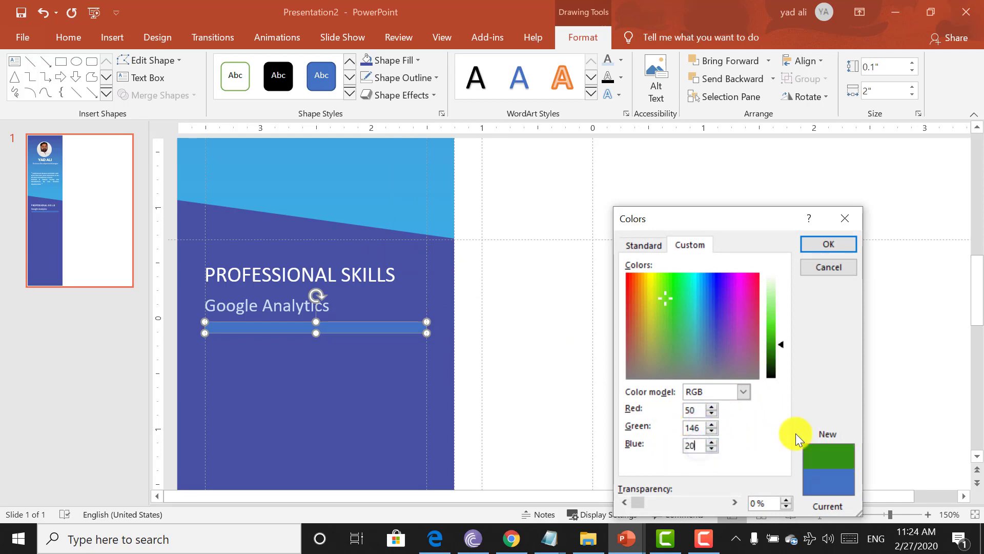
{"action": "type", "text": "2"}
{"action": "left_click", "coordinate": [848, 244]}
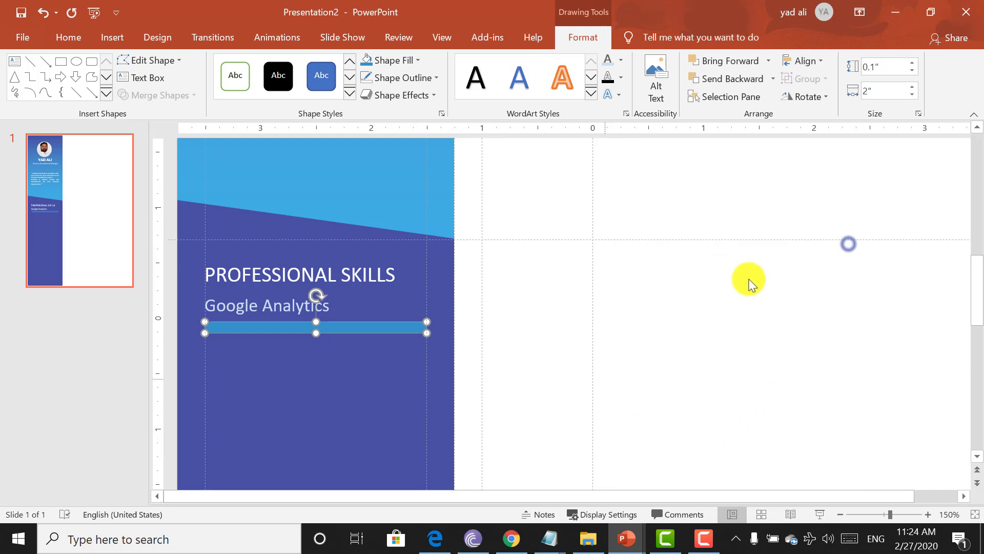
{"action": "left_click", "coordinate": [536, 353]}
- Overlay a duplicate bar filled Light Blue and shorten it to 1.7" wide
{"action": "left_click_drag", "start_coordinate": [395, 329], "coordinate": [384, 331]}
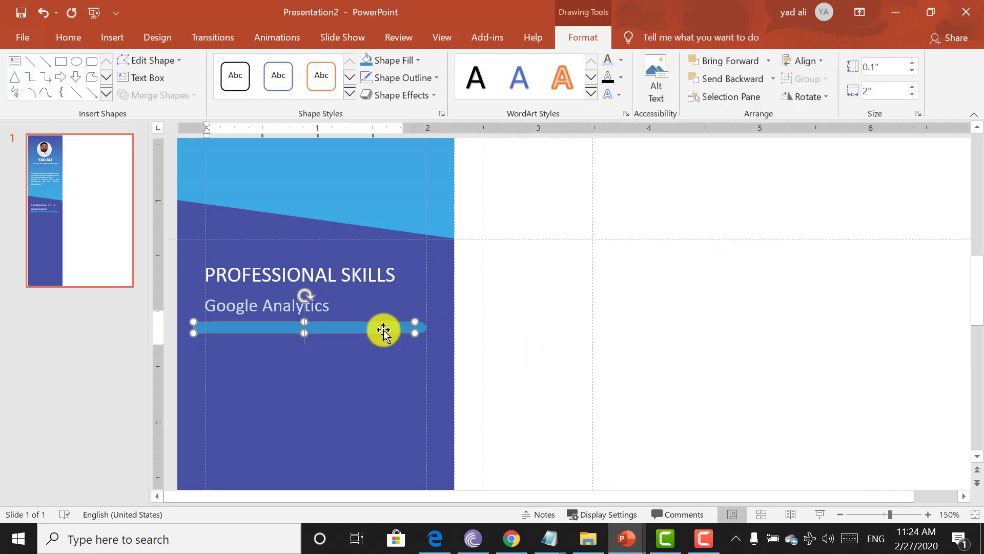
{"action": "left_click", "coordinate": [417, 60]}
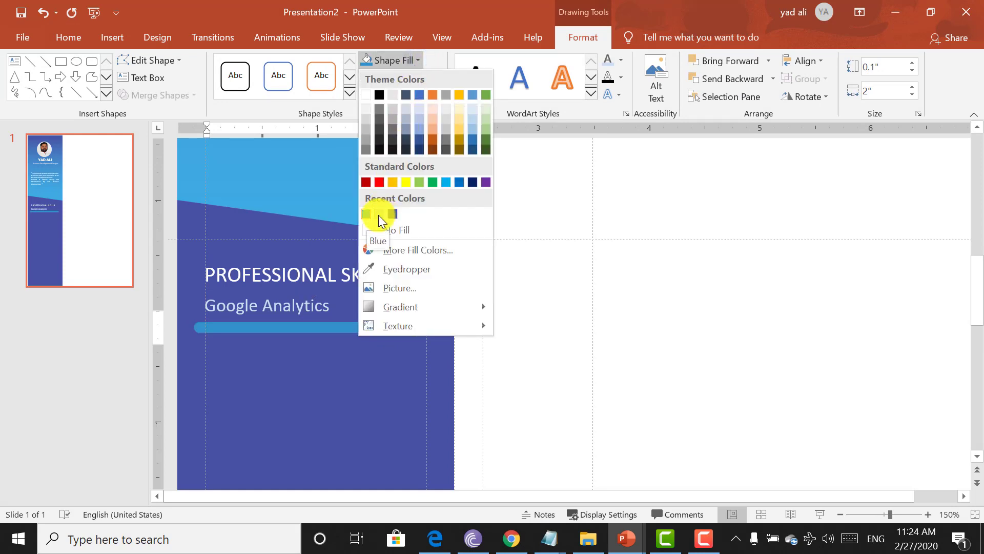
{"action": "key", "text": "Down"}
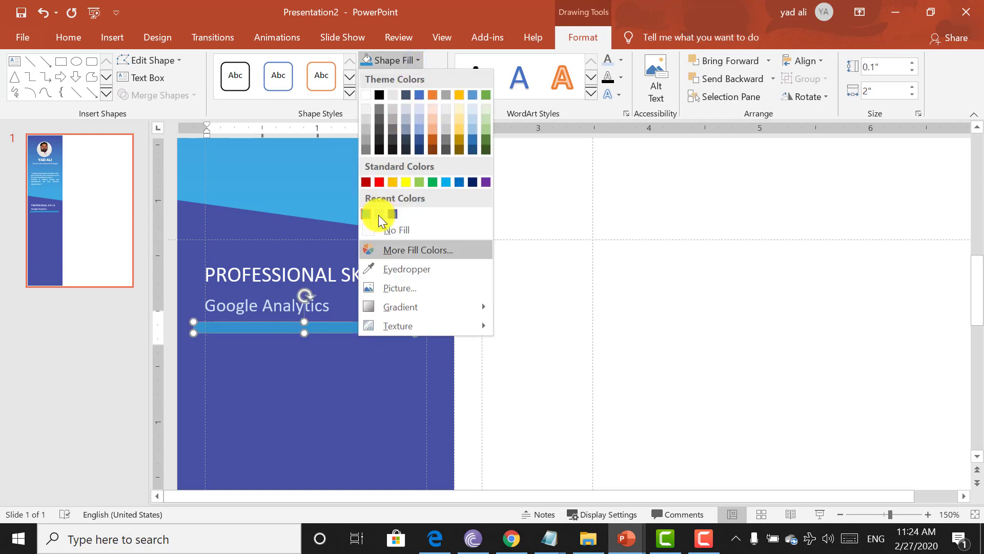
{"action": "left_click", "coordinate": [446, 182]}
{"action": "left_click", "coordinate": [515, 317]}
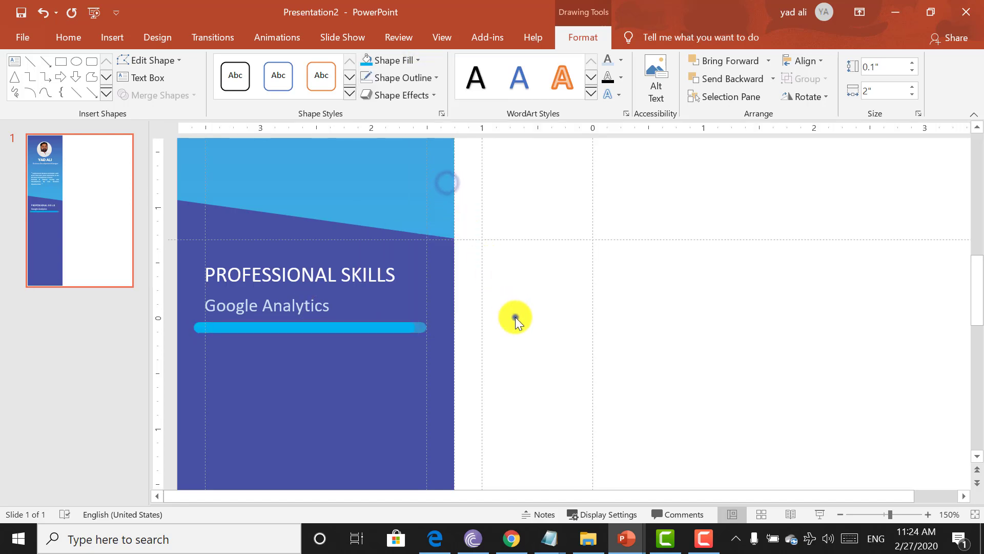
{"action": "left_click", "coordinate": [387, 328]}
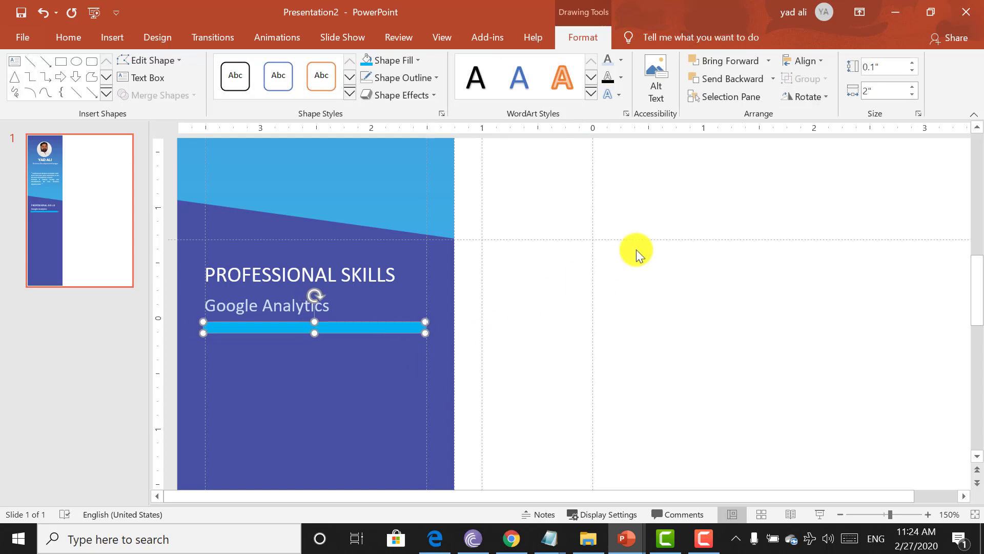
{"action": "left_click", "coordinate": [911, 96]}
{"action": "left_click", "coordinate": [912, 96]}
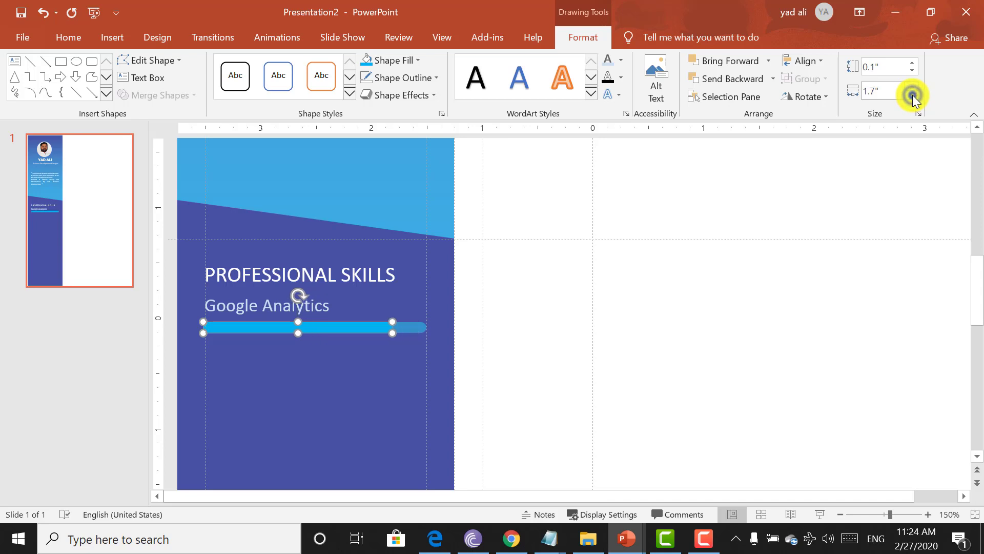
{"action": "left_click", "coordinate": [912, 95]}
{"action": "left_click", "coordinate": [516, 362]}
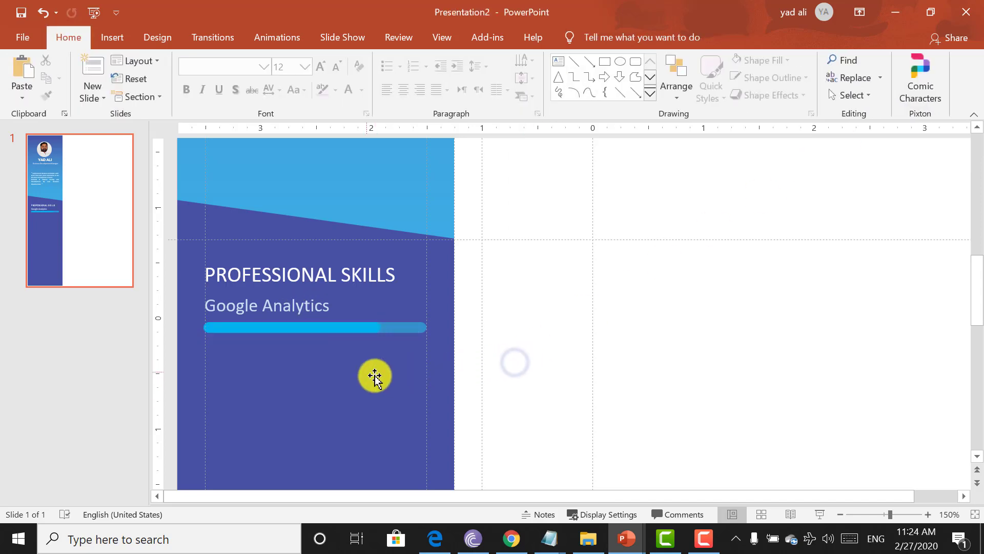
- Select the Google Analytics label together with both layers of its progress bar
{"action": "scroll", "coordinate": [379, 377], "scroll_direction": "up", "scroll_amount": 5}
{"action": "left_click_drag", "start_coordinate": [425, 497], "coordinate": [309, 496]}
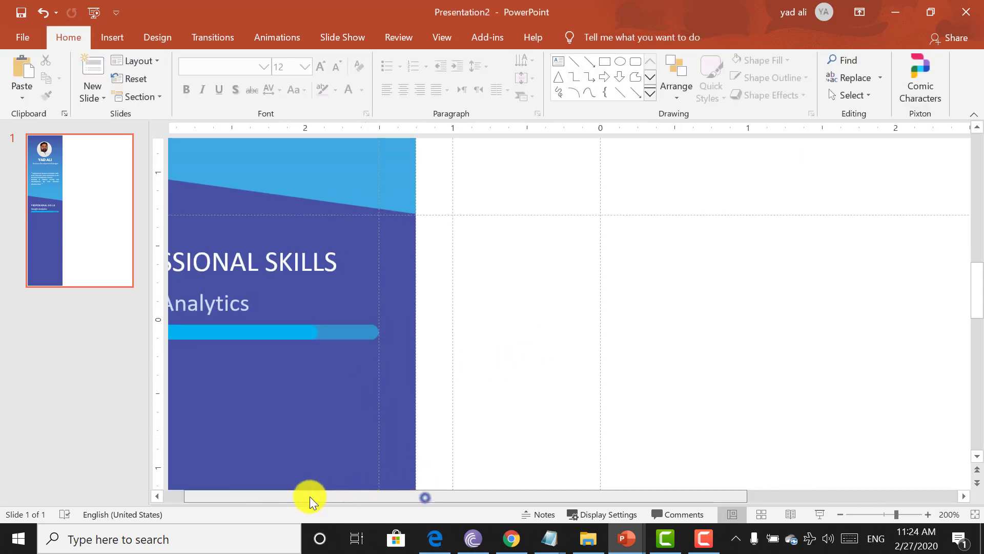
{"action": "left_click", "coordinate": [283, 332]}
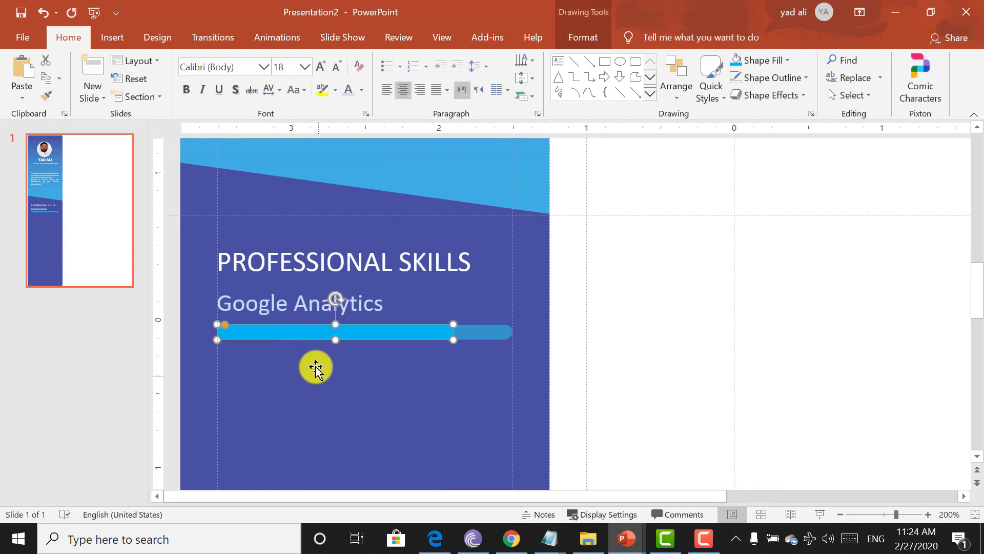
{"action": "left_click", "coordinate": [328, 406]}
{"action": "left_click", "coordinate": [647, 405]}
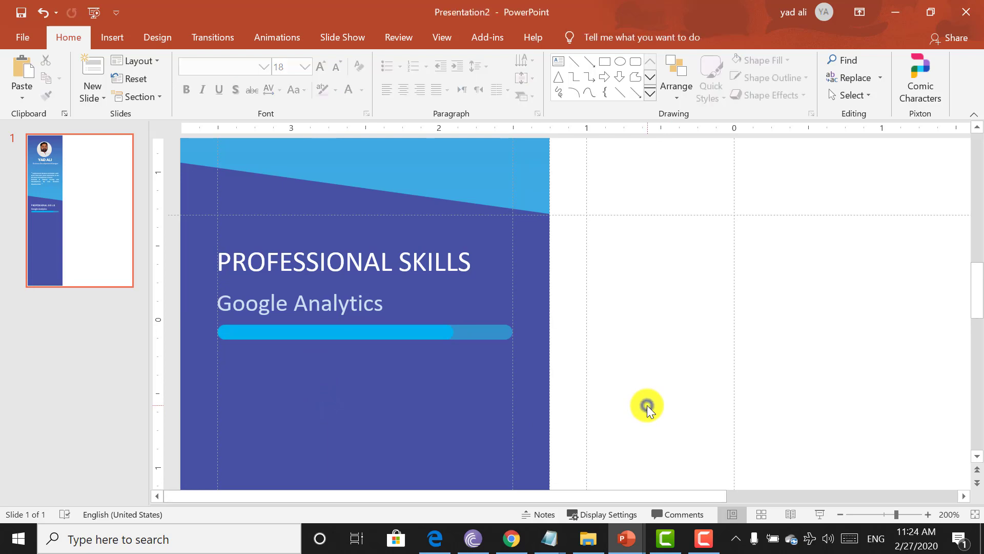
{"action": "scroll", "coordinate": [647, 405], "scroll_direction": "down", "scroll_amount": 3}
{"action": "scroll", "coordinate": [647, 405], "scroll_direction": "down", "scroll_amount": 3}
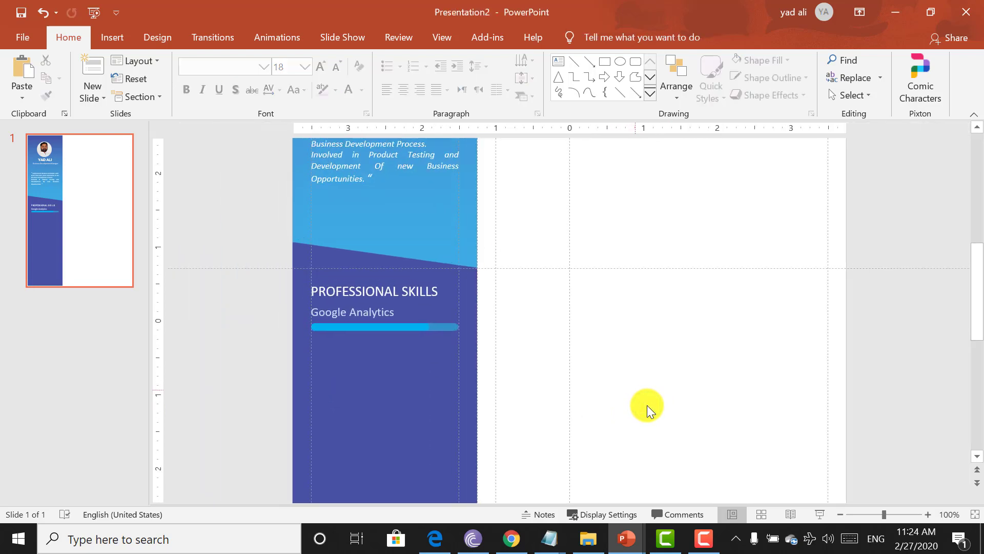
{"action": "left_click", "coordinate": [423, 326]}
{"action": "left_click_drag", "start_coordinate": [447, 336], "coordinate": [451, 334]}
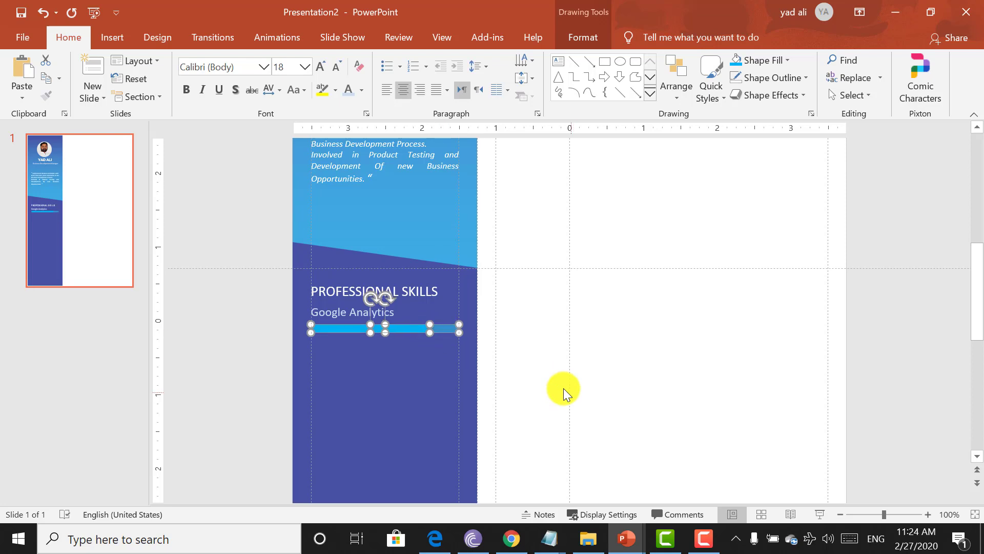
{"action": "left_click", "coordinate": [535, 366]}
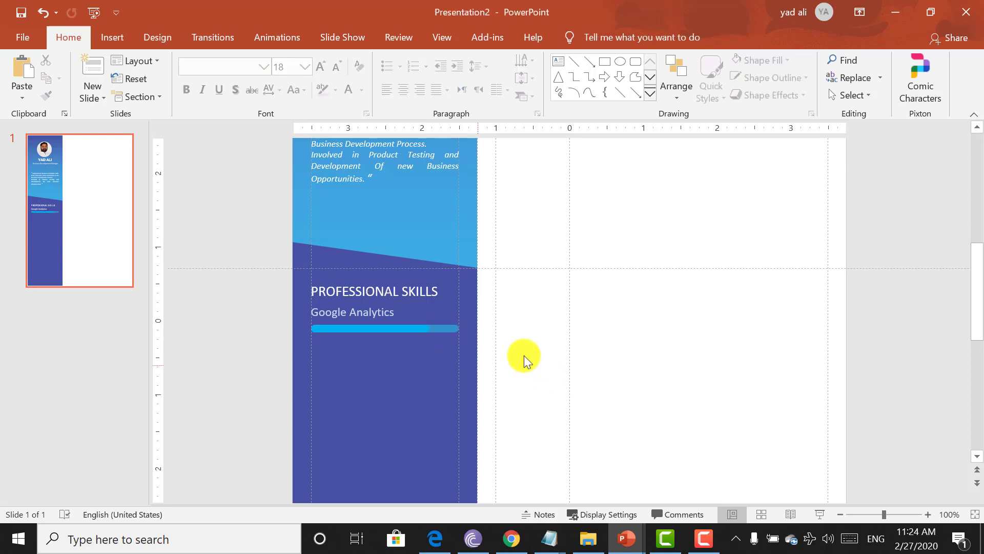
- Copy the skill row downward until six rows are stacked
{"action": "mouse_move", "coordinate": [524, 355]}
{"action": "left_mouse_down"}
{"action": "mouse_move", "coordinate": [285, 306]}
{"action": "mouse_move", "coordinate": [338, 318]}
{"action": "mouse_move", "coordinate": [351, 380]}
{"action": "left_mouse_up"}
{"action": "mouse_move", "coordinate": [348, 345]}
{"action": "left_mouse_down"}
{"action": "mouse_move", "coordinate": [354, 417]}
{"action": "mouse_move", "coordinate": [352, 409]}
{"action": "left_mouse_up"}
{"action": "scroll", "coordinate": [352, 408], "scroll_direction": "down", "scroll_amount": 2}
{"action": "left_click_drag", "start_coordinate": [345, 358], "coordinate": [359, 432]}
- Rename the copied labels Public Communication, Email Marketing, Sales Marketing, Research and Negotiation
{"action": "left_click", "coordinate": [392, 272]}
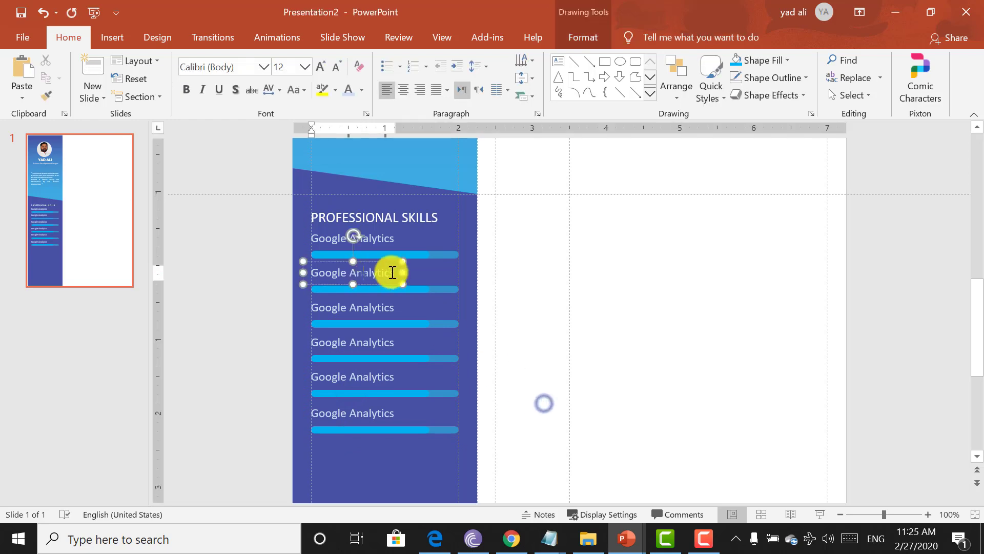
{"action": "triple_click", "coordinate": [392, 272]}
{"action": "type", "text": "Public Commun"}
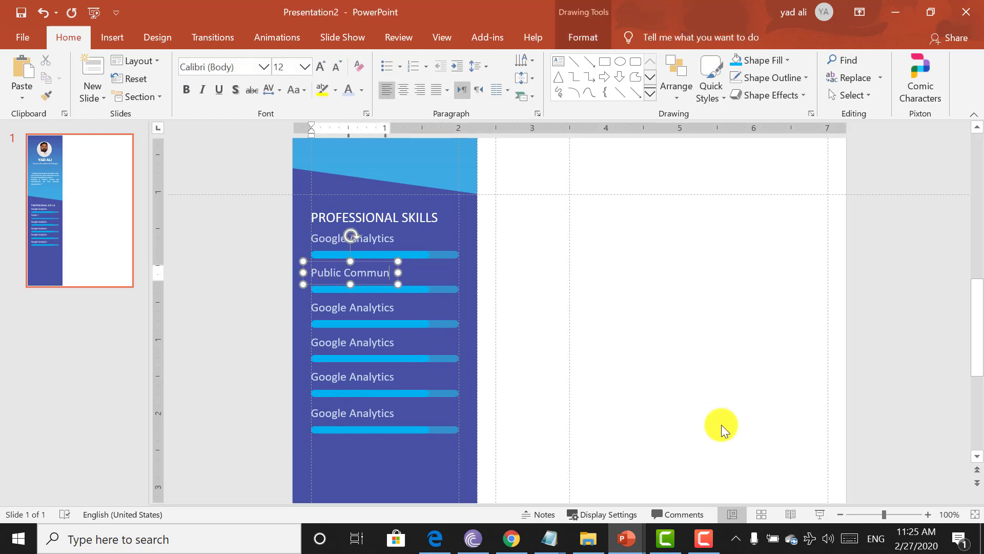
{"action": "type", "text": "ication"}
{"action": "left_click", "coordinate": [391, 309]}
{"action": "left_click_drag", "start_coordinate": [391, 309], "coordinate": [323, 307]}
{"action": "type", "text": "Em"}
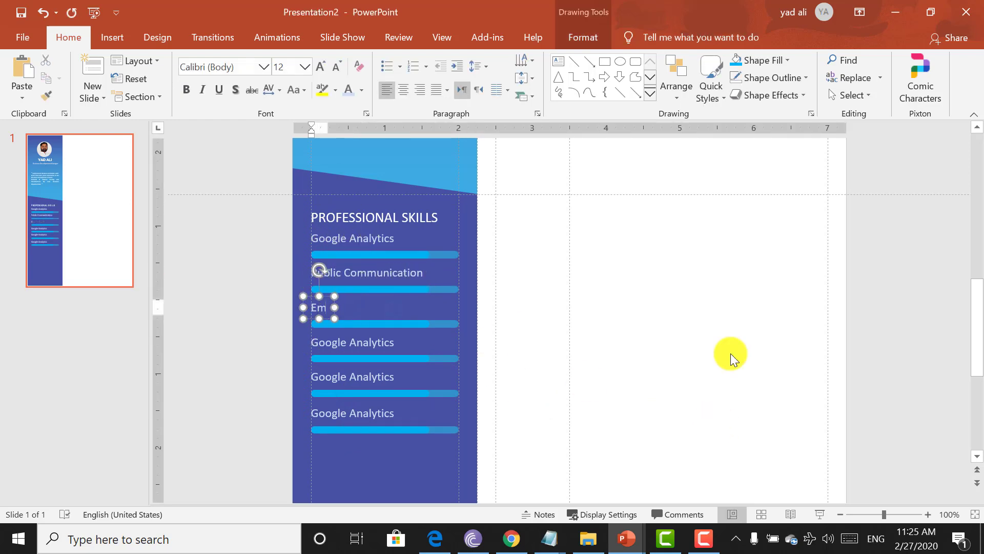
{"action": "type", "text": "ail Marketing"}
{"action": "triple_click", "coordinate": [389, 342]}
{"action": "type", "text": "S"}
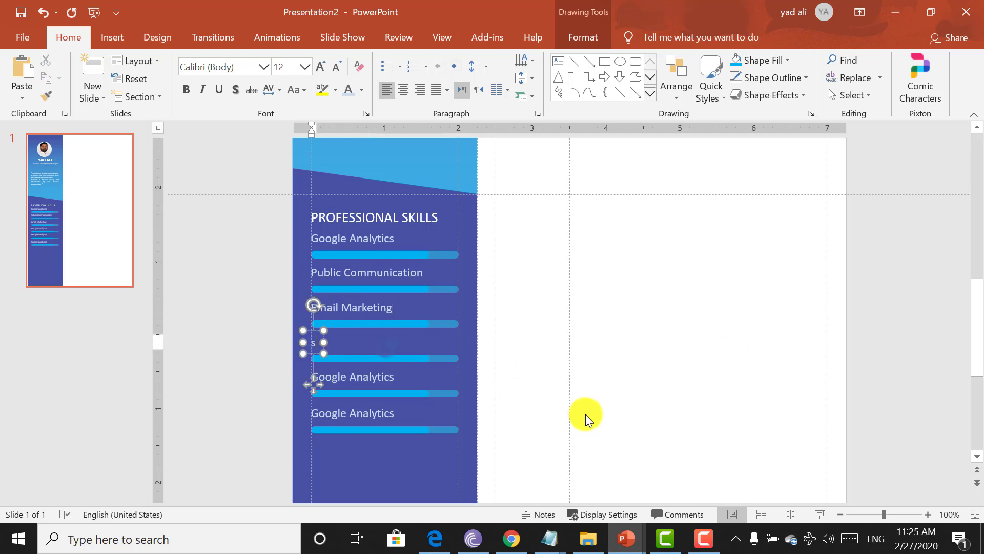
{"action": "type", "text": "ales Marketing"}
{"action": "left_click", "coordinate": [387, 377]}
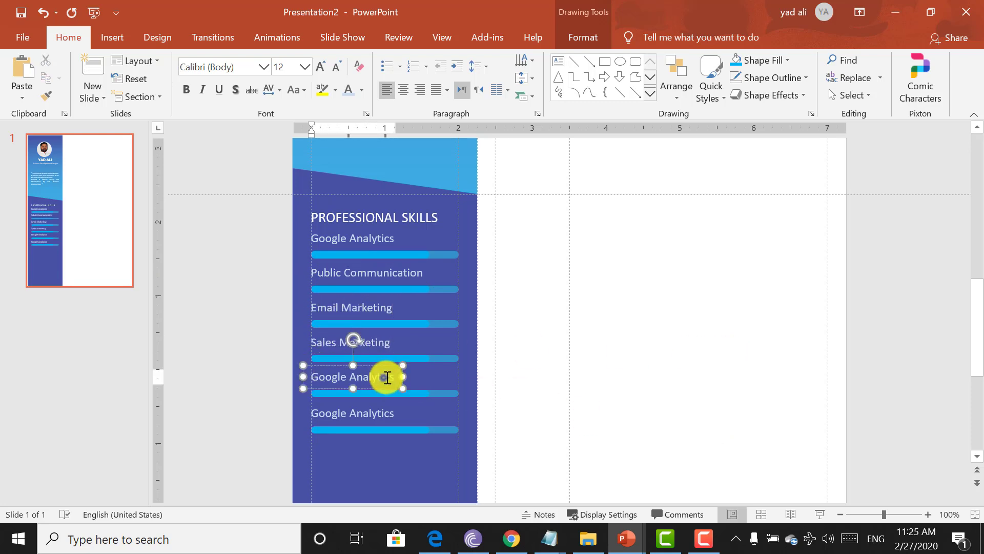
{"action": "triple_click", "coordinate": [387, 377]}
{"action": "type", "text": "Resear"}
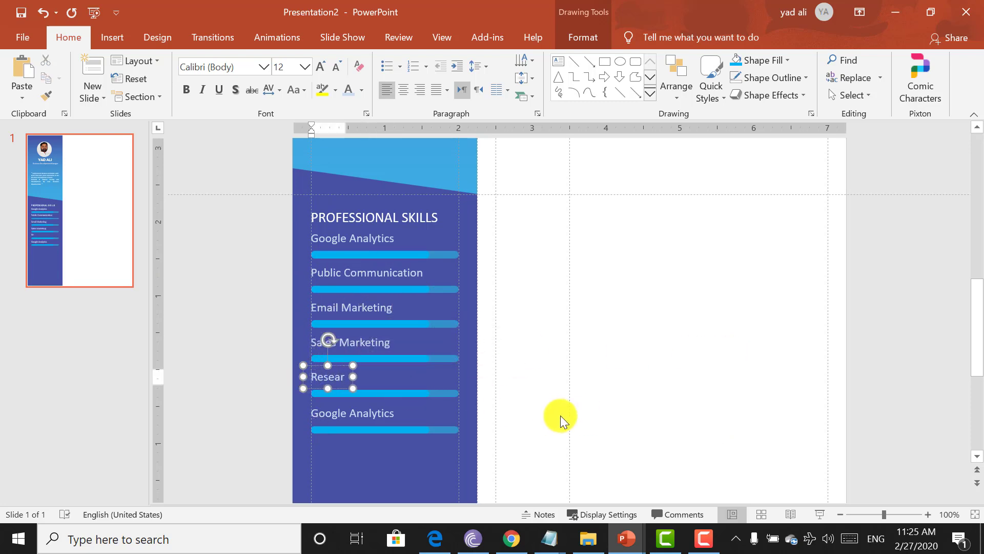
{"action": "type", "text": "ch"}
{"action": "left_click", "coordinate": [518, 417]}
{"action": "triple_click", "coordinate": [386, 412]}
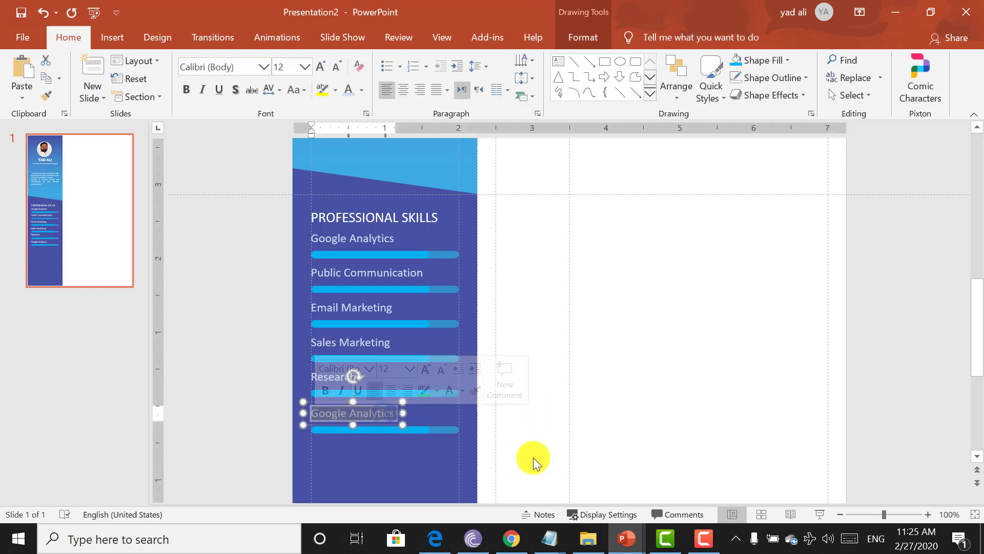
{"action": "type", "text": "Negotiation"}
{"action": "left_click", "coordinate": [485, 382]}
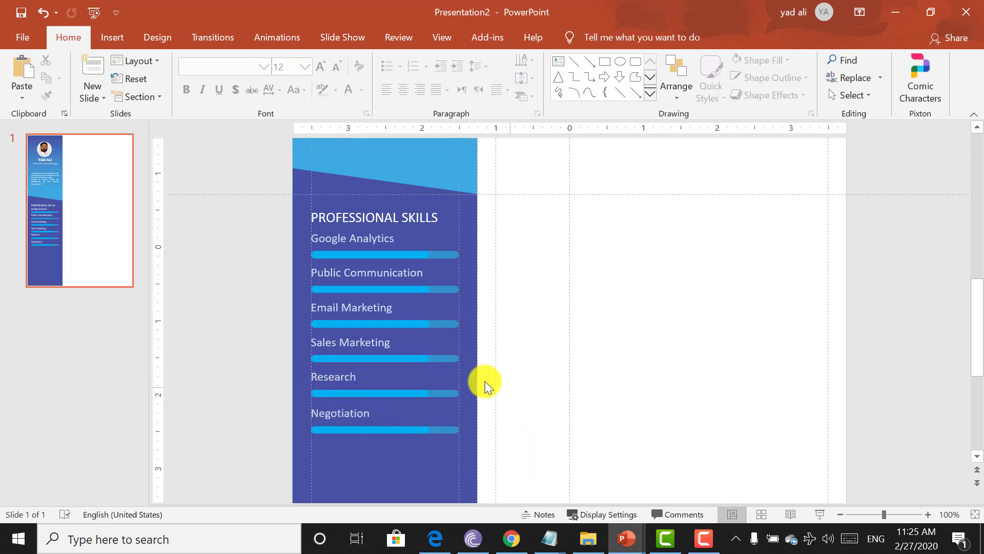
- Set the bar widths: Public Communication 1.5", Email Marketing 1.8", Sales Marketing and Research 1.7", Negotiation about 1.8"
{"action": "left_click", "coordinate": [411, 290]}
{"action": "left_click", "coordinate": [569, 39]}
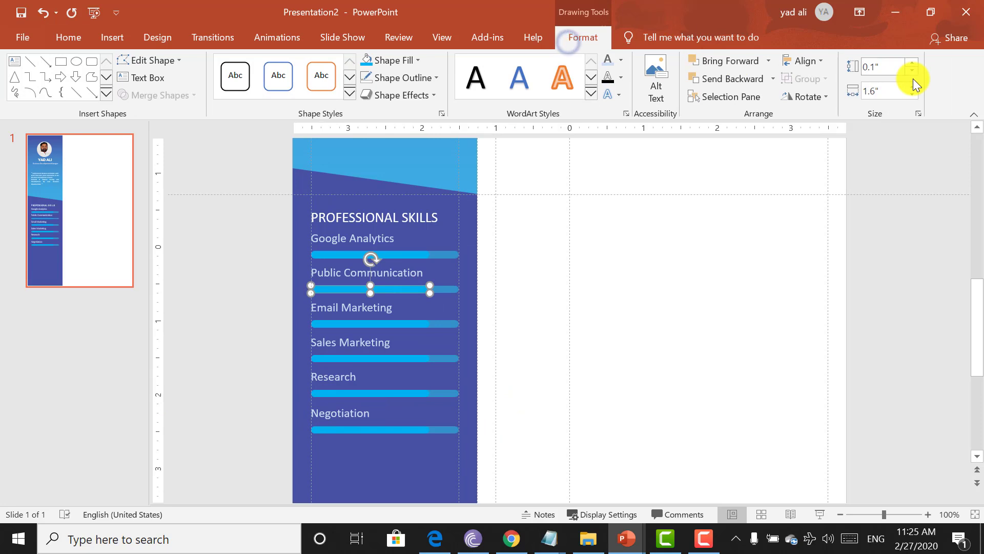
{"action": "left_click", "coordinate": [913, 95]}
{"action": "left_click", "coordinate": [430, 323]}
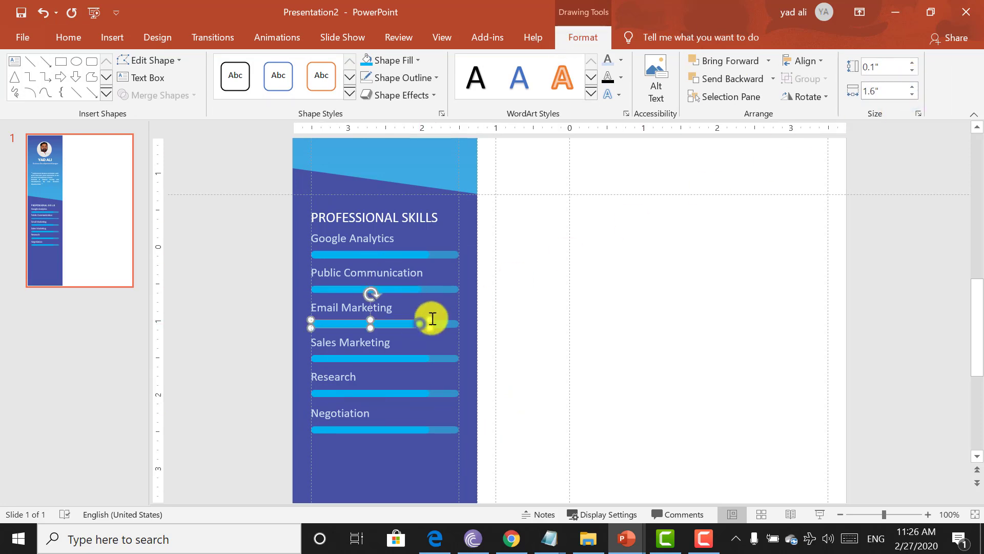
{"action": "left_click", "coordinate": [912, 85]}
{"action": "left_click", "coordinate": [913, 85]}
{"action": "left_click", "coordinate": [418, 359]}
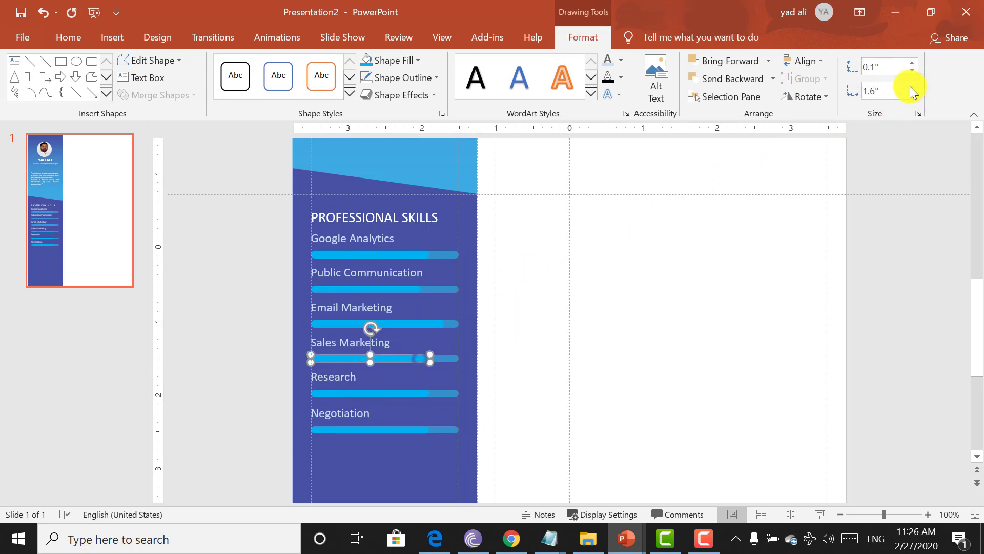
{"action": "left_click", "coordinate": [912, 86]}
{"action": "left_click", "coordinate": [417, 393]}
{"action": "left_click", "coordinate": [913, 86]}
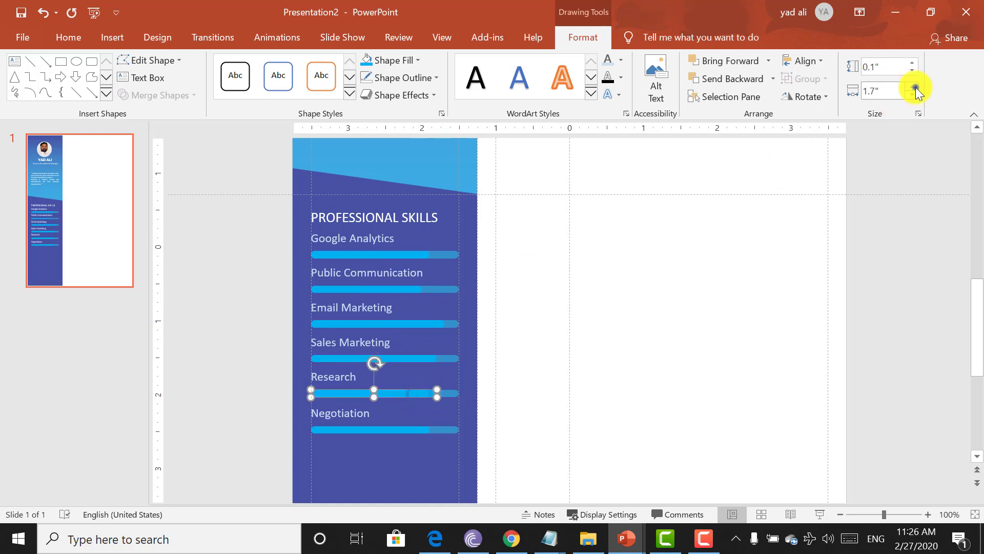
{"action": "left_click", "coordinate": [396, 430]}
{"action": "left_click", "coordinate": [912, 86]}
{"action": "left_click", "coordinate": [912, 86]}
{"action": "left_click", "coordinate": [643, 340]}
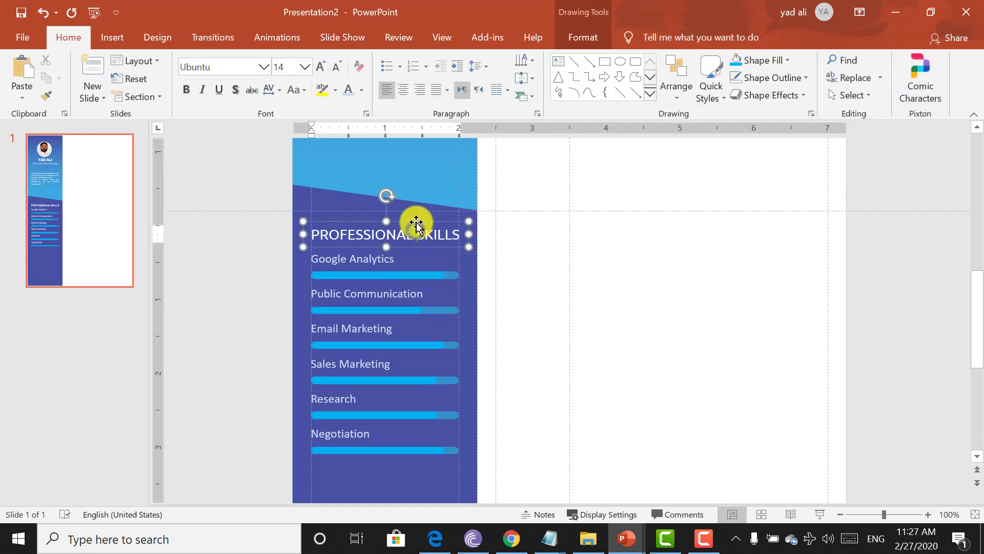
- Copy the PROFESSIONAL SKILLS heading below the list and retype it as 'HOBBIES AND INTEREST'
{"action": "left_click_drag", "start_coordinate": [415, 232], "coordinate": [430, 469]}
{"action": "scroll", "coordinate": [425, 457], "scroll_direction": "down", "scroll_amount": 3}
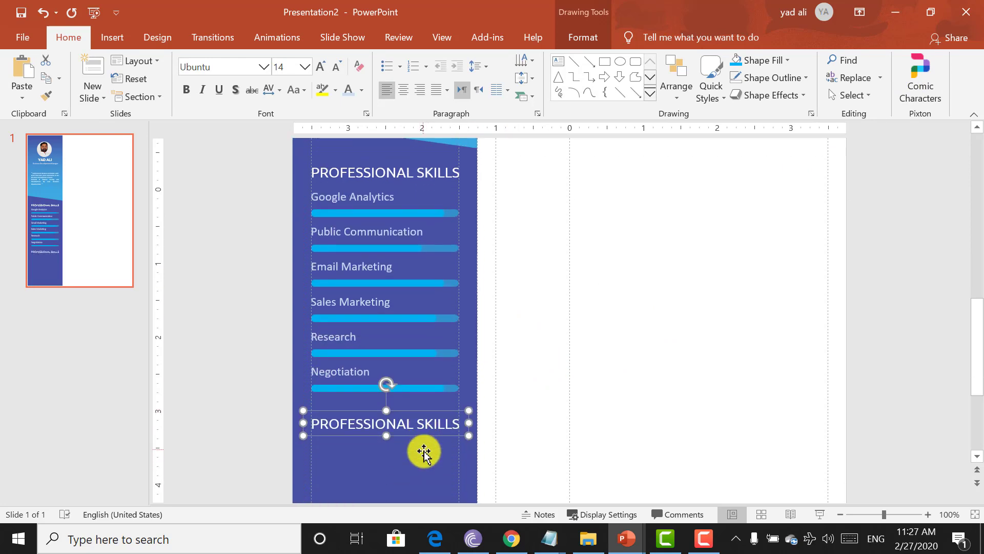
{"action": "left_click", "coordinate": [429, 409]}
{"action": "key", "text": "ctrl+a"}
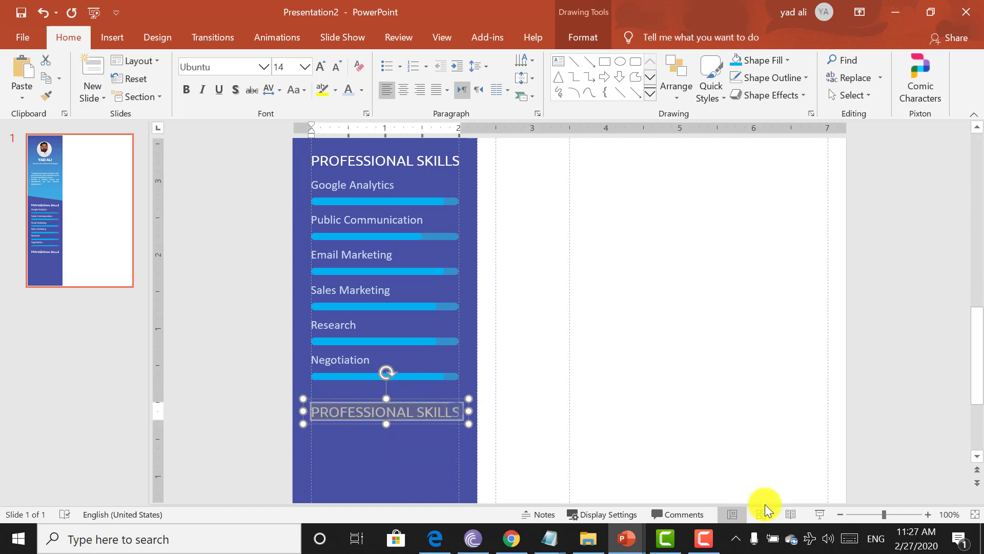
{"action": "type", "text": "HOBBIES AND"}
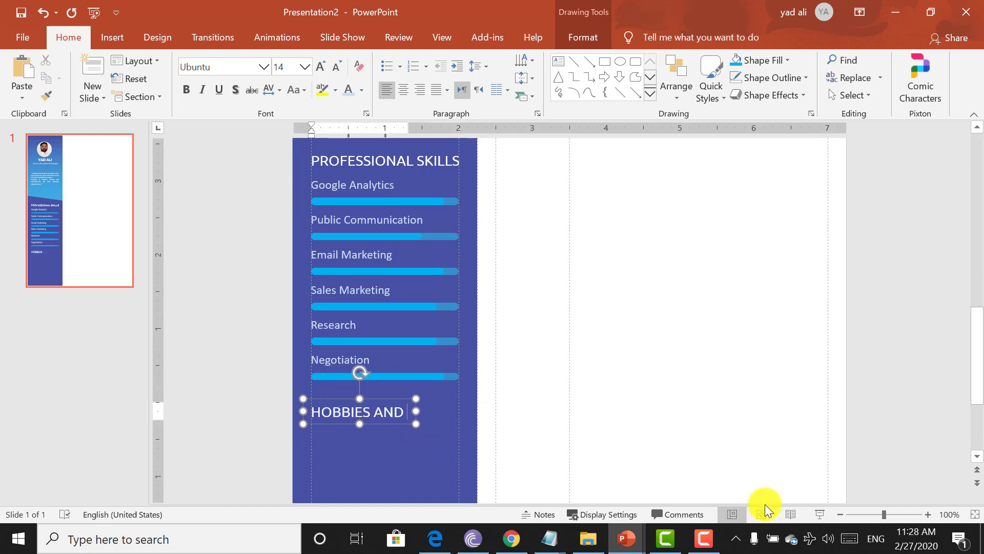
{"action": "type", "text": " INTEREST"}
{"action": "left_click", "coordinate": [631, 396]}
- Set both the HOBBIES AND INTEREST and PROFESSIONAL SKILLS headings to 12 pt
{"action": "left_click", "coordinate": [406, 399]}
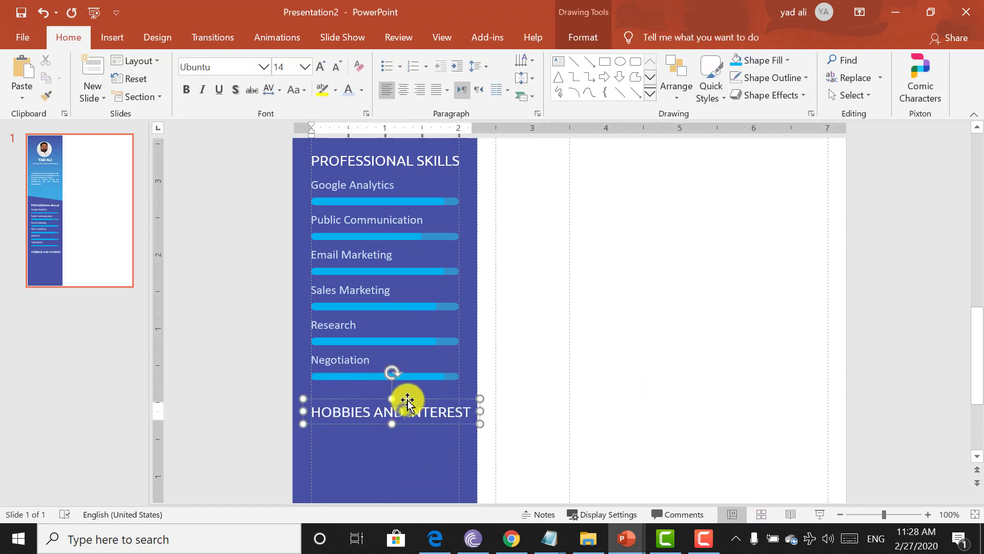
{"action": "left_click", "coordinate": [292, 69]}
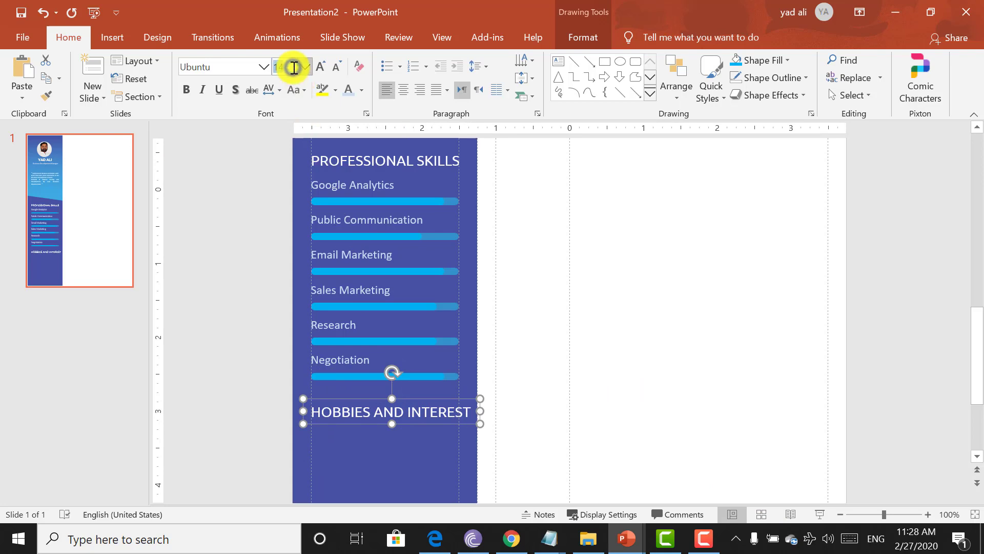
{"action": "key", "text": "Return"}
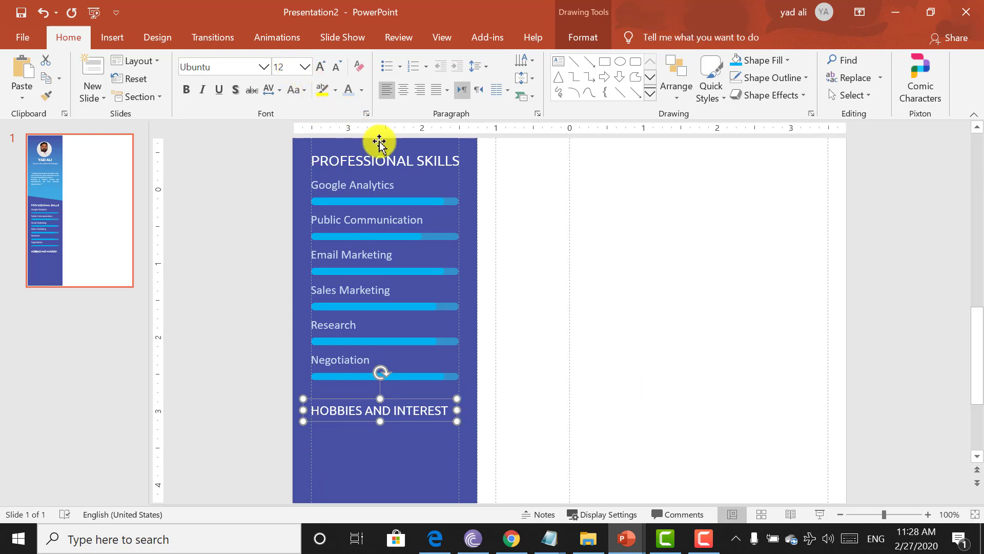
{"action": "left_click", "coordinate": [397, 150]}
{"action": "left_click", "coordinate": [285, 64]}
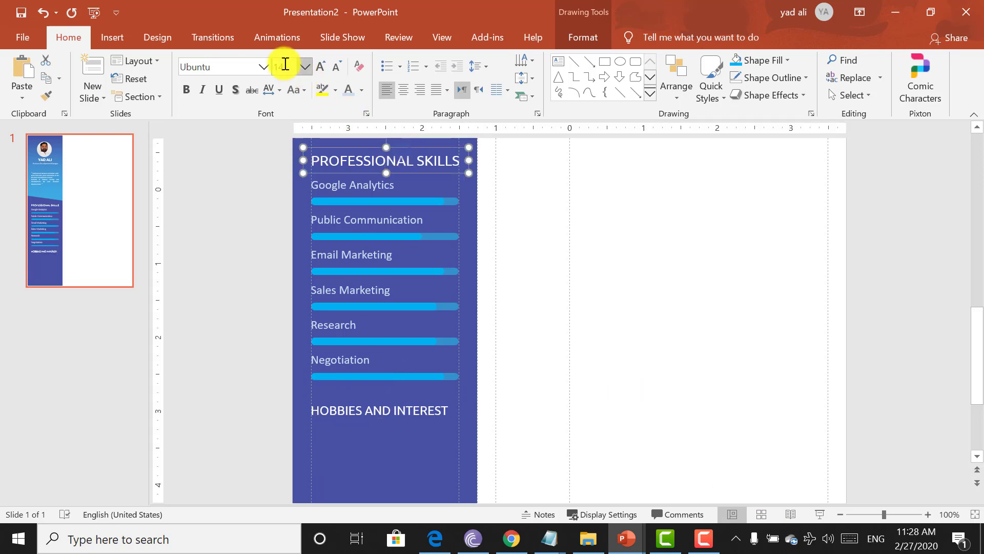
{"action": "type", "text": "12"}
{"action": "key", "text": "Return"}
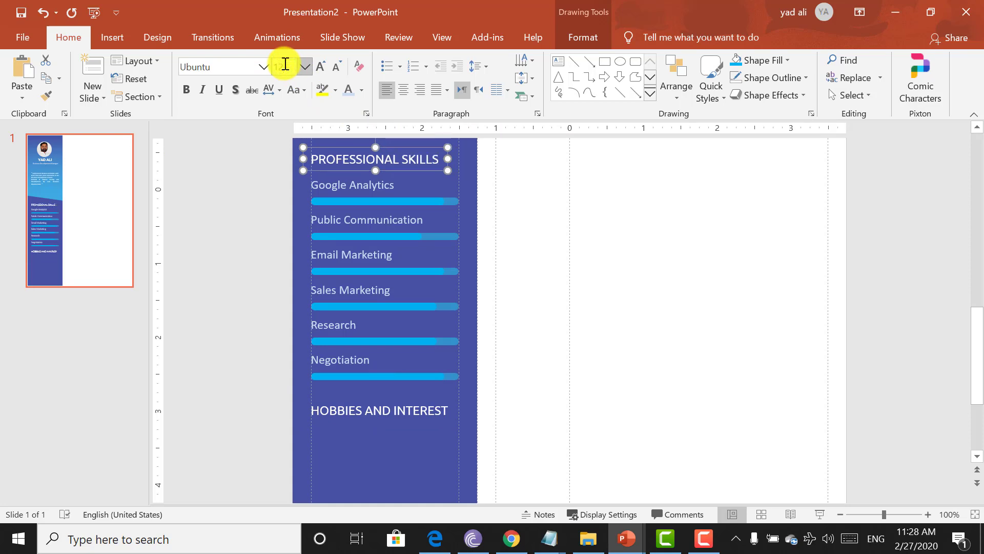
{"action": "left_click", "coordinate": [525, 380]}
- Place a new empty text box in the white area of the slide
{"action": "scroll", "coordinate": [525, 381], "scroll_direction": "up", "scroll_amount": 2}
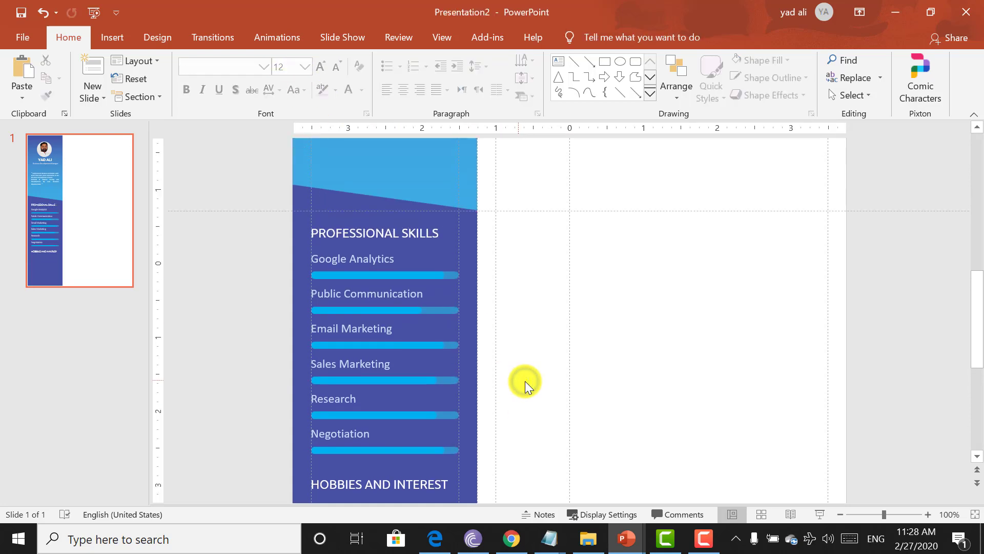
{"action": "scroll", "coordinate": [524, 380], "scroll_direction": "down", "scroll_amount": 2}
{"action": "scroll", "coordinate": [525, 380], "scroll_direction": "down", "scroll_amount": 2}
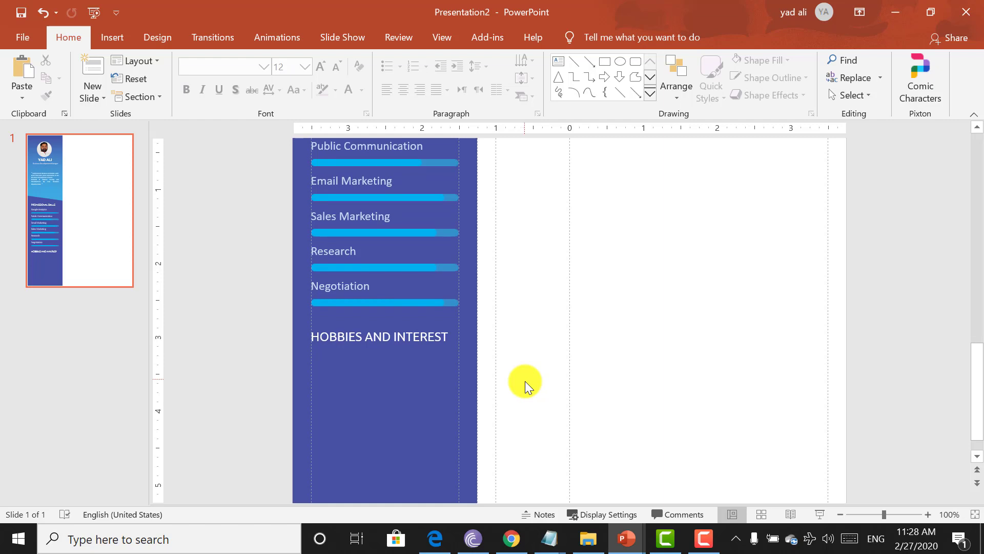
{"action": "left_click", "coordinate": [112, 38]}
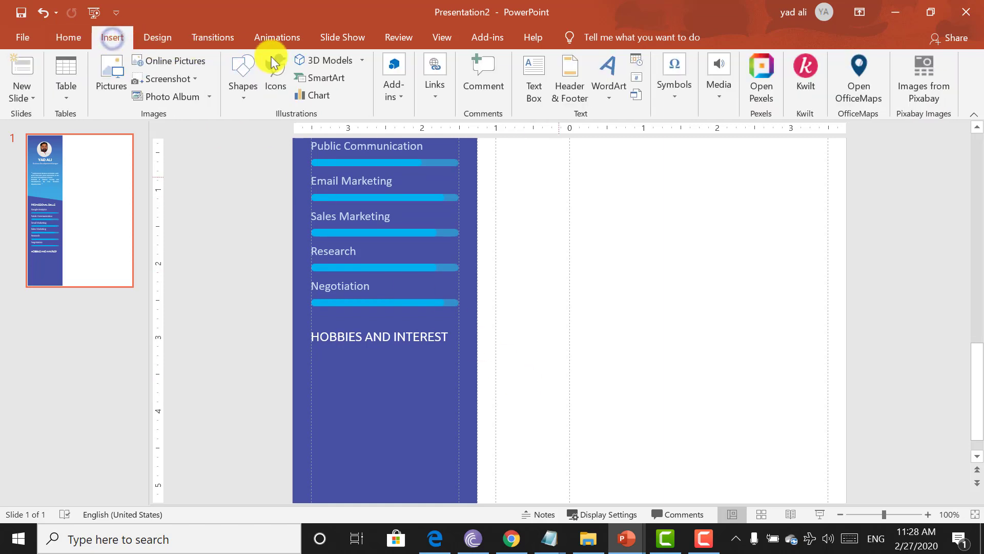
{"action": "left_click", "coordinate": [533, 84]}
{"action": "left_click", "coordinate": [530, 363]}
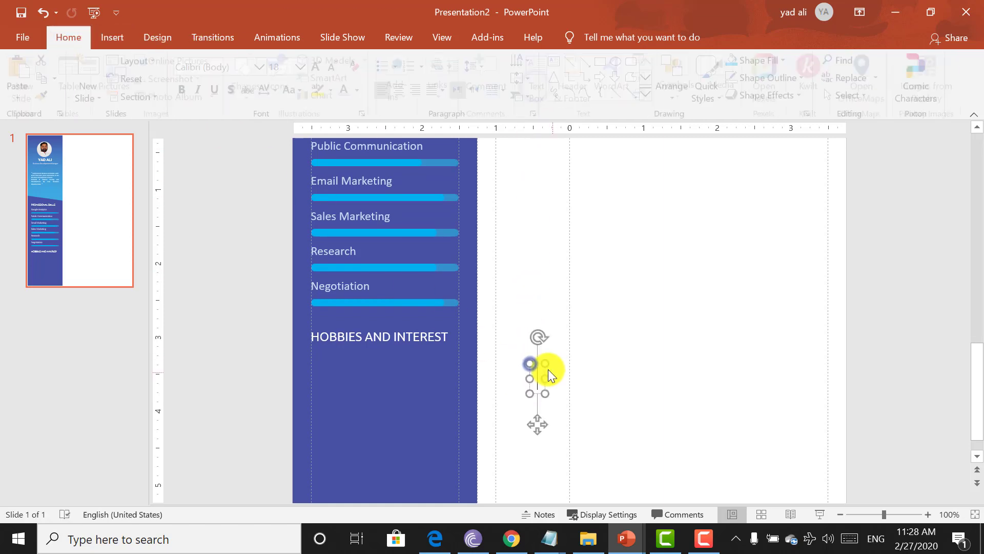
- Insert the black airplane symbol from Font Awesome 5 Free Solid into the text box
{"action": "left_click", "coordinate": [102, 44]}
{"action": "left_click", "coordinate": [681, 95]}
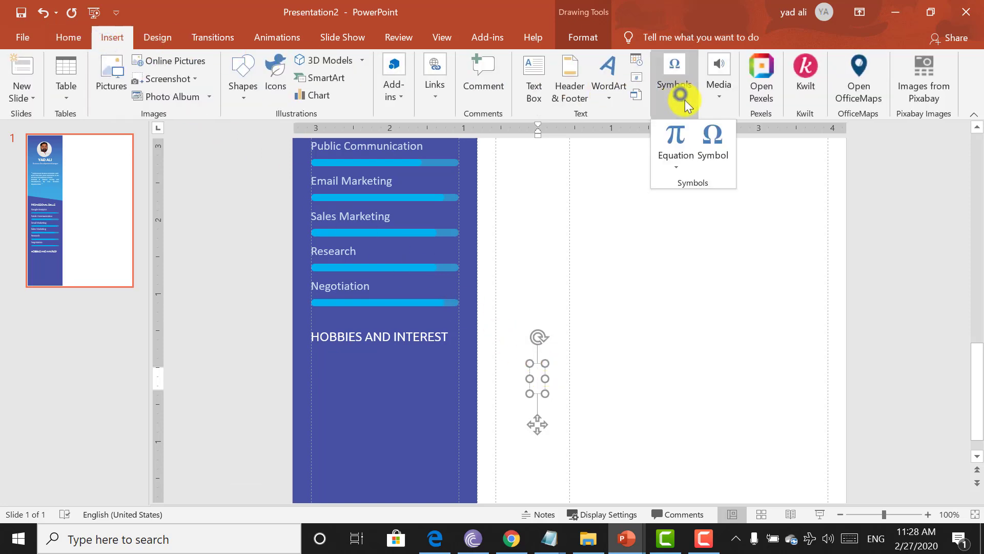
{"action": "left_click", "coordinate": [715, 143]}
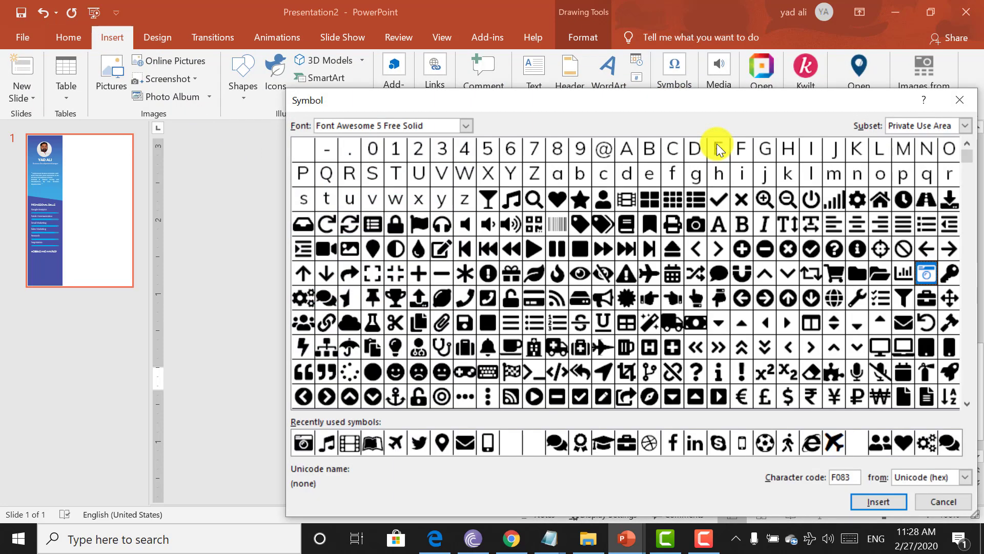
{"action": "left_click", "coordinate": [393, 443]}
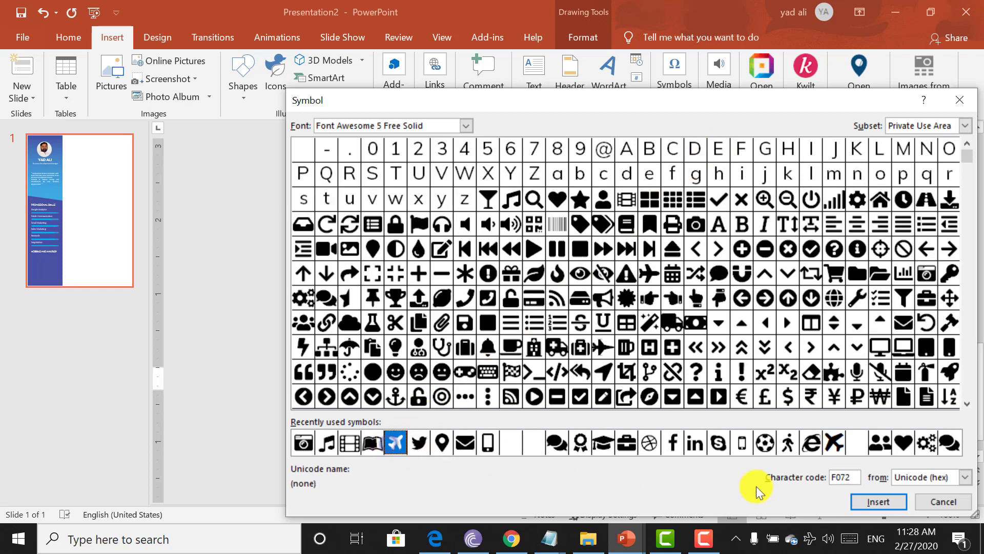
{"action": "left_click", "coordinate": [862, 500]}
{"action": "left_click", "coordinate": [929, 502]}
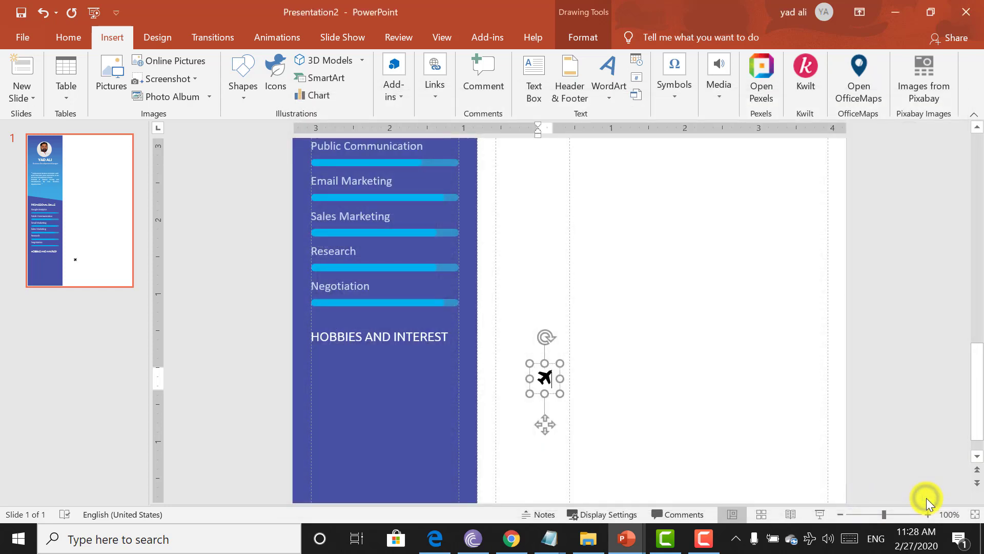
- Set the airplane icon box's left and right text margins to 0 in Format Shape
{"action": "left_click", "coordinate": [579, 39]}
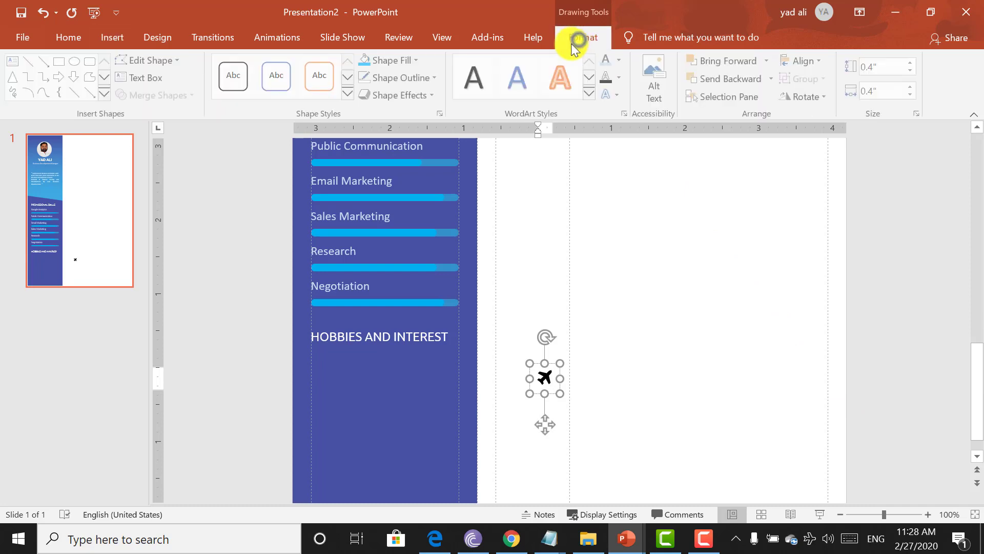
{"action": "left_click", "coordinate": [442, 113]}
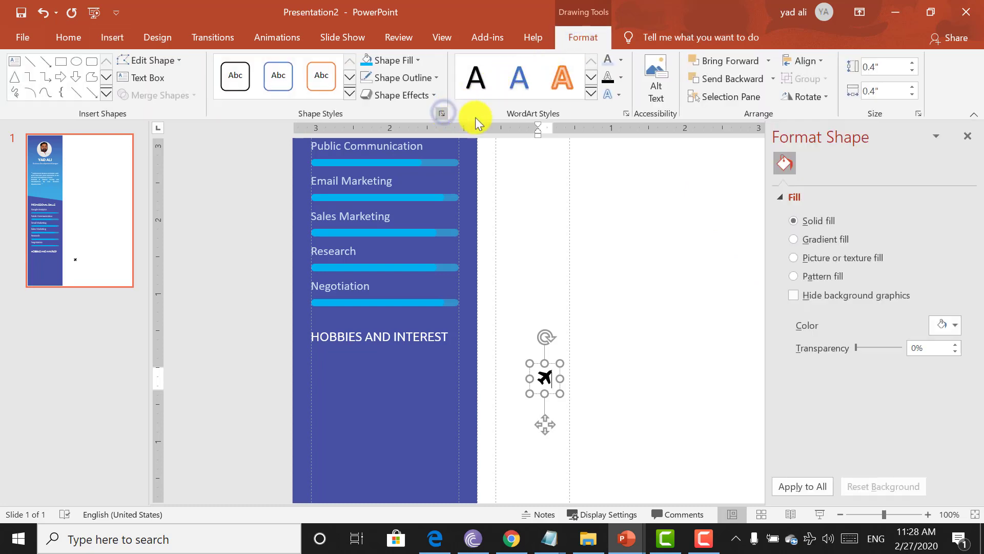
{"action": "left_click", "coordinate": [841, 186]}
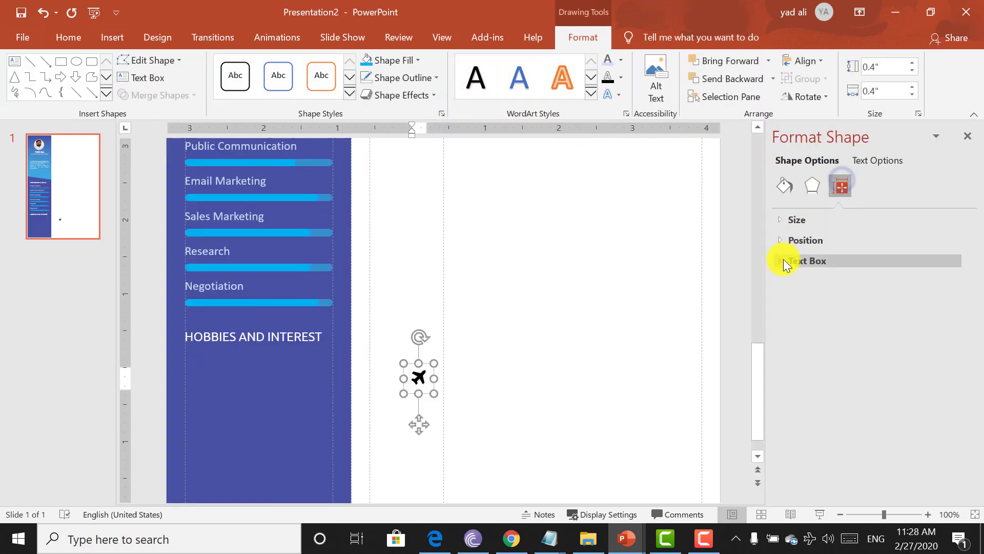
{"action": "left_click", "coordinate": [781, 260]}
{"action": "left_click", "coordinate": [954, 390]}
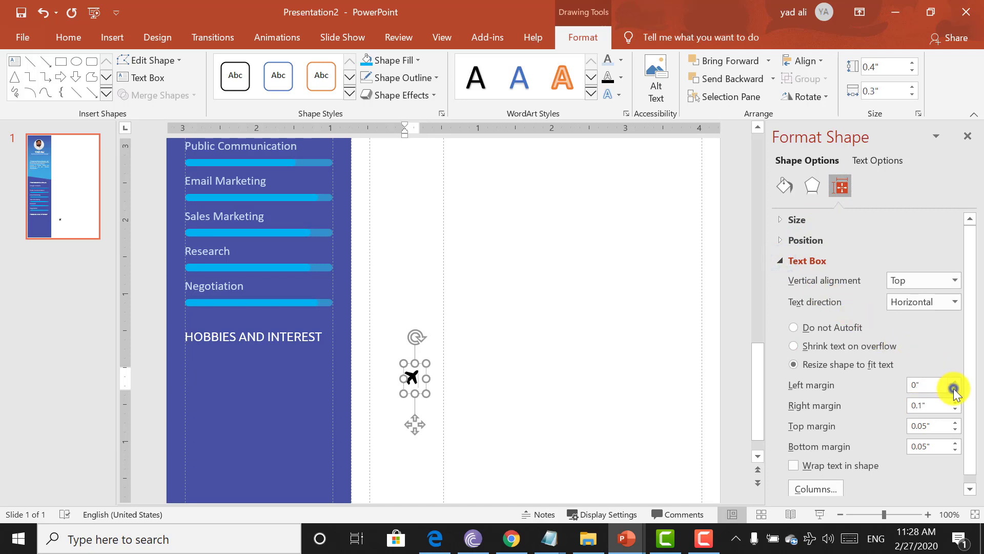
{"action": "left_click", "coordinate": [955, 409]}
{"action": "left_click", "coordinate": [617, 422]}
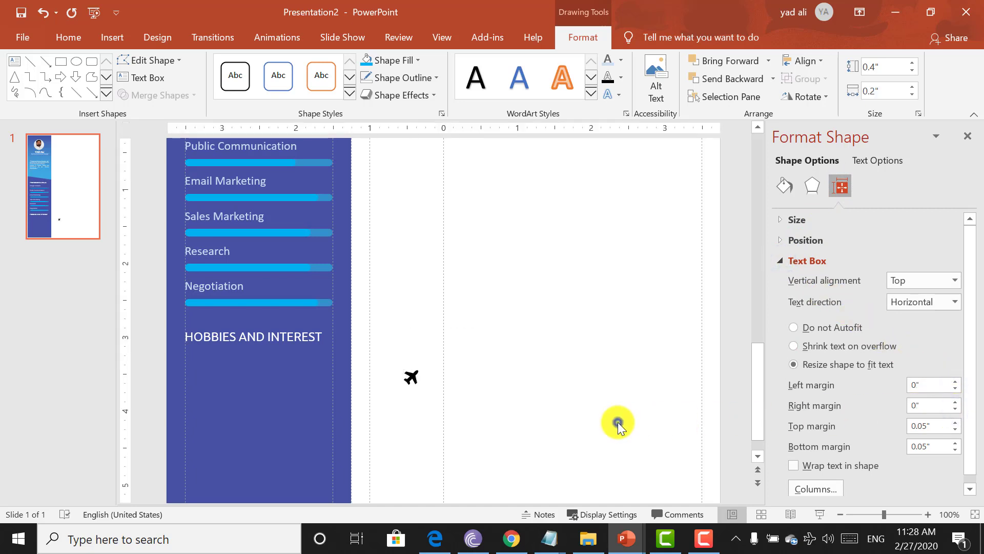
- Move the airplane icon into the blue sidebar below HOBBIES AND INTEREST
{"action": "left_click", "coordinate": [413, 378]}
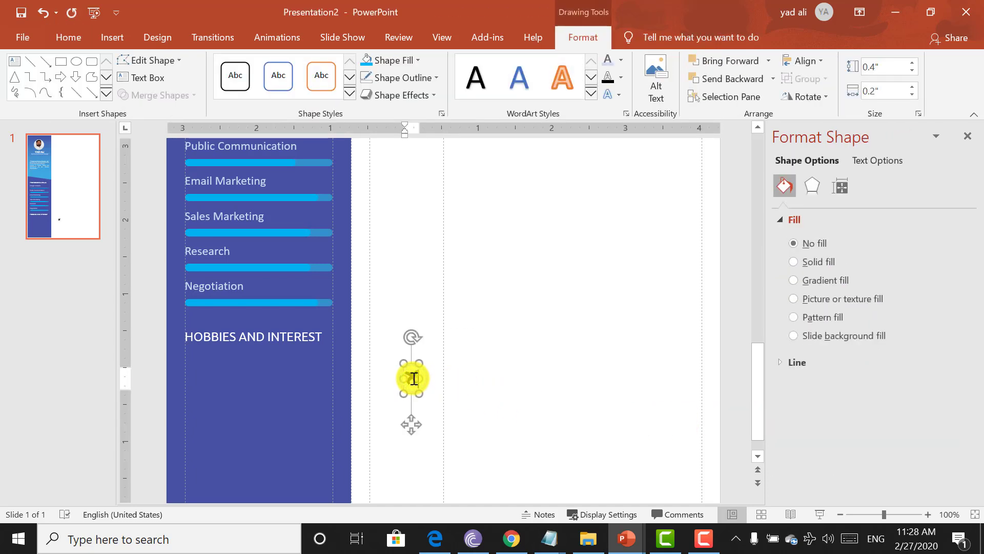
{"action": "left_click", "coordinate": [410, 366]}
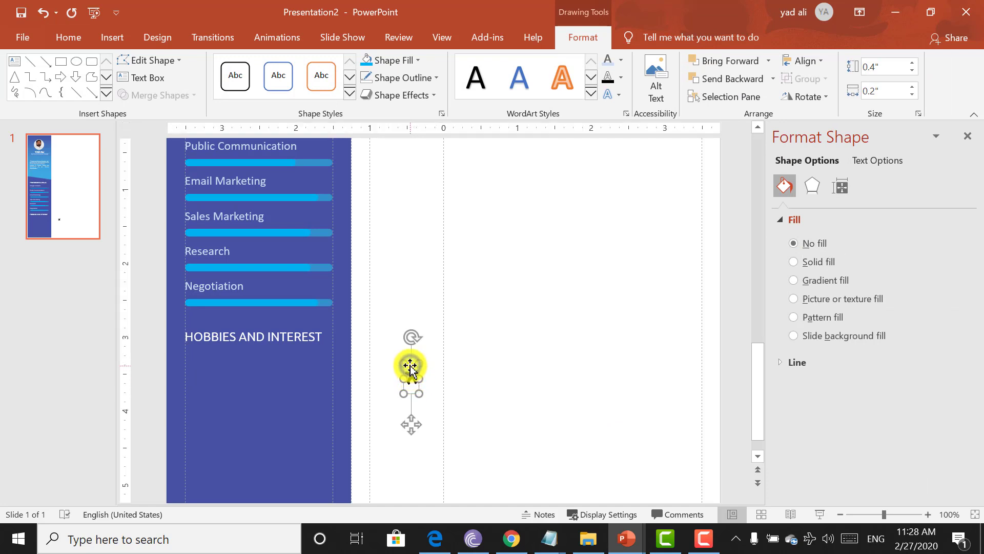
{"action": "left_click_drag", "start_coordinate": [410, 365], "coordinate": [199, 356]}
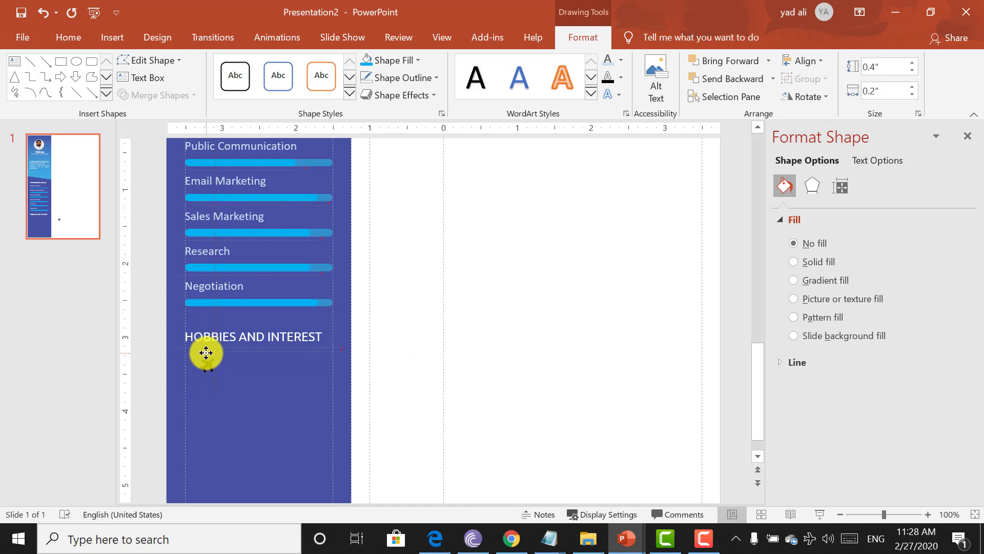
{"action": "left_click_drag", "start_coordinate": [206, 352], "coordinate": [206, 355]}
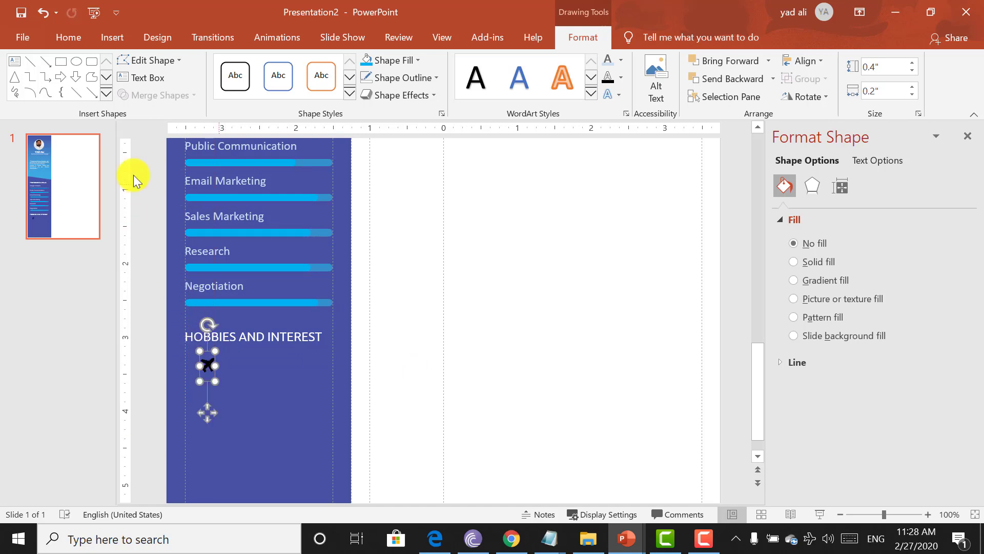
- Recolour the airplane icon with a recent pale light font colour
{"action": "left_click", "coordinate": [77, 38]}
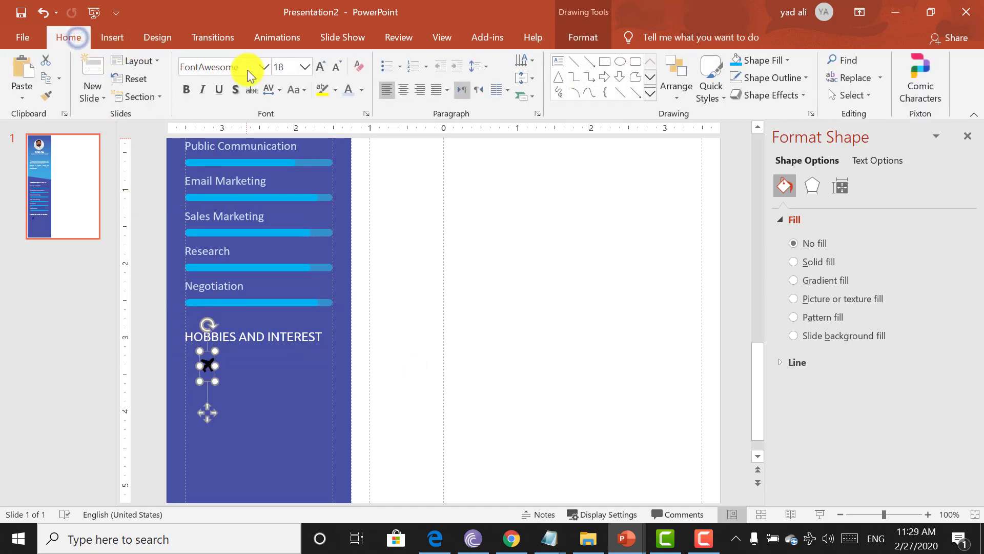
{"action": "left_click", "coordinate": [361, 90]}
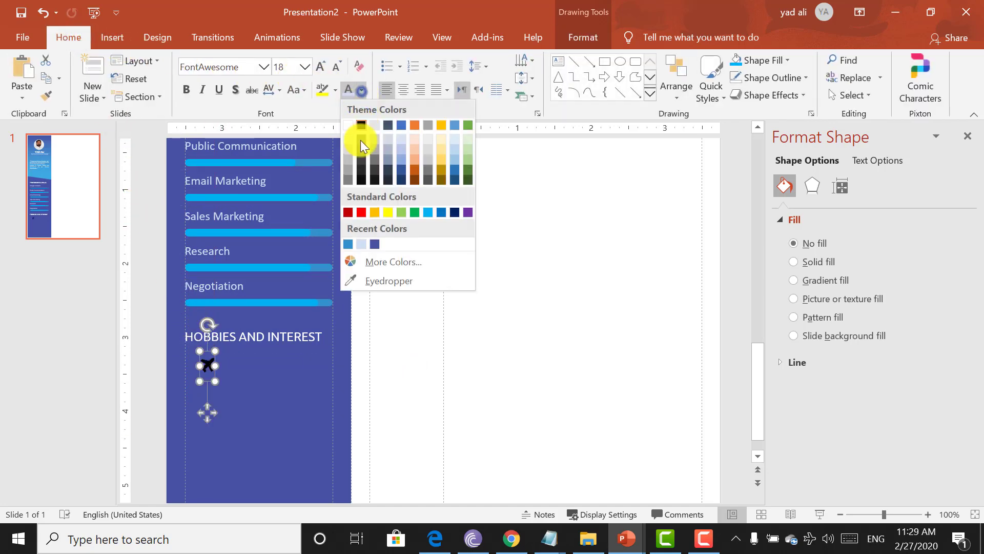
{"action": "left_click", "coordinate": [359, 243]}
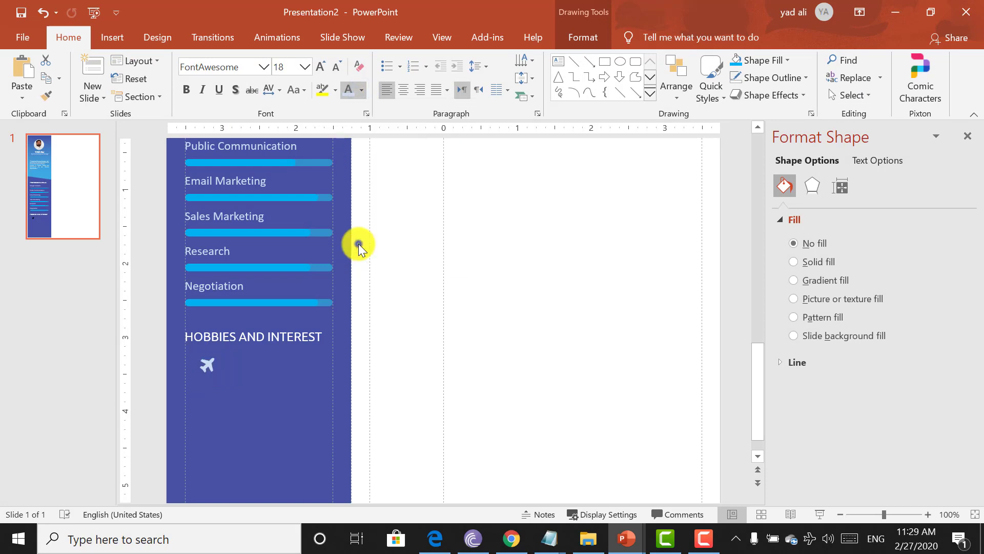
{"action": "left_click", "coordinate": [493, 374]}
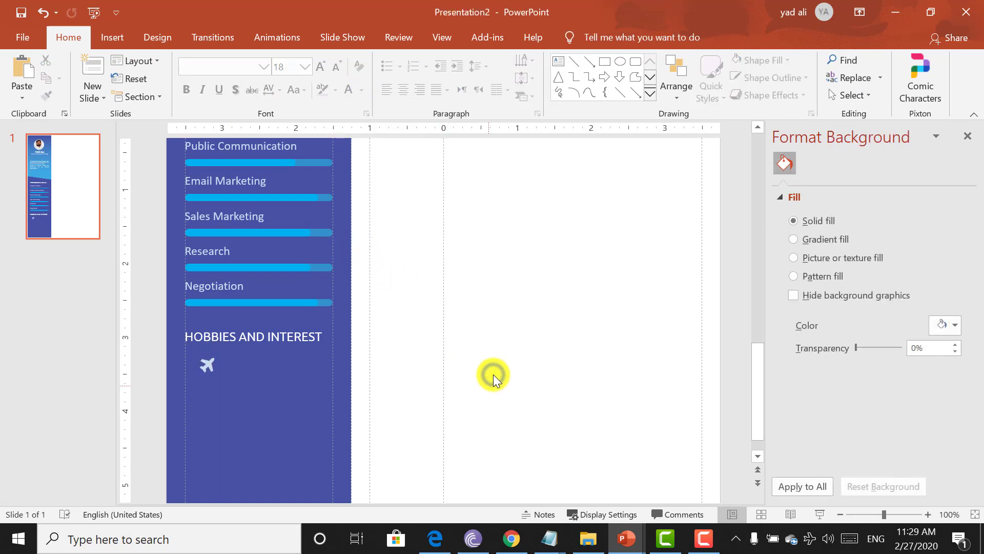
- Add a 12-pt light-coloured 'Travel' label positioned under the airplane icon
{"action": "left_click", "coordinate": [110, 38]}
{"action": "left_click", "coordinate": [536, 82]}
{"action": "left_click", "coordinate": [464, 327]}
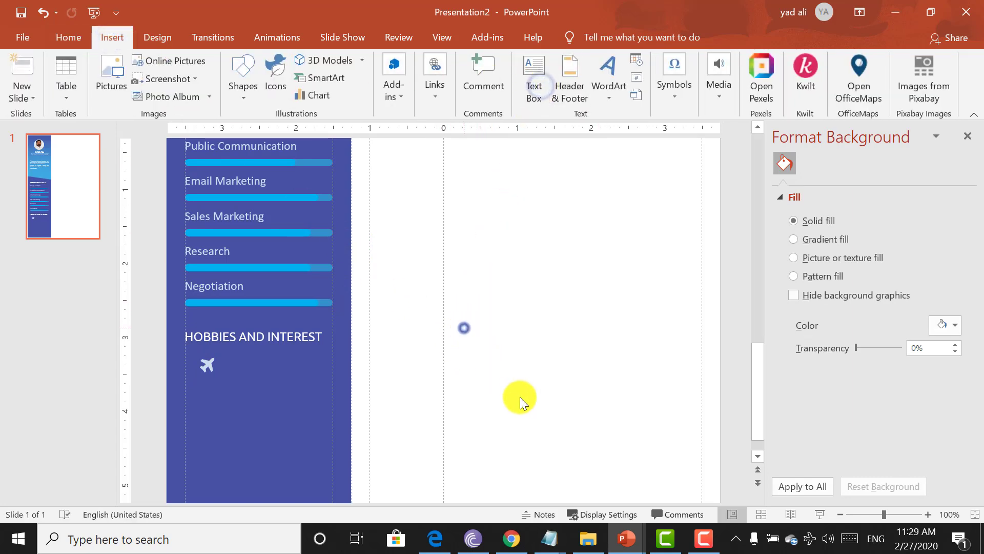
{"action": "type", "text": "tRAV"}
{"action": "key", "text": "BackSpace"}
{"action": "key", "text": "BackSpace"}
{"action": "key", "text": "BackSpace"}
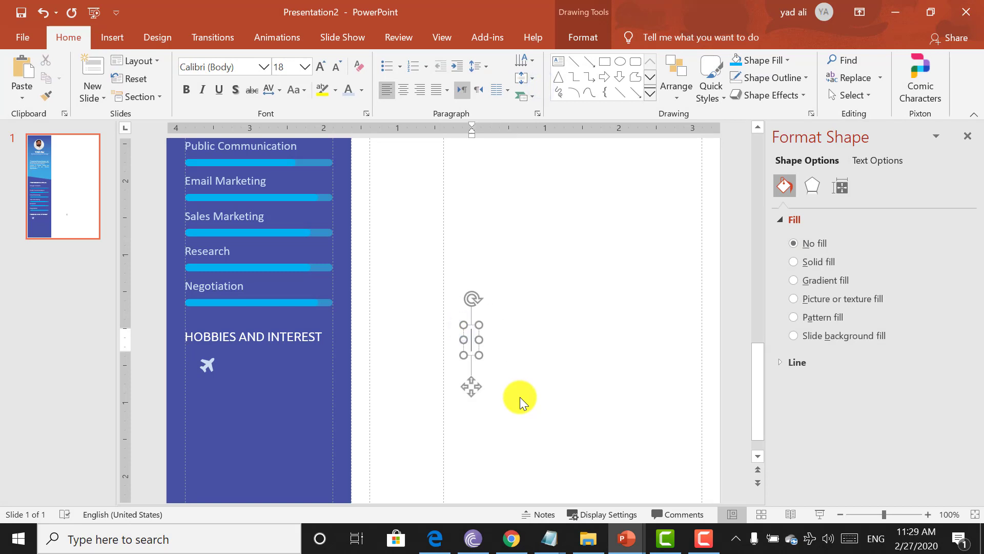
{"action": "type", "text": "Trevel"}
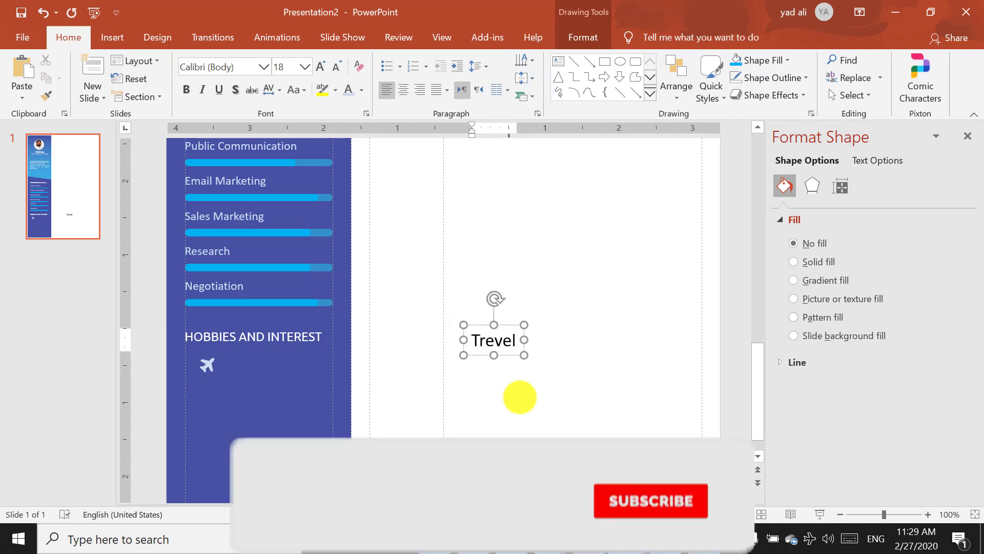
{"action": "left_click_drag", "start_coordinate": [506, 325], "coordinate": [221, 367]}
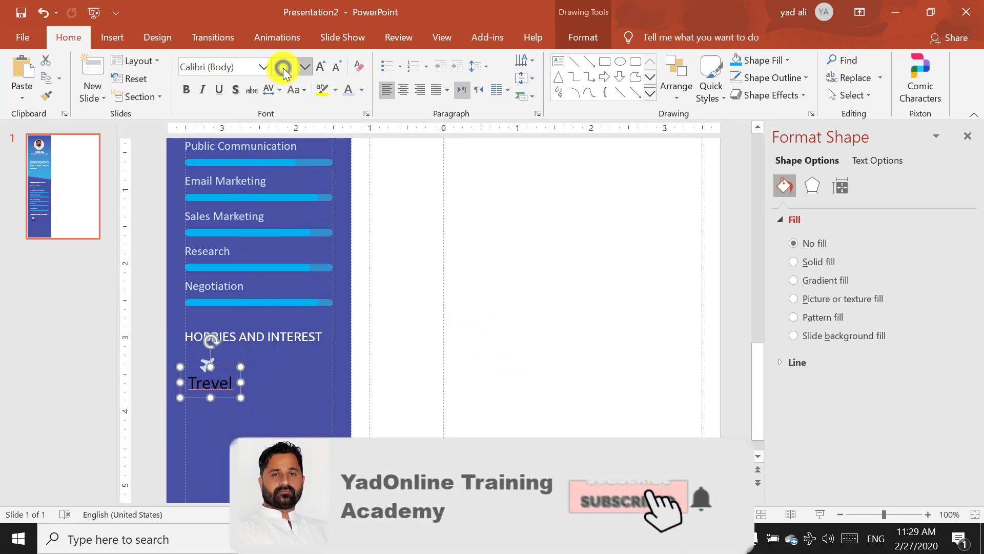
{"action": "type", "text": "12"}
{"action": "key", "text": "Return"}
{"action": "left_click", "coordinate": [348, 91]}
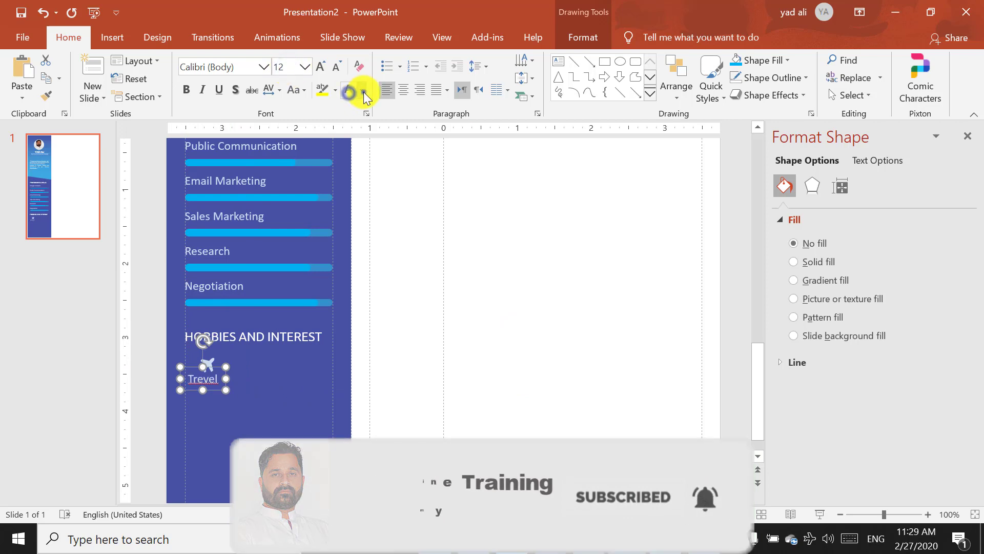
{"action": "key", "text": "Right"}
{"action": "key", "text": "Down"}
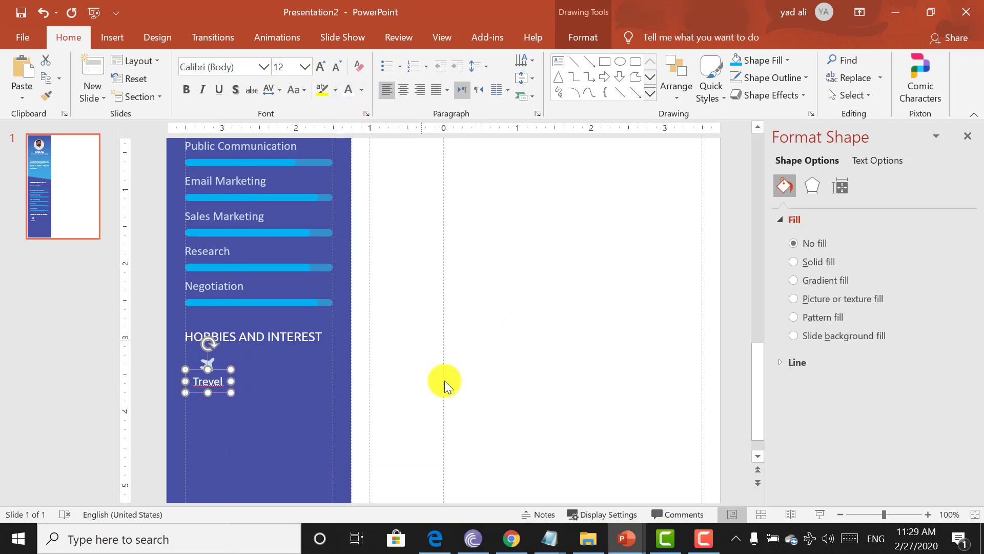
- Select the plane icon and Travel label together and duplicate them to the right
{"action": "left_click", "coordinate": [207, 381]}
{"action": "left_click", "coordinate": [404, 377]}
{"action": "left_click", "coordinate": [218, 370]}
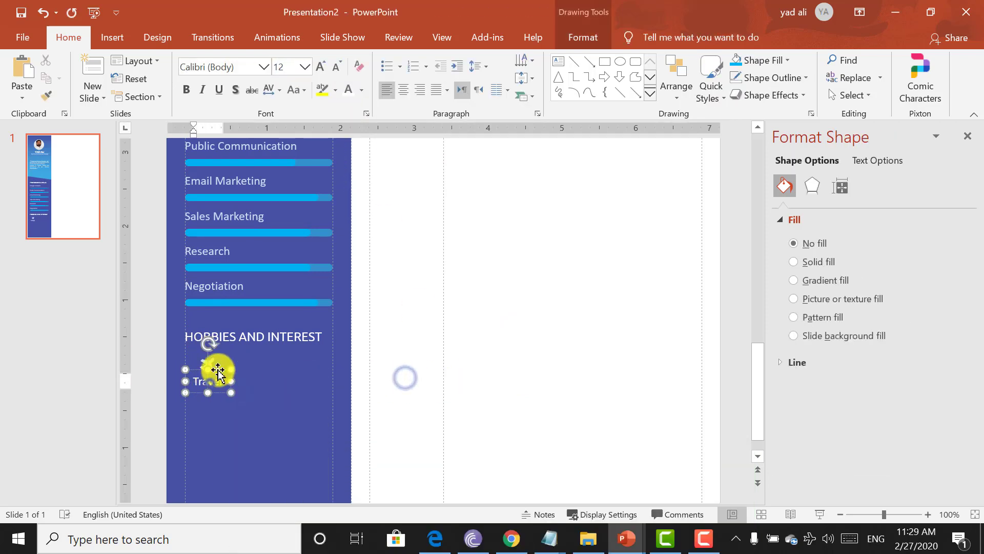
{"action": "left_click", "coordinate": [406, 421]}
{"action": "left_click_drag", "start_coordinate": [146, 342], "coordinate": [229, 414]}
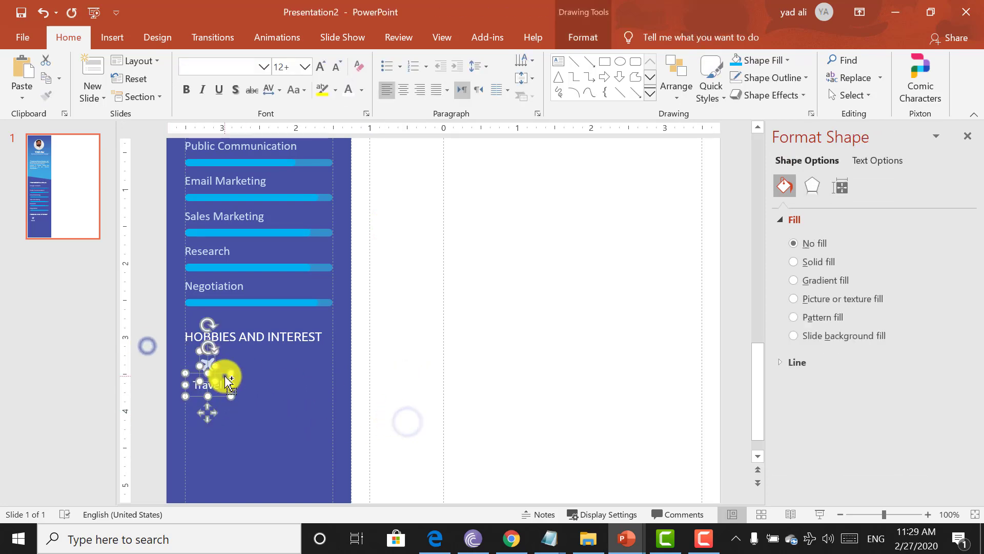
{"action": "left_click_drag", "start_coordinate": [225, 375], "coordinate": [313, 379]}
{"action": "left_click", "coordinate": [387, 381]}
- Swap the copied plane for a book symbol and relabel it 'Reading'
{"action": "left_click", "coordinate": [296, 362]}
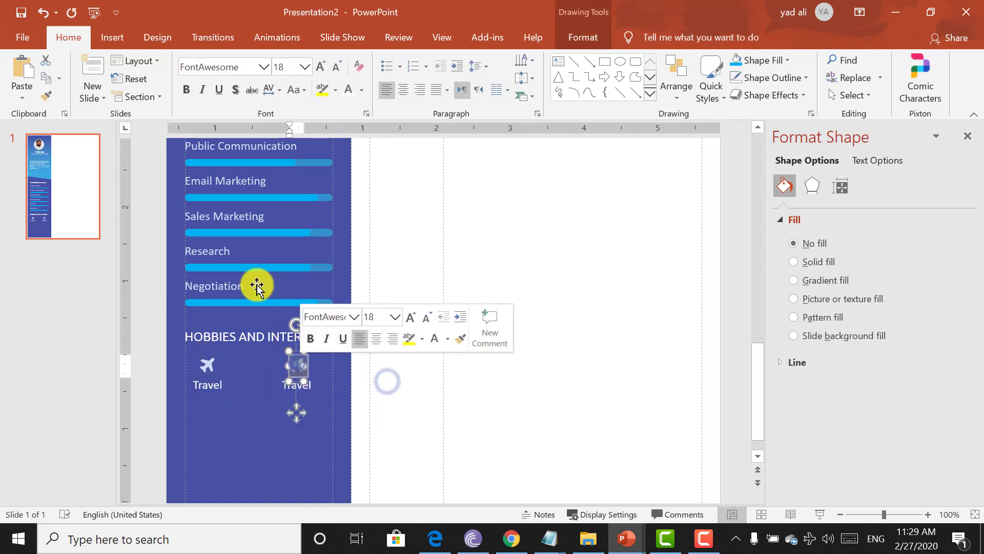
{"action": "left_click", "coordinate": [112, 37]}
{"action": "left_click", "coordinate": [674, 72]}
{"action": "left_click", "coordinate": [395, 442]}
{"action": "left_click", "coordinate": [878, 501]}
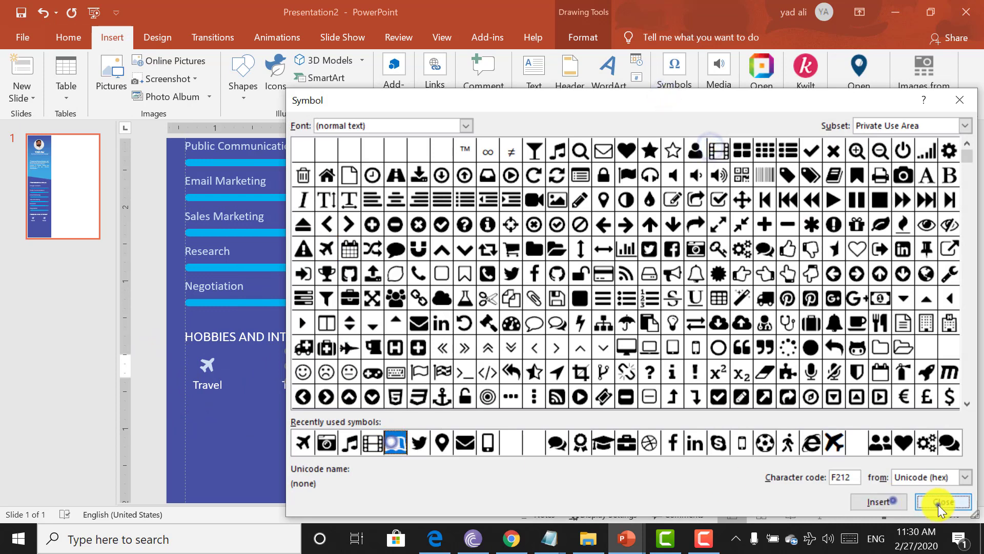
{"action": "left_click", "coordinate": [938, 502]}
{"action": "left_click", "coordinate": [310, 385]}
{"action": "type", "text": "Read"}
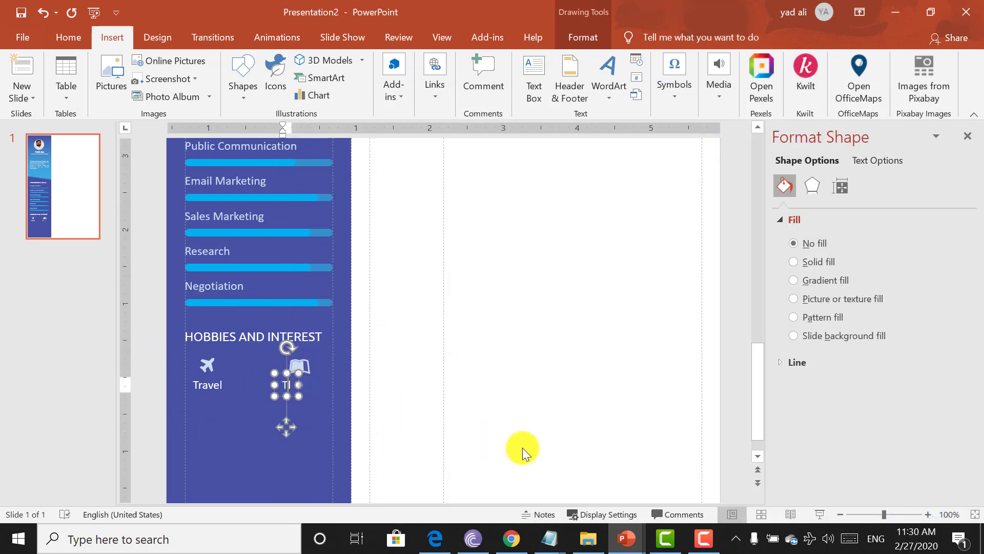
{"action": "type", "text": "ing"}
{"action": "left_click", "coordinate": [403, 402]}
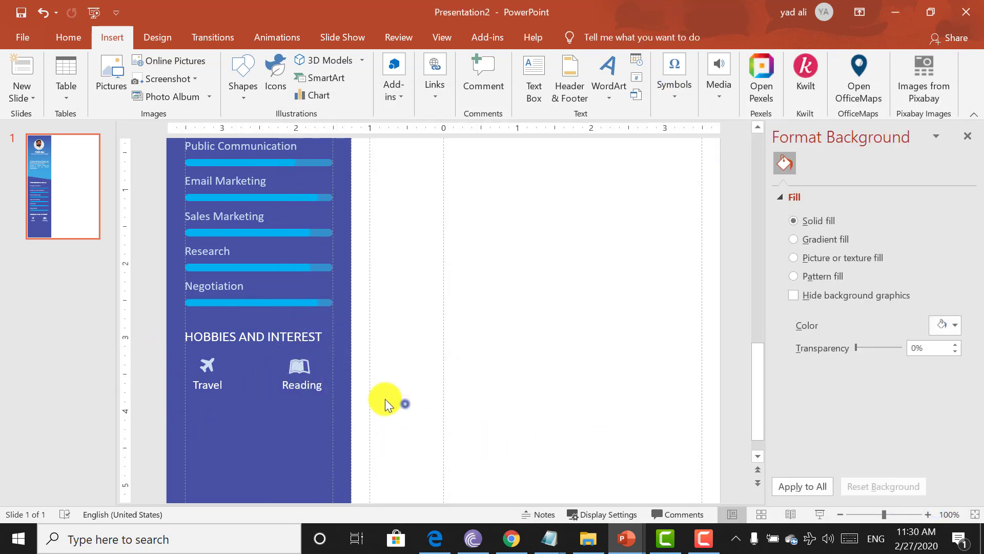
- Duplicate the Travel and Reading pair downward into a second row
{"action": "left_click_drag", "start_coordinate": [150, 343], "coordinate": [319, 413]}
{"action": "left_click_drag", "start_coordinate": [306, 368], "coordinate": [359, 404], "text": "ctrl"}
{"action": "scroll", "coordinate": [372, 399], "scroll_direction": "down", "scroll_amount": 1}
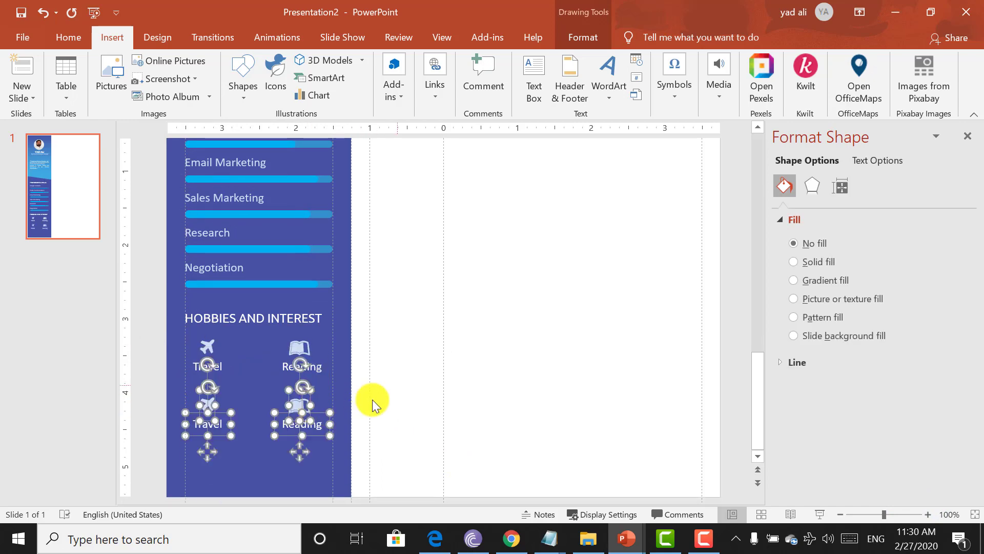
{"action": "left_click", "coordinate": [398, 391]}
- Turn the lower Travel item into a camera icon labelled 'Photography', nudged left
{"action": "left_click", "coordinate": [211, 404]}
{"action": "double_click", "coordinate": [210, 404]}
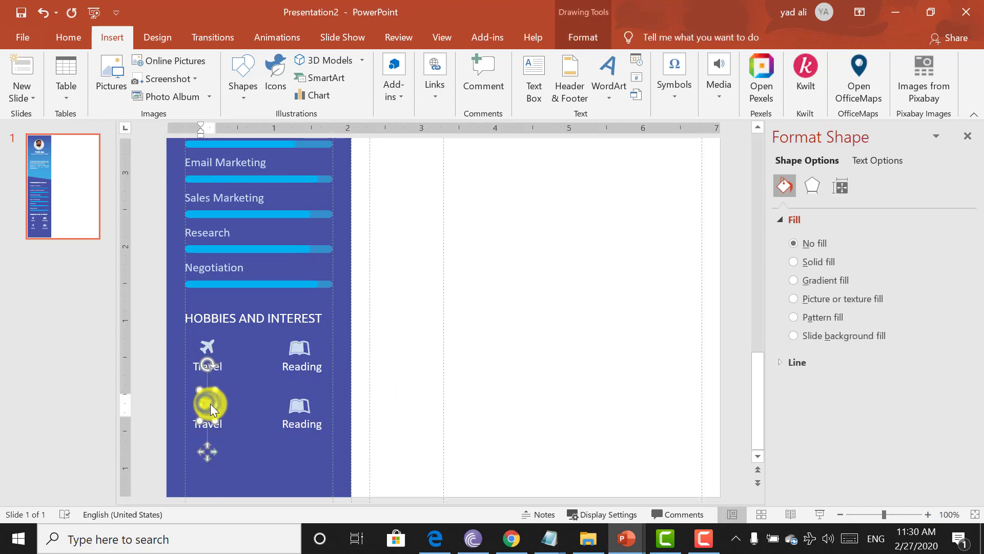
{"action": "left_click", "coordinate": [663, 95]}
{"action": "double_click", "coordinate": [349, 442]}
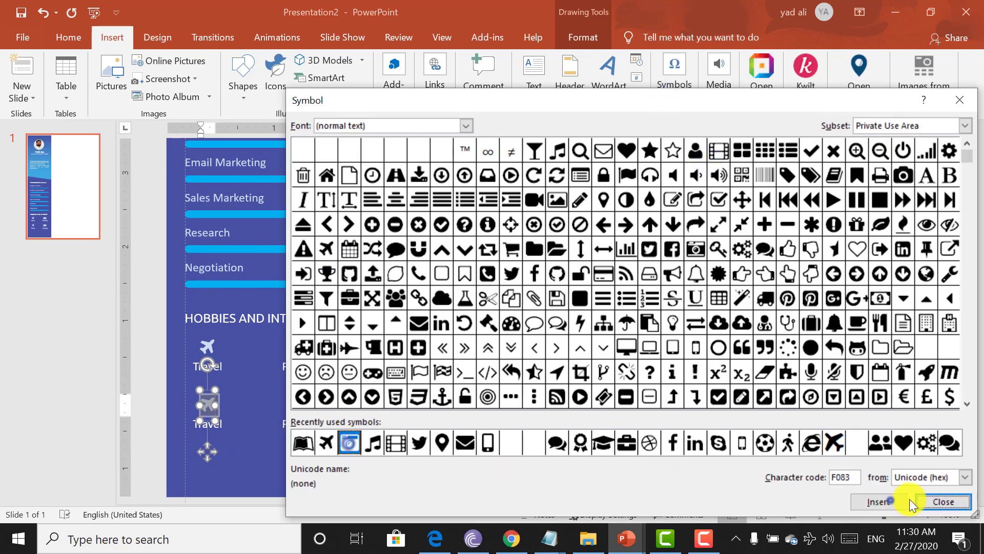
{"action": "left_click", "coordinate": [943, 501]}
{"action": "double_click", "coordinate": [220, 424]}
{"action": "key", "text": "BackSpace"}
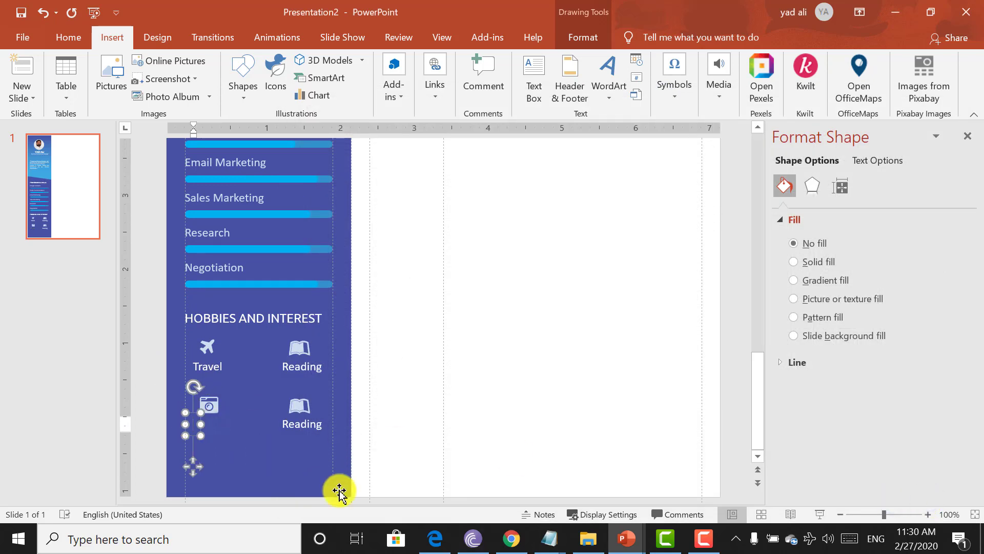
{"action": "type", "text": "Photography"}
{"action": "left_click", "coordinate": [251, 412]}
{"action": "key", "text": "Left"}
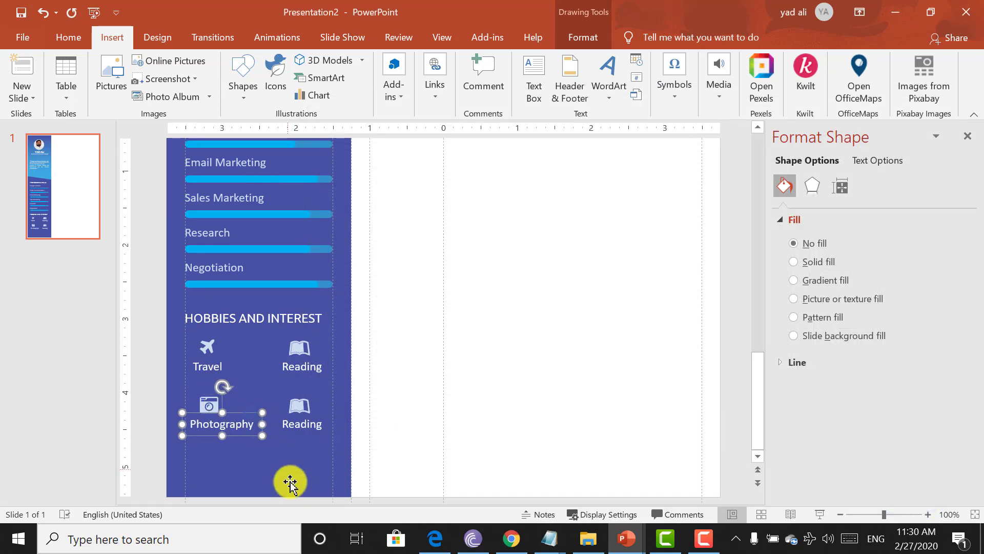
{"action": "key", "text": "Left"}
{"action": "key", "text": "Left"}
{"action": "left_click", "coordinate": [290, 482]}
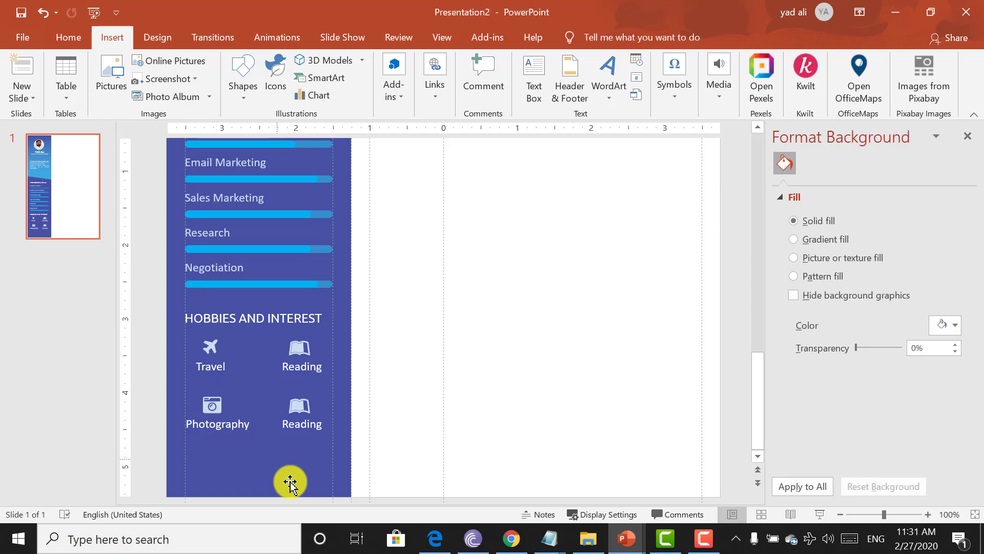
{"action": "left_click", "coordinate": [301, 403]}
- Replace the lower Reading icon with the soccer-ball symbol
{"action": "left_click", "coordinate": [297, 406]}
{"action": "left_click", "coordinate": [675, 77]}
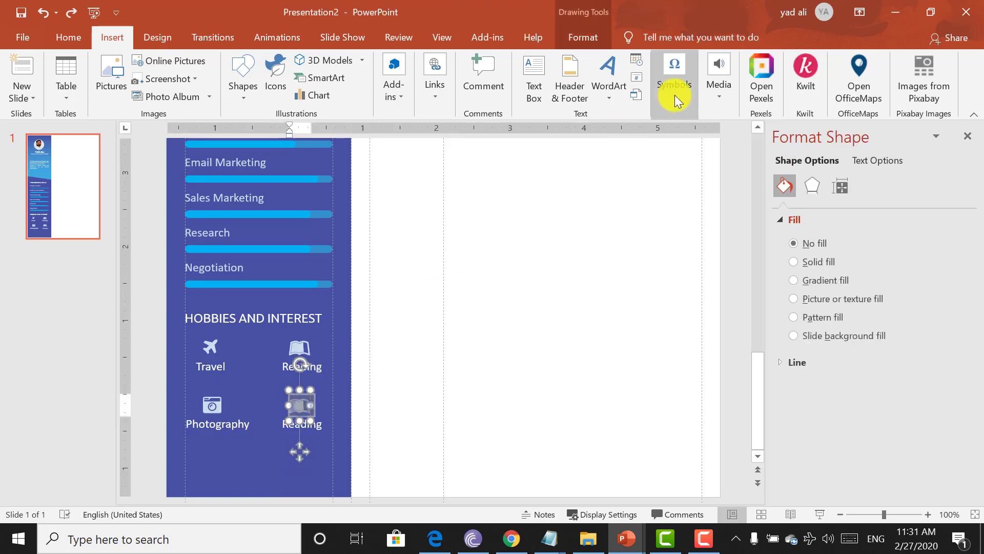
{"action": "left_click", "coordinate": [674, 156]}
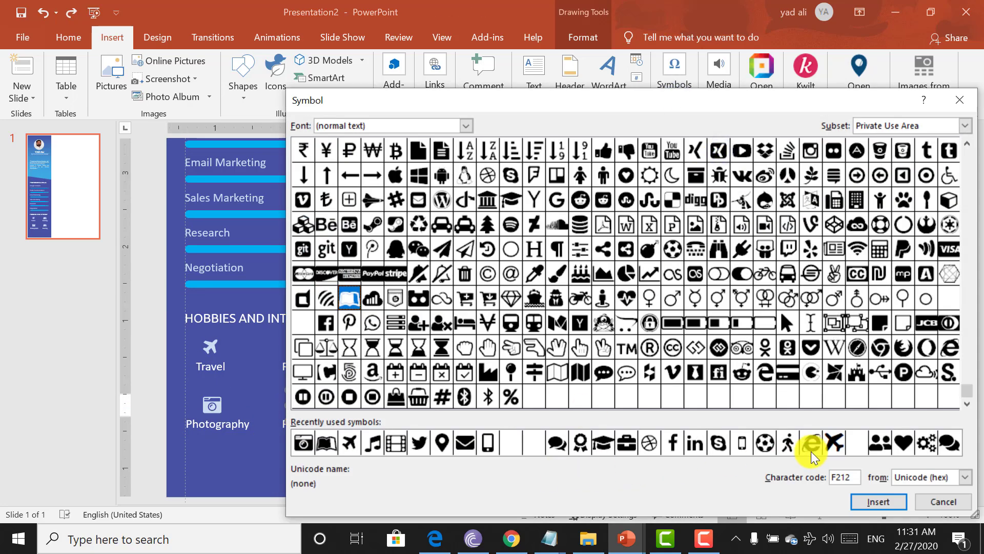
{"action": "left_click", "coordinate": [765, 442]}
{"action": "left_click", "coordinate": [878, 502]}
- Relabel the lower-right item 'Sports' and nudge it slightly right
{"action": "double_click", "coordinate": [302, 423]}
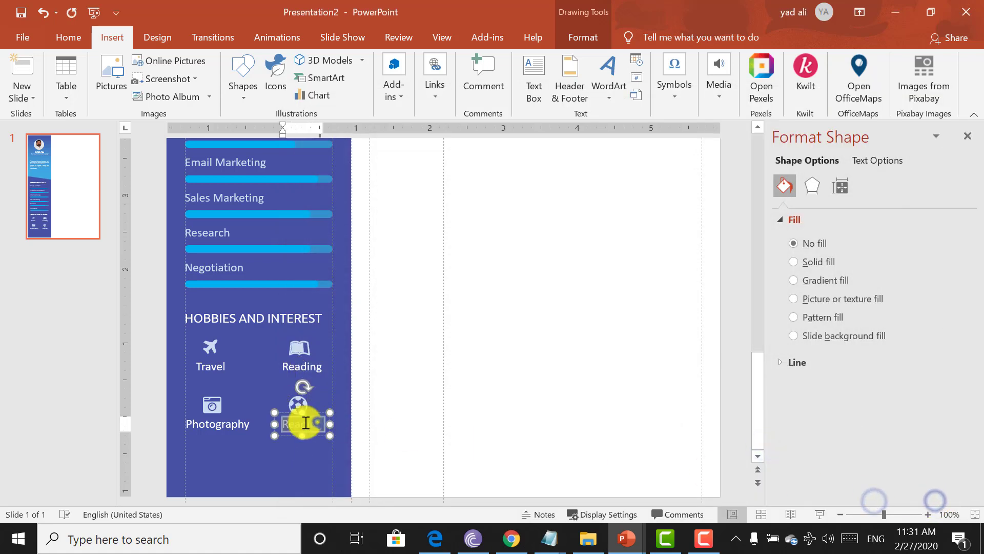
{"action": "type", "text": "Sports"}
{"action": "left_click", "coordinate": [401, 426]}
{"action": "left_click", "coordinate": [307, 422]}
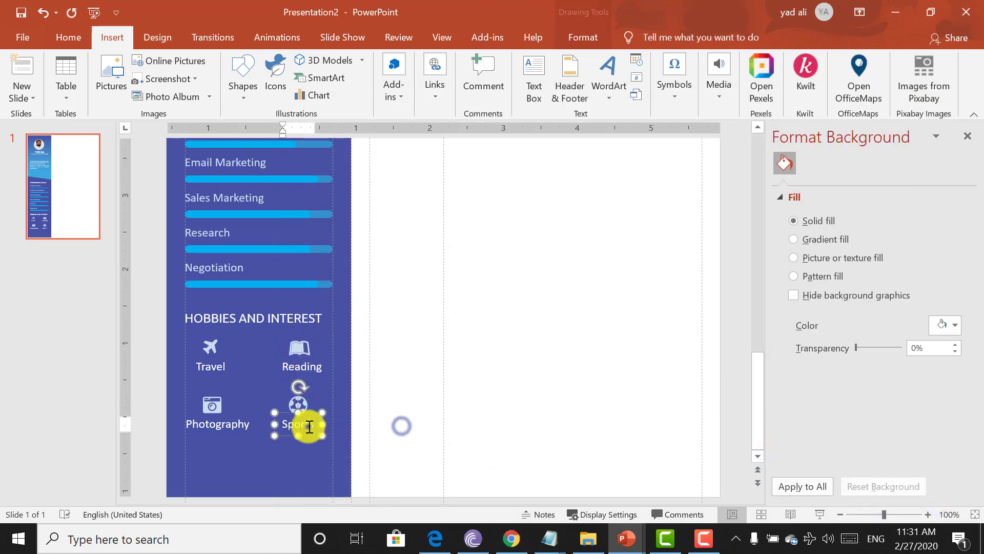
{"action": "key", "text": "Right"}
{"action": "left_click", "coordinate": [385, 431]}
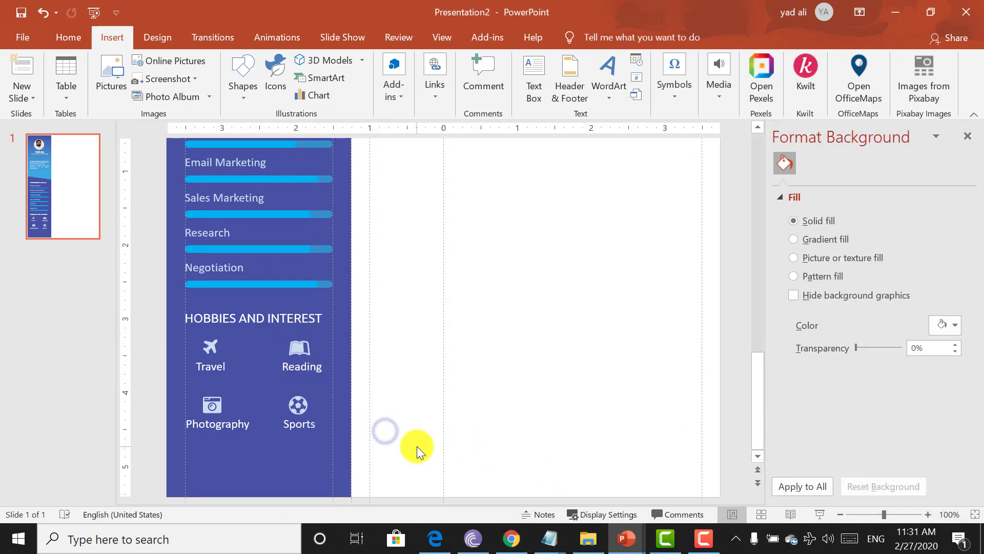
{"action": "scroll", "coordinate": [417, 446], "scroll_direction": "up", "scroll_amount": 5}
{"action": "left_click", "coordinate": [69, 37]}
{"action": "left_click", "coordinate": [121, 38]}
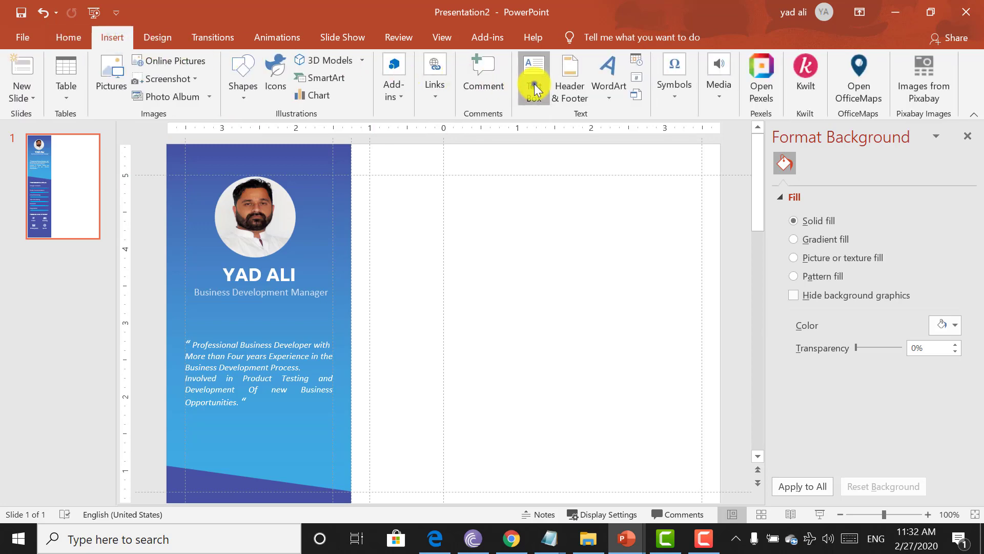
- Add a new text box beside the sidebar containing the phone symbol
{"action": "left_click", "coordinate": [533, 77]}
{"action": "left_click", "coordinate": [410, 221]}
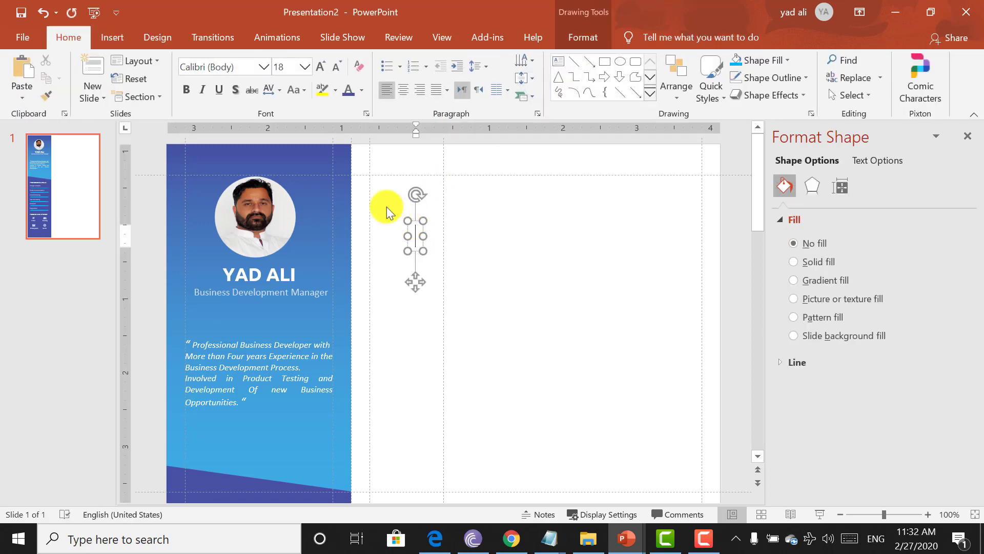
{"action": "left_click", "coordinate": [119, 39]}
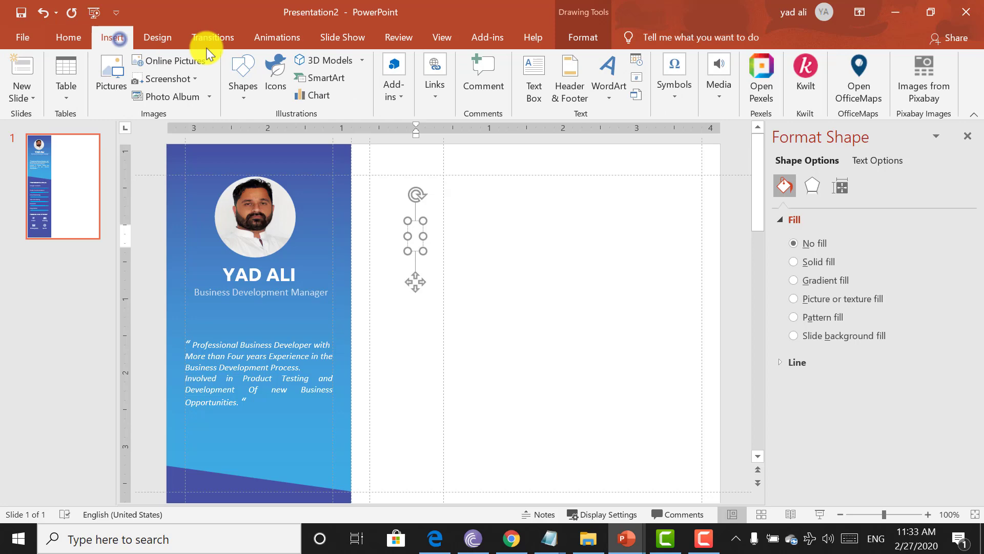
{"action": "left_click", "coordinate": [681, 95]}
{"action": "left_click", "coordinate": [717, 142]}
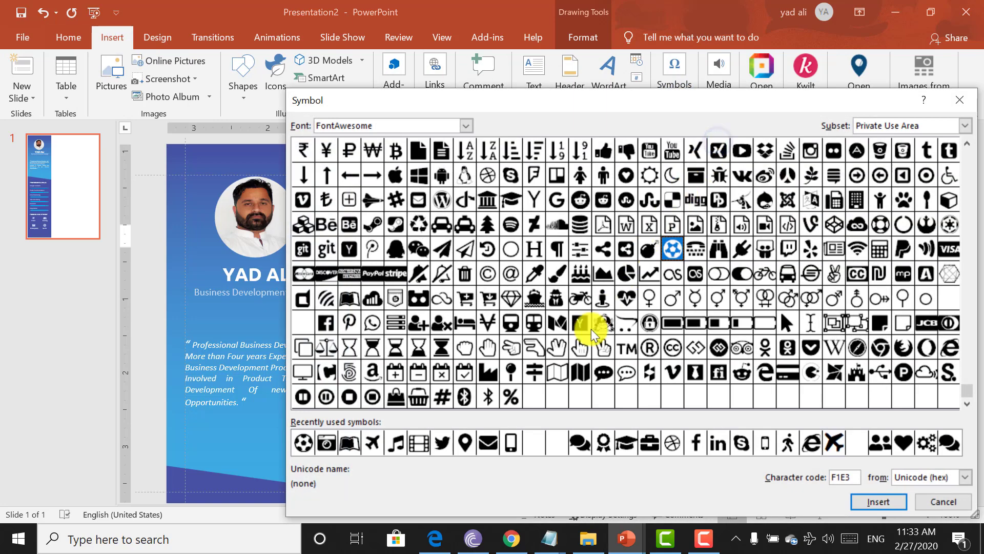
{"action": "left_click", "coordinate": [514, 443]}
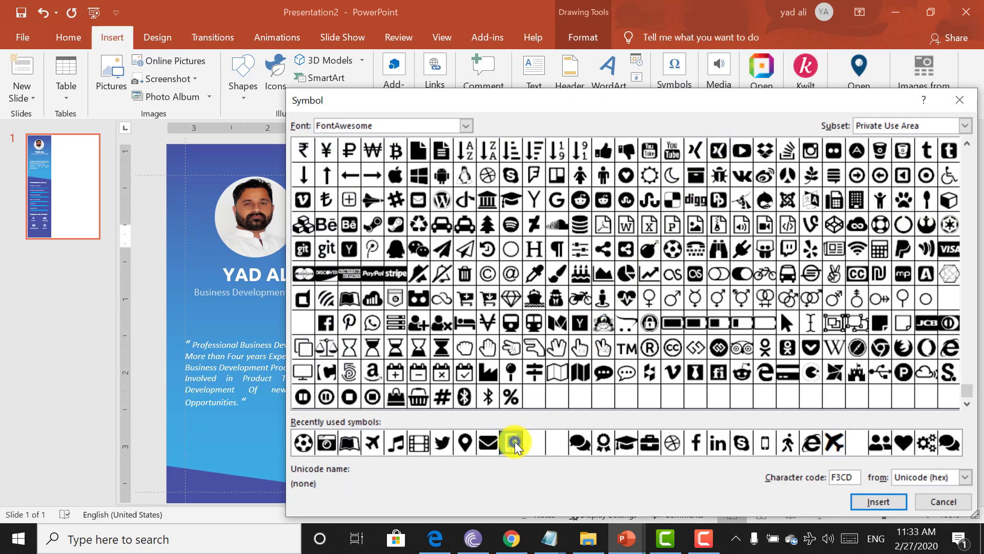
{"action": "left_click", "coordinate": [878, 502]}
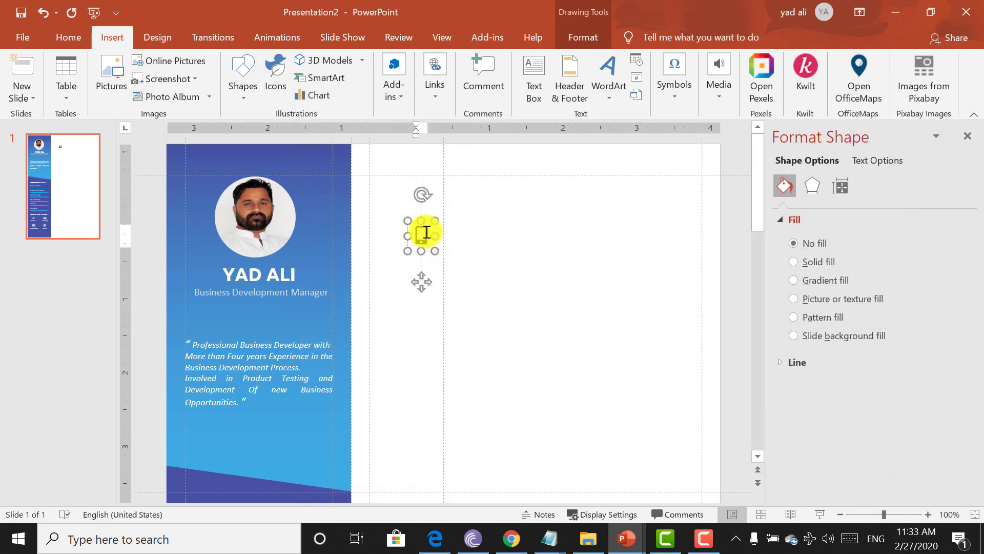
- Make the phone icon blue at 12 pt with a 0" right margin
{"action": "double_click", "coordinate": [426, 232]}
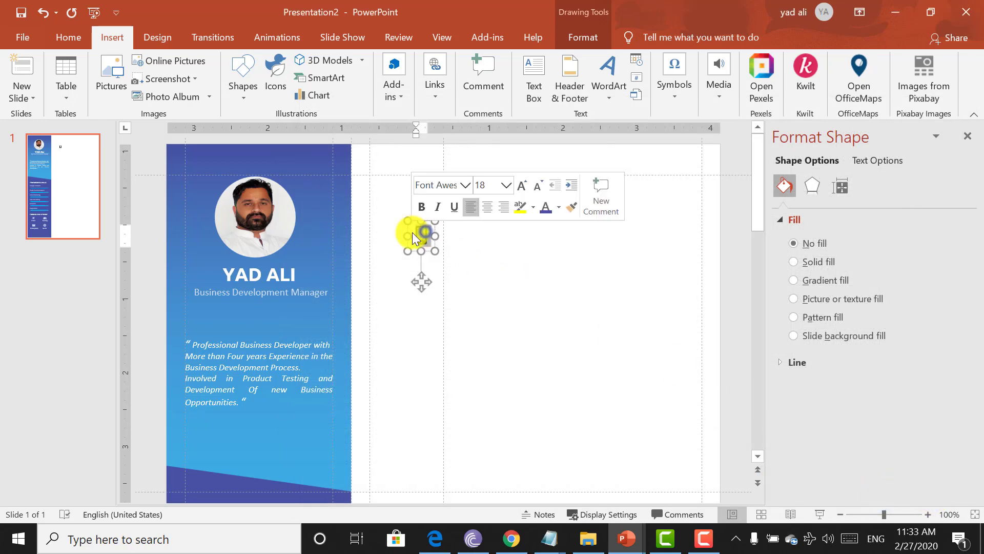
{"action": "left_click", "coordinate": [57, 41]}
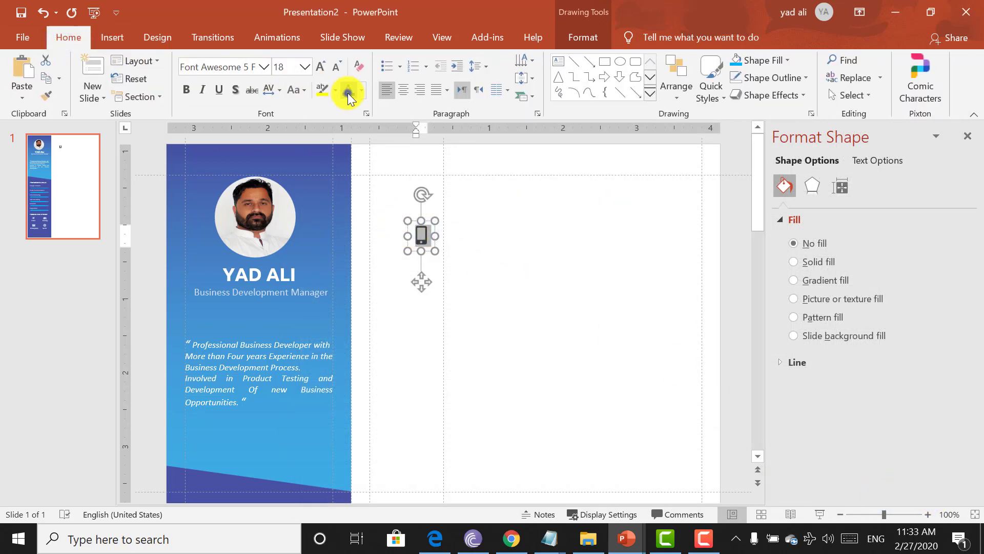
{"action": "left_click", "coordinate": [345, 92]}
{"action": "left_click", "coordinate": [293, 66]}
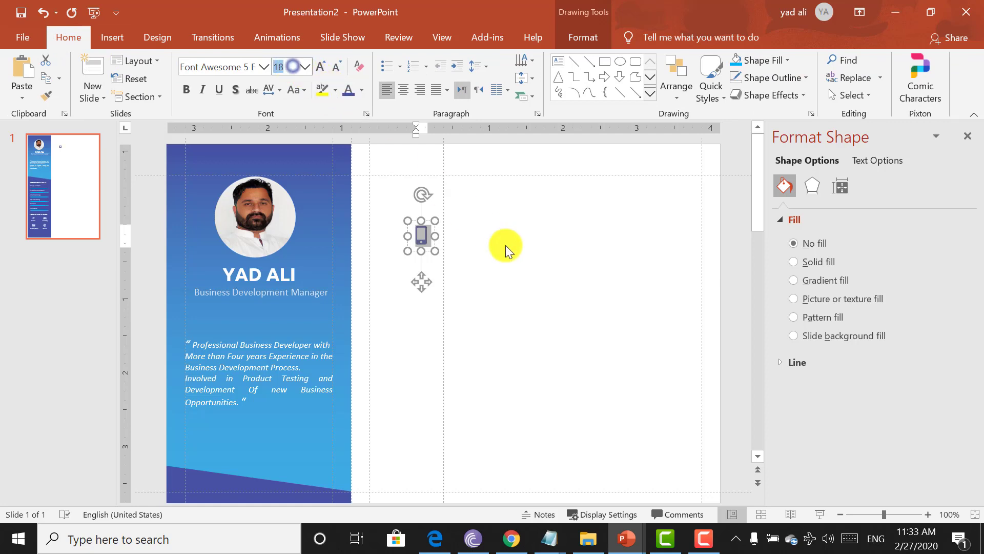
{"action": "type", "text": "12"}
{"action": "key", "text": "Return"}
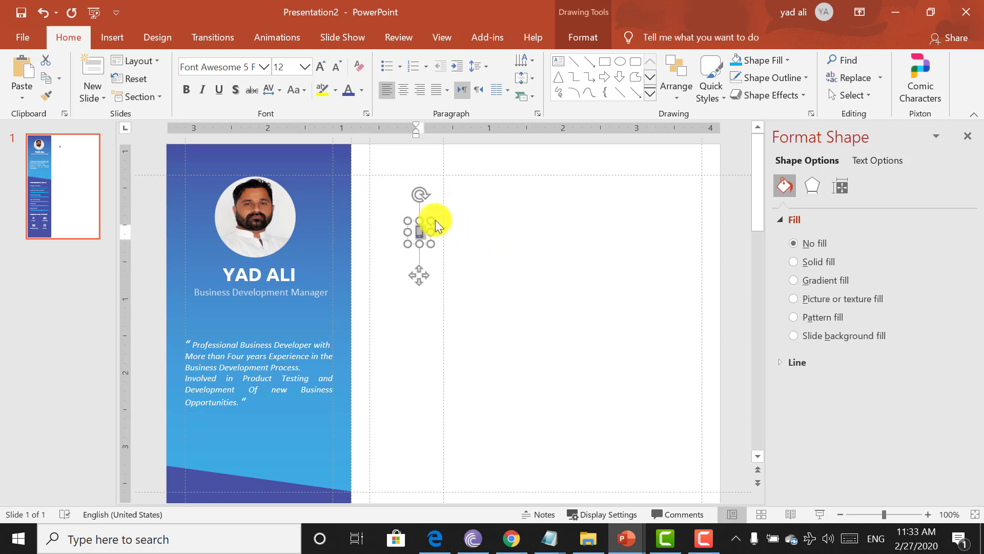
{"action": "left_click", "coordinate": [838, 187]}
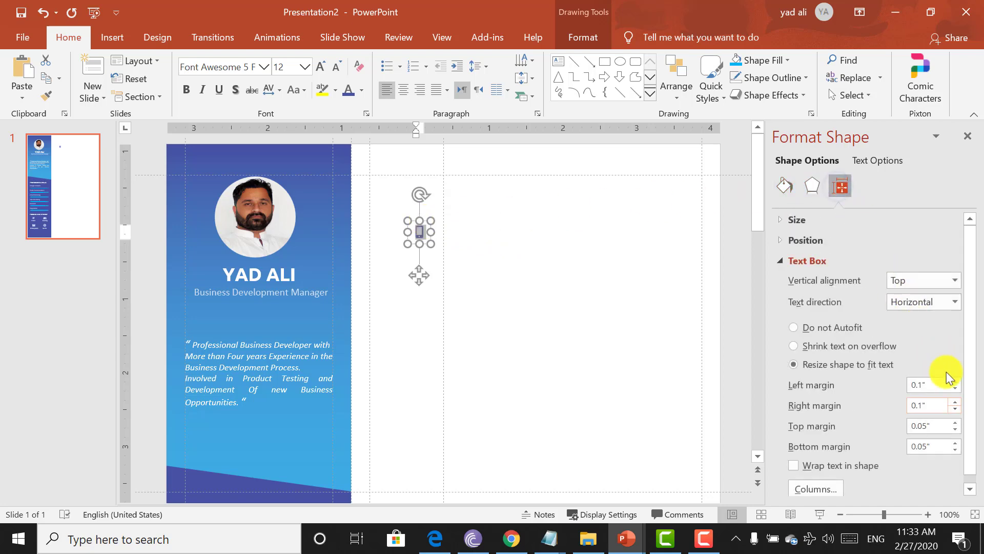
{"action": "left_click", "coordinate": [955, 409]}
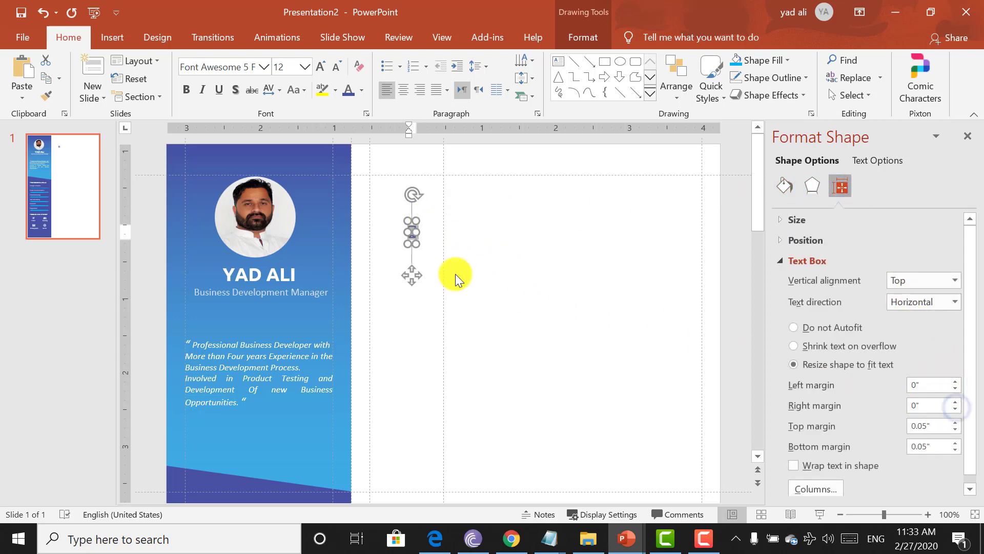
{"action": "scroll", "coordinate": [455, 274], "scroll_direction": "up", "scroll_amount": 5, "text": "ctrl"}
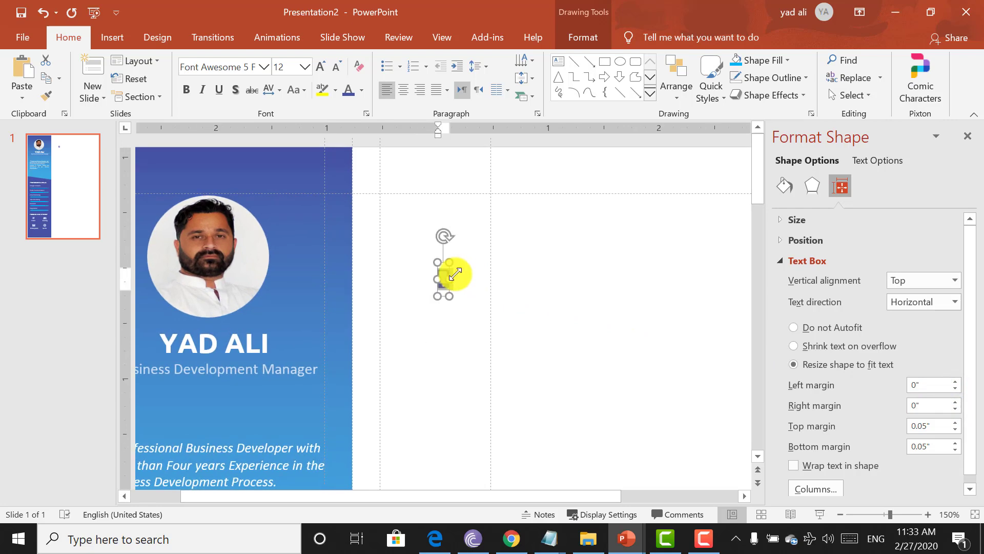
- Move the phone icon up near the top of the white column
{"action": "left_click", "coordinate": [484, 280]}
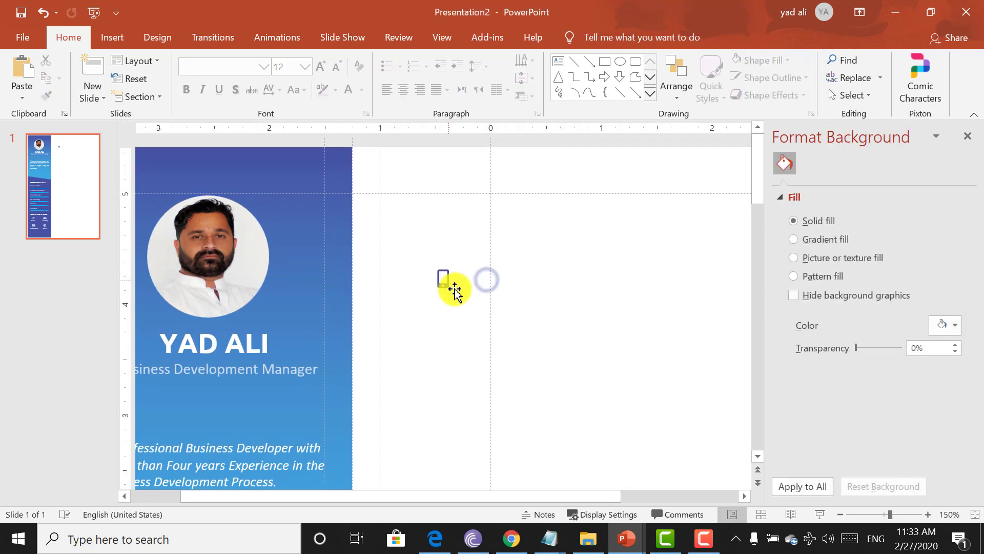
{"action": "left_click", "coordinate": [439, 264]}
{"action": "left_click_drag", "start_coordinate": [439, 264], "coordinate": [429, 223]}
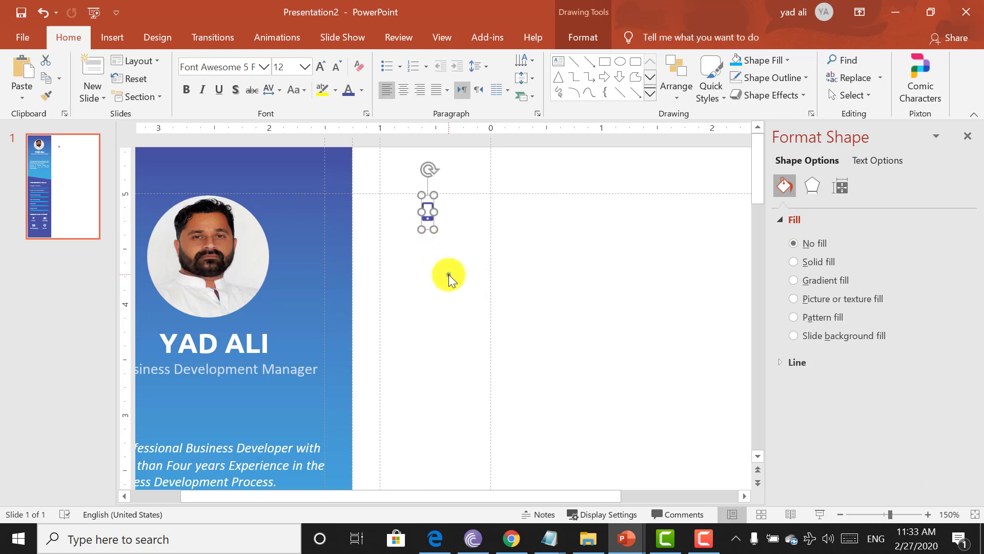
{"action": "left_click", "coordinate": [448, 274]}
- Add a text box containing the phone number at font size 10
{"action": "left_click", "coordinate": [121, 34]}
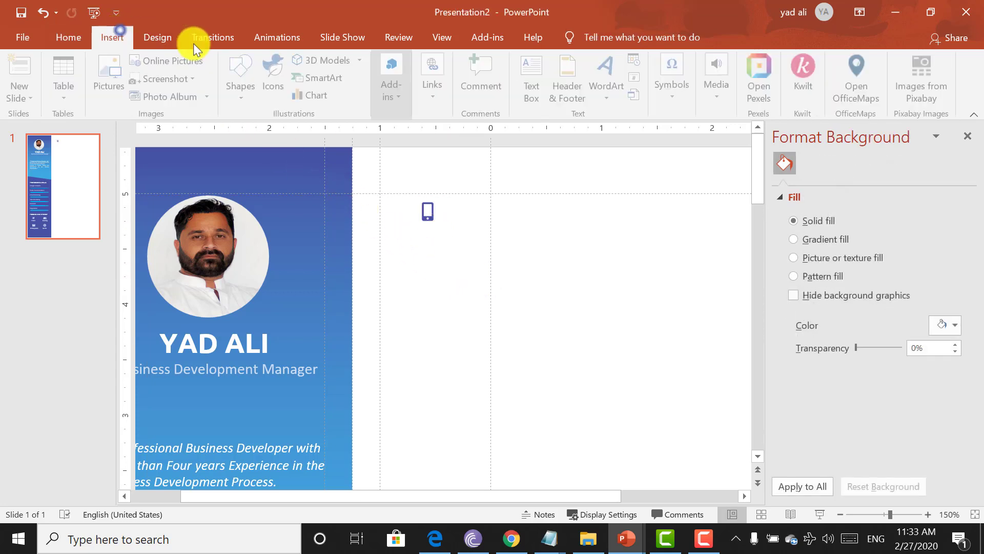
{"action": "left_click", "coordinate": [530, 95]}
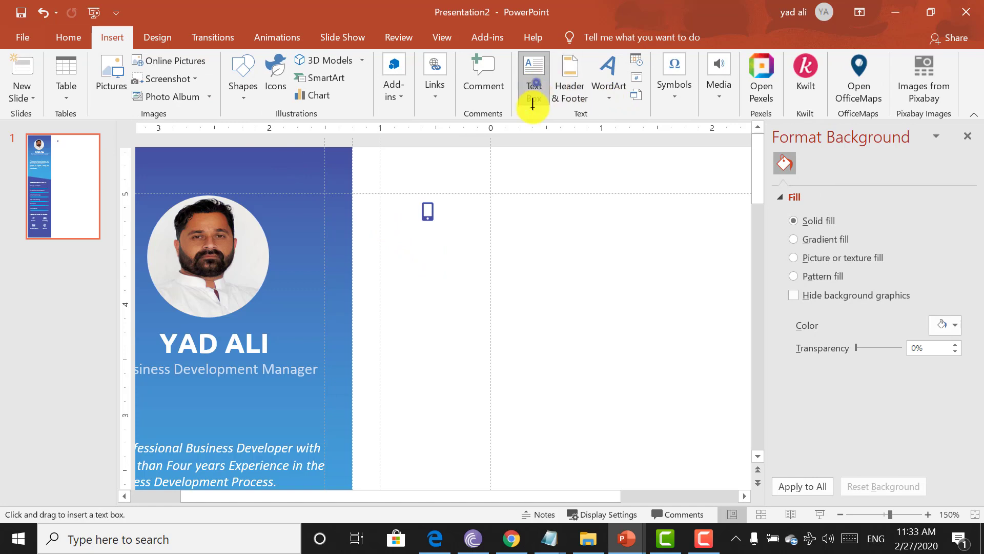
{"action": "left_click", "coordinate": [517, 234]}
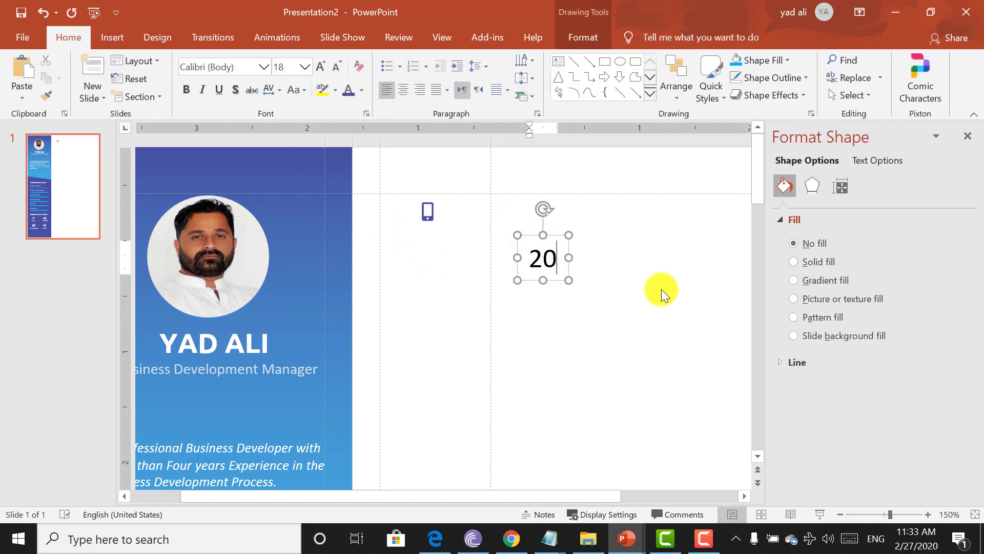
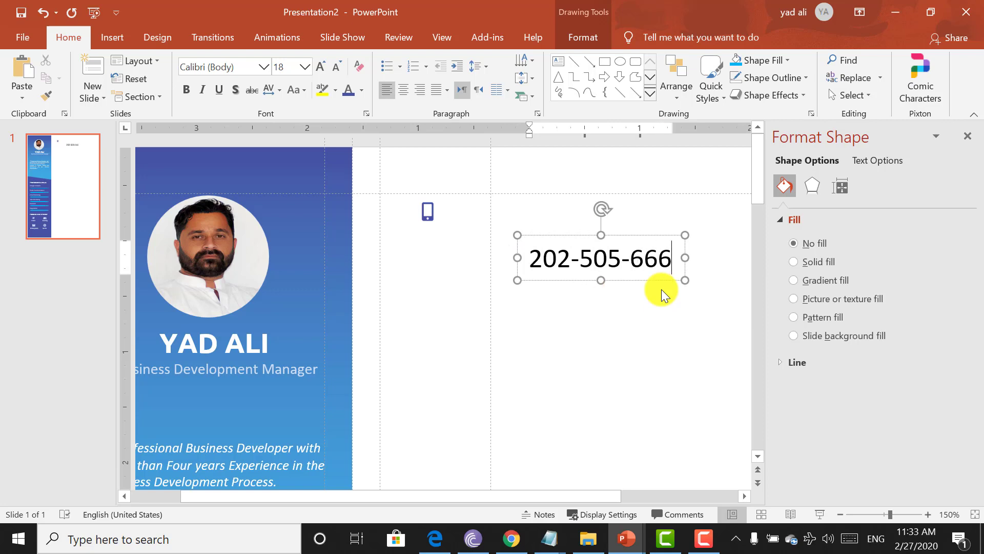
{"action": "left_click", "coordinate": [662, 235]}
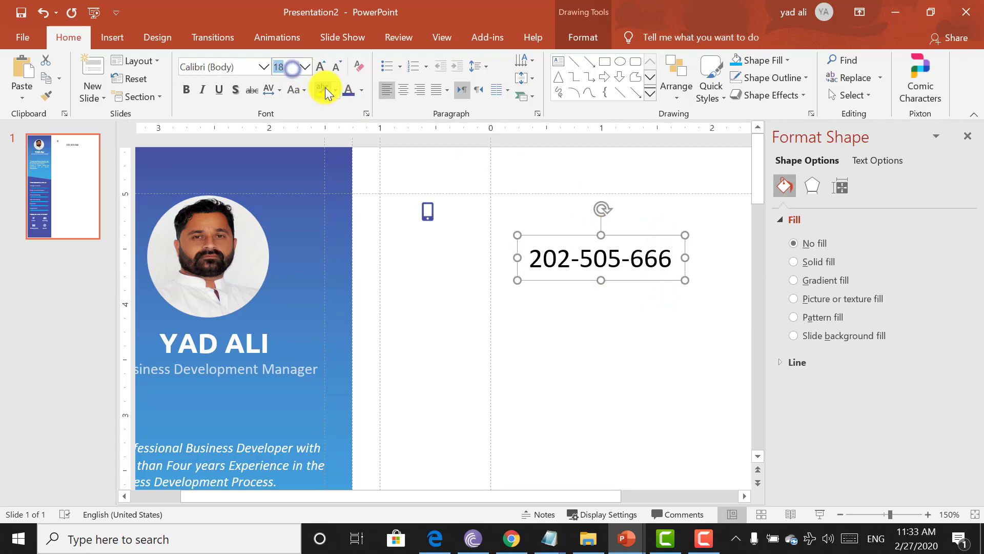
{"action": "type", "text": "12"}
{"action": "key", "text": "Return"}
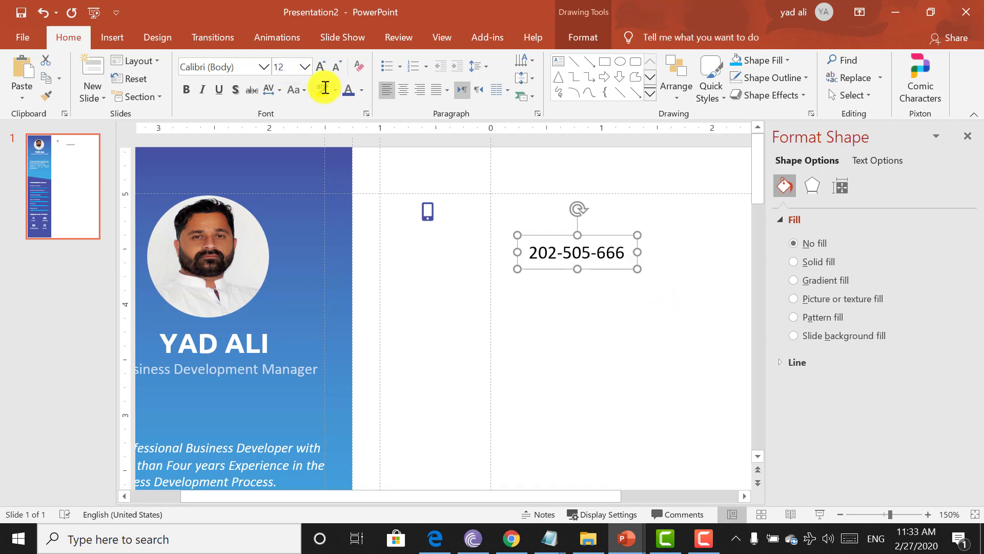
{"action": "key", "text": "Return"}
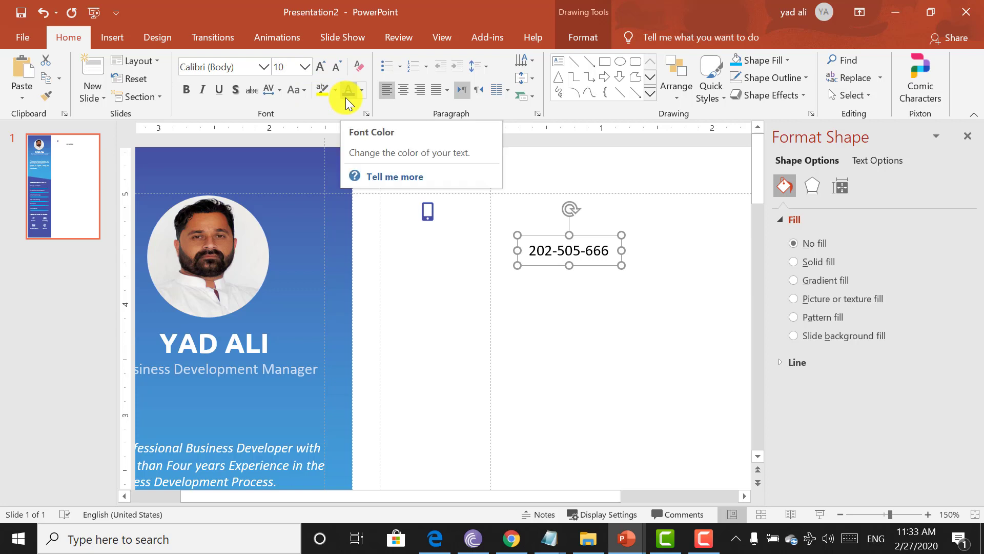
- Colour the phone number grey and place it beside the phone icon
{"action": "left_click", "coordinate": [361, 91]}
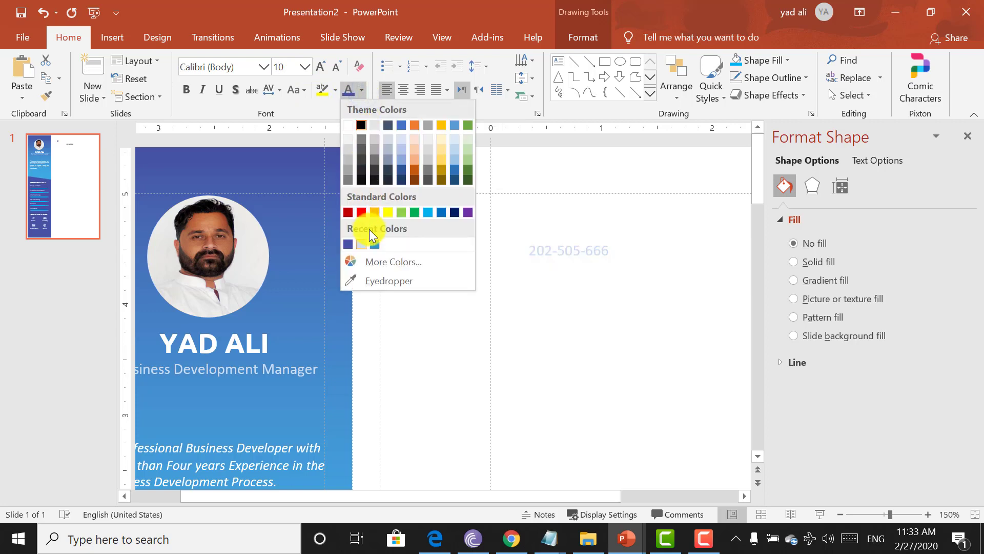
{"action": "left_click", "coordinate": [348, 180]}
{"action": "left_click_drag", "start_coordinate": [549, 235], "coordinate": [494, 198]}
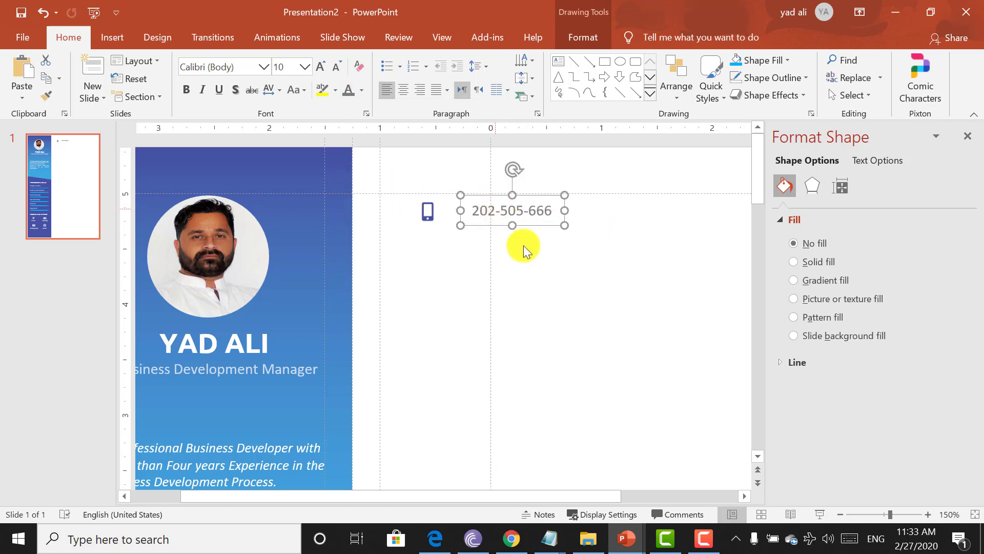
{"action": "key", "text": "ctrl+z"}
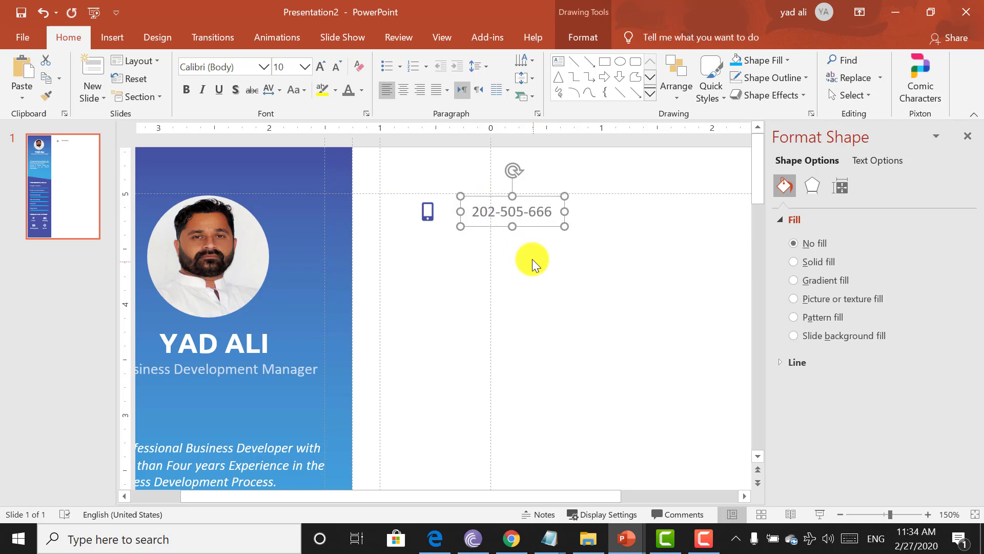
{"action": "left_click", "coordinate": [548, 272]}
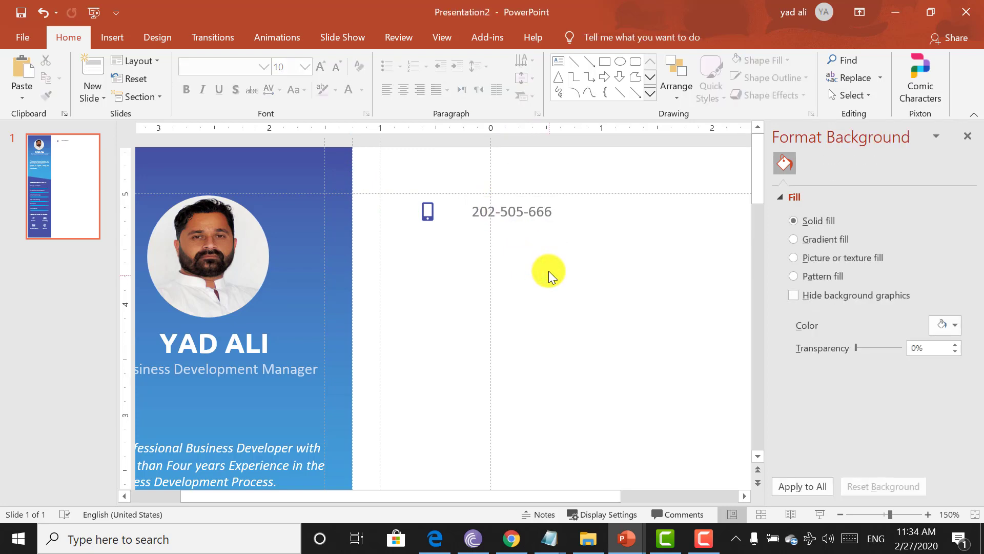
- Center-align the phone icon within its text box
{"action": "left_click", "coordinate": [438, 219]}
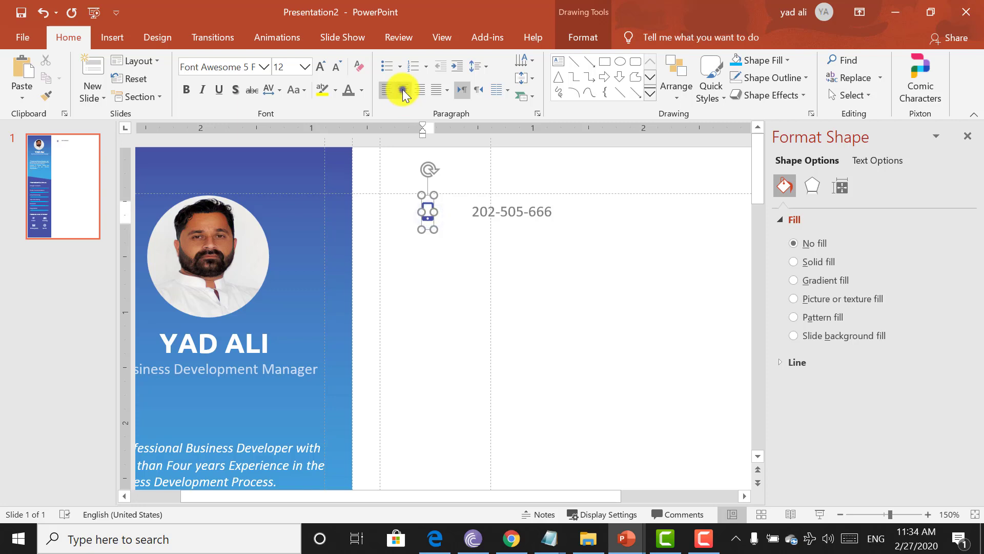
{"action": "left_click", "coordinate": [404, 92]}
{"action": "double_click", "coordinate": [426, 212]}
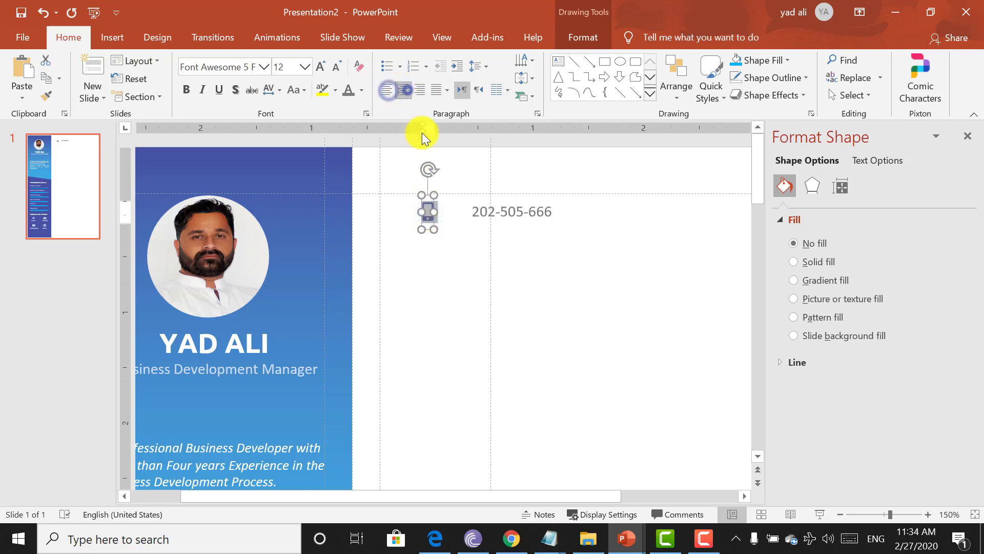
{"action": "left_click", "coordinate": [463, 258]}
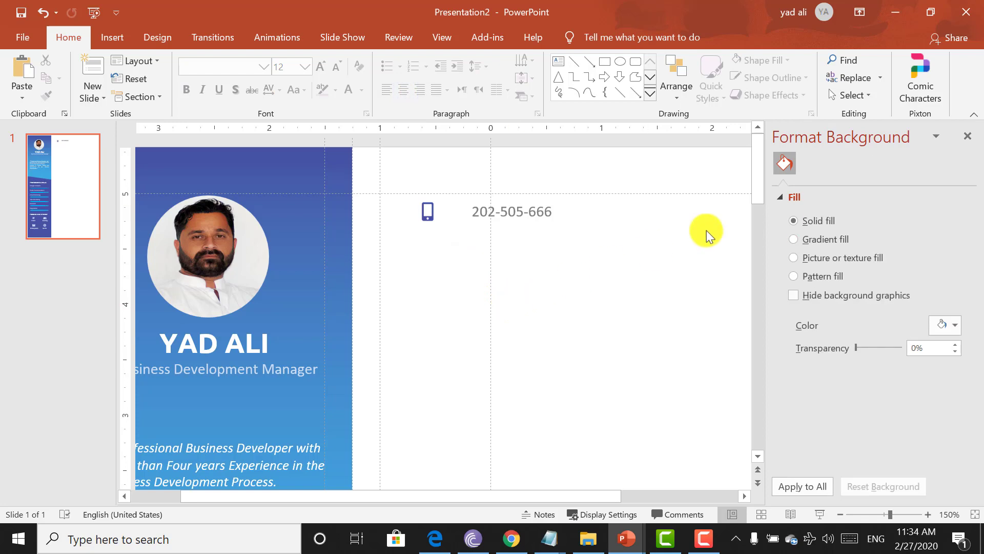
- Select the phone icon and number together and duplicate the row three times below
{"action": "left_click", "coordinate": [964, 136]}
{"action": "left_click_drag", "start_coordinate": [649, 265], "coordinate": [464, 169]}
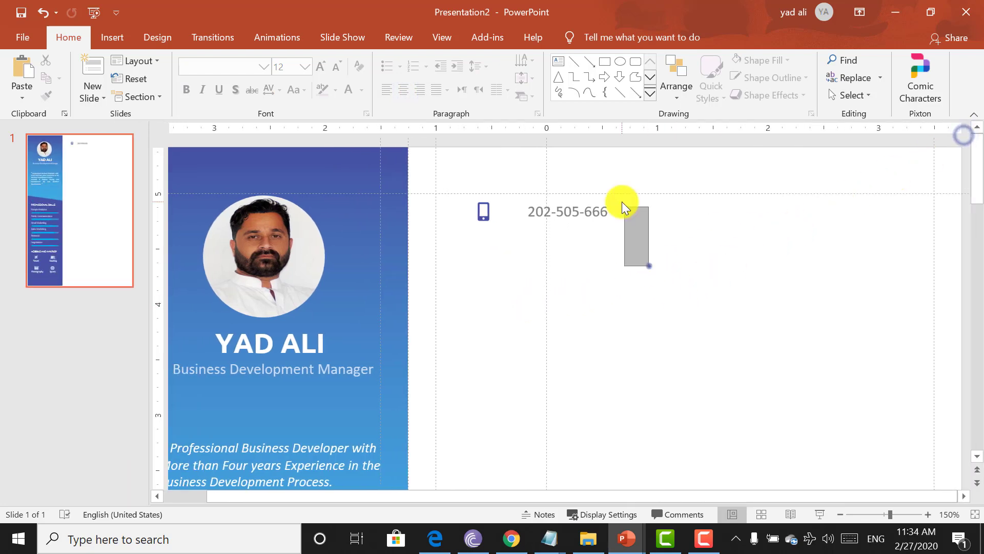
{"action": "left_click_drag", "start_coordinate": [533, 207], "coordinate": [556, 314]}
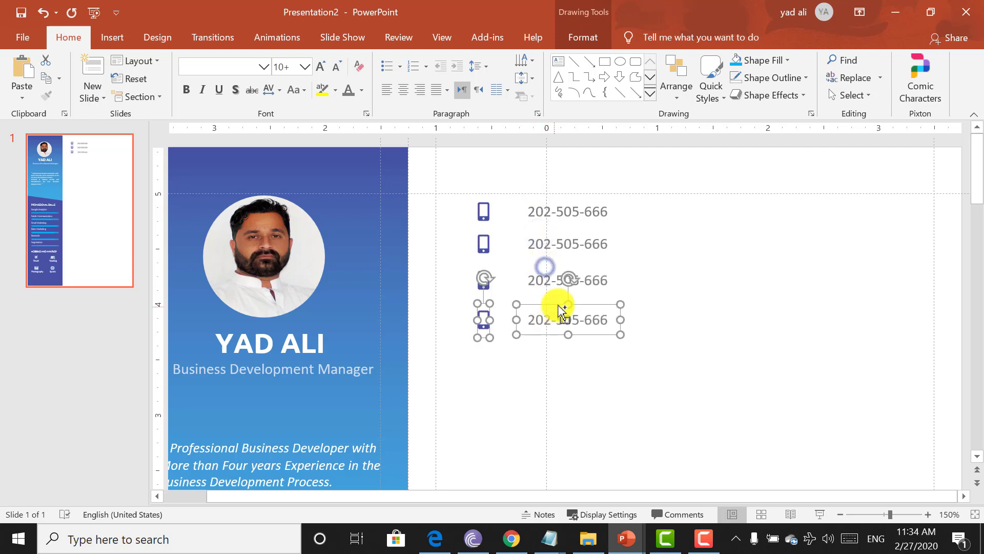
{"action": "left_click", "coordinate": [673, 252]}
- Turn the second row into the e-mail row with an envelope symbol and the e-mail address
{"action": "left_click", "coordinate": [489, 241]}
{"action": "left_click", "coordinate": [122, 38]}
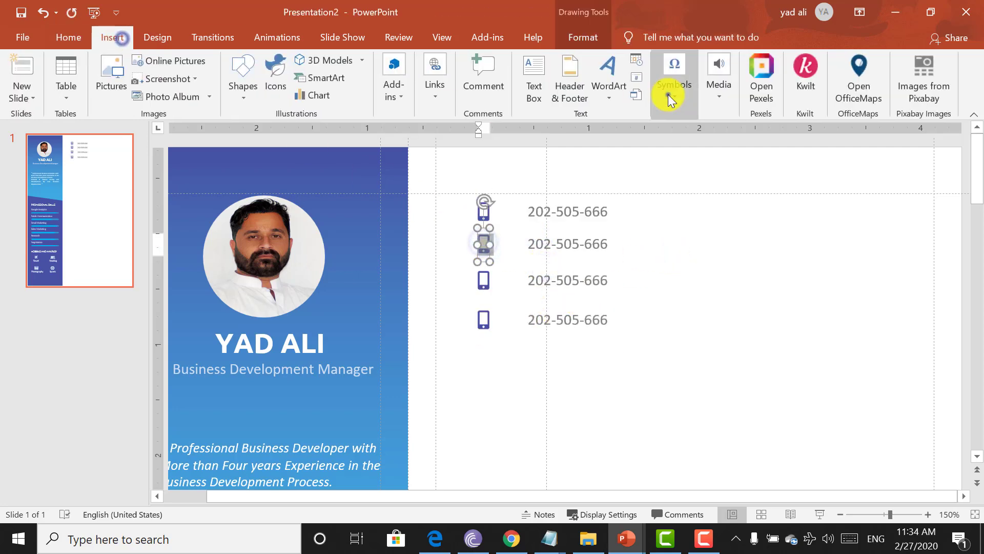
{"action": "left_click", "coordinate": [671, 85]}
{"action": "left_click", "coordinate": [512, 441]}
{"action": "left_click", "coordinate": [878, 501]}
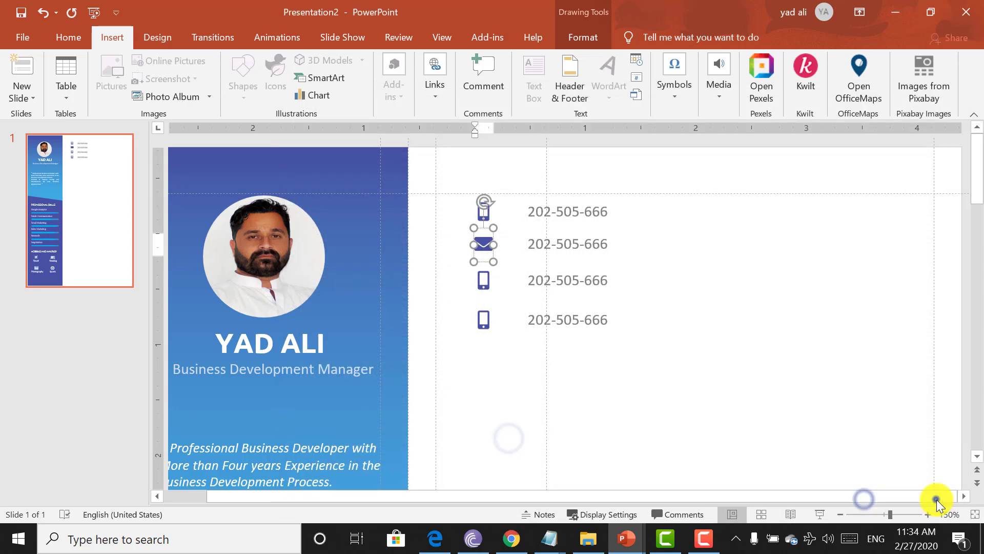
{"action": "left_click_drag", "start_coordinate": [531, 244], "coordinate": [609, 244]}
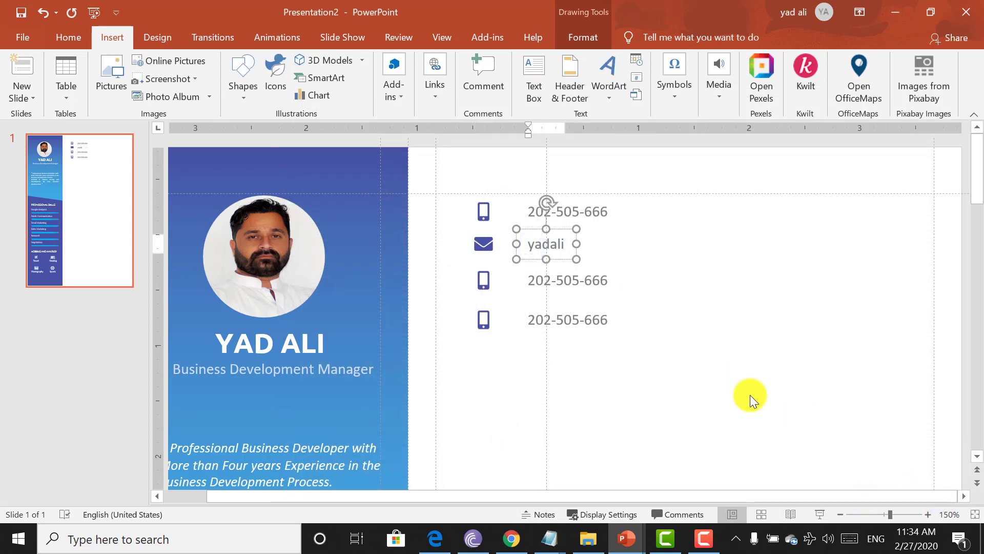
{"action": "left_click", "coordinate": [629, 283]}
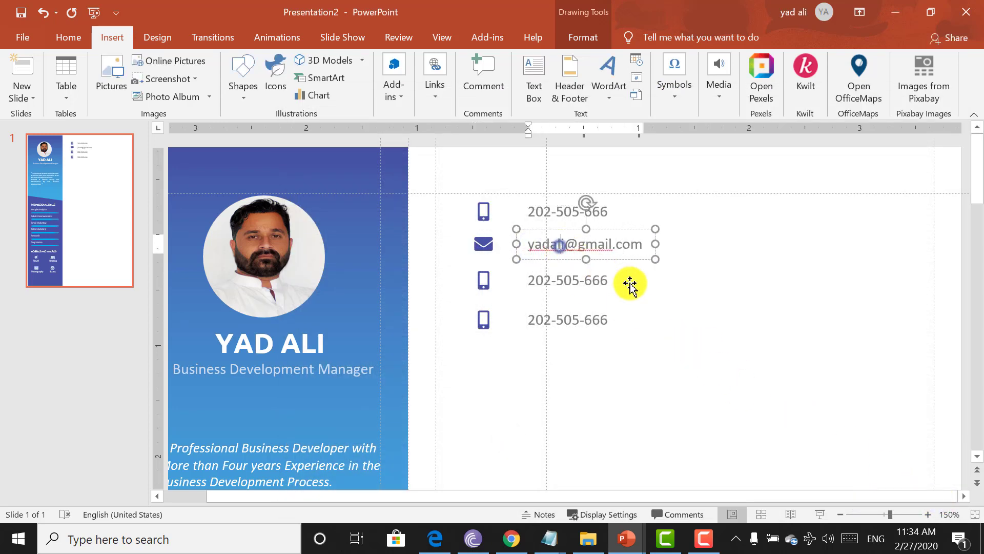
- Give the third row a location-pin symbol and the text 'New York USA'
{"action": "left_click", "coordinate": [487, 279]}
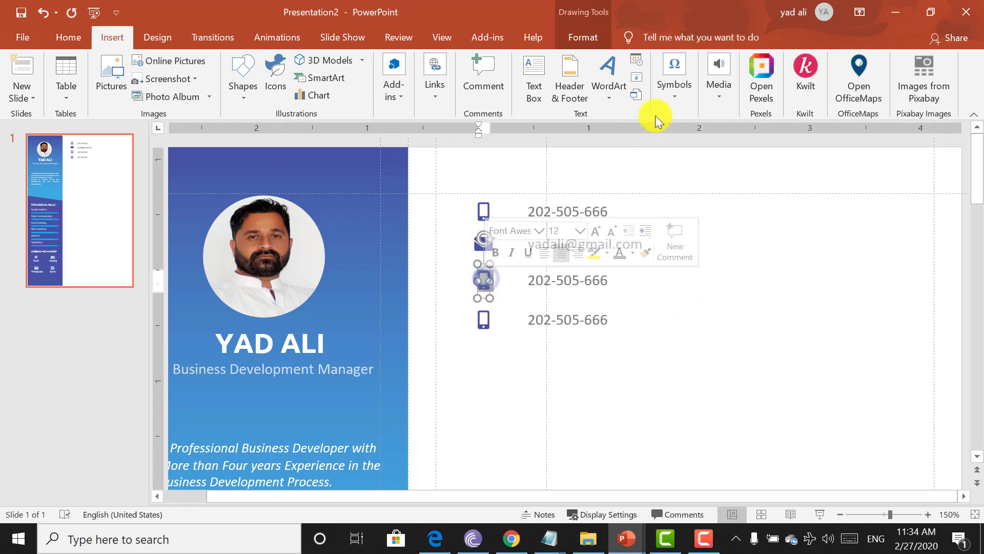
{"action": "left_click", "coordinate": [674, 97]}
{"action": "left_click", "coordinate": [712, 145]}
{"action": "left_click", "coordinate": [511, 442]}
{"action": "left_click", "coordinate": [878, 501]}
{"action": "left_click", "coordinate": [943, 501]}
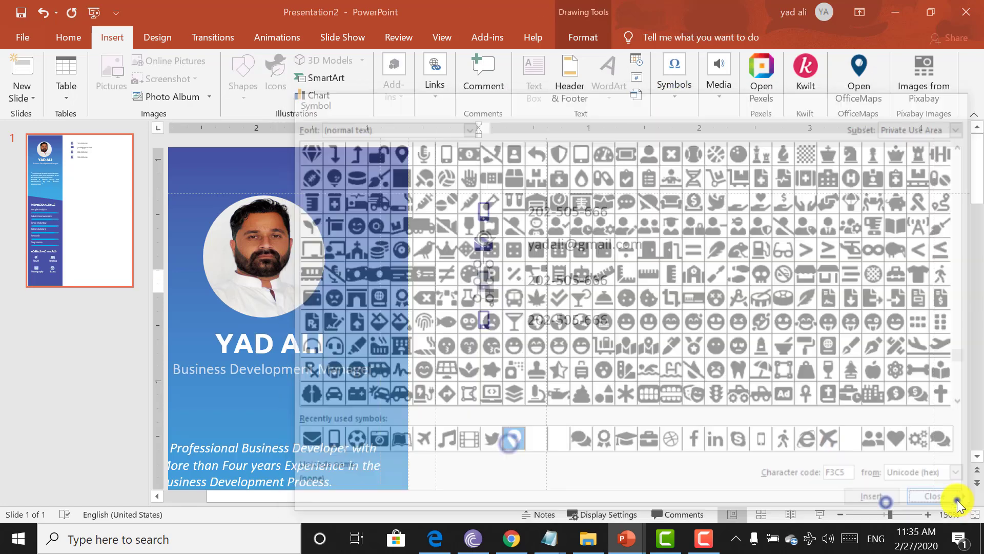
{"action": "left_click", "coordinate": [567, 279]}
{"action": "triple_click", "coordinate": [605, 280]}
{"action": "key", "text": "BackSpace"}
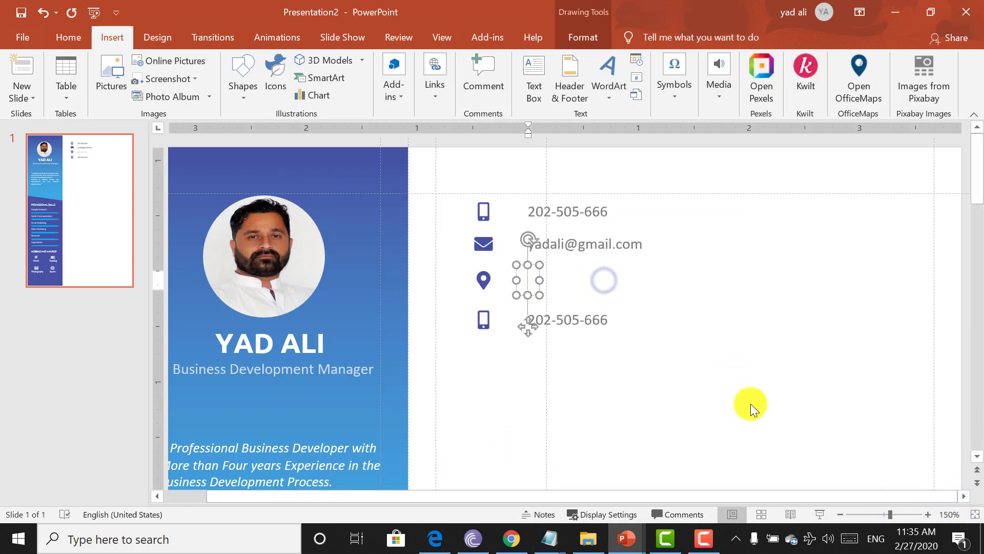
{"action": "type", "text": "New York USA"}
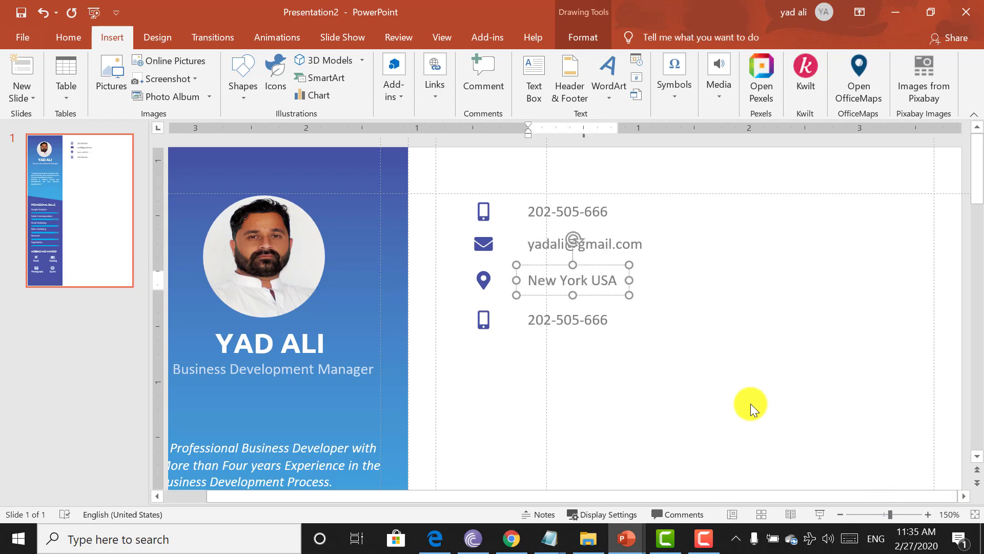
{"action": "left_click", "coordinate": [688, 404]}
- Give the fourth row a Skype symbol and the Skype username
{"action": "left_click", "coordinate": [485, 318]}
{"action": "left_click", "coordinate": [673, 87]}
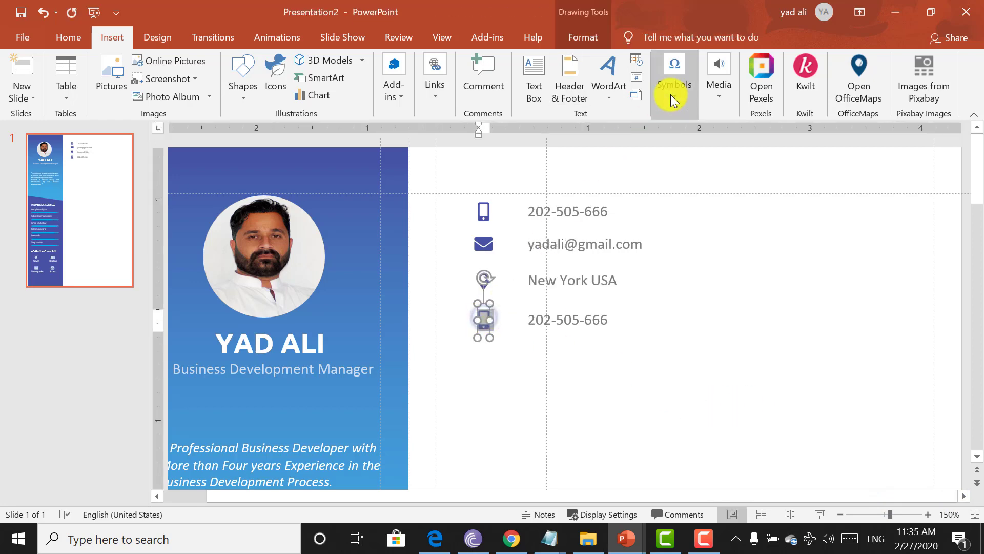
{"action": "left_click", "coordinate": [741, 442]}
{"action": "left_click", "coordinate": [898, 500]}
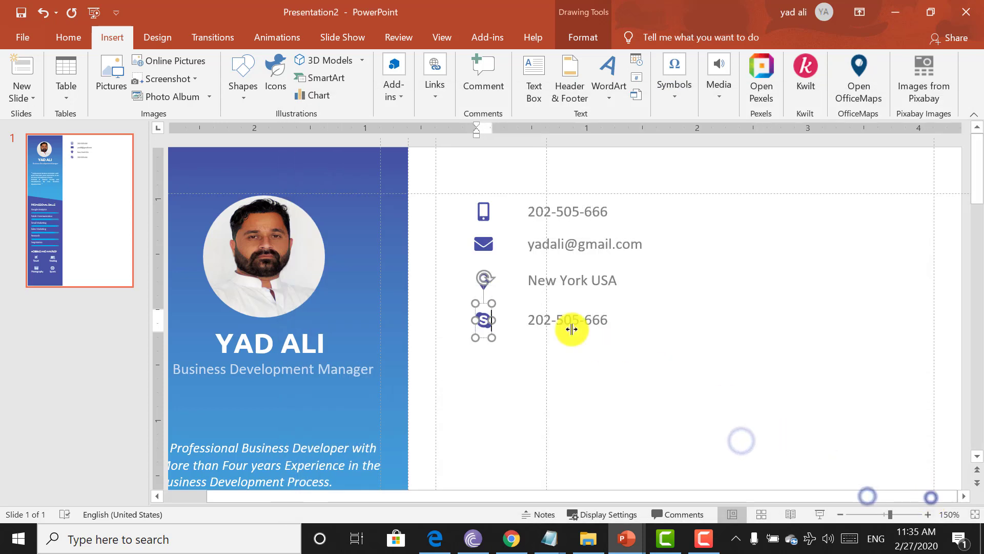
{"action": "left_click_drag", "start_coordinate": [536, 319], "coordinate": [607, 319]}
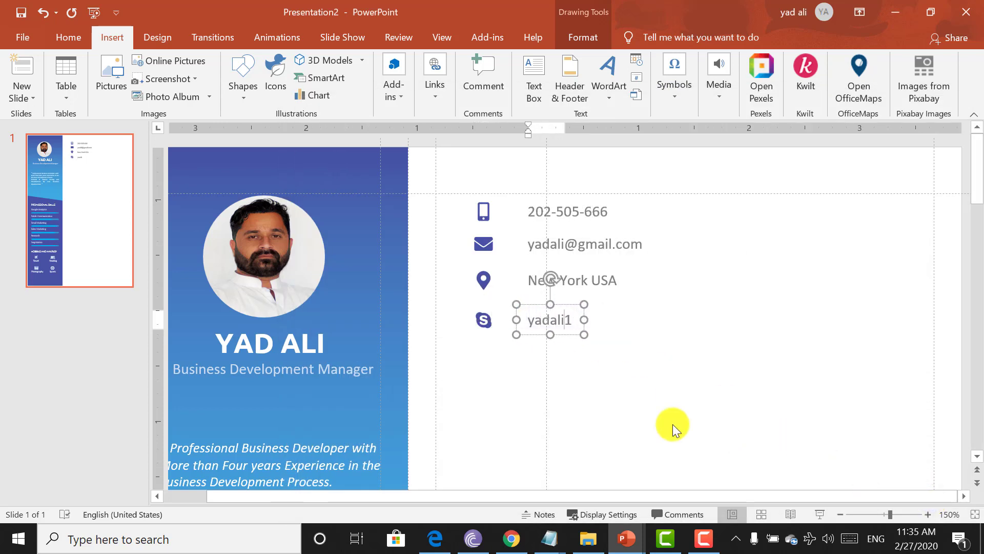
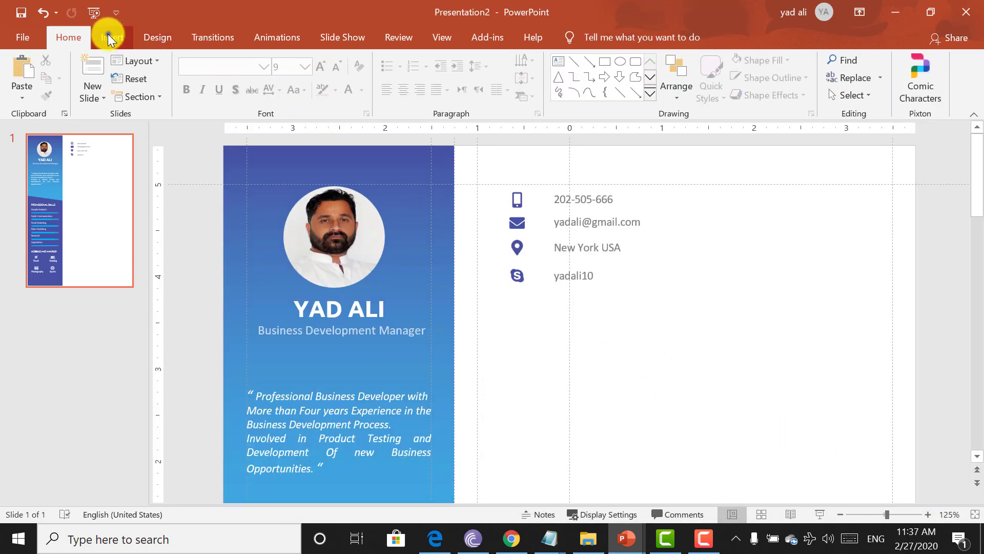
{"action": "left_click", "coordinate": [109, 38]}
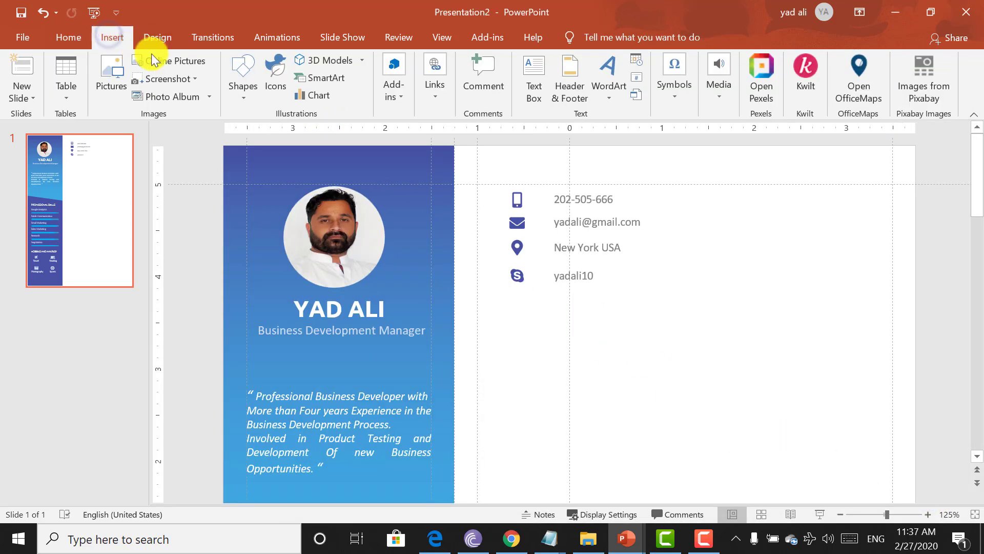
- Choose a shape from the Shapes gallery to draw beside the phone number row
{"action": "left_click", "coordinate": [243, 95]}
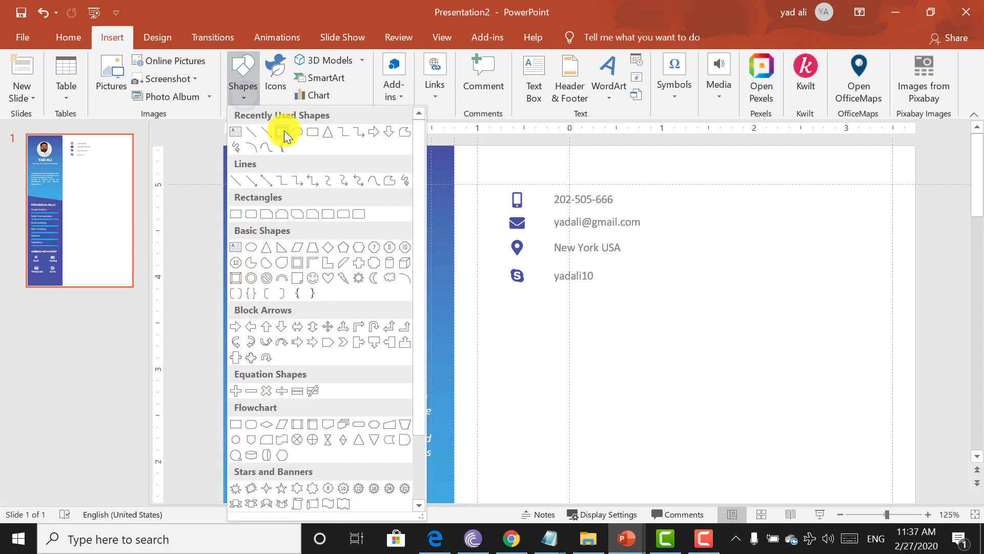
{"action": "left_click", "coordinate": [284, 130]}
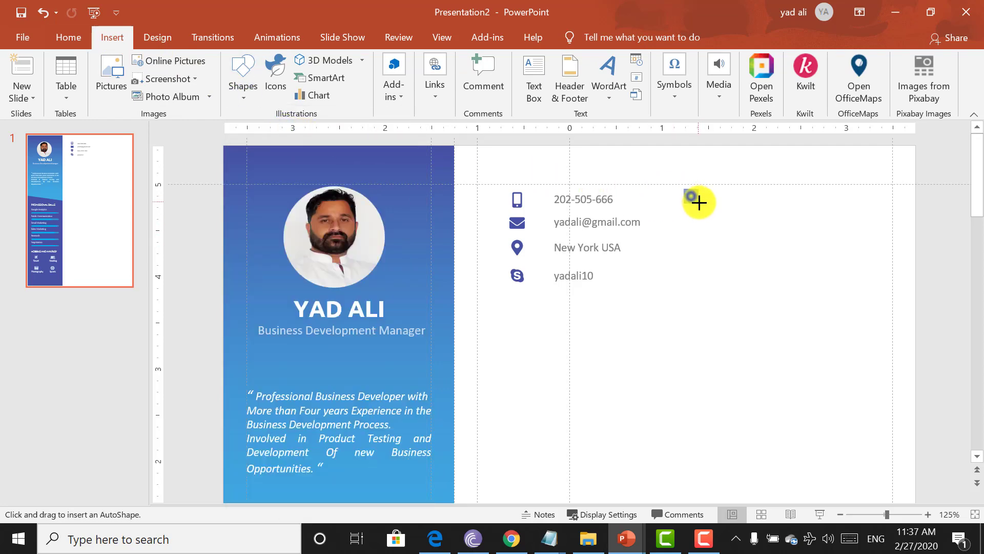
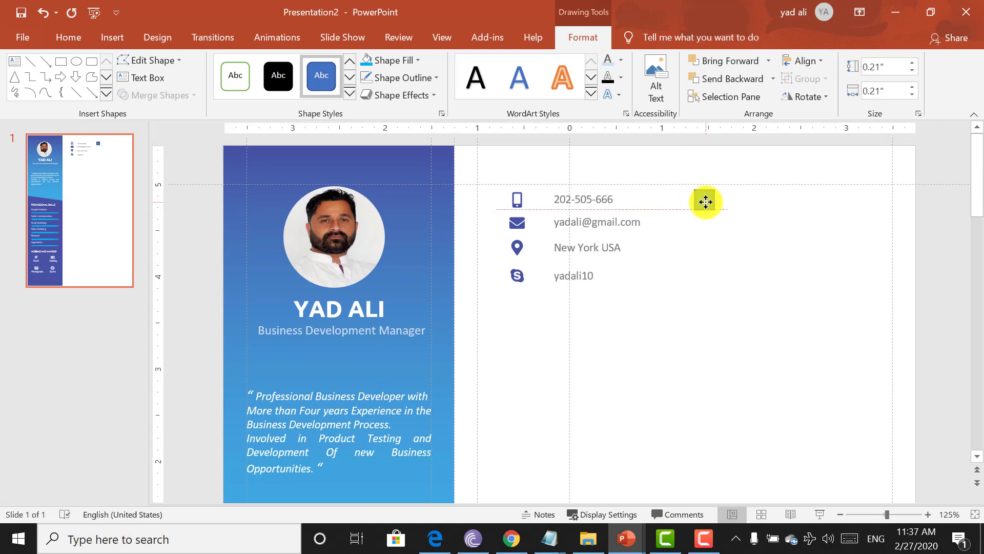
- Remove the small square's outline and fill it with the darker recent blue
{"action": "scroll", "coordinate": [749, 232], "scroll_direction": "up", "scroll_amount": 5, "text": "ctrl"}
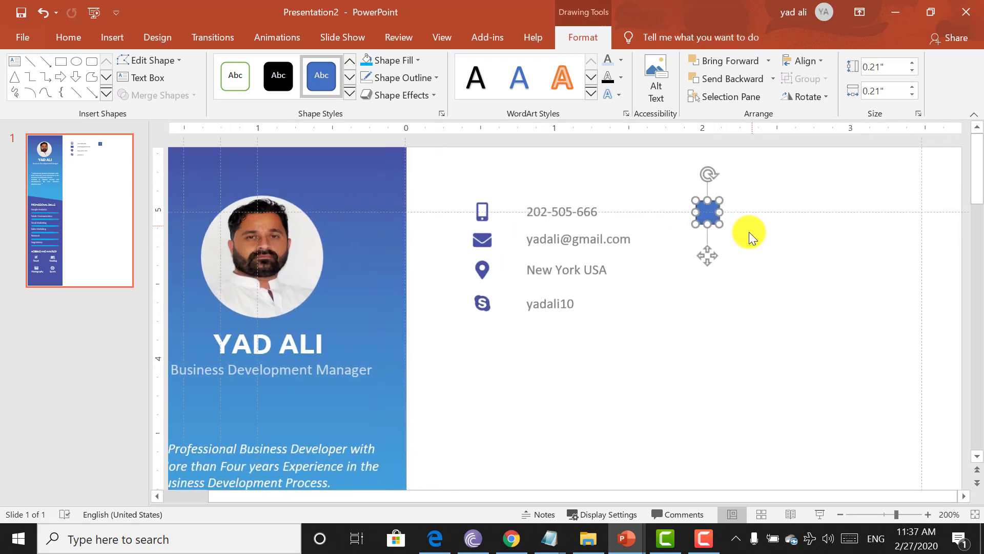
{"action": "left_click", "coordinate": [435, 76]}
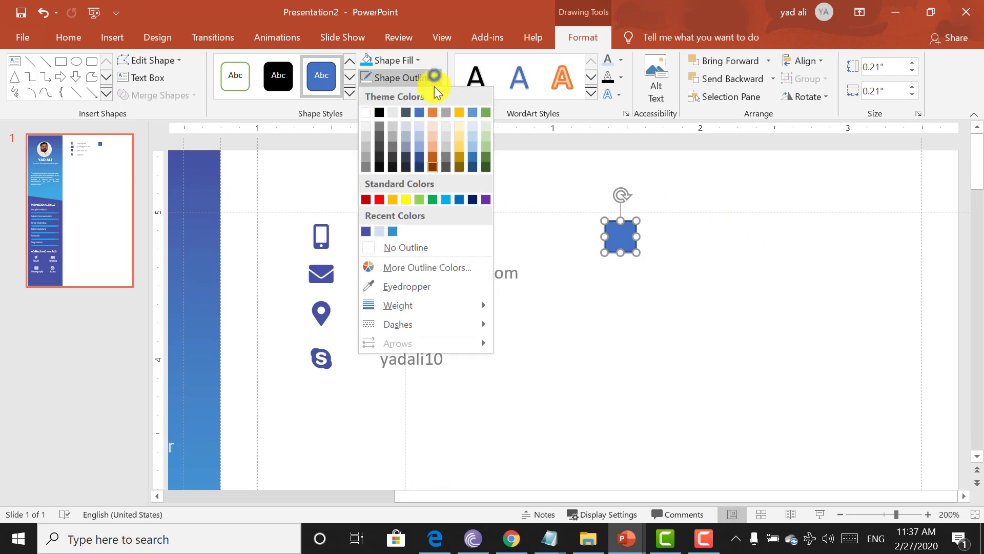
{"action": "left_click", "coordinate": [433, 247]}
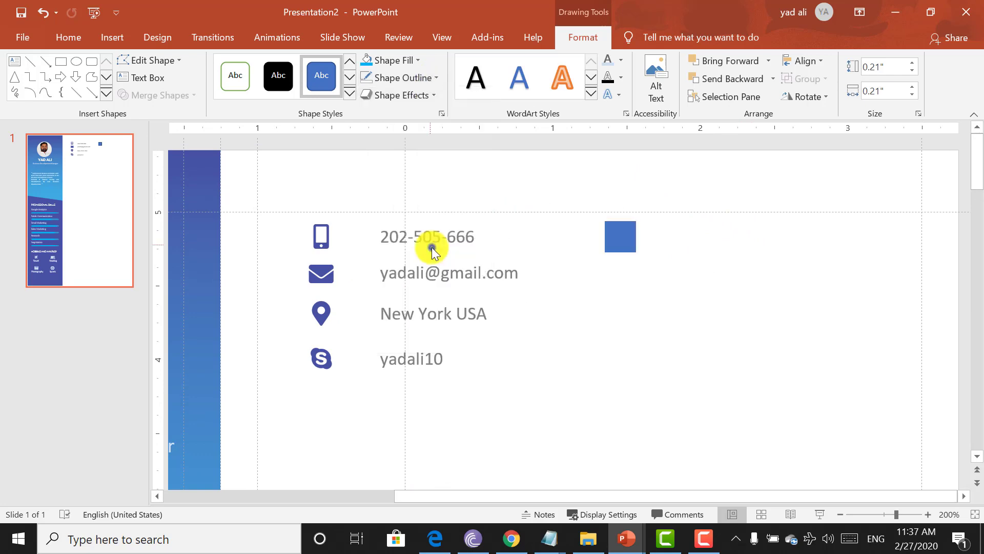
{"action": "left_click", "coordinate": [418, 61]}
{"action": "left_click", "coordinate": [367, 209]}
{"action": "left_click", "coordinate": [661, 331]}
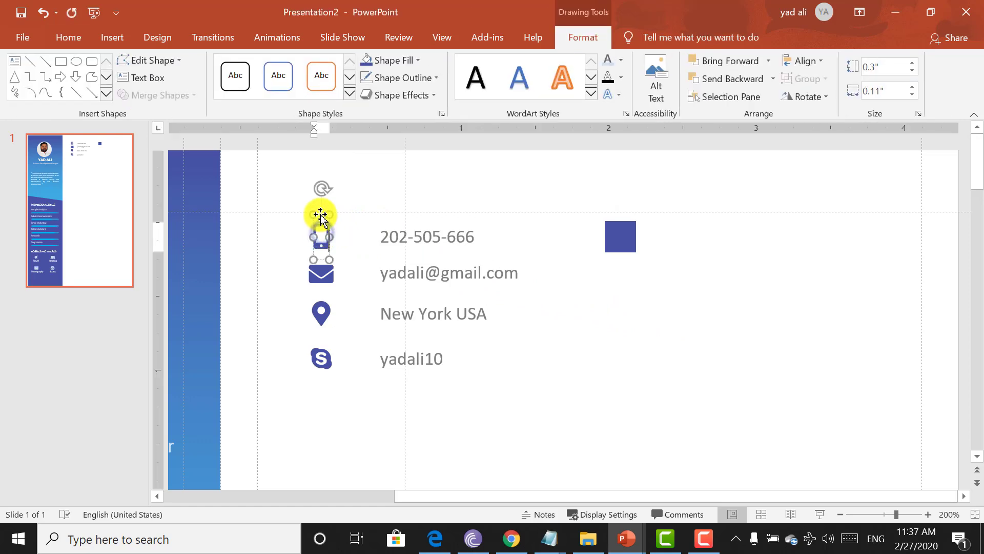
- Copy the phone icon onto the blue square and make it white
{"action": "left_click_drag", "start_coordinate": [323, 233], "coordinate": [620, 236]}
{"action": "left_click", "coordinate": [618, 235]}
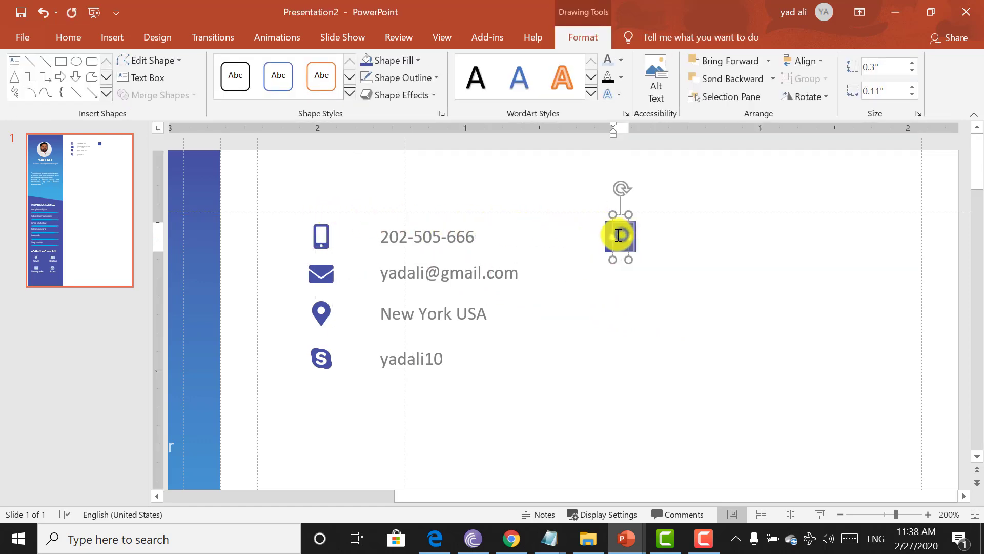
{"action": "left_click", "coordinate": [65, 38]}
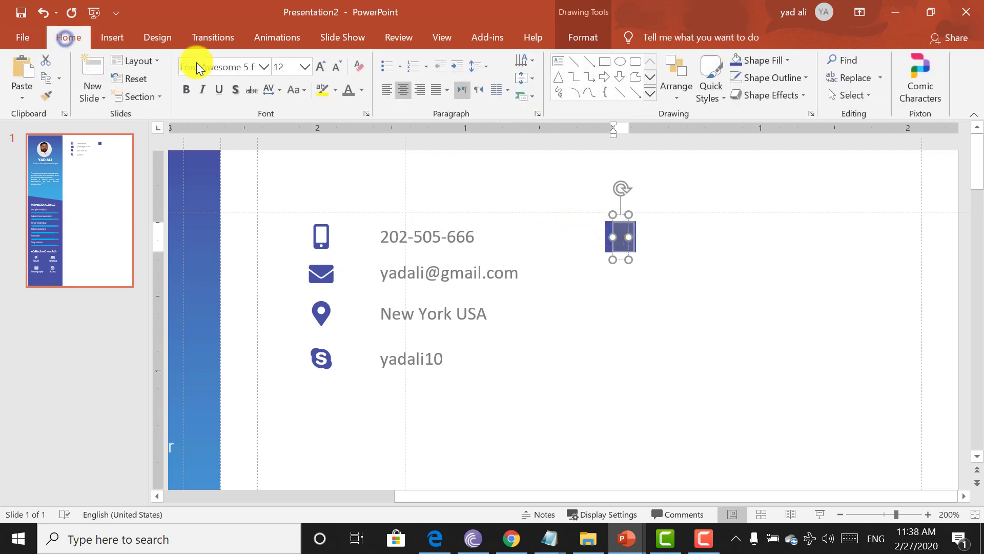
{"action": "left_click", "coordinate": [361, 90]}
{"action": "left_click", "coordinate": [348, 125]}
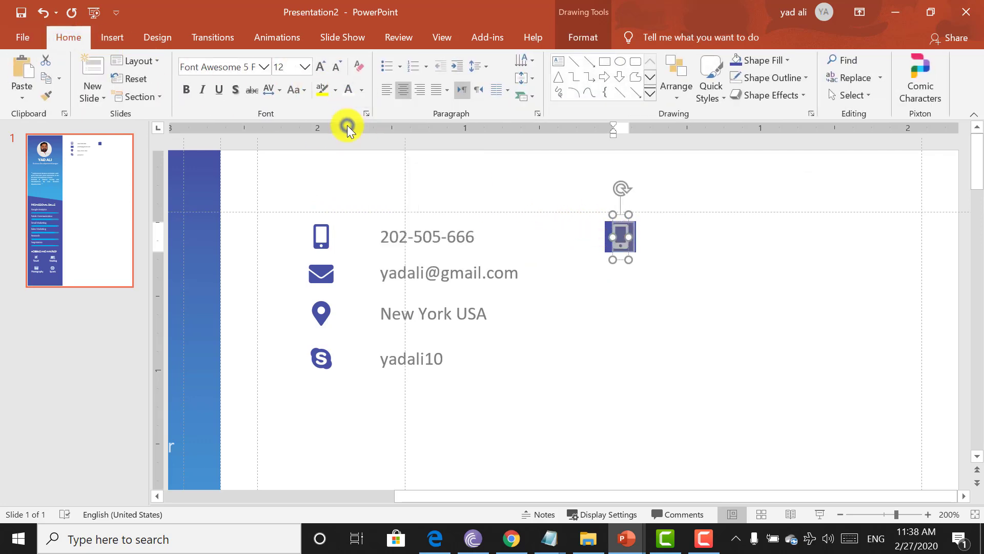
{"action": "left_click", "coordinate": [105, 40]}
- Replace the tile's icon with the LinkedIn logo symbol
{"action": "left_click", "coordinate": [674, 97]}
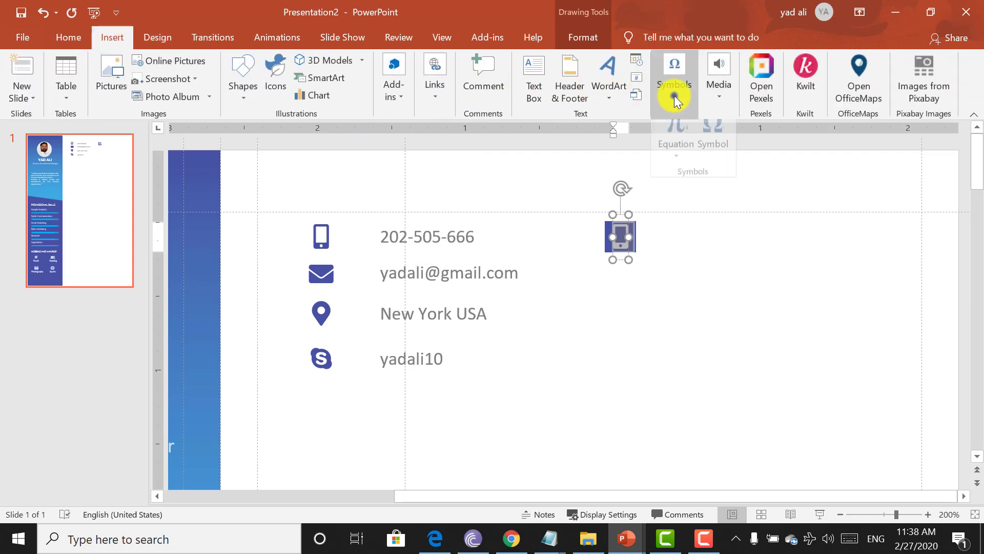
{"action": "left_click", "coordinate": [716, 155]}
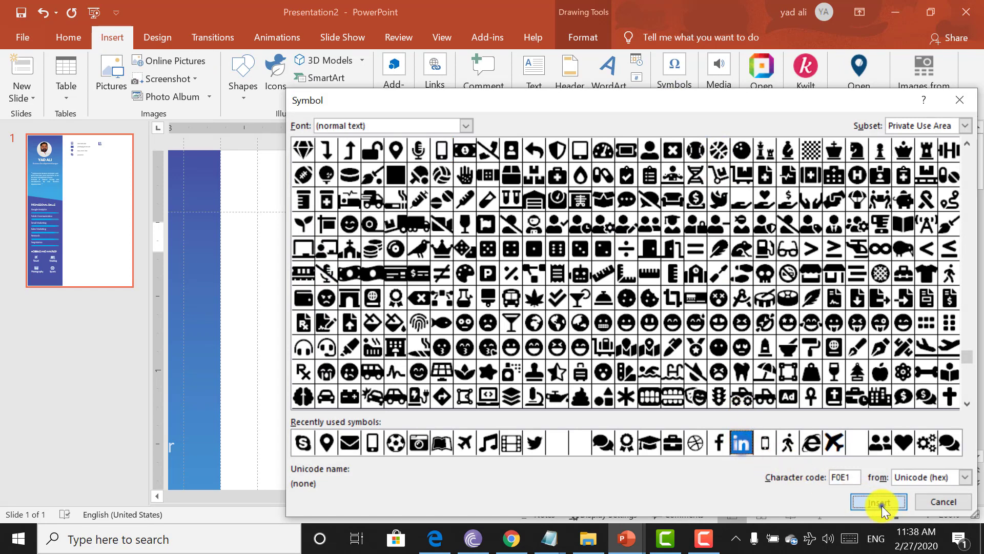
{"action": "left_click", "coordinate": [925, 499]}
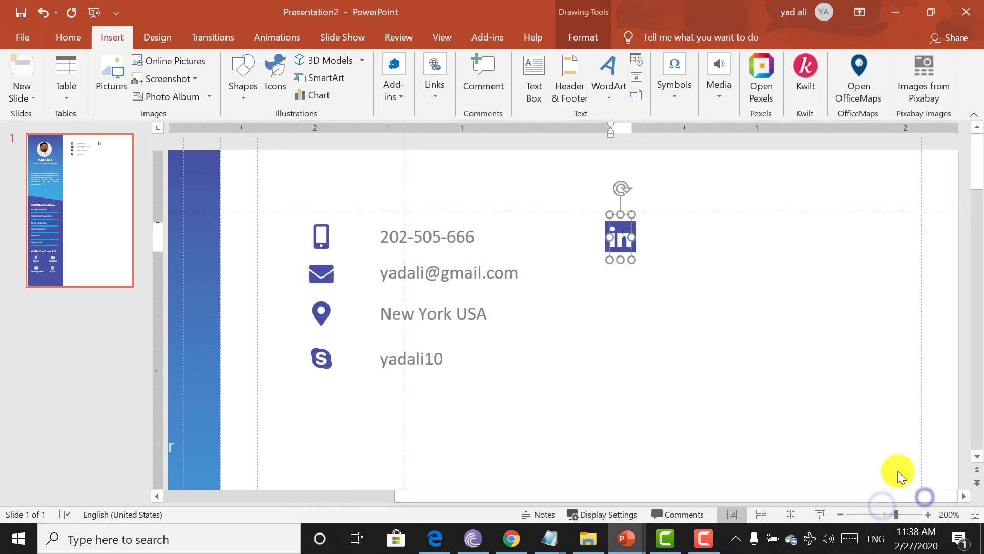
{"action": "left_click", "coordinate": [729, 312]}
- Copy the phone-number text box beside the LinkedIn tile and retype it as 'linkedin.'
{"action": "left_click", "coordinate": [455, 236]}
{"action": "left_click_drag", "start_coordinate": [456, 217], "coordinate": [754, 250]}
{"action": "left_click", "coordinate": [744, 237]}
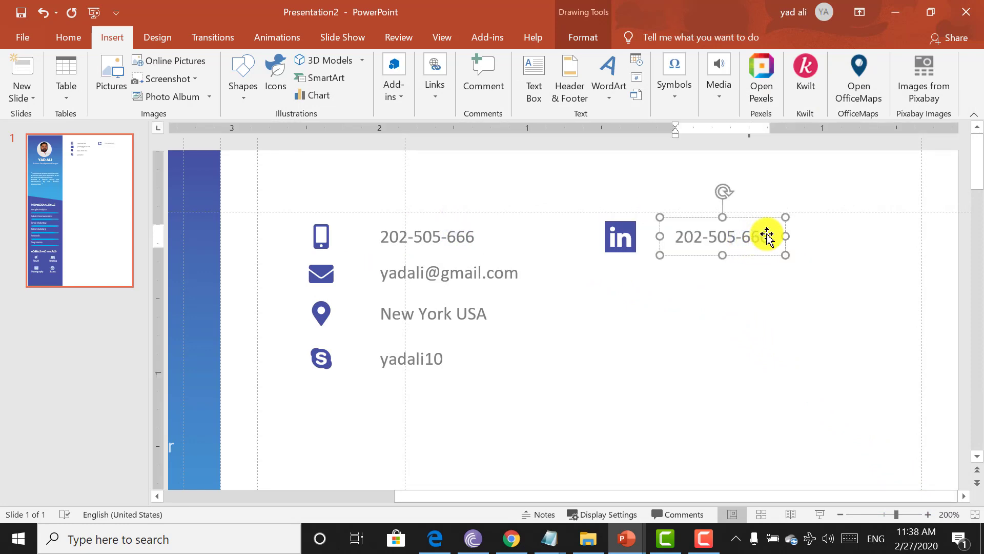
{"action": "triple_click", "coordinate": [767, 236]}
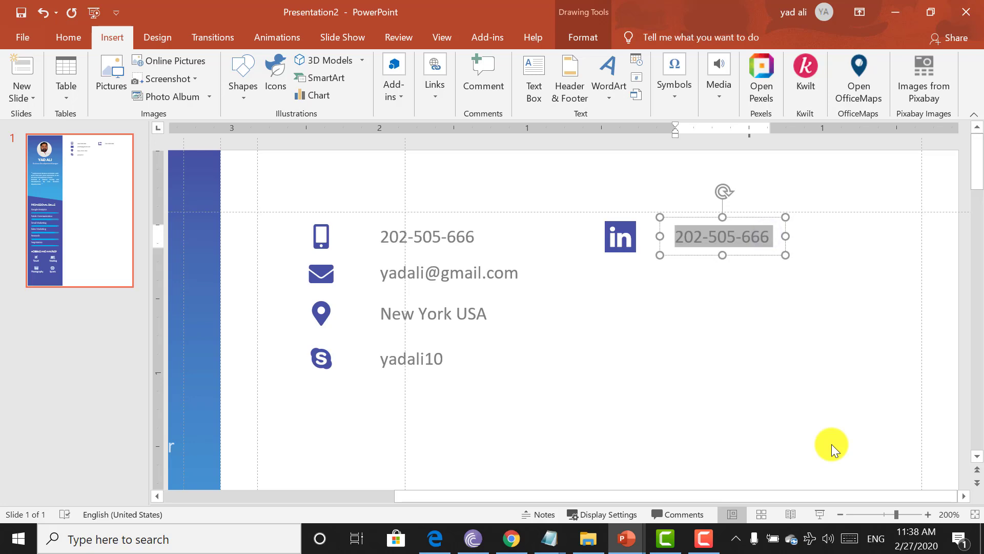
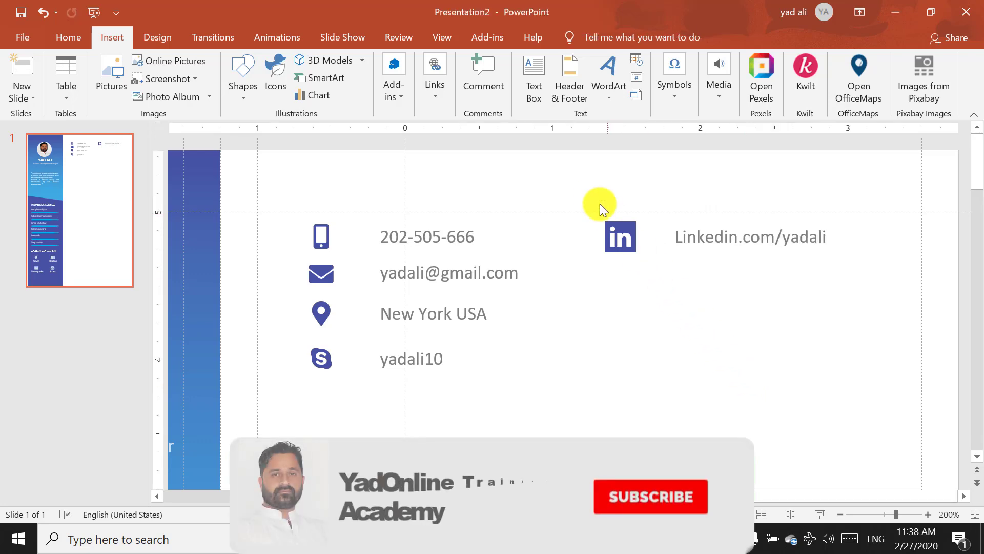
- Duplicate the LinkedIn icon-and-address row into three more rows below it
{"action": "mouse_move", "coordinate": [586, 188]}
{"action": "left_mouse_down"}
{"action": "mouse_move", "coordinate": [832, 308]}
{"action": "mouse_move", "coordinate": [853, 303]}
{"action": "left_mouse_up"}
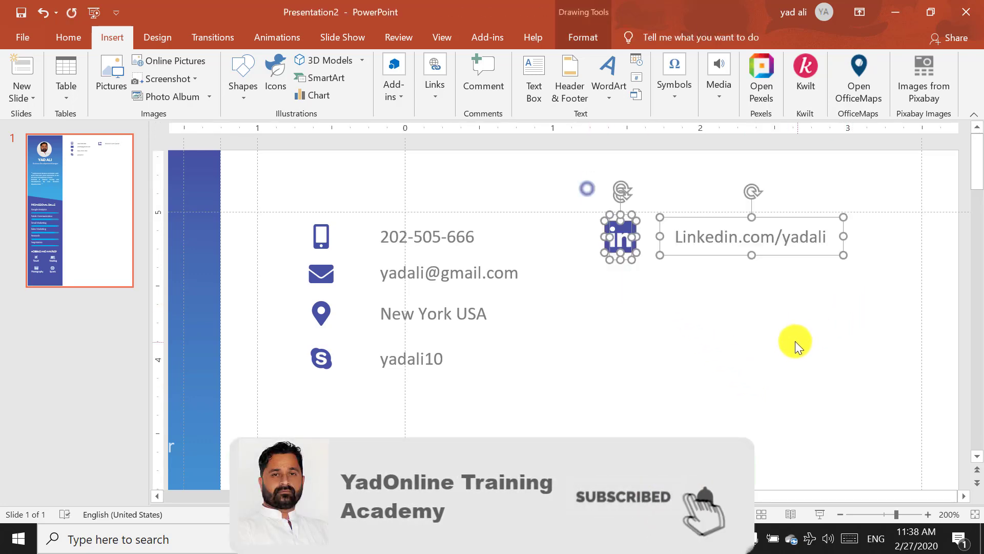
{"action": "left_click_drag", "start_coordinate": [725, 258], "coordinate": [736, 387]}
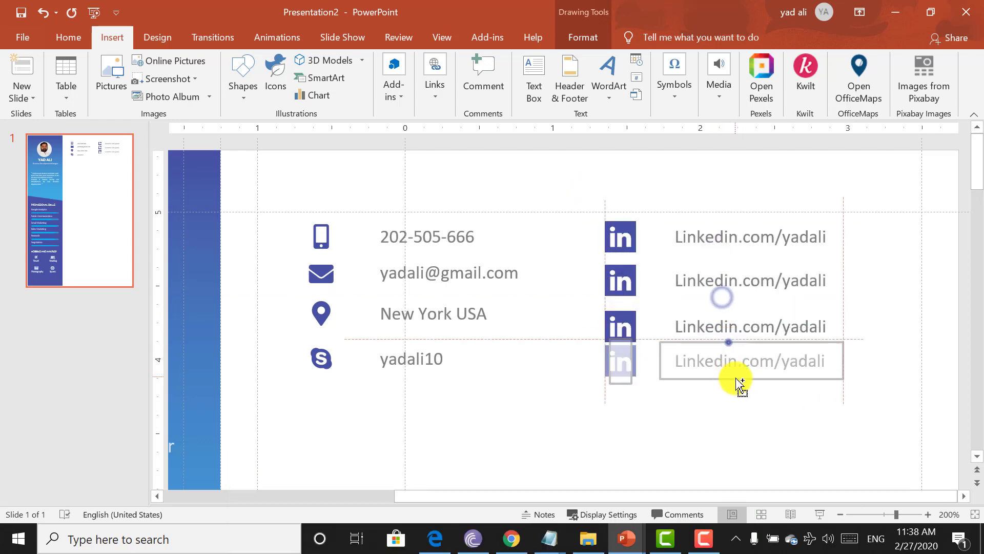
{"action": "left_click", "coordinate": [788, 441]}
- Turn the second row into Facebook: Facebook logo symbol and 'Facebook' address
{"action": "double_click", "coordinate": [620, 280]}
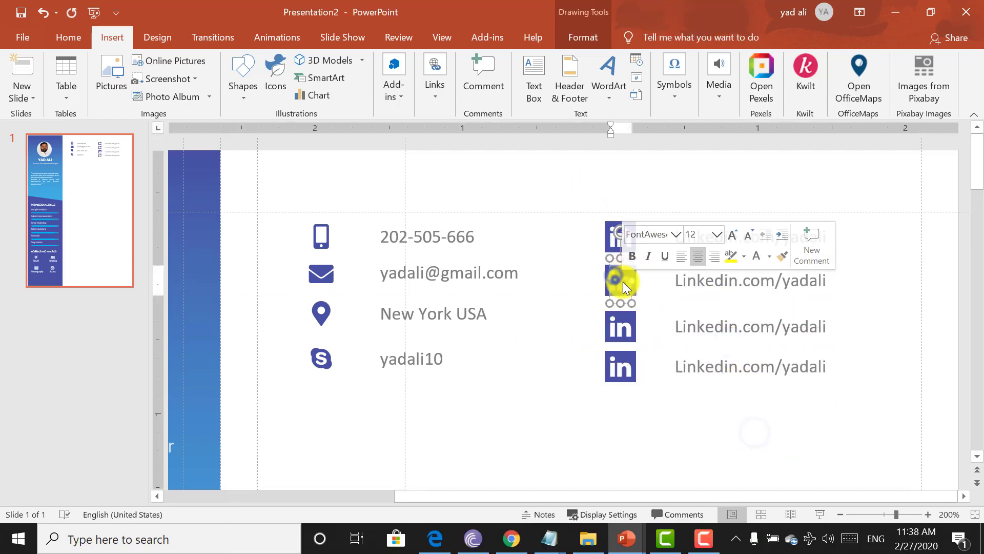
{"action": "left_click", "coordinate": [675, 82]}
{"action": "left_click", "coordinate": [711, 140]}
{"action": "left_click", "coordinate": [743, 441]}
{"action": "left_click", "coordinate": [876, 499]}
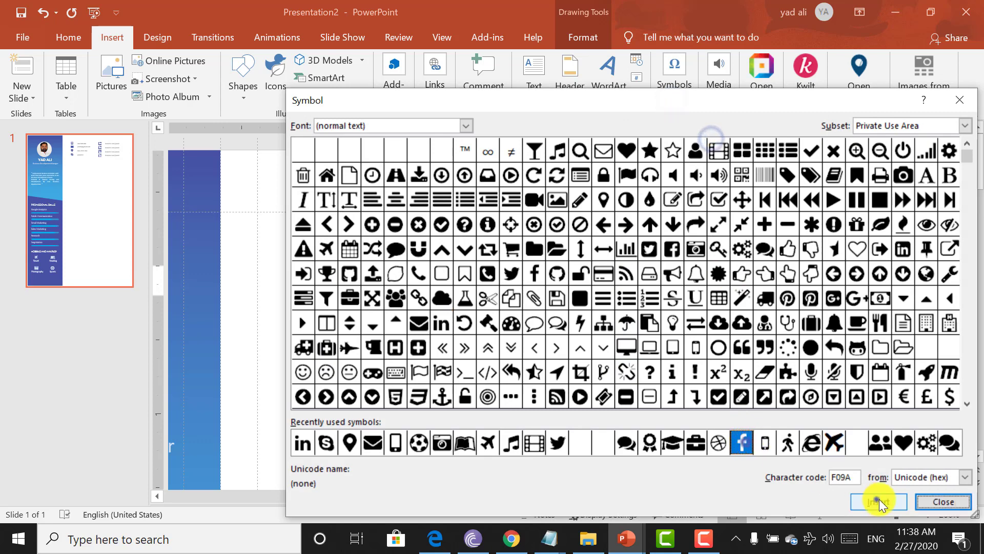
{"action": "left_click", "coordinate": [707, 282]}
{"action": "double_click", "coordinate": [736, 280]}
{"action": "type", "text": "Facebook"}
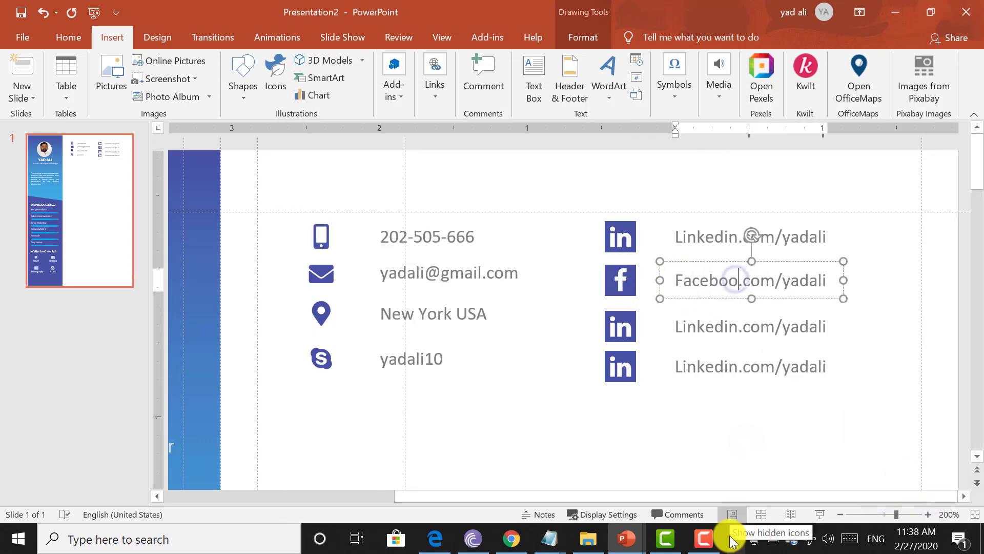
{"action": "left_click", "coordinate": [754, 440]}
- Turn the third row into Twitter: Twitter logo symbol and 'twitter' address
{"action": "left_click", "coordinate": [615, 326]}
{"action": "double_click", "coordinate": [615, 326]}
{"action": "left_click", "coordinate": [674, 82]}
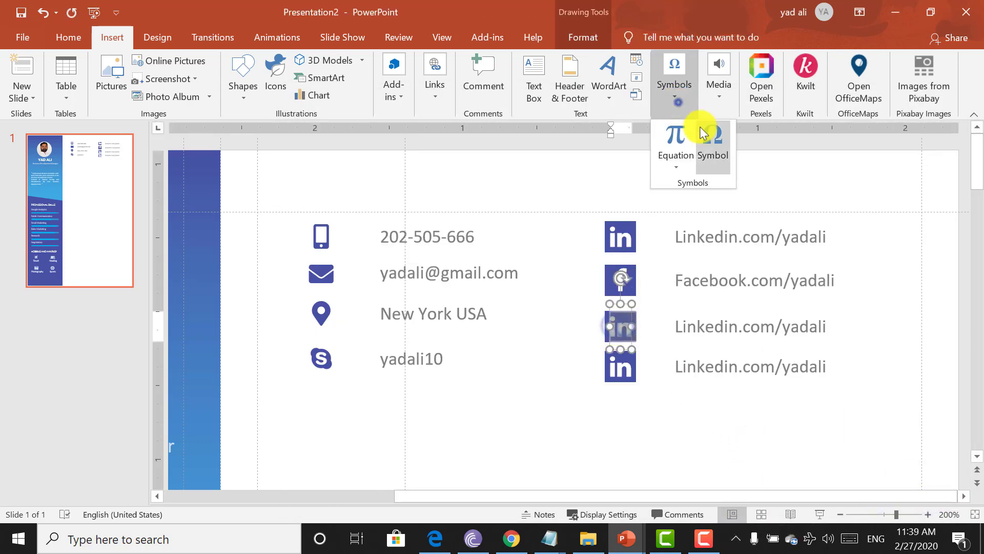
{"action": "left_click", "coordinate": [707, 138]}
{"action": "left_click", "coordinate": [586, 448]}
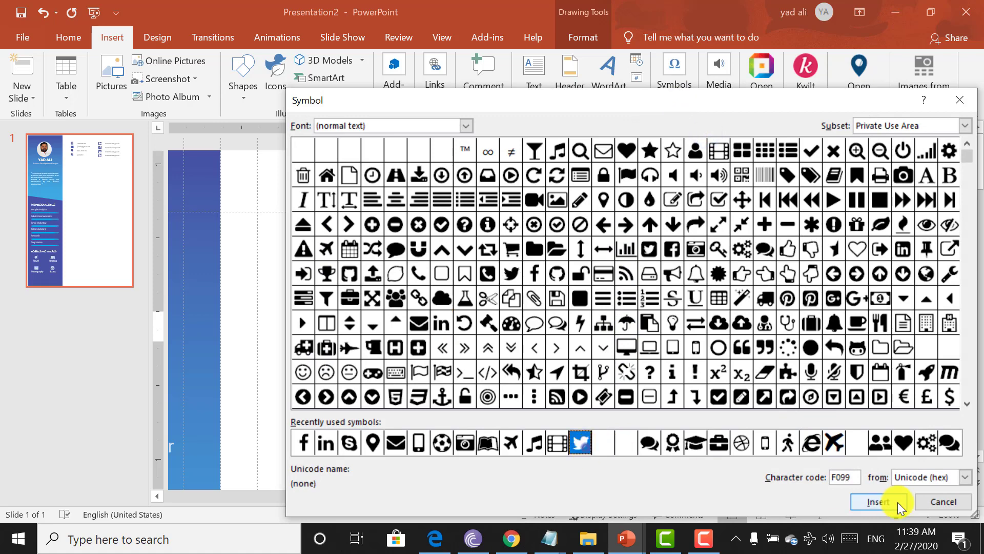
{"action": "left_click", "coordinate": [878, 502]}
{"action": "left_click_drag", "start_coordinate": [738, 327], "coordinate": [677, 328]}
{"action": "type", "text": "twitter"}
{"action": "left_click", "coordinate": [720, 455]}
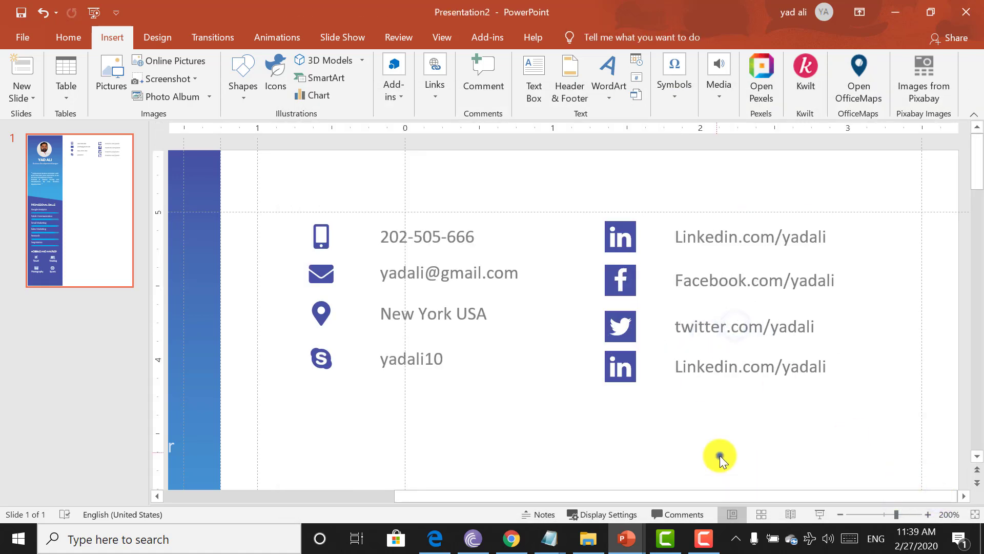
- Turn the fourth row into Dribbble: Dribbble ball symbol and 'Dribble' address
{"action": "left_click", "coordinate": [615, 369]}
{"action": "double_click", "coordinate": [627, 372]}
{"action": "left_click", "coordinate": [675, 82]}
{"action": "left_click", "coordinate": [707, 137]}
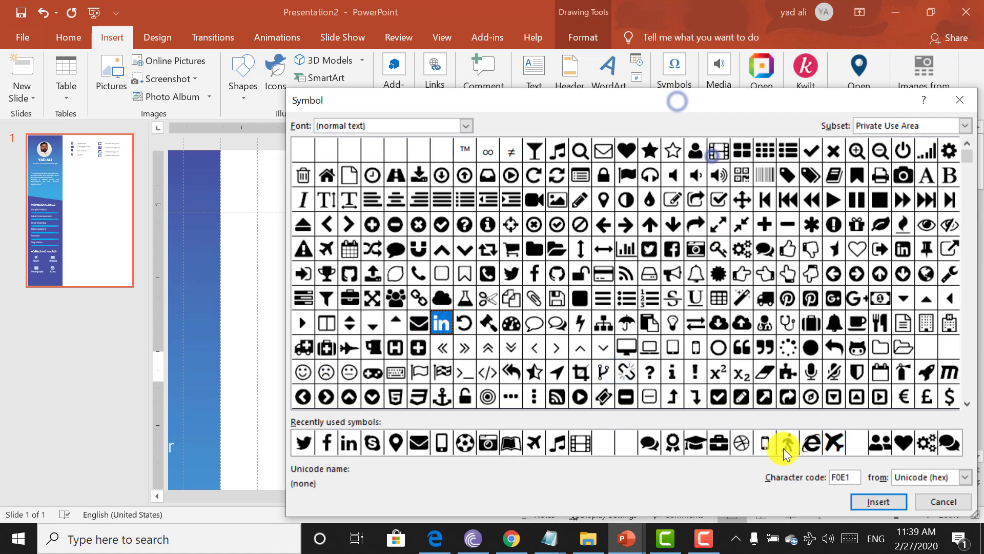
{"action": "left_click", "coordinate": [741, 442]}
{"action": "left_click", "coordinate": [857, 501]}
{"action": "double_click", "coordinate": [709, 367]}
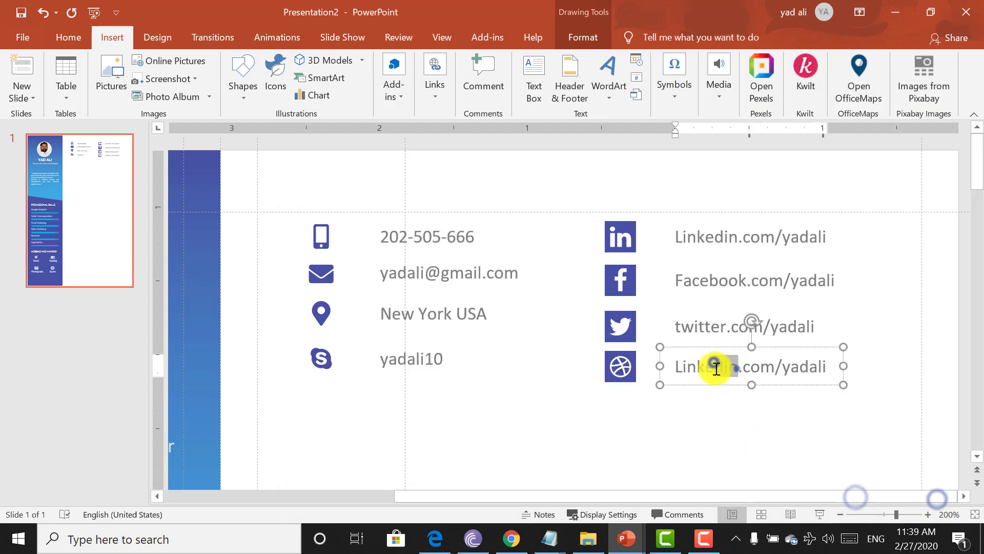
{"action": "type", "text": "Dribble"}
{"action": "left_click", "coordinate": [714, 423]}
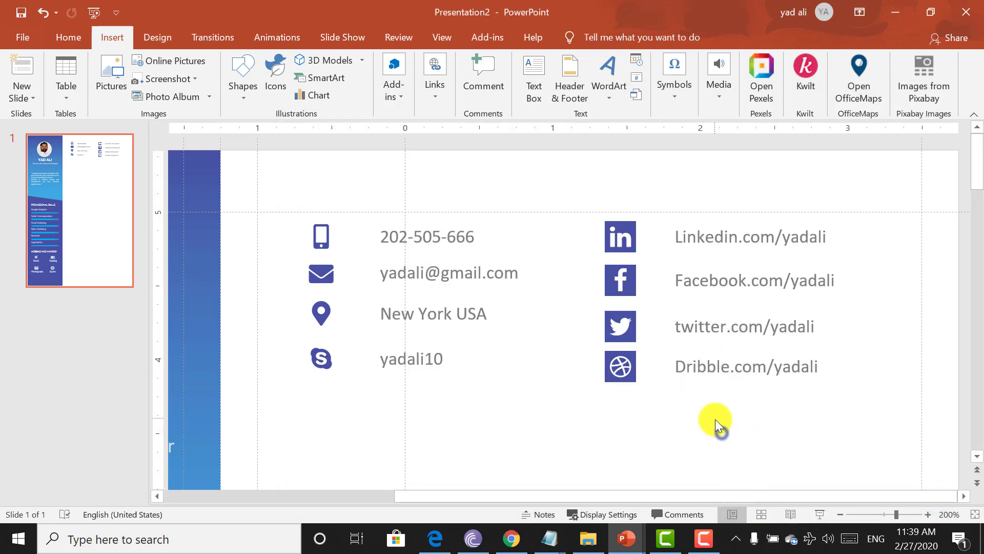
{"action": "scroll", "coordinate": [586, 300], "scroll_direction": "down", "scroll_amount": 5, "text": "ctrl"}
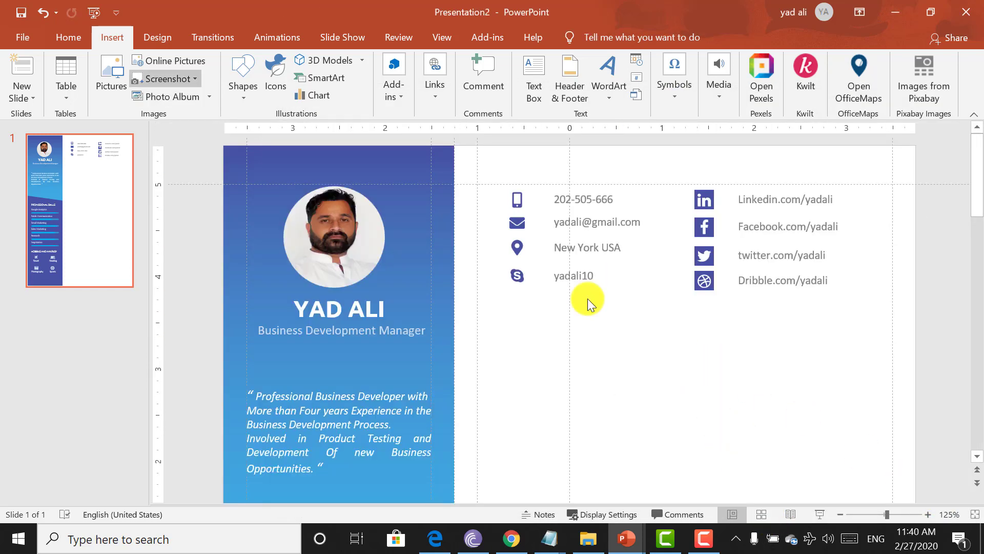
- Draw a straight horizontal line beneath the contact details
{"action": "left_click", "coordinate": [241, 86]}
{"action": "left_click", "coordinate": [253, 135]}
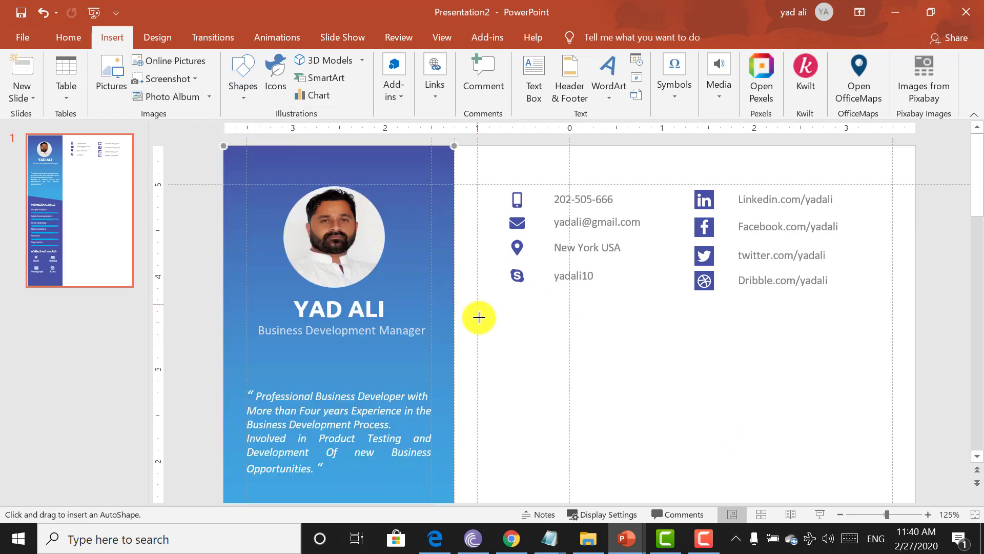
{"action": "left_click_drag", "start_coordinate": [479, 304], "coordinate": [885, 311]}
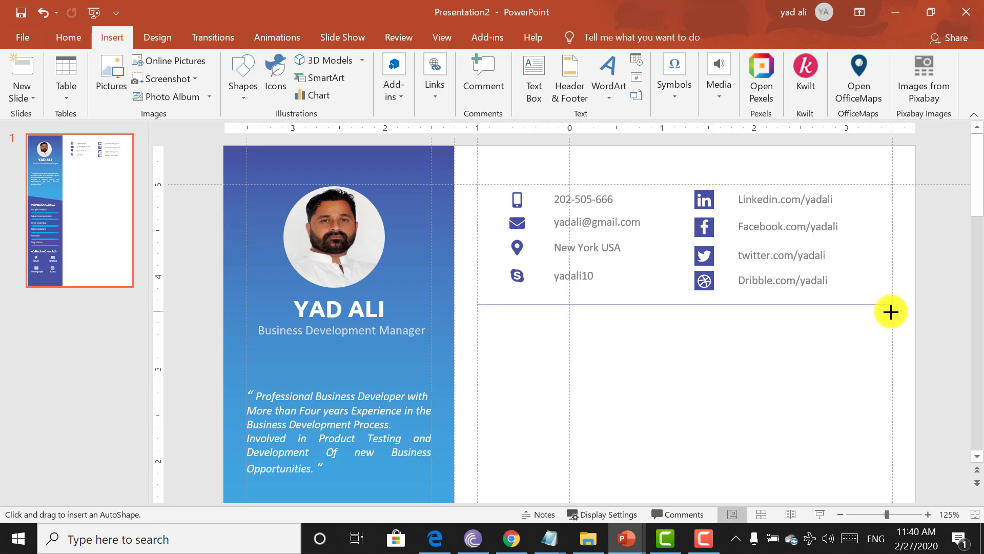
{"action": "left_click_drag", "start_coordinate": [891, 312], "coordinate": [891, 312]}
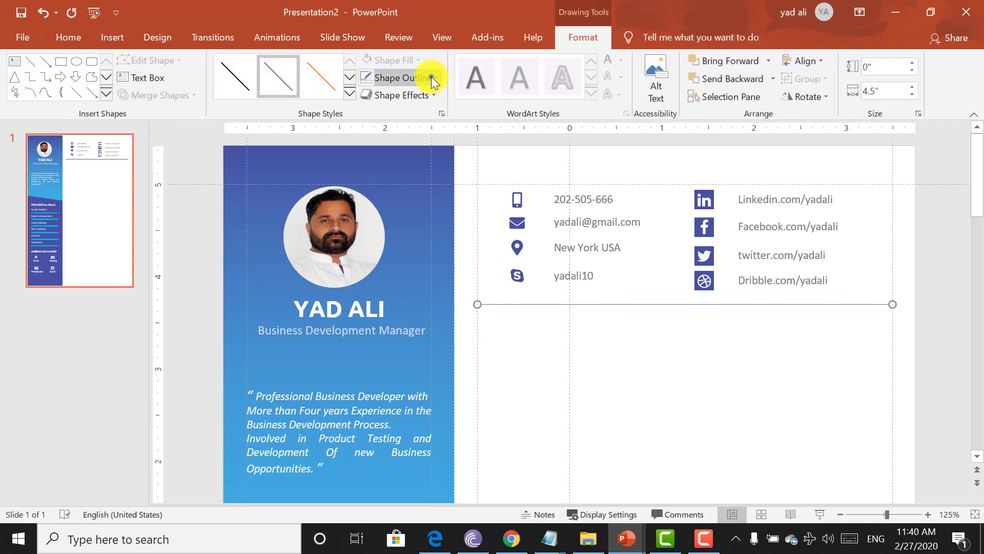
- Give the divider line a grey outline at ¾ pt weight
{"action": "left_click", "coordinate": [431, 78]}
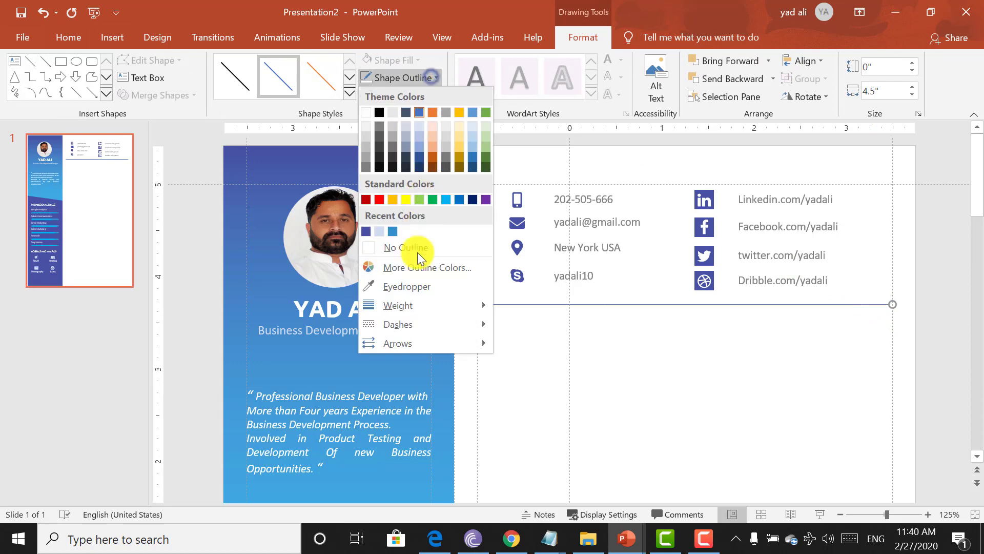
{"action": "left_click", "coordinate": [366, 155]}
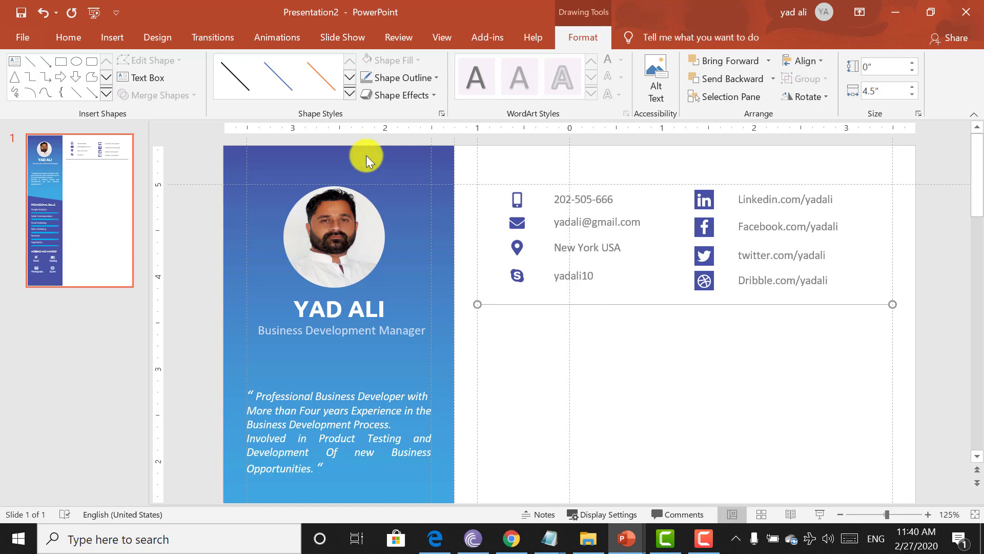
{"action": "left_click", "coordinate": [407, 81]}
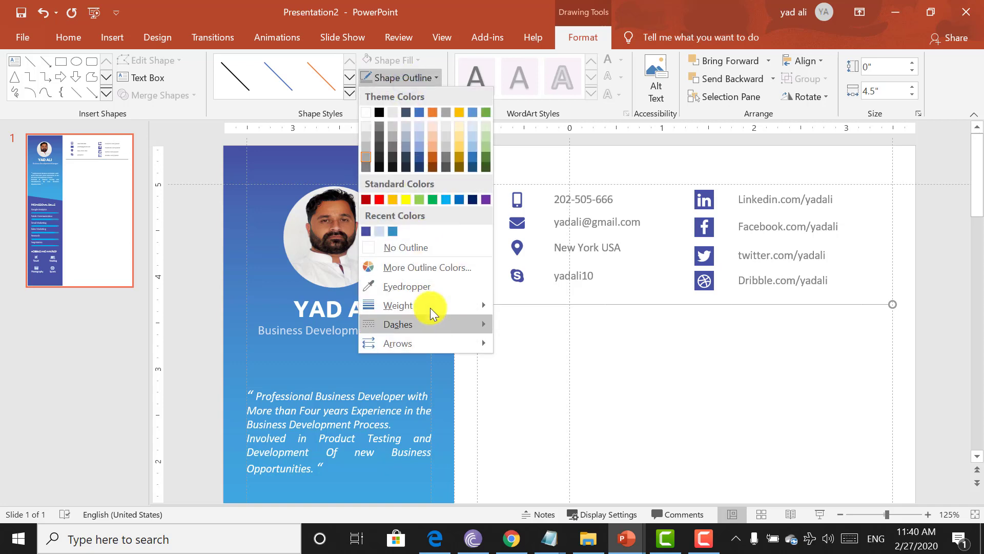
{"action": "mouse_move", "coordinate": [398, 305]}
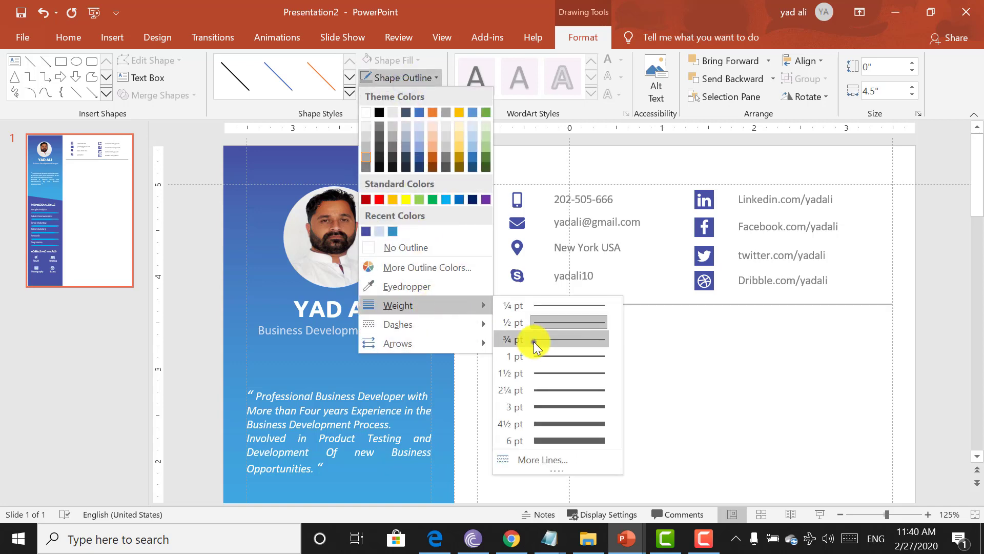
{"action": "left_click", "coordinate": [534, 342]}
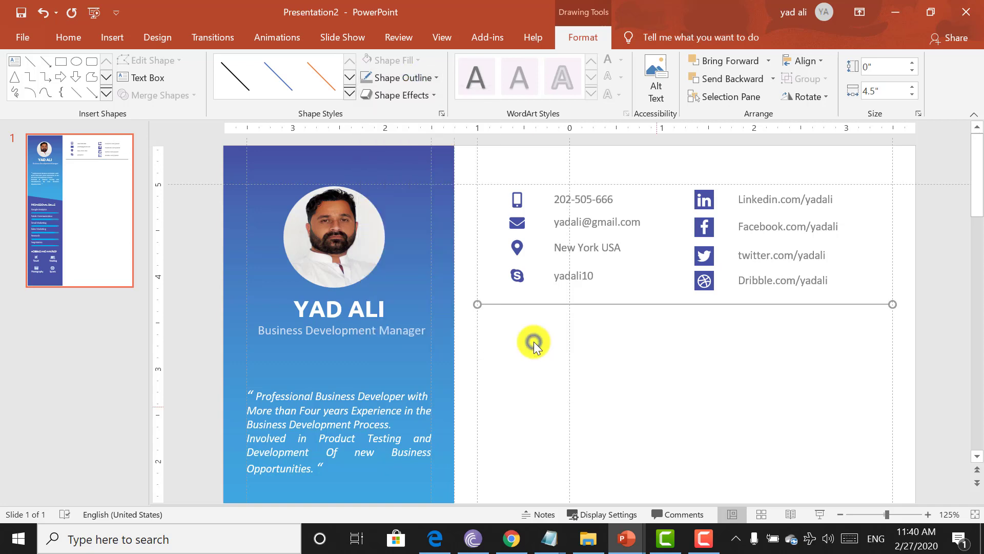
{"action": "left_click", "coordinate": [618, 374]}
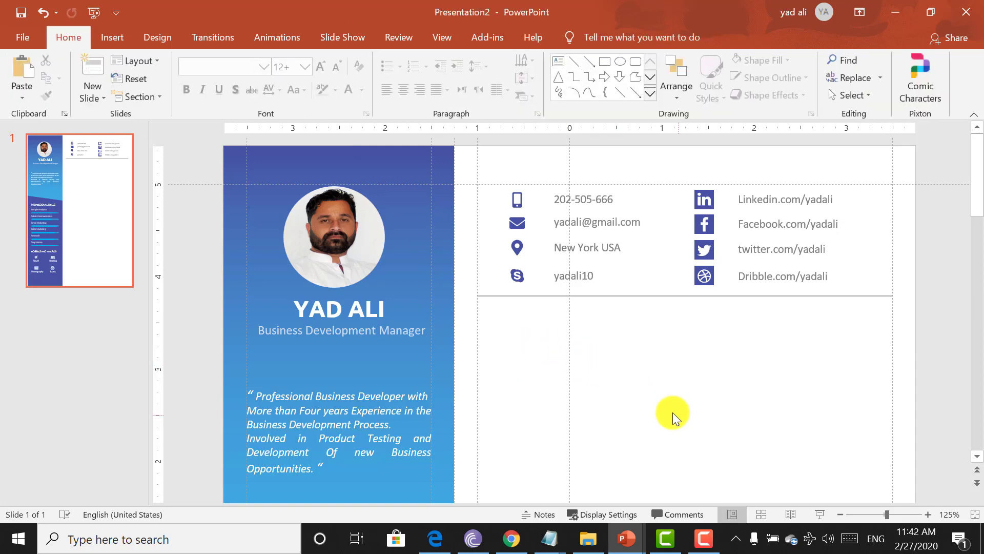
- Copy the PROFESSIONAL SKILLS heading, colour it dark blue, and place it below the divider
{"action": "scroll", "coordinate": [673, 412], "scroll_direction": "down", "scroll_amount": 3}
{"action": "left_click_drag", "start_coordinate": [378, 437], "coordinate": [620, 440]}
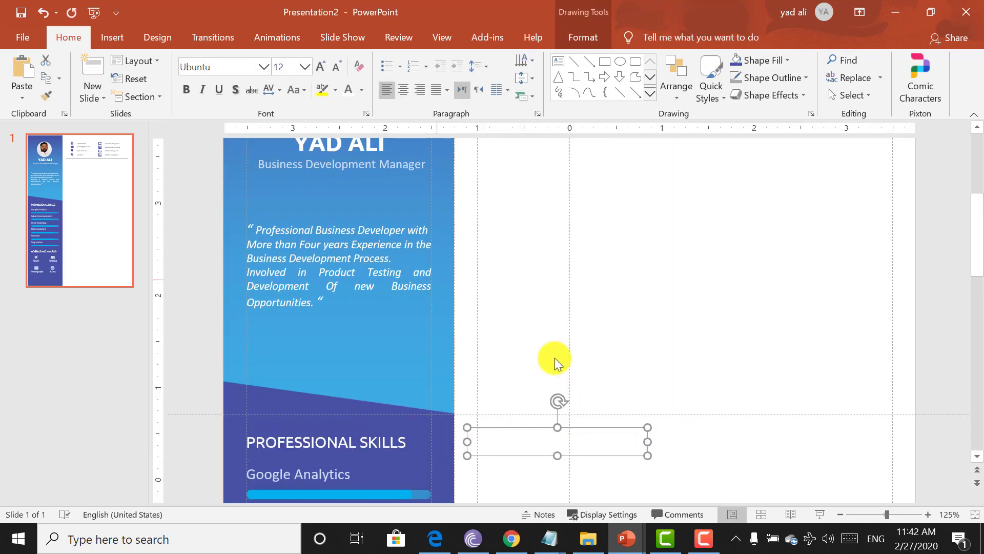
{"action": "left_click", "coordinate": [362, 91]}
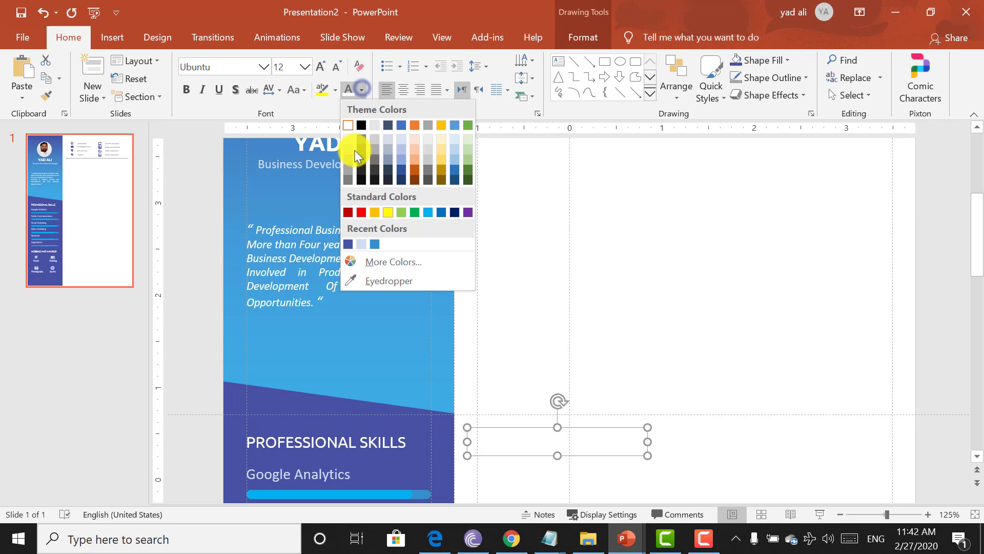
{"action": "left_click", "coordinate": [344, 242]}
{"action": "left_click_drag", "start_coordinate": [517, 421], "coordinate": [554, 183]}
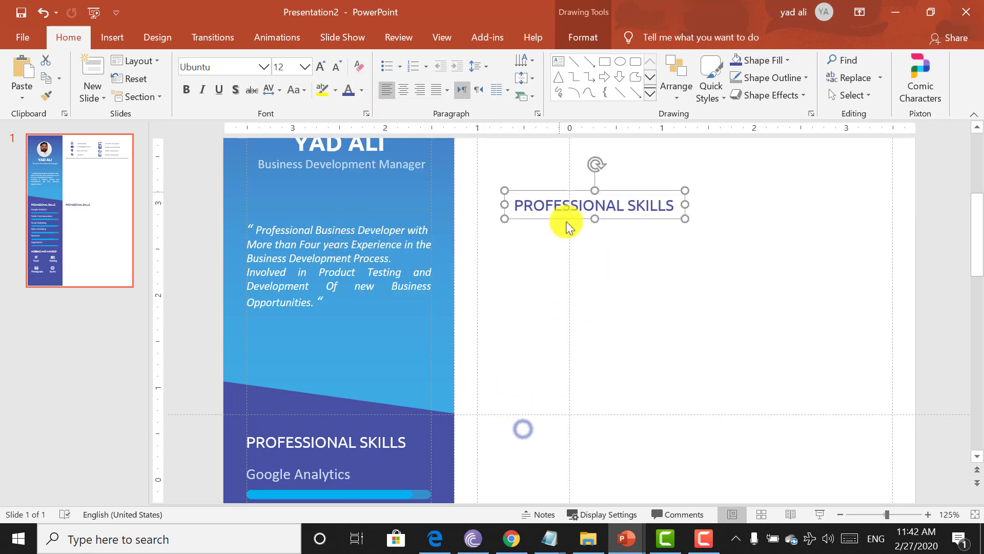
{"action": "scroll", "coordinate": [588, 325], "scroll_direction": "up", "scroll_amount": 3}
{"action": "mouse_move", "coordinate": [592, 328]}
{"action": "left_mouse_down"}
{"action": "mouse_move", "coordinate": [586, 264]}
{"action": "mouse_move", "coordinate": [594, 265]}
{"action": "left_mouse_up"}
{"action": "left_click", "coordinate": [605, 374]}
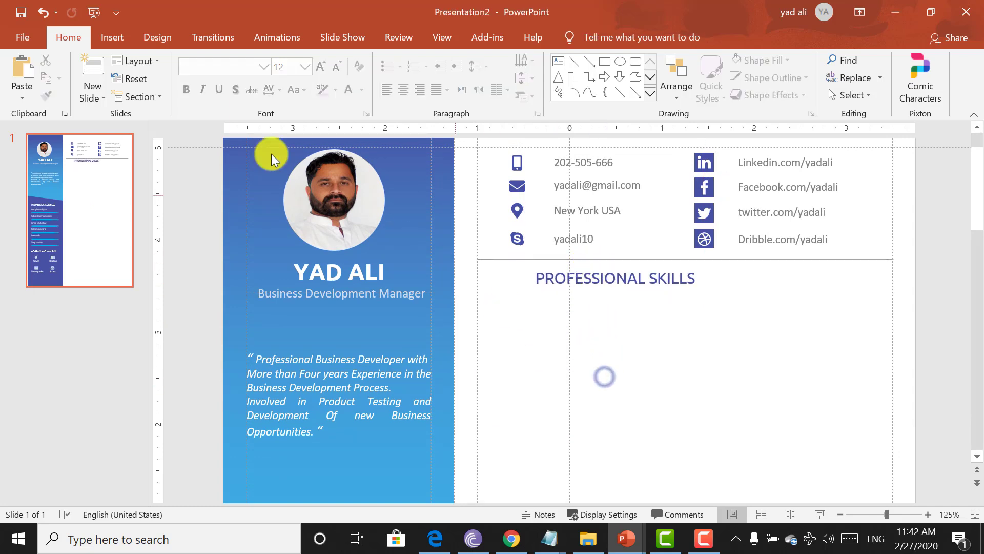
- Draw a small blue square to the left of the heading copy
{"action": "left_click", "coordinate": [110, 44]}
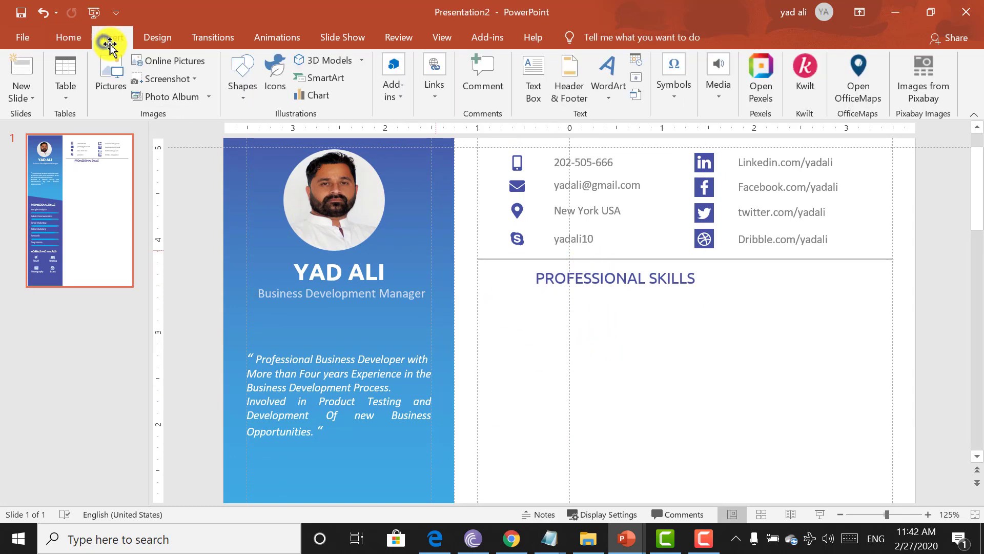
{"action": "left_click", "coordinate": [248, 99]}
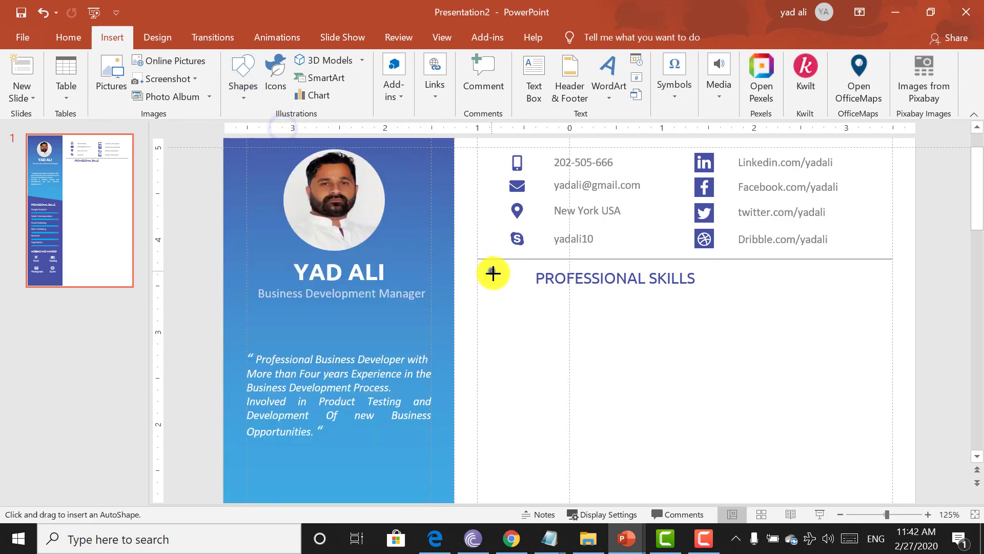
{"action": "mouse_move", "coordinate": [475, 254]}
{"action": "left_mouse_down"}
{"action": "mouse_move", "coordinate": [507, 288]}
{"action": "mouse_move", "coordinate": [499, 279]}
{"action": "mouse_move", "coordinate": [514, 265]}
{"action": "left_mouse_up"}
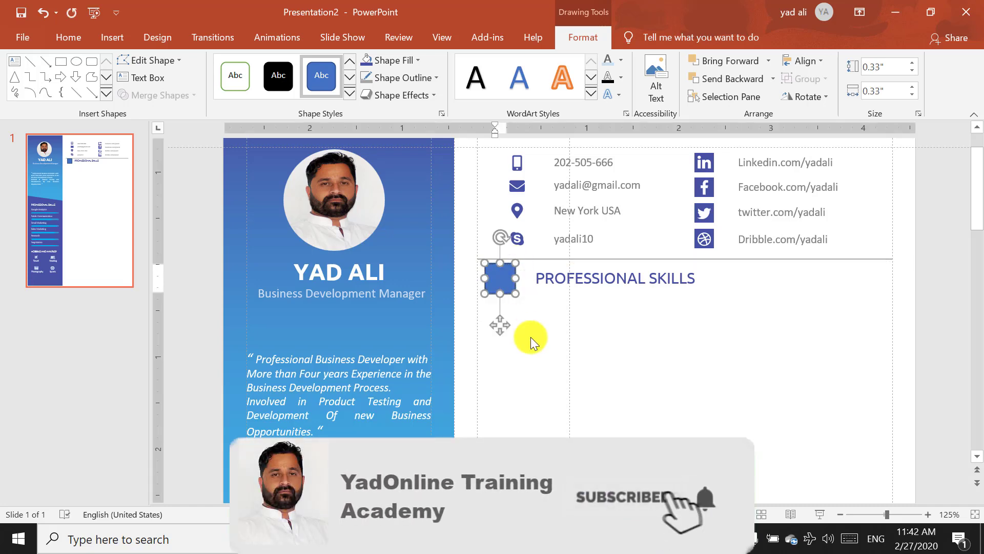
- Remove the outline from the blue square beside the heading
{"action": "left_click", "coordinate": [432, 78]}
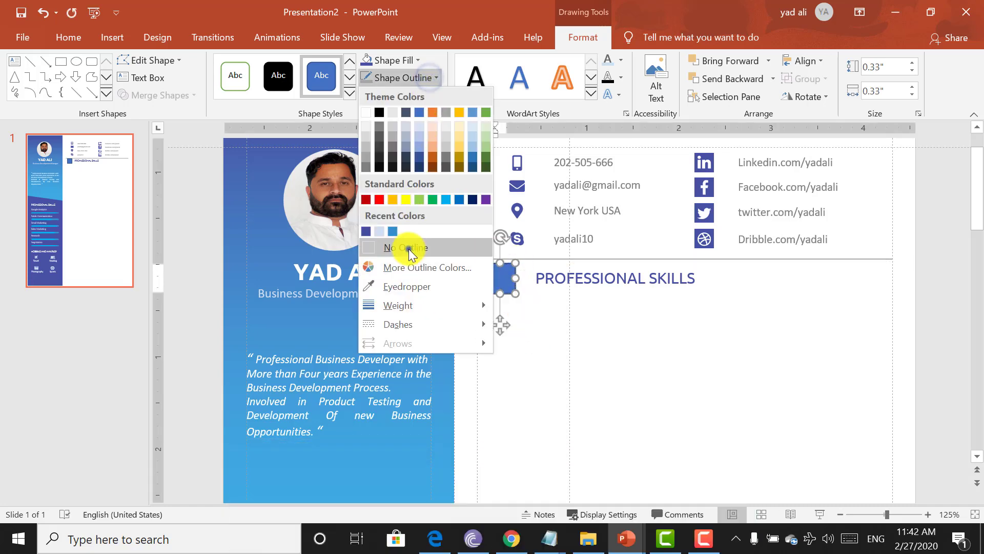
{"action": "left_click", "coordinate": [408, 249]}
{"action": "left_click", "coordinate": [569, 344]}
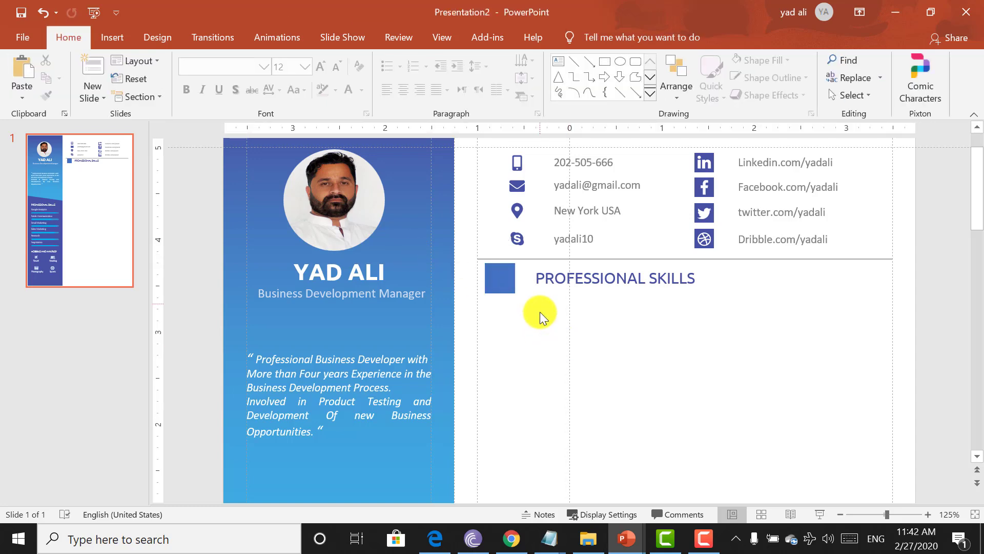
- Copy the phone icon from the contact list and place it on the blue square
{"action": "left_click", "coordinate": [507, 290]}
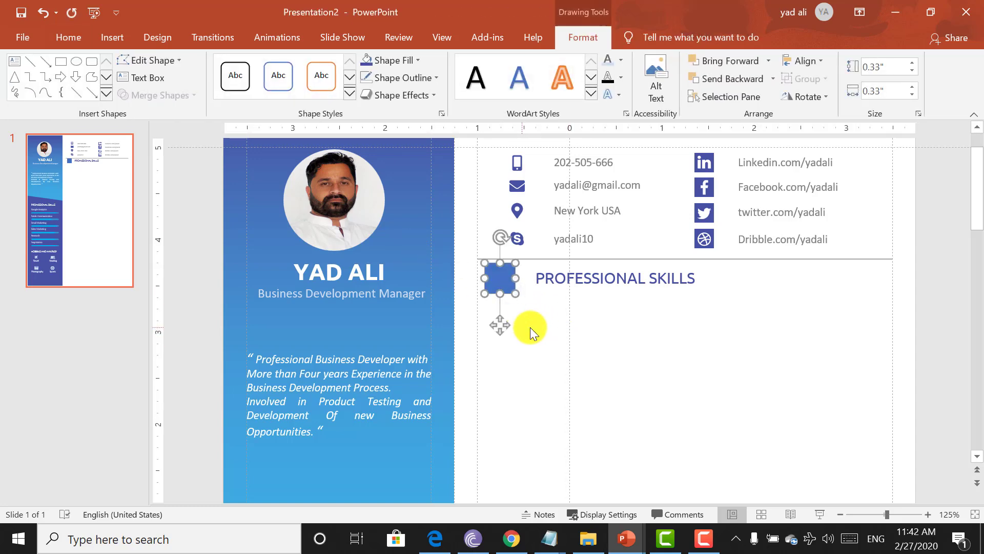
{"action": "left_click", "coordinate": [530, 327]}
{"action": "left_click", "coordinate": [557, 269]}
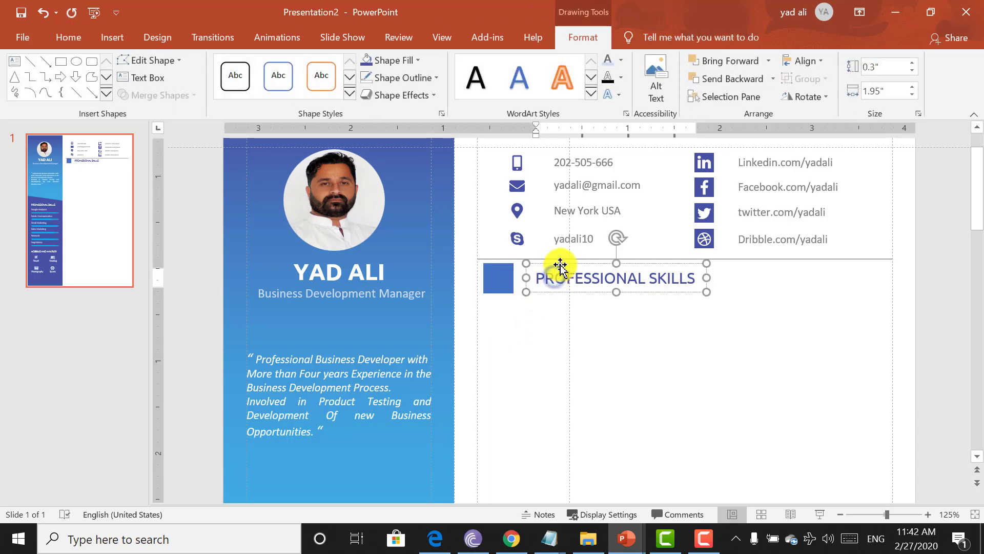
{"action": "left_click", "coordinate": [546, 333]}
{"action": "left_click", "coordinate": [518, 160]}
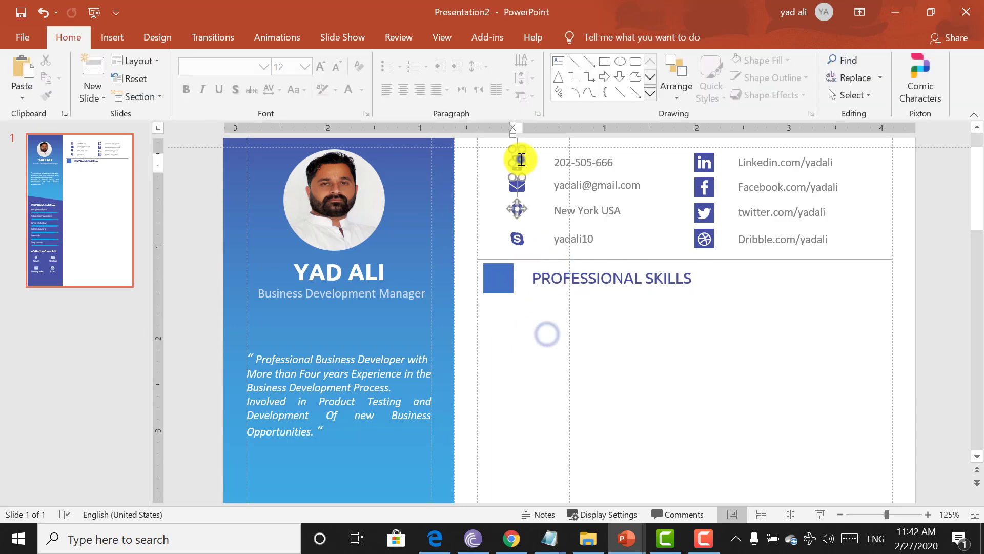
{"action": "left_click_drag", "start_coordinate": [527, 163], "coordinate": [519, 271]}
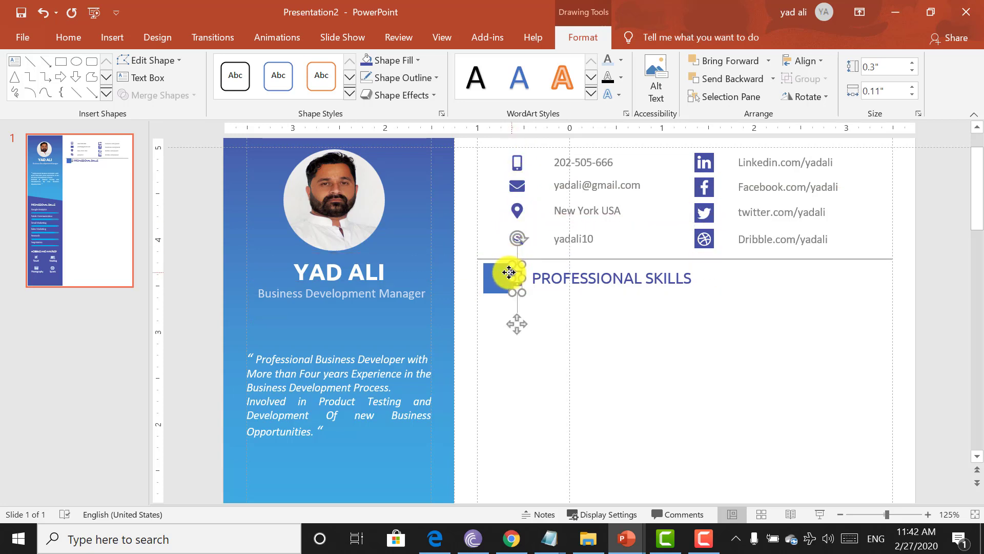
{"action": "left_click_drag", "start_coordinate": [509, 272], "coordinate": [494, 274]}
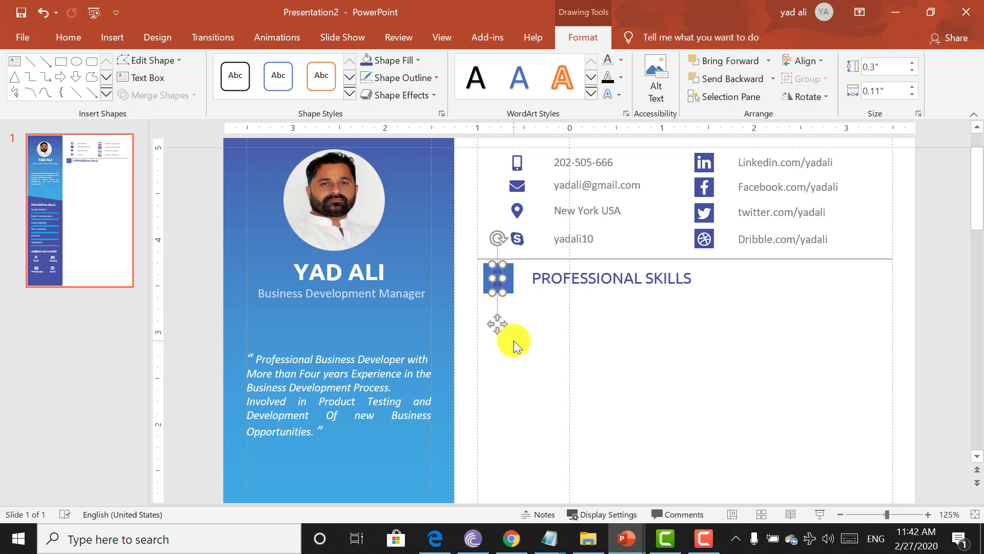
- Retype the heading copy from PROFESSIONAL SKILLS to 'Work Experience'
{"action": "left_click", "coordinate": [546, 277]}
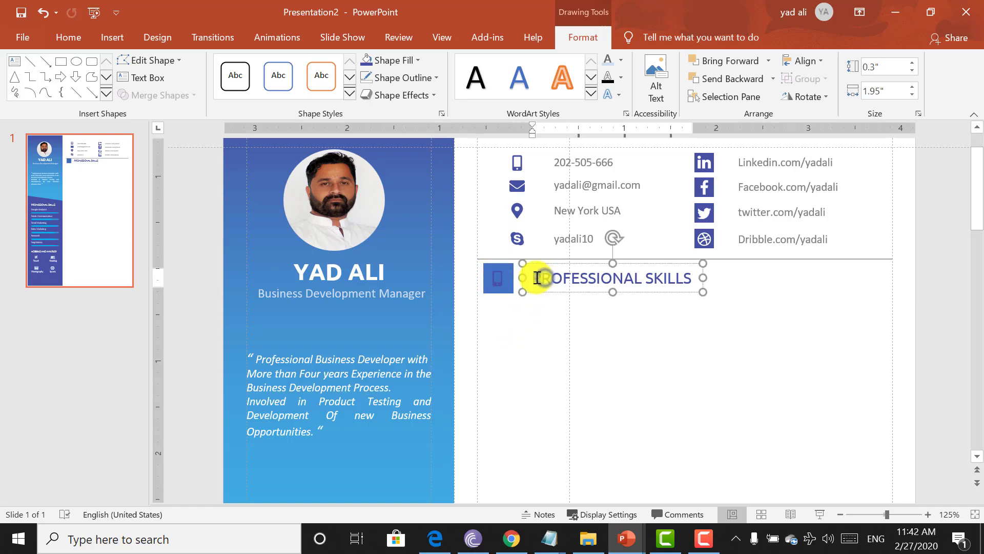
{"action": "left_click_drag", "start_coordinate": [536, 278], "coordinate": [720, 285]}
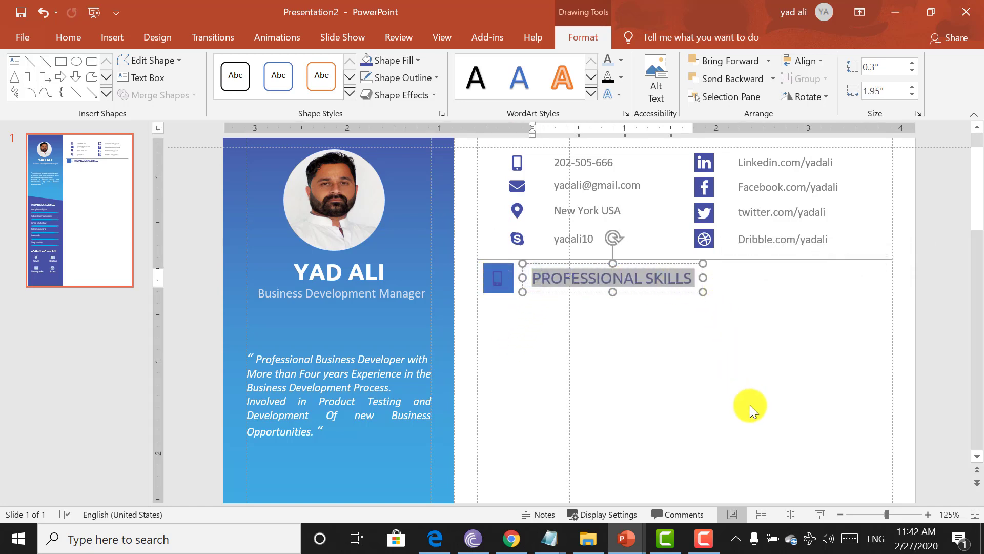
{"action": "type", "text": "Work E"}
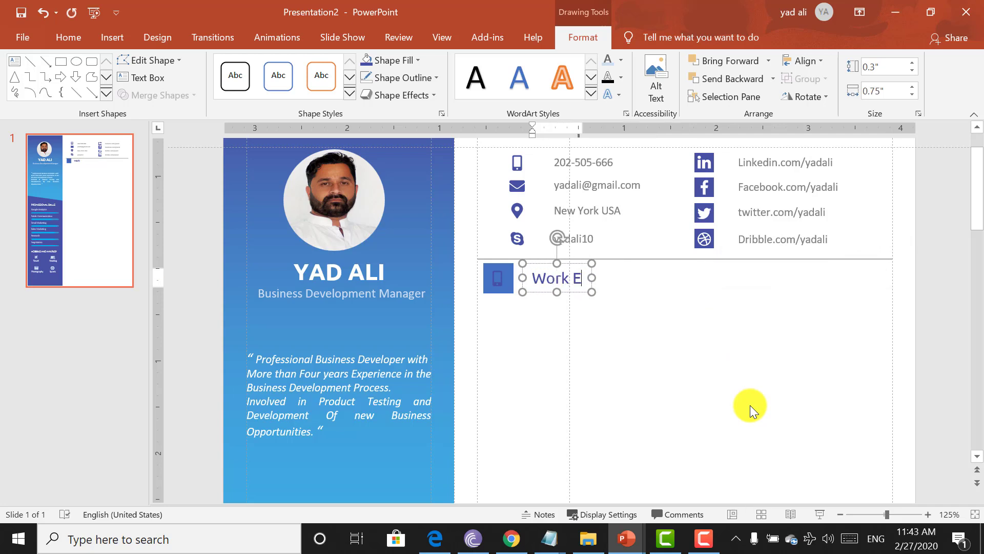
{"action": "type", "text": "xperi"}
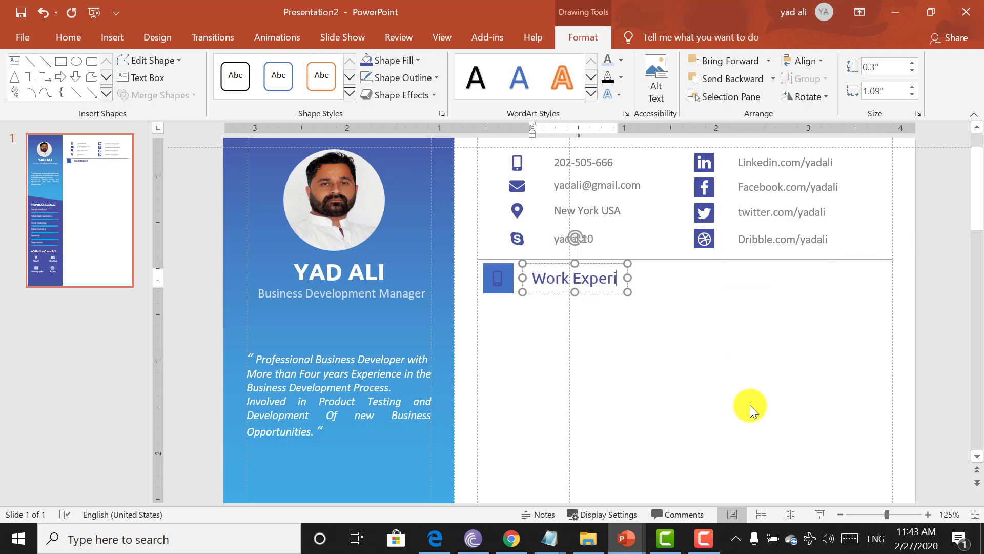
{"action": "type", "text": "ecne"}
{"action": "key", "text": "BackSpace"}
{"action": "key", "text": "BackSpace"}
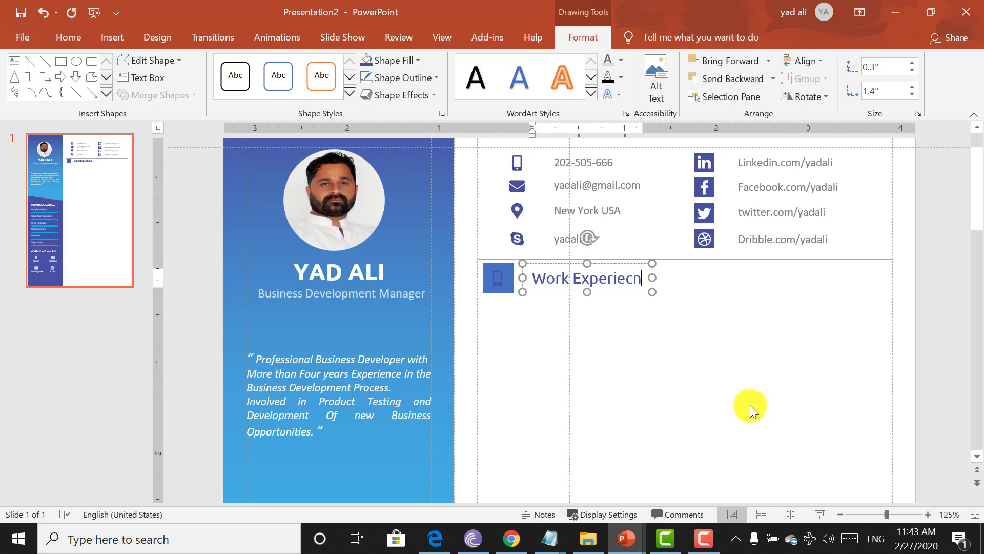
{"action": "key", "text": "BackSpace"}
{"action": "key", "text": "BackSpace"}
{"action": "type", "text": "ence"}
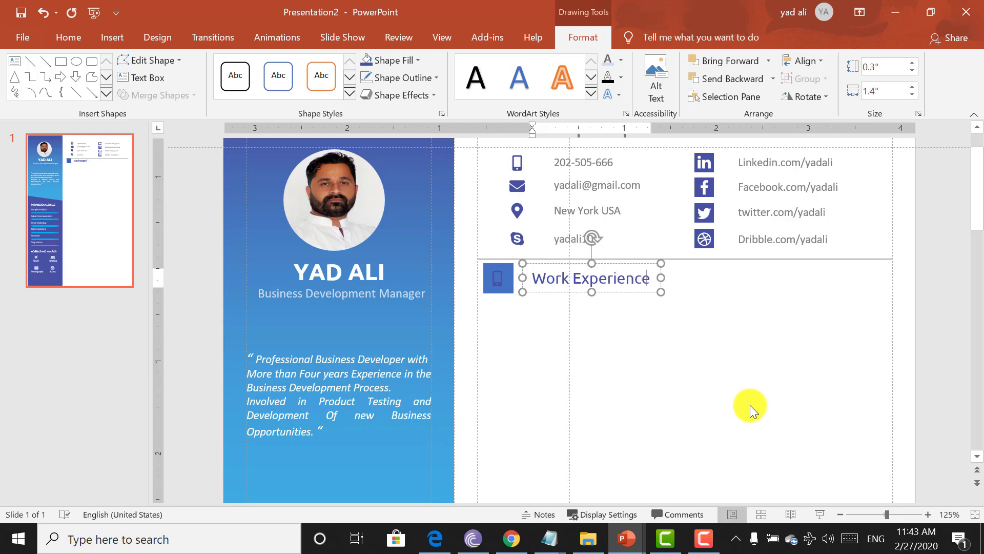
{"action": "left_click", "coordinate": [661, 365]}
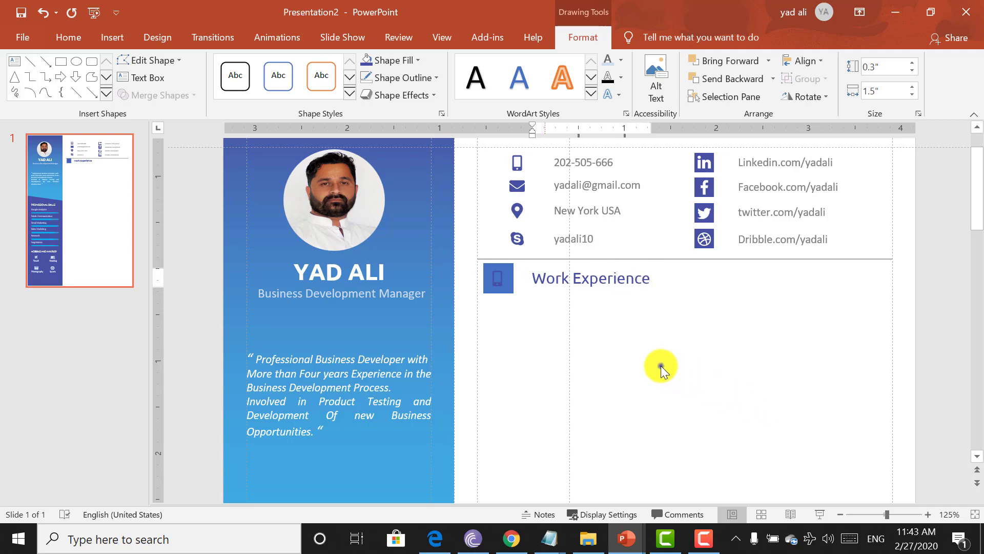
- Apply UPPERCASE via Change Case so the heading reads WORK EXPERIENCE
{"action": "left_click", "coordinate": [627, 269]}
{"action": "left_click", "coordinate": [626, 265]}
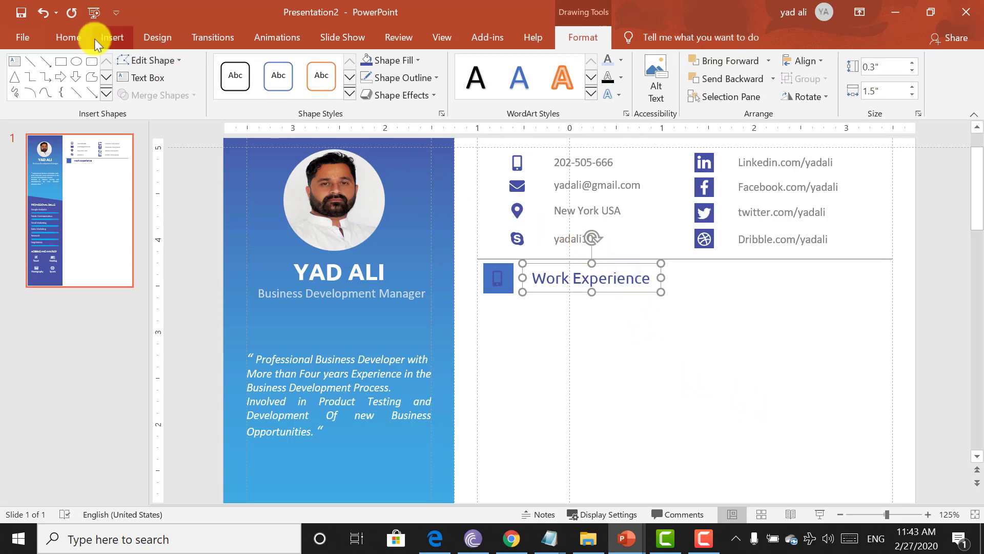
{"action": "left_click", "coordinate": [76, 35]}
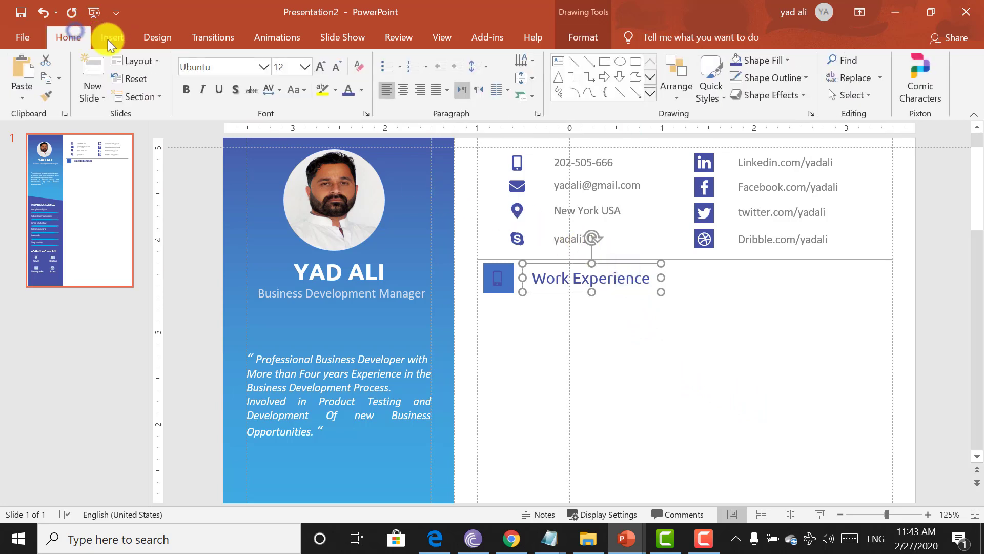
{"action": "left_click", "coordinate": [304, 93]}
{"action": "left_click", "coordinate": [320, 142]}
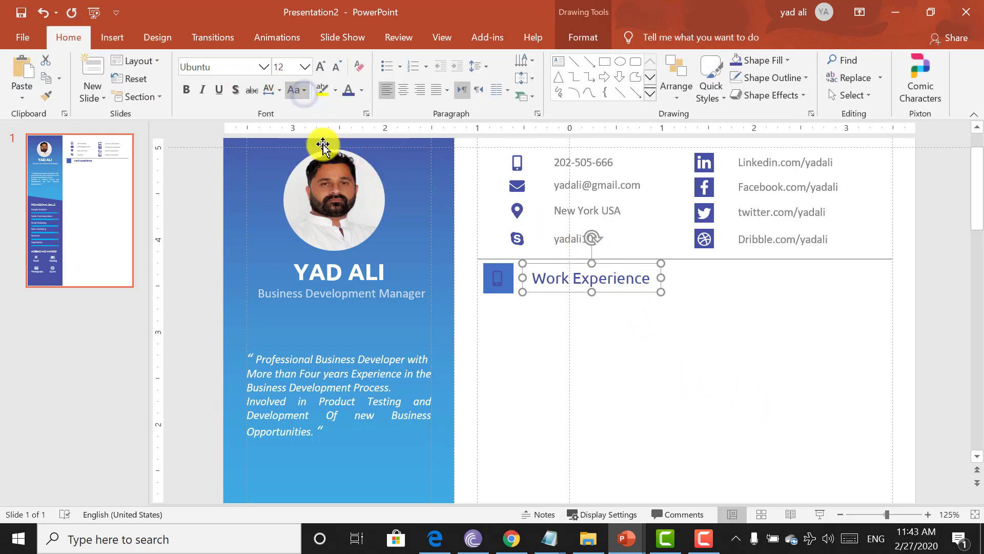
{"action": "left_click", "coordinate": [499, 280]}
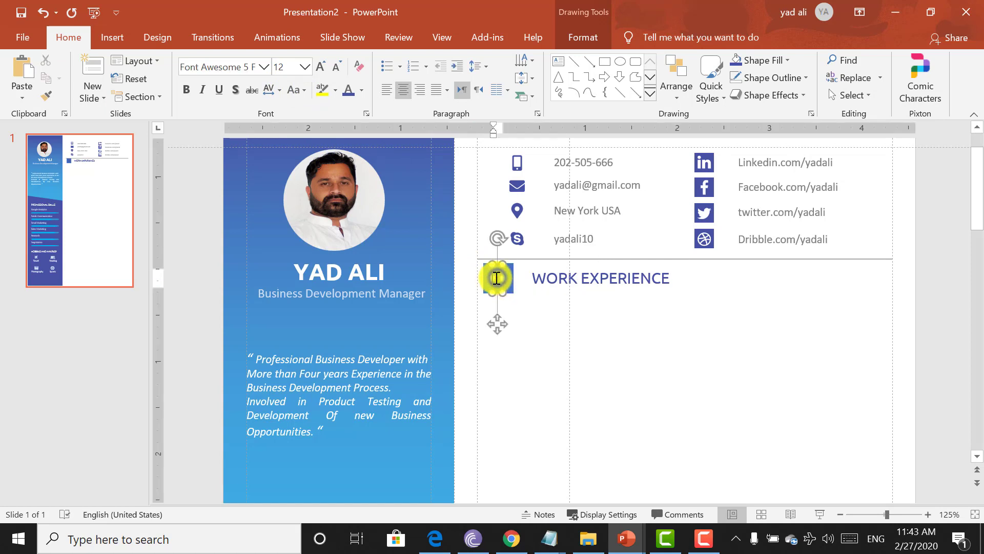
- Swap the phone icon in the tile for the briefcase symbol
{"action": "left_click", "coordinate": [111, 37]}
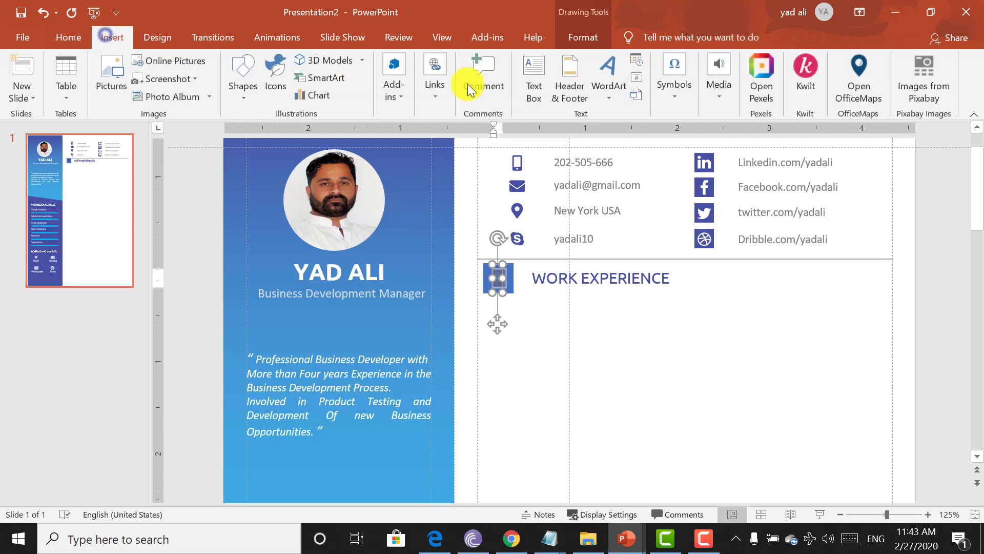
{"action": "left_click", "coordinate": [685, 115]}
{"action": "left_click", "coordinate": [718, 154]}
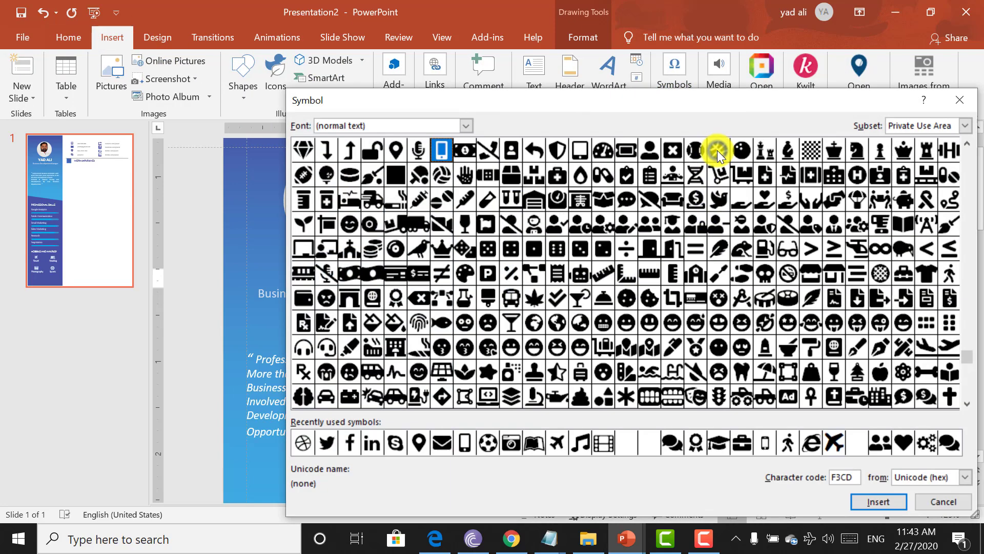
{"action": "left_click", "coordinate": [743, 444]}
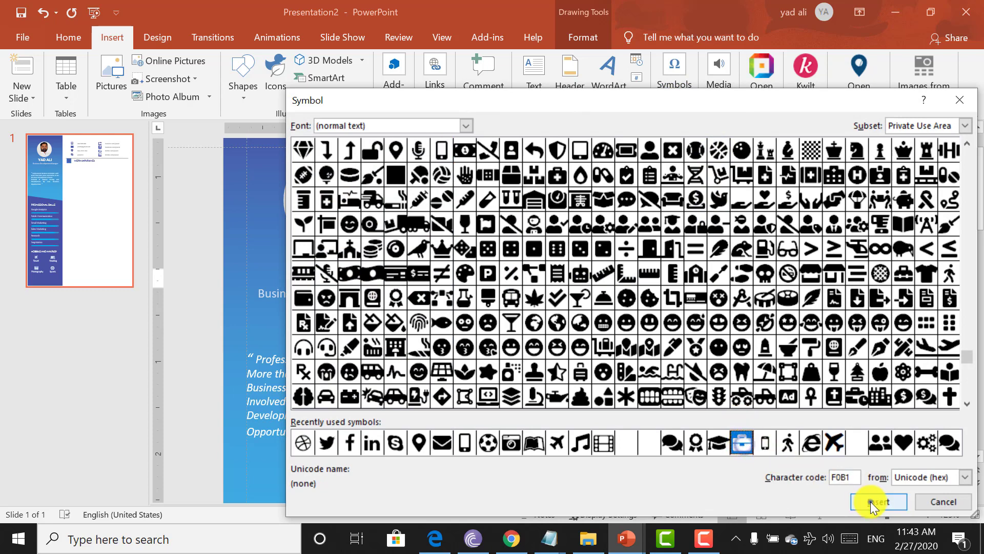
{"action": "left_click", "coordinate": [927, 504]}
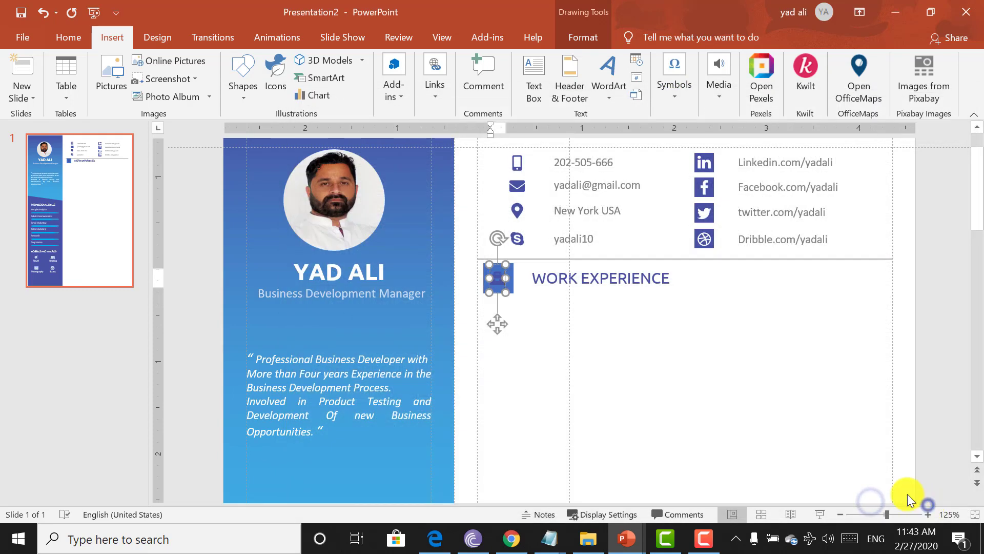
{"action": "left_click", "coordinate": [495, 279]}
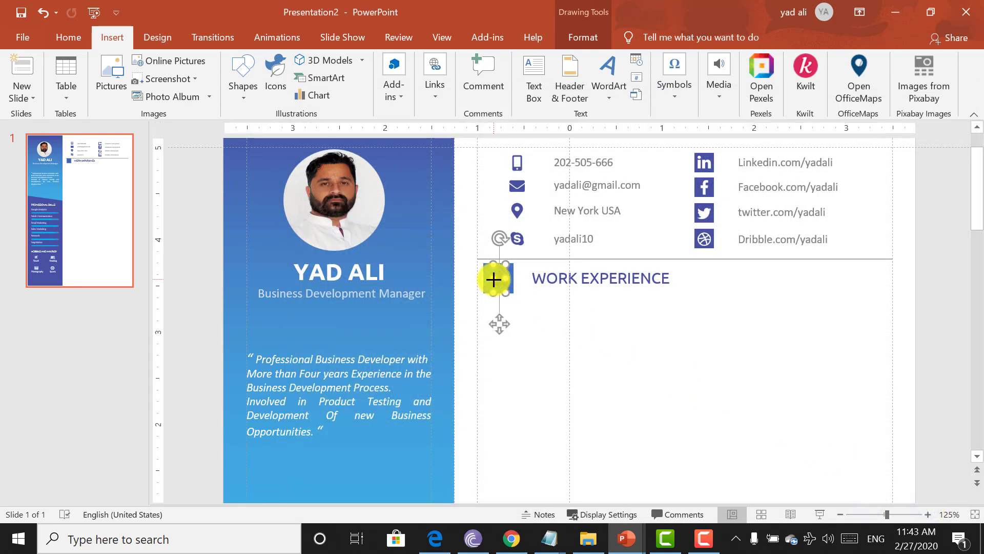
- Colour the briefcase symbol white
{"action": "scroll", "coordinate": [493, 279], "scroll_direction": "up", "scroll_amount": 2, "text": "ctrl"}
{"action": "scroll", "coordinate": [493, 278], "scroll_direction": "up", "scroll_amount": 4, "text": "ctrl"}
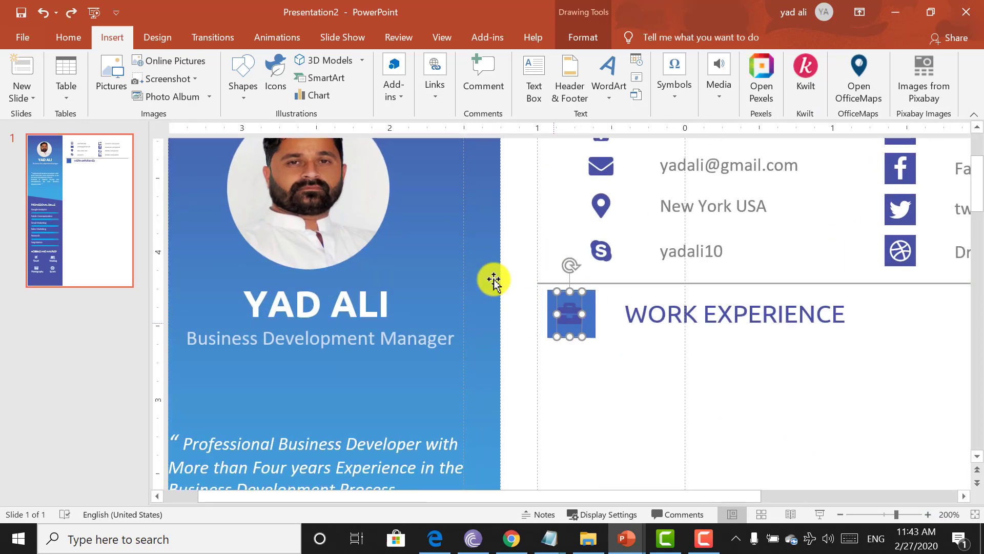
{"action": "left_click", "coordinate": [574, 316]}
{"action": "left_click", "coordinate": [76, 44]}
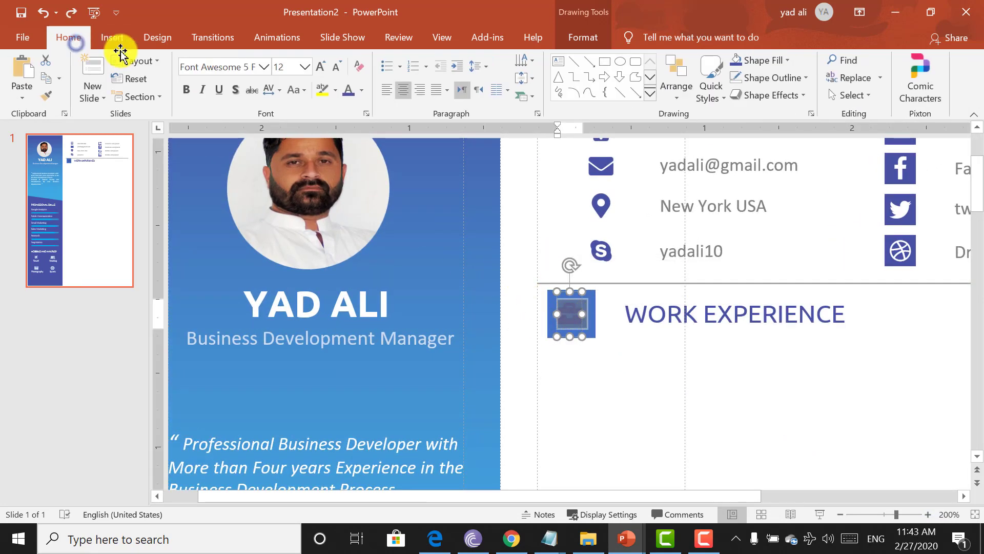
{"action": "left_click", "coordinate": [362, 93]}
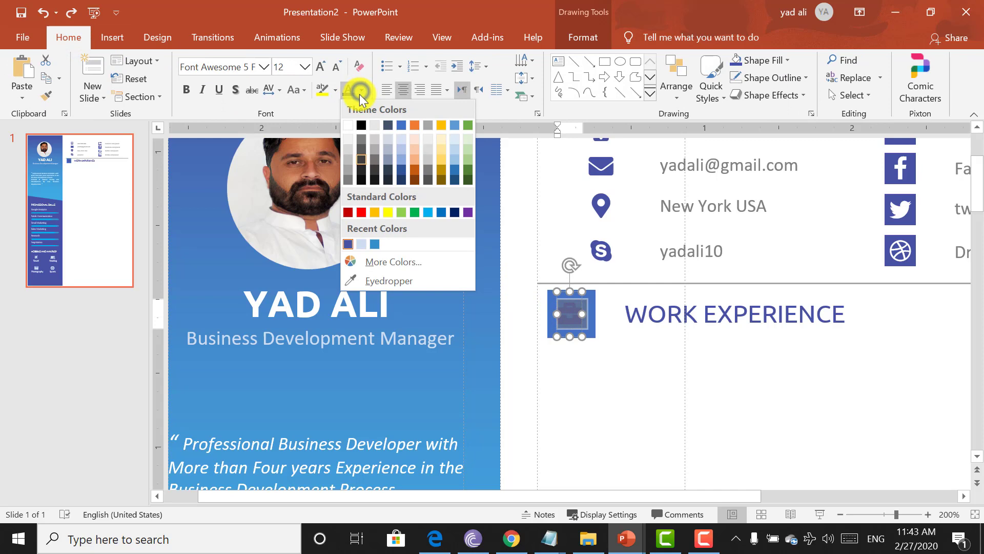
{"action": "left_click", "coordinate": [348, 126]}
{"action": "left_click", "coordinate": [644, 362]}
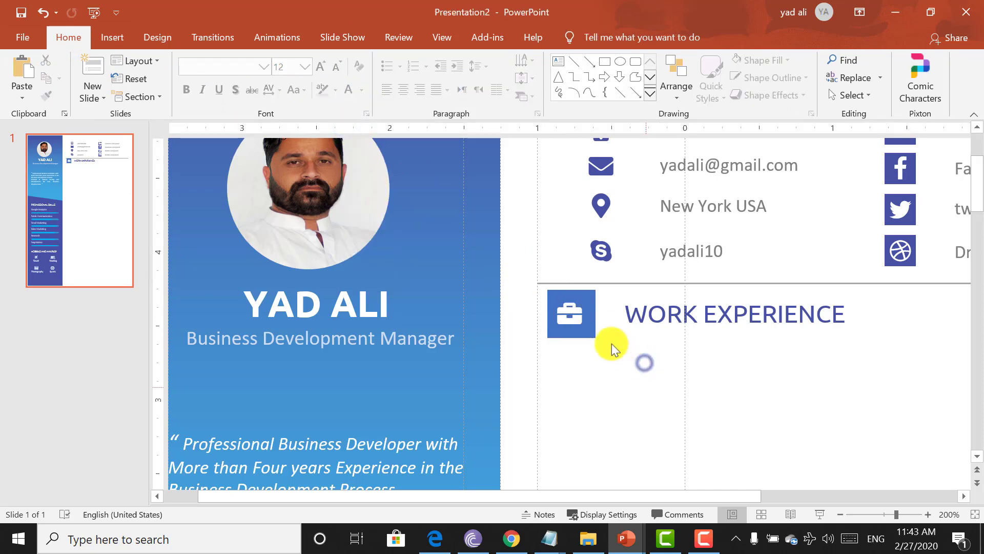
{"action": "double_click", "coordinate": [566, 315]}
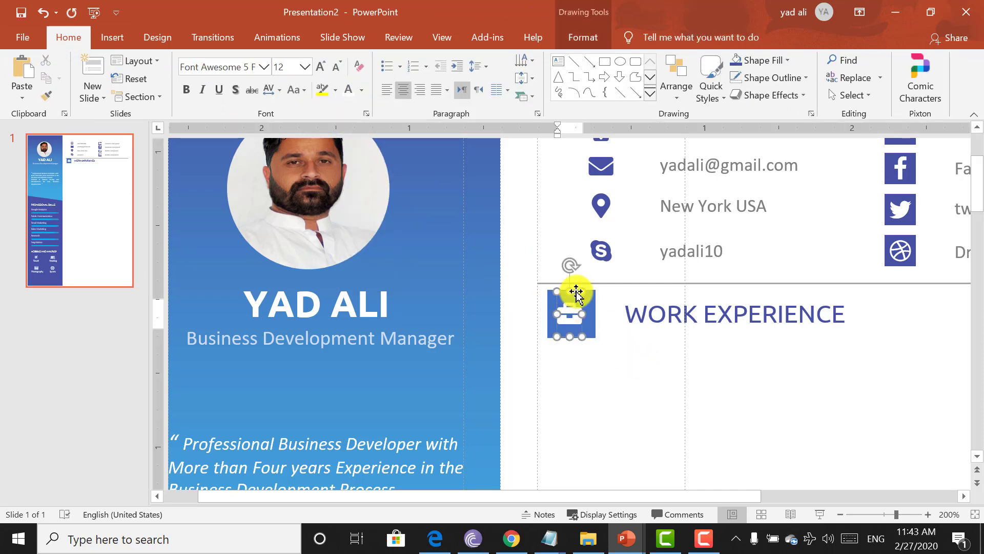
{"action": "left_click", "coordinate": [577, 291]}
{"action": "left_click", "coordinate": [629, 395]}
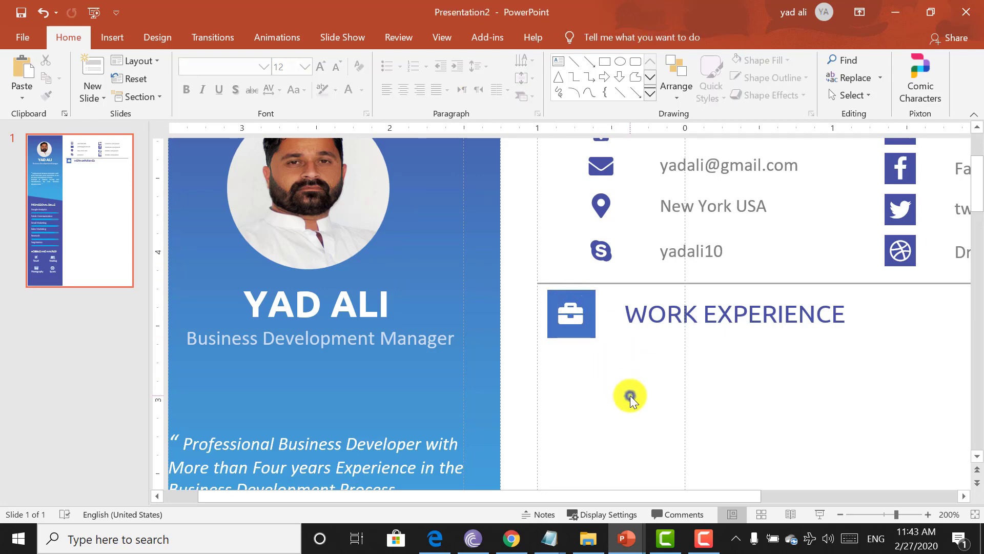
- Paste the Business Development Manager job title below WORK EXPERIENCE
{"action": "scroll", "coordinate": [629, 395], "scroll_direction": "down", "scroll_amount": 3, "text": "ctrl"}
{"action": "scroll", "coordinate": [629, 395], "scroll_direction": "down", "scroll_amount": 3, "text": "ctrl"}
{"action": "scroll", "coordinate": [629, 395], "scroll_direction": "down", "scroll_amount": 1, "text": "ctrl"}
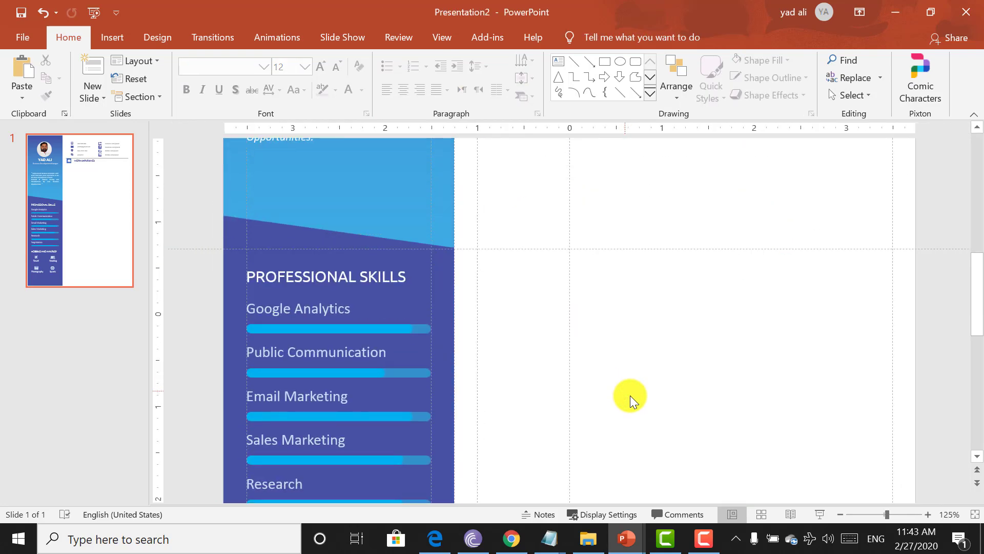
{"action": "scroll", "coordinate": [629, 395], "scroll_direction": "up", "scroll_amount": 3}
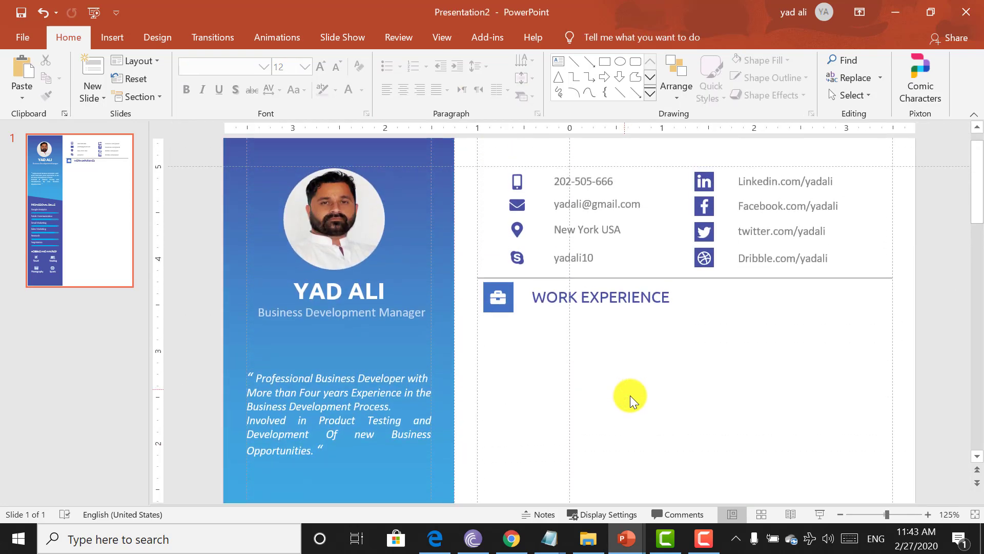
{"action": "scroll", "coordinate": [629, 395], "scroll_direction": "up", "scroll_amount": 1}
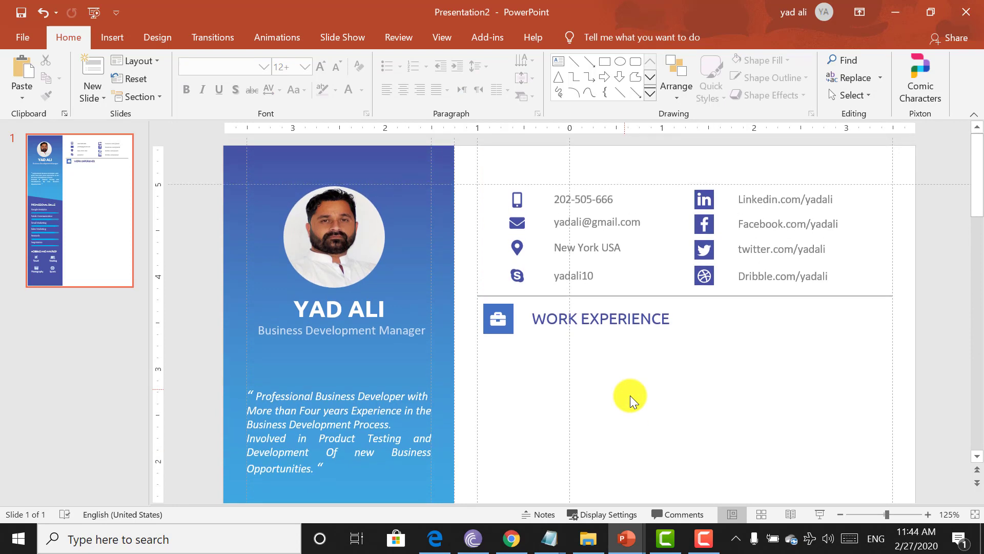
{"action": "key", "text": "ctrl+v"}
{"action": "left_click_drag", "start_coordinate": [619, 366], "coordinate": [613, 342]}
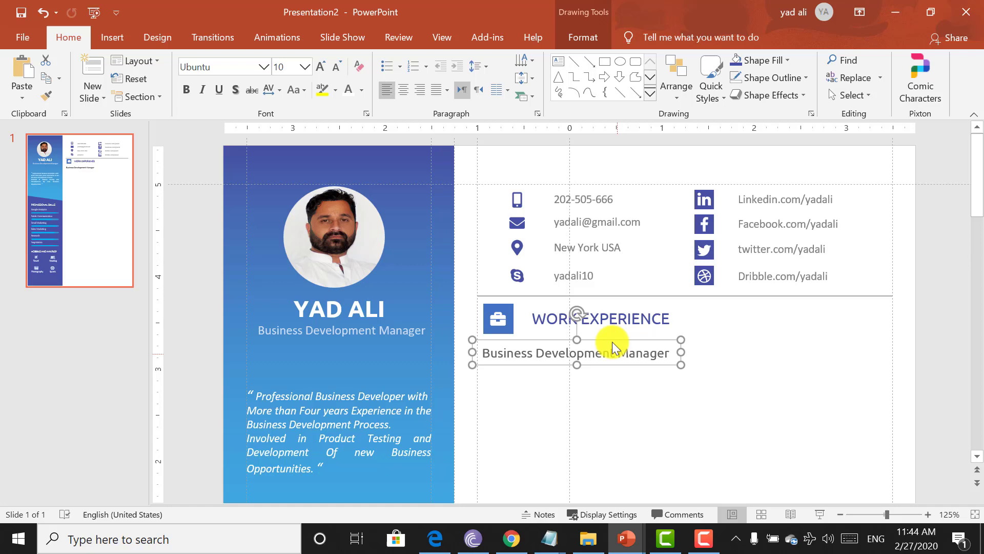
{"action": "left_click", "coordinate": [631, 432]}
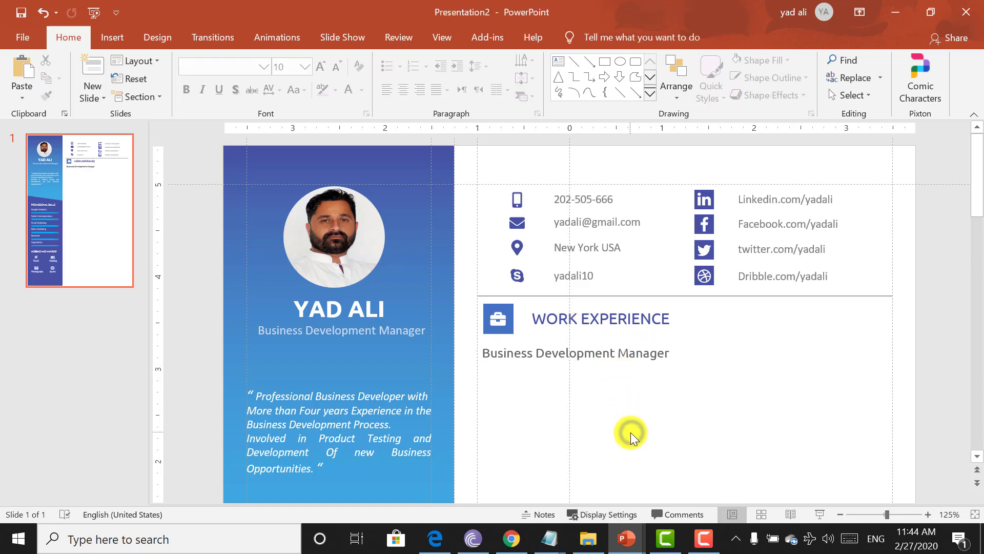
- Paste the Air State Solution company line and align it under the job title
{"action": "key", "text": "ctrl+v"}
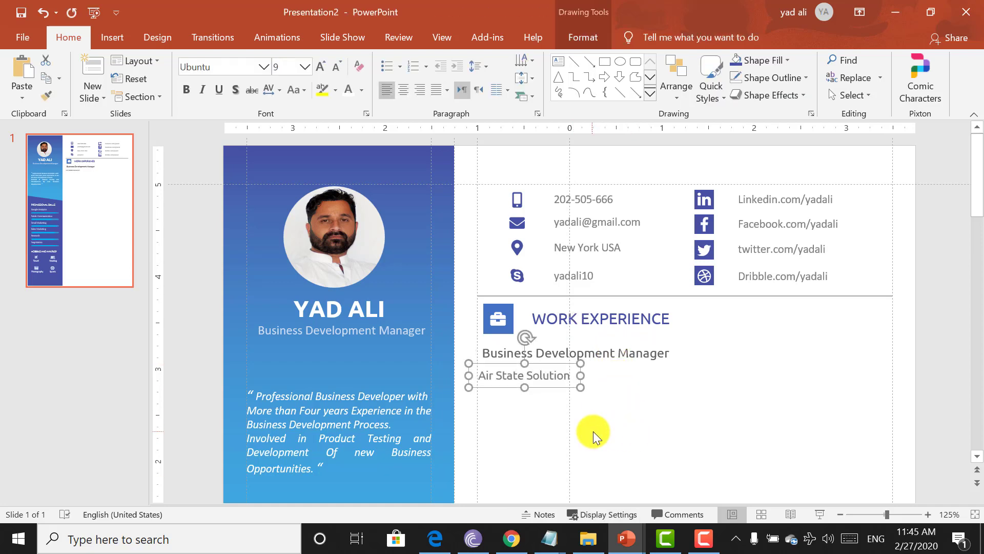
{"action": "key", "text": "Up"}
{"action": "key", "text": "Up"}
{"action": "key", "text": "Up"}
{"action": "left_click", "coordinate": [592, 351]}
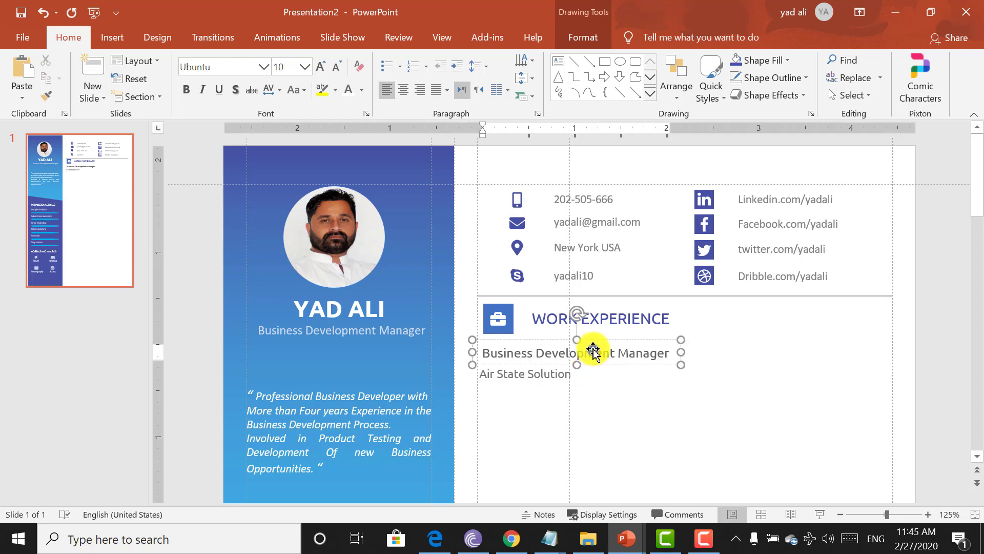
{"action": "left_click_drag", "start_coordinate": [593, 340], "coordinate": [589, 340]}
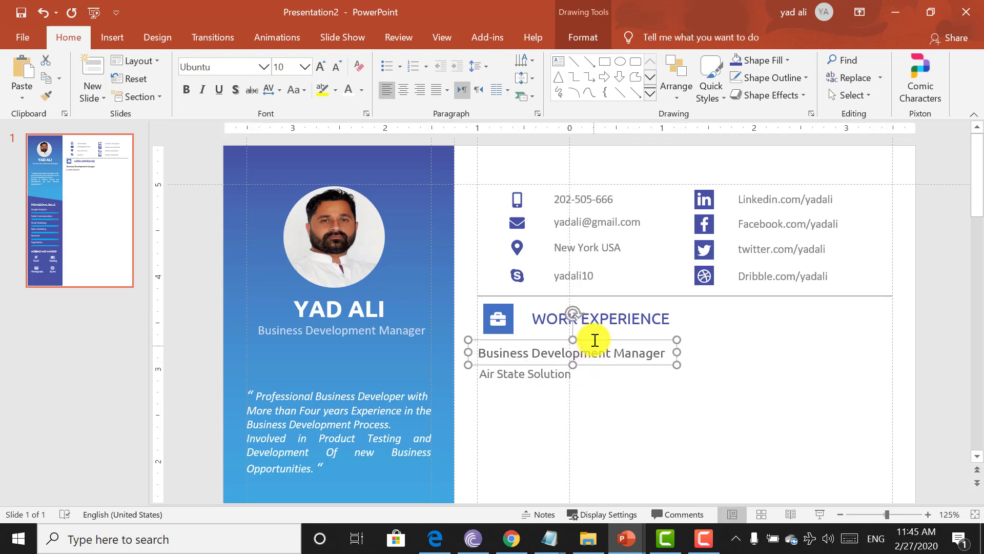
{"action": "left_click", "coordinate": [564, 378]}
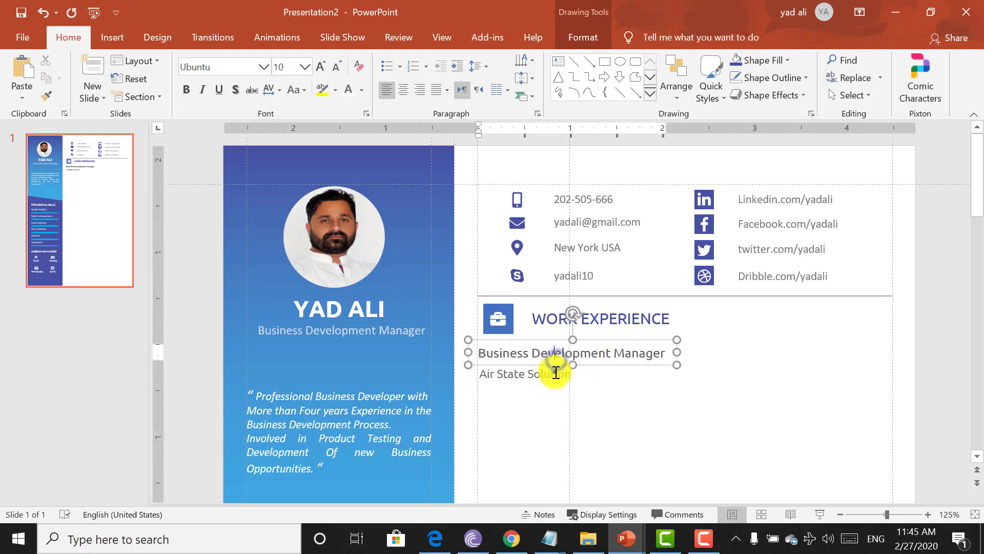
{"action": "left_click", "coordinate": [556, 372]}
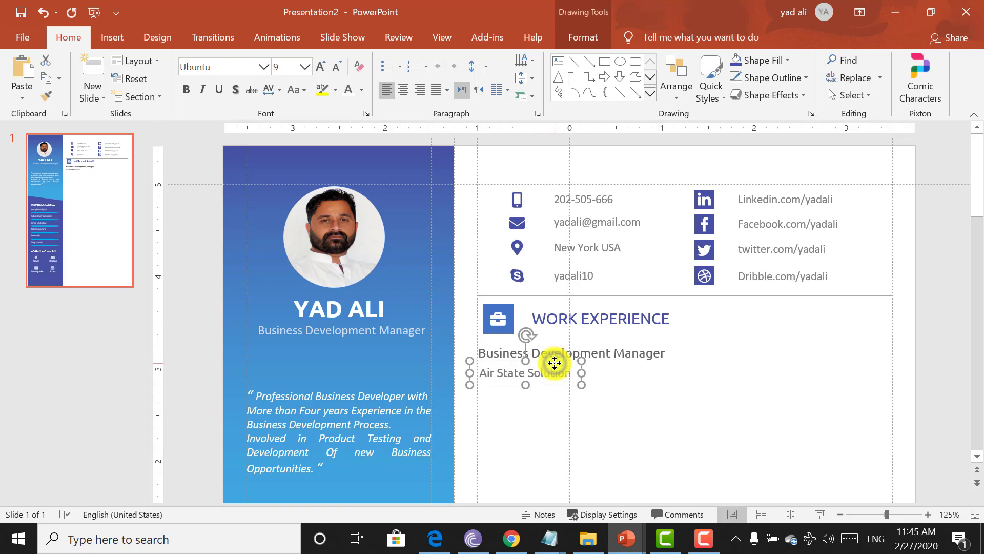
{"action": "left_click_drag", "start_coordinate": [555, 364], "coordinate": [554, 362]}
{"action": "left_click", "coordinate": [546, 414]}
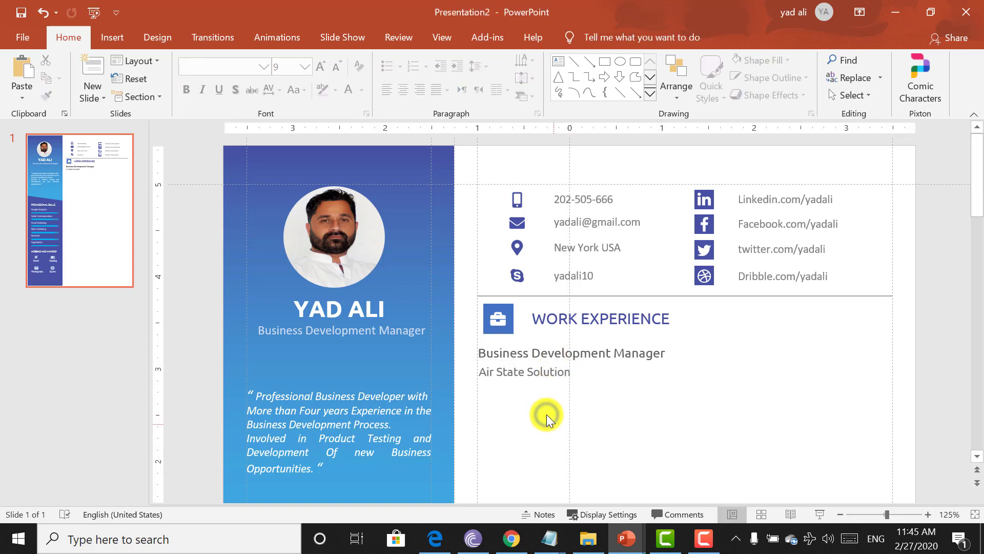
- Paste the 09/2014-09/2018 dates, New York USA location and description boxes beneath
{"action": "key", "text": "ctrl+v"}
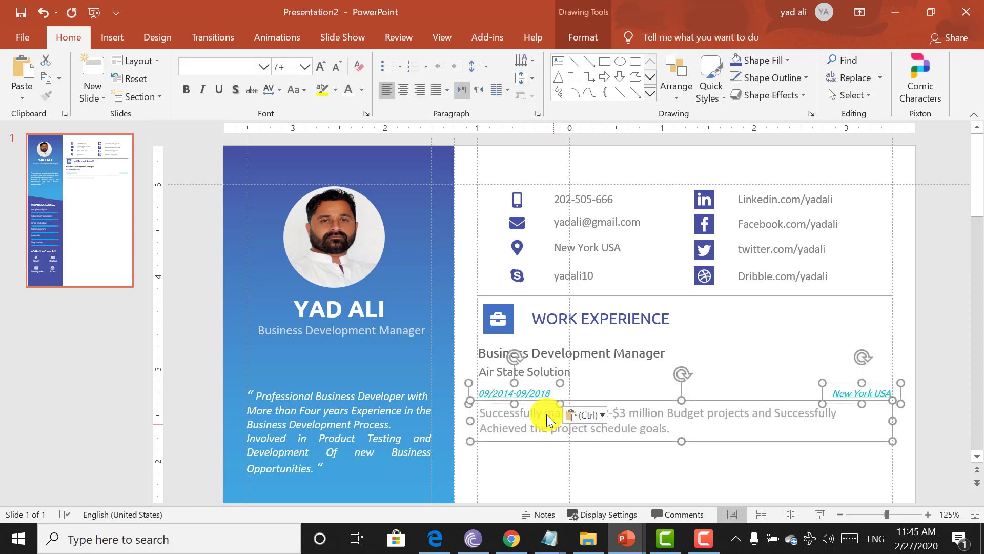
{"action": "key", "text": "Up"}
{"action": "key", "text": "Up"}
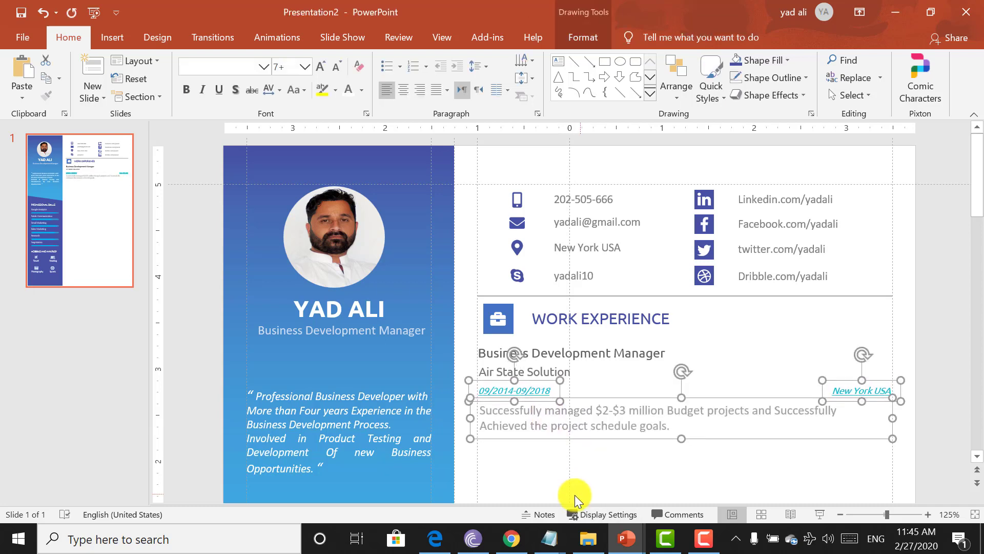
{"action": "key", "text": "Up"}
{"action": "left_click", "coordinate": [605, 472]}
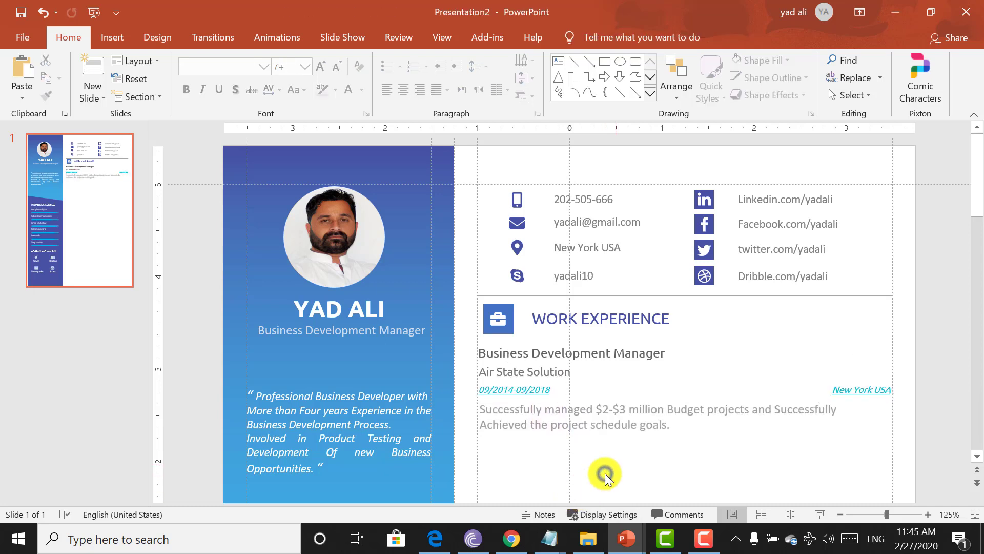
{"action": "scroll", "coordinate": [605, 473], "scroll_direction": "down", "scroll_amount": 3}
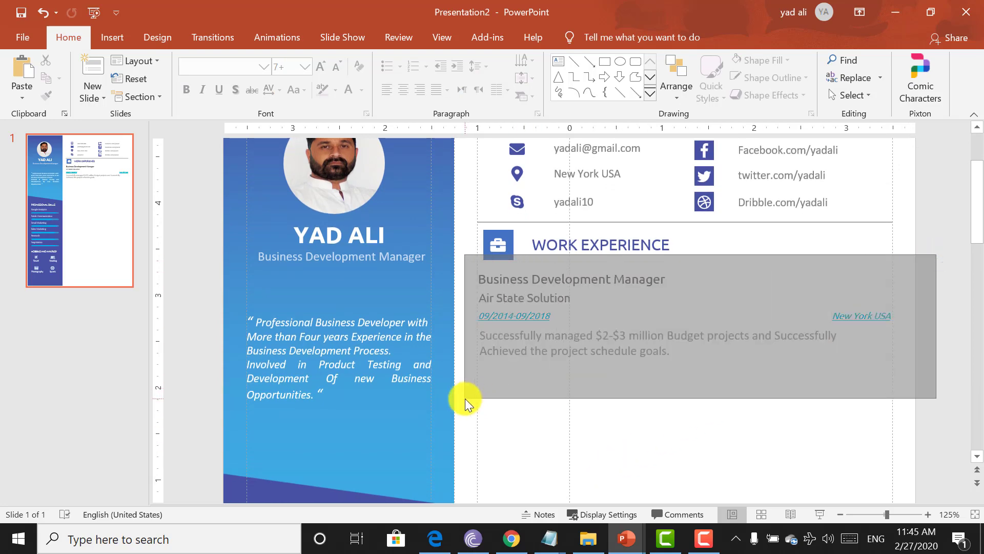
- Duplicate the first job entry below it and change the copy's dates to 09/2018-09/2020
{"action": "left_click_drag", "start_coordinate": [859, 374], "coordinate": [466, 398]}
{"action": "left_click_drag", "start_coordinate": [513, 367], "coordinate": [526, 464]}
{"action": "left_click", "coordinate": [604, 474]}
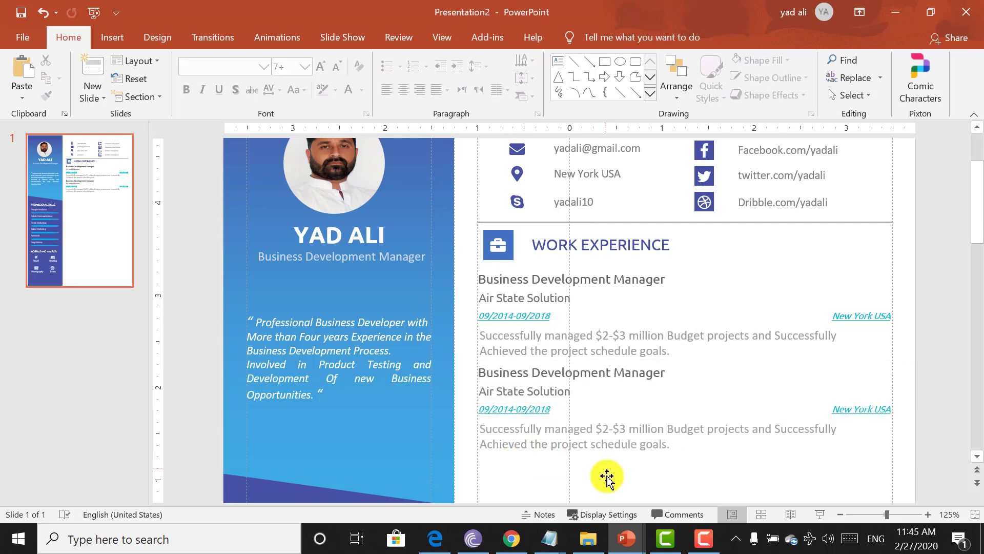
{"action": "left_click", "coordinate": [515, 411]}
{"action": "type", "text": "09/2018-09/2020"}
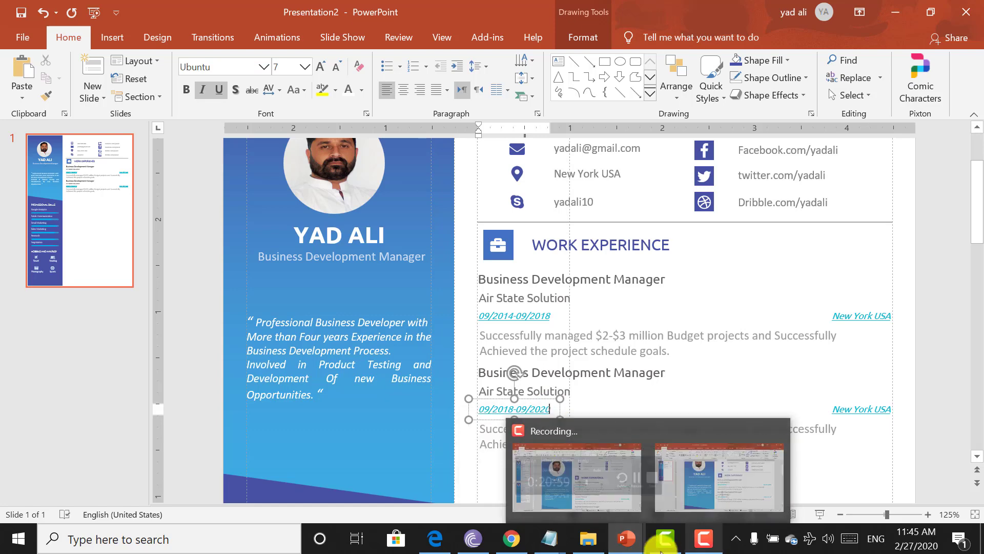
{"action": "left_click", "coordinate": [854, 446]}
{"action": "left_click", "coordinate": [828, 474]}
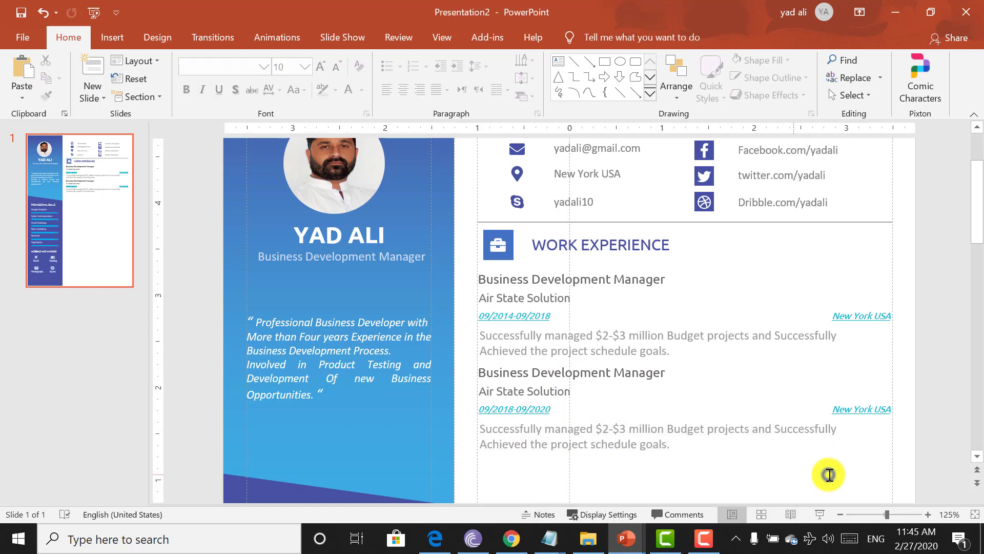
{"action": "scroll", "coordinate": [828, 475], "scroll_direction": "down", "scroll_amount": 3}
{"action": "scroll", "coordinate": [829, 474], "scroll_direction": "down", "scroll_amount": 2}
{"action": "scroll", "coordinate": [829, 475], "scroll_direction": "up", "scroll_amount": 5}
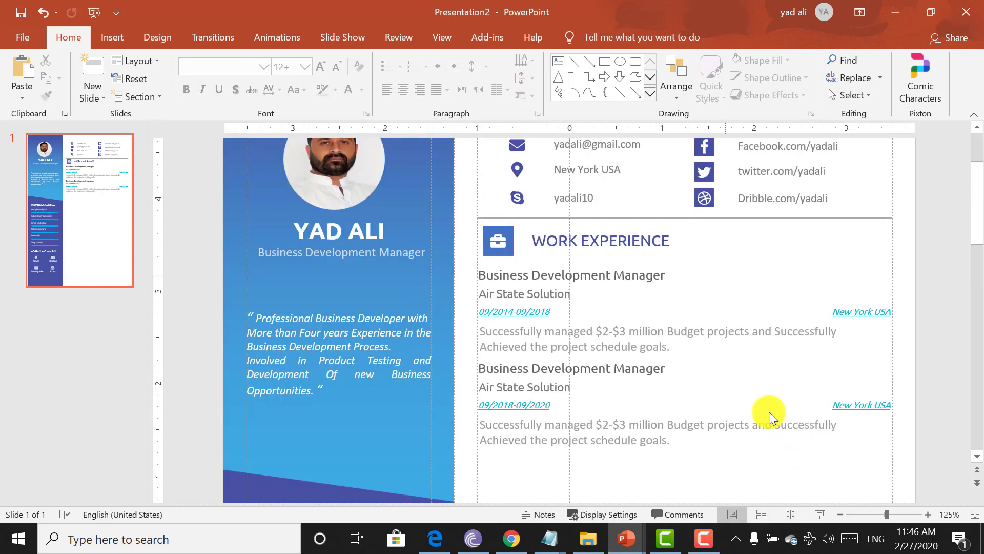
- Copy the WORK EXPERIENCE heading and briefcase icon below the two job entries
{"action": "left_click", "coordinate": [605, 241]}
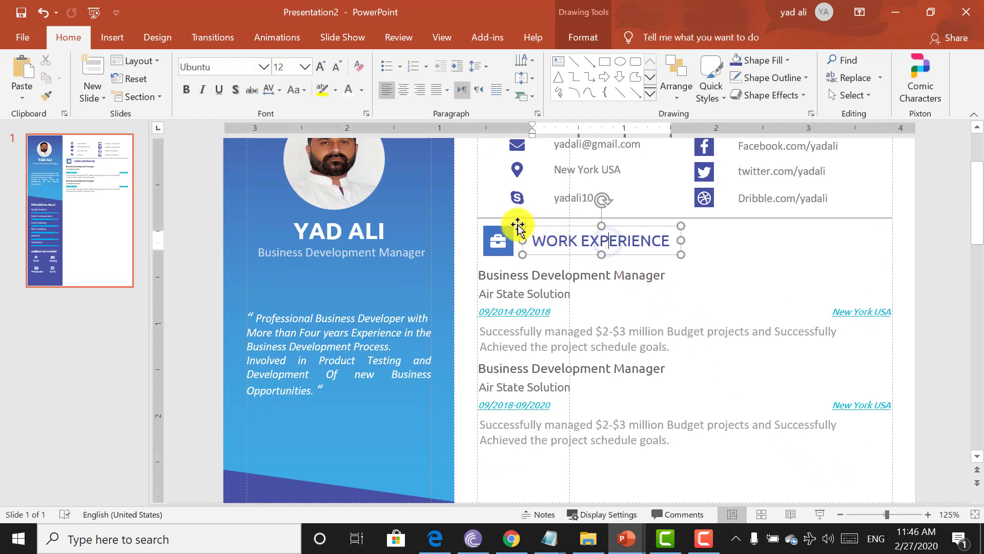
{"action": "left_click", "coordinate": [501, 220], "text": "shift"}
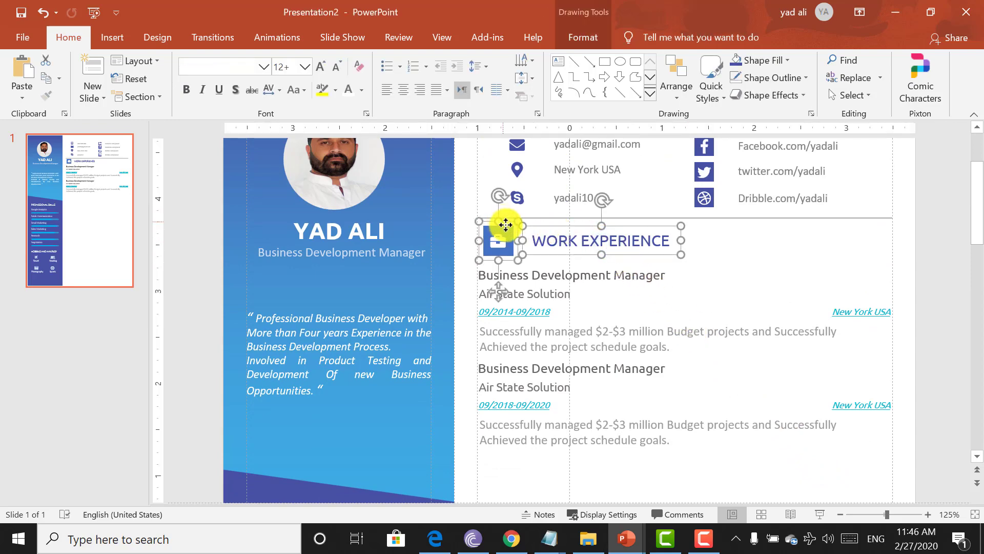
{"action": "left_click_drag", "start_coordinate": [508, 231], "coordinate": [523, 464]}
{"action": "scroll", "coordinate": [536, 459], "scroll_direction": "down", "scroll_amount": 3}
{"action": "scroll", "coordinate": [536, 458], "scroll_direction": "down", "scroll_amount": 1}
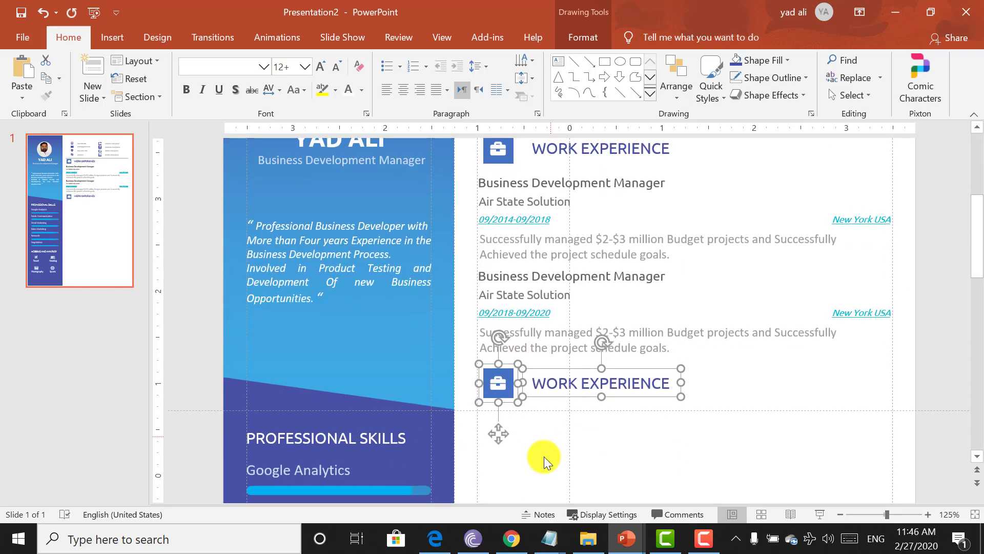
{"action": "key", "text": "ctrl+Down"}
{"action": "key", "text": "ctrl+Down"}
- Retitle the copied heading to EDUCATION ATTAINMENT
{"action": "left_click", "coordinate": [554, 388]}
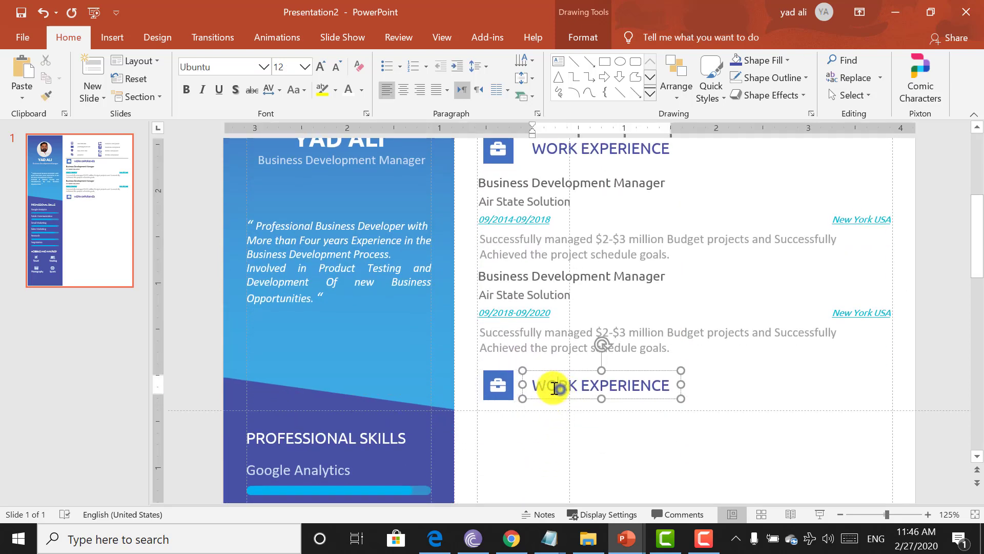
{"action": "mouse_move", "coordinate": [536, 384]}
{"action": "left_mouse_down"}
{"action": "mouse_move", "coordinate": [637, 384]}
{"action": "mouse_move", "coordinate": [667, 467]}
{"action": "left_mouse_up"}
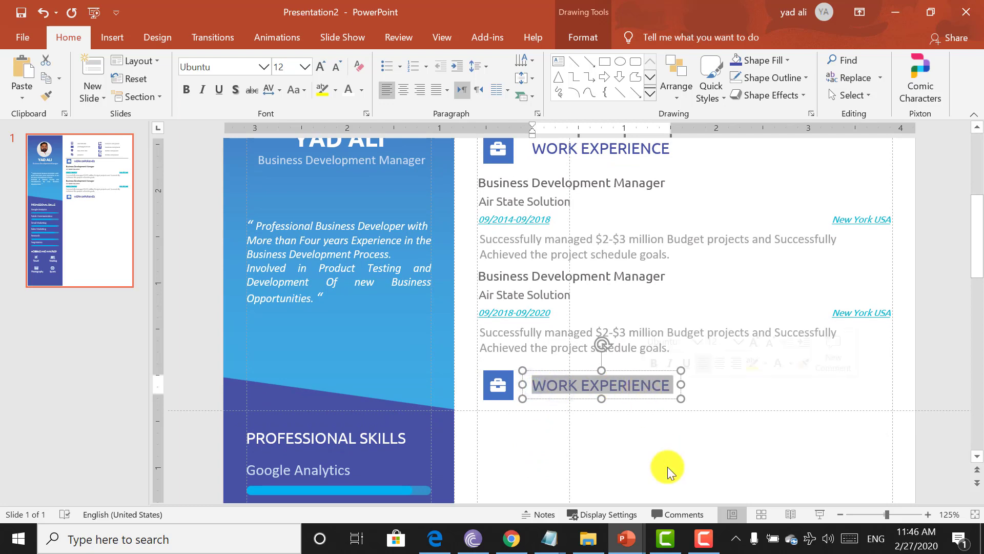
{"action": "key", "text": "BackSpace"}
{"action": "type", "text": "D"}
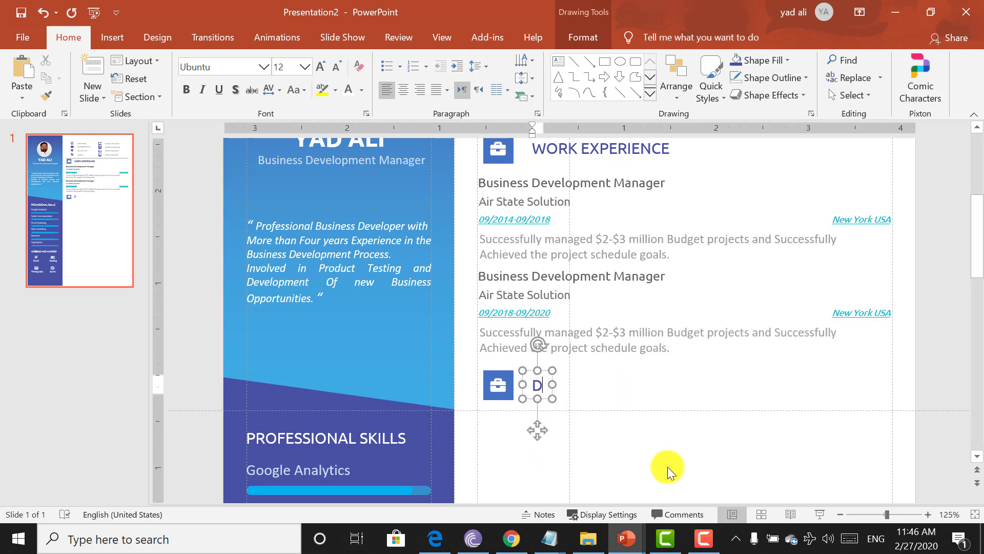
{"action": "type", "text": "EDUCATION ATT"}
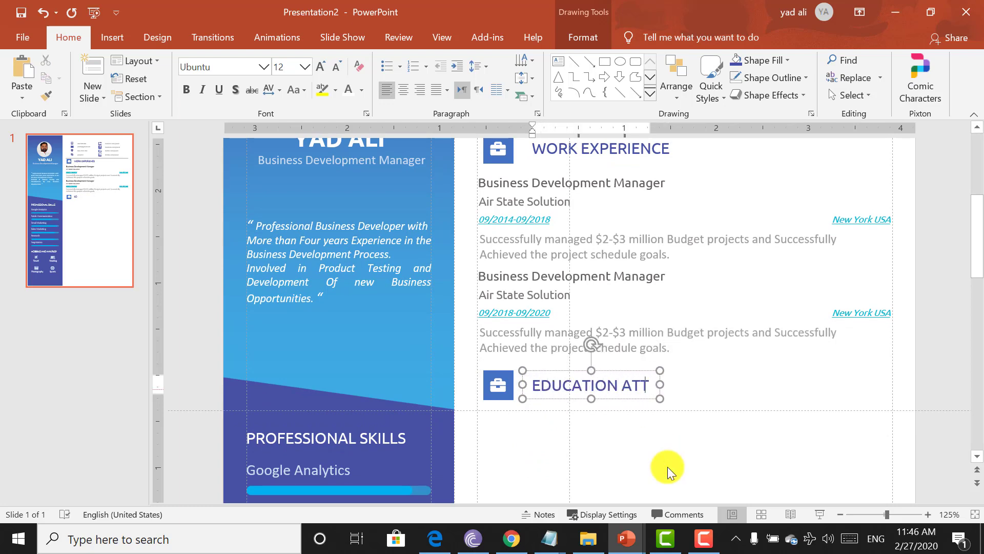
{"action": "type", "text": "AINMENT"}
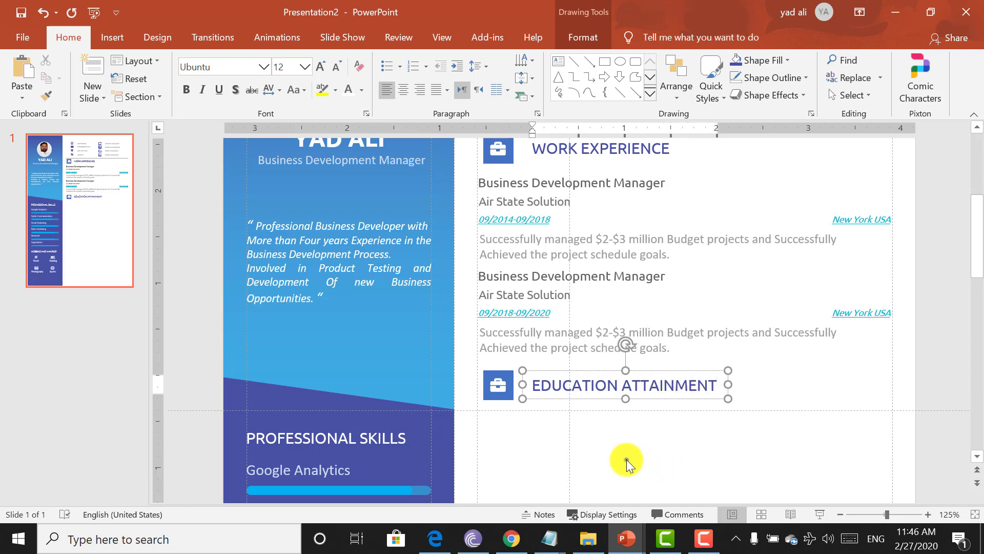
{"action": "left_click", "coordinate": [627, 459]}
{"action": "left_click", "coordinate": [499, 386]}
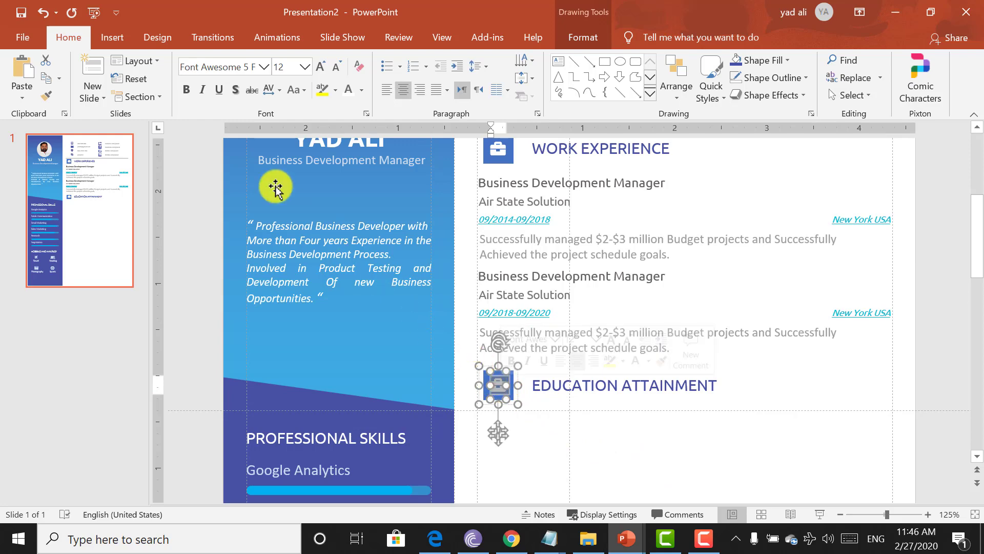
- Swap the briefcase glyph for a graduation cap symbol via Insert > Symbol
{"action": "left_click", "coordinate": [105, 36]}
{"action": "left_click", "coordinate": [677, 95]}
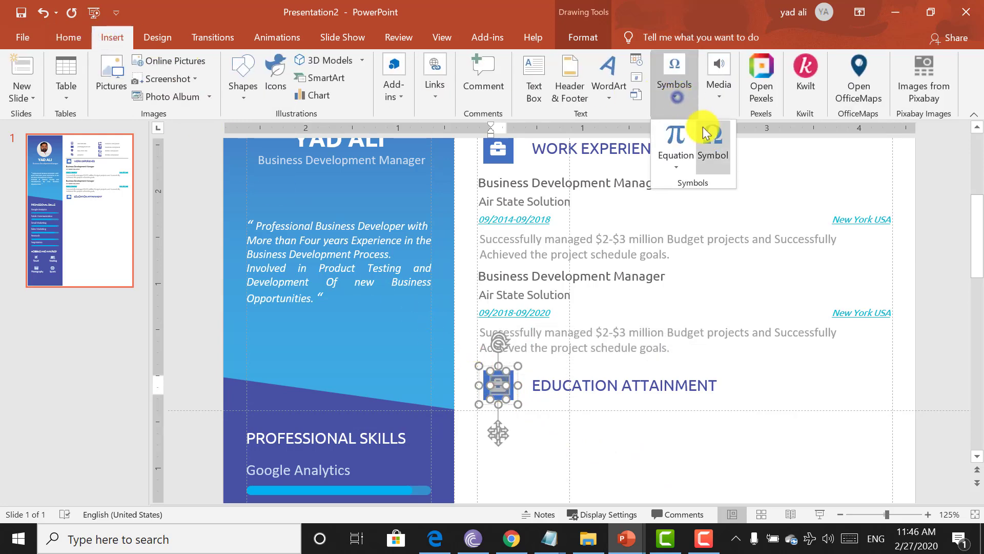
{"action": "left_click", "coordinate": [715, 142]}
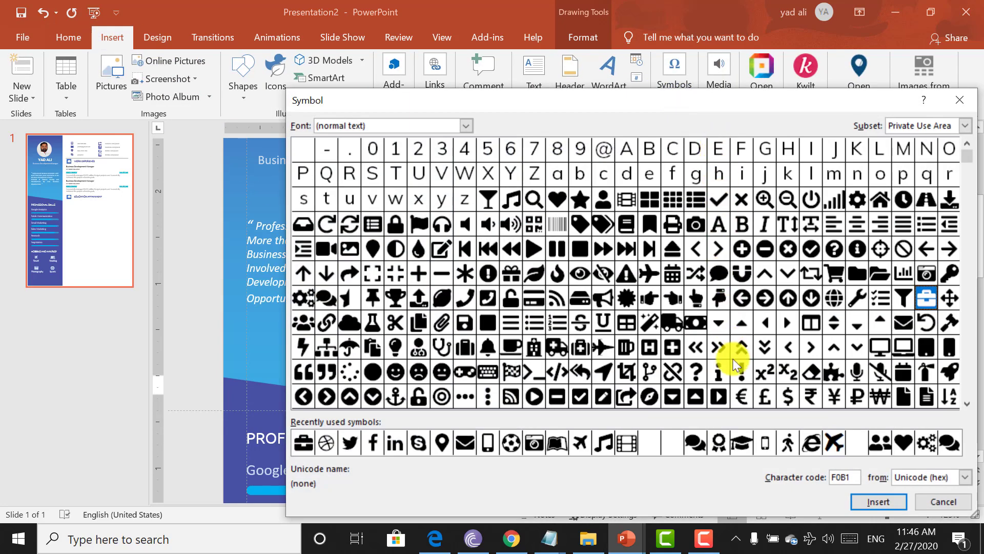
{"action": "left_click", "coordinate": [740, 439]}
{"action": "left_click", "coordinate": [878, 501]}
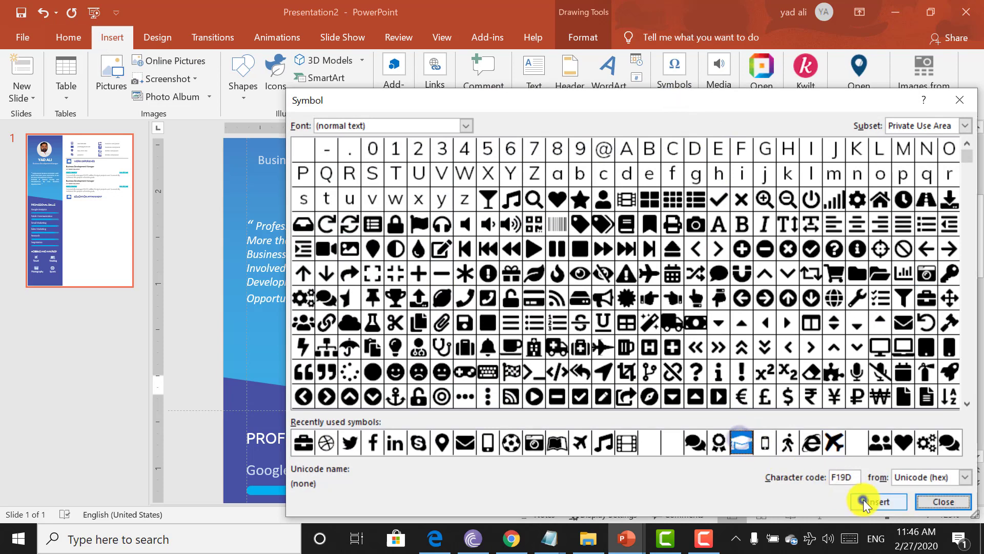
{"action": "left_click", "coordinate": [930, 499]}
{"action": "left_click", "coordinate": [659, 454]}
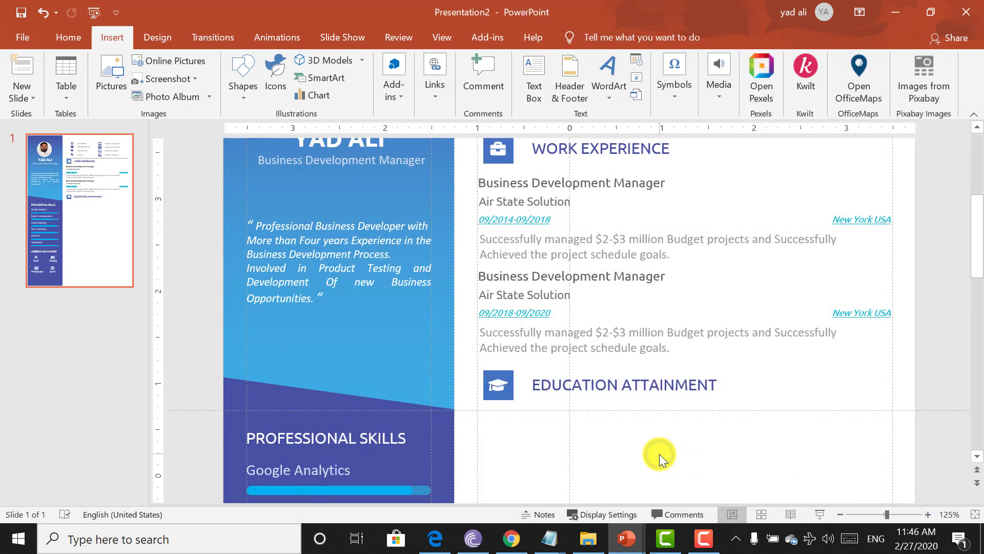
{"action": "scroll", "coordinate": [660, 454], "scroll_direction": "down", "scroll_amount": 1}
- Paste the University of Chicago Master's and Bachelor's education entries
{"action": "scroll", "coordinate": [659, 454], "scroll_direction": "down", "scroll_amount": 2}
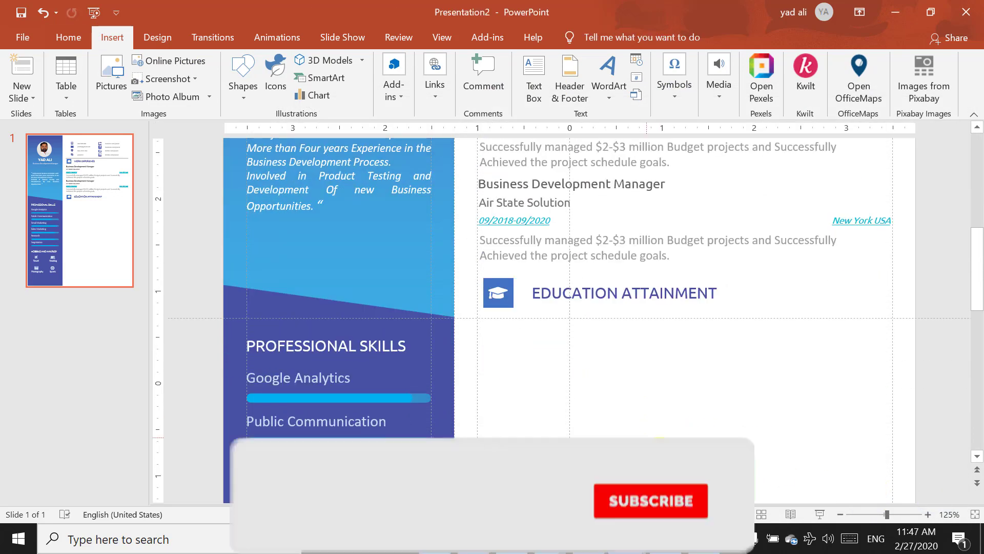
{"action": "scroll", "coordinate": [659, 454], "scroll_direction": "down", "scroll_amount": 1}
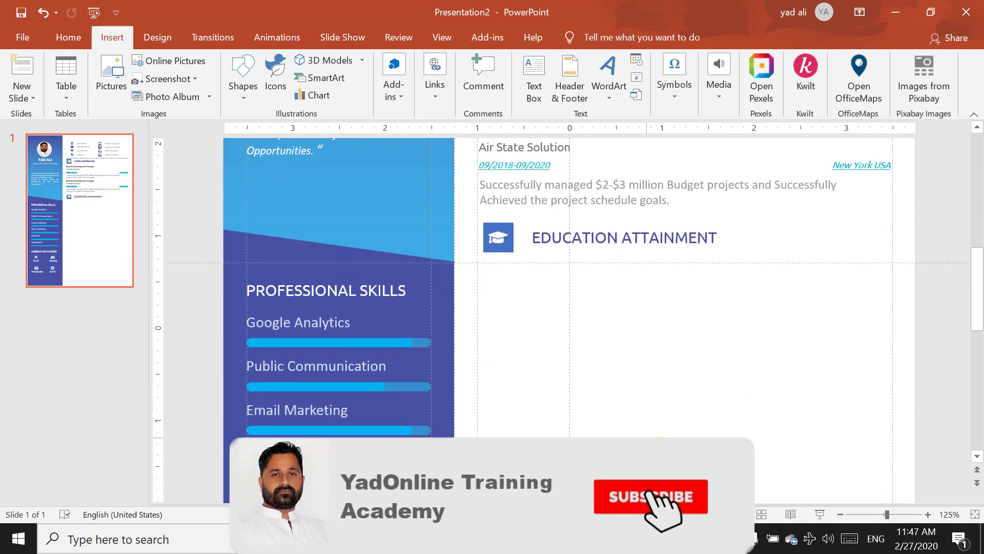
{"action": "key", "text": "ctrl+v"}
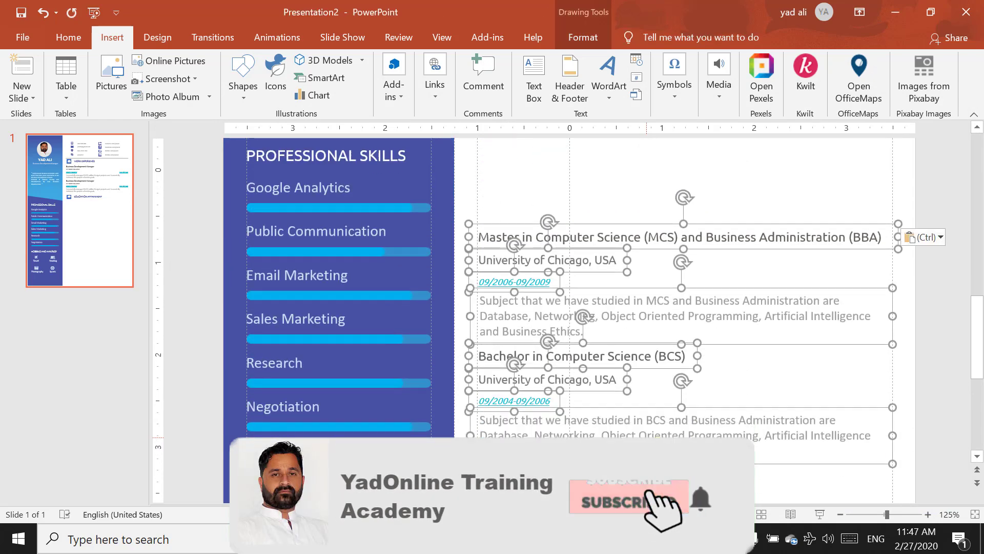
{"action": "scroll", "coordinate": [681, 307], "scroll_direction": "up", "scroll_amount": 3}
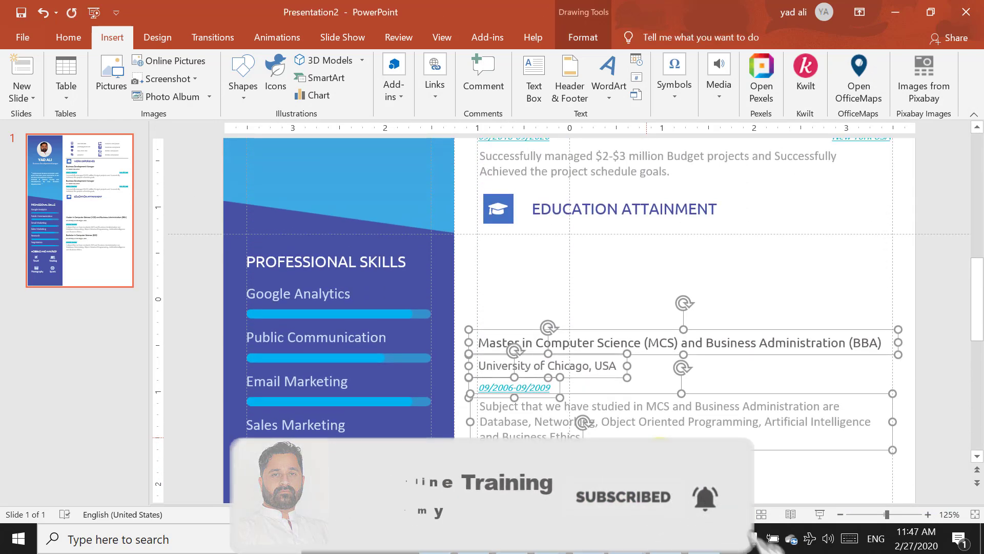
{"action": "scroll", "coordinate": [654, 312], "scroll_direction": "down", "scroll_amount": 1}
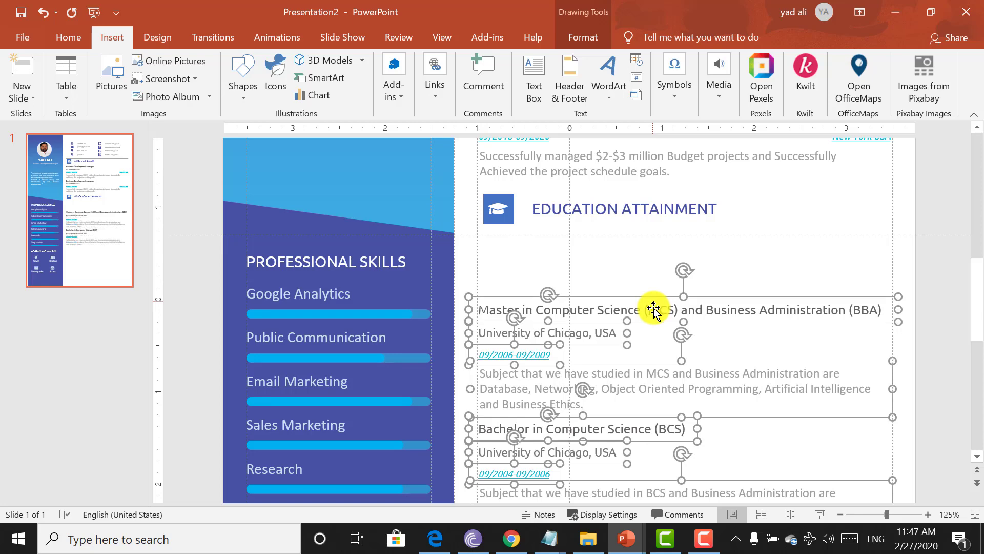
- Nudge the education entries up to sit directly under the EDUCATION ATTAINMENT heading
{"action": "key", "text": "Up"}
{"action": "key", "text": "Up"}
{"action": "key", "text": "Up"}
{"action": "key", "text": "Up"}
{"action": "key", "text": "Up"}
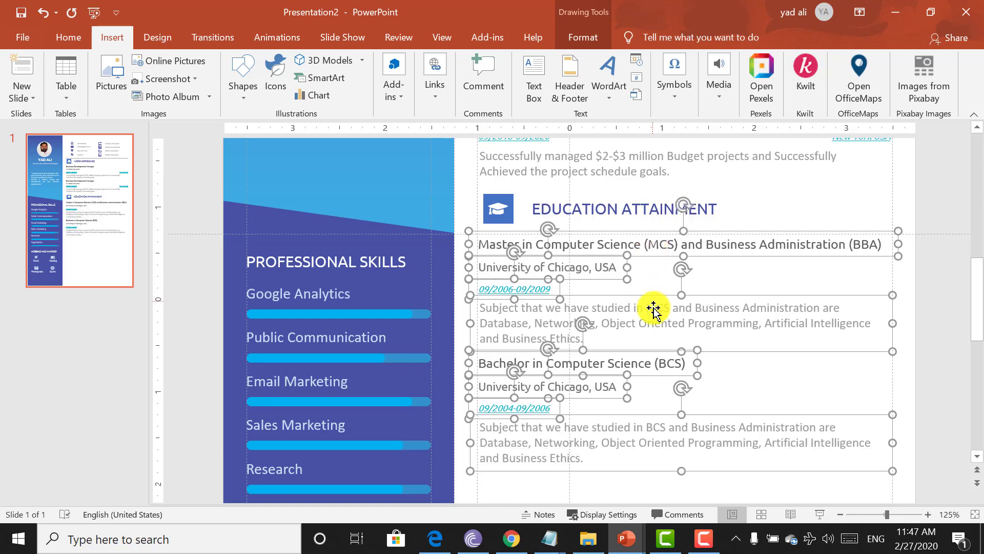
{"action": "key", "text": "Up"}
{"action": "scroll", "coordinate": [642, 469], "scroll_direction": "down", "scroll_amount": 1}
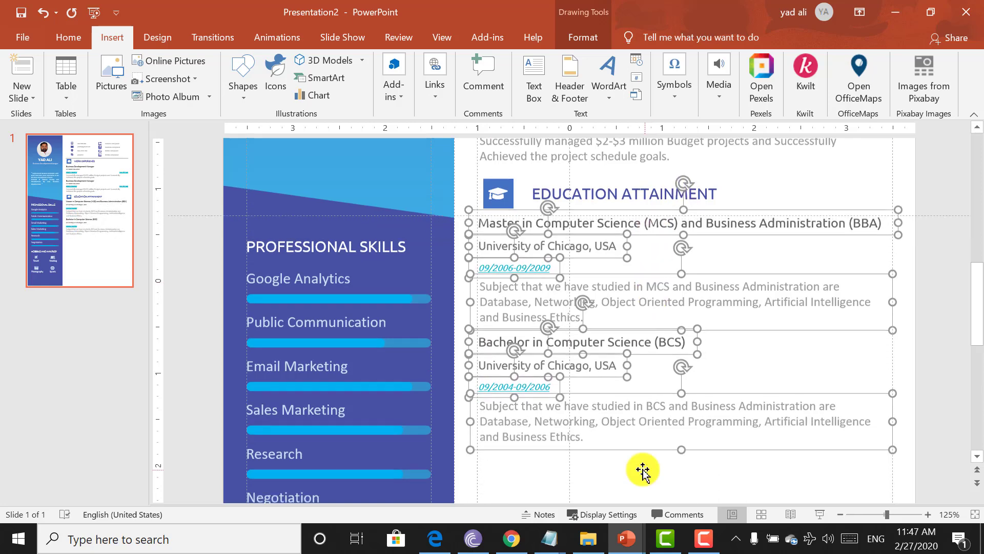
{"action": "left_click", "coordinate": [643, 469]}
{"action": "scroll", "coordinate": [643, 469], "scroll_direction": "up", "scroll_amount": 1}
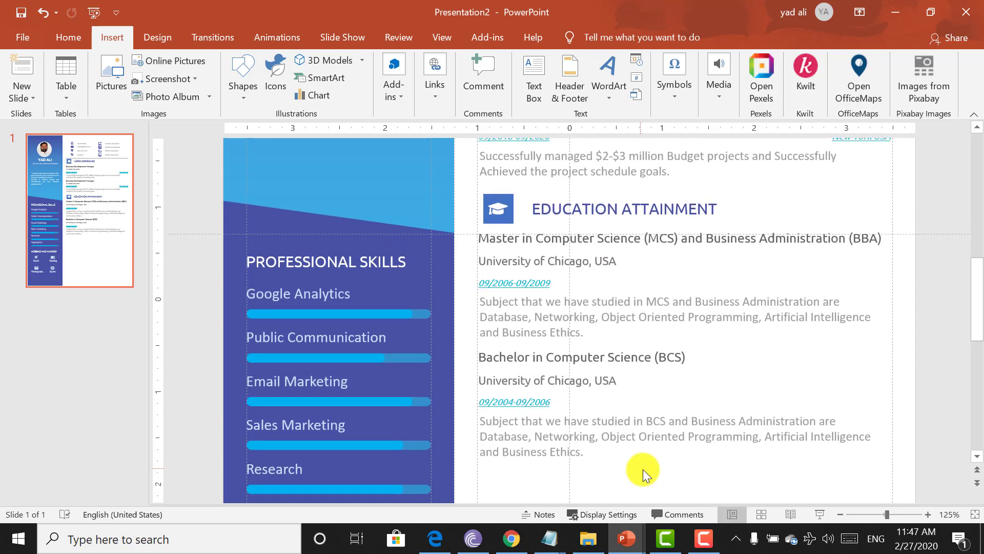
{"action": "scroll", "coordinate": [643, 469], "scroll_direction": "up", "scroll_amount": 2}
{"action": "scroll", "coordinate": [643, 469], "scroll_direction": "down", "scroll_amount": 2}
{"action": "scroll", "coordinate": [643, 469], "scroll_direction": "down", "scroll_amount": 2}
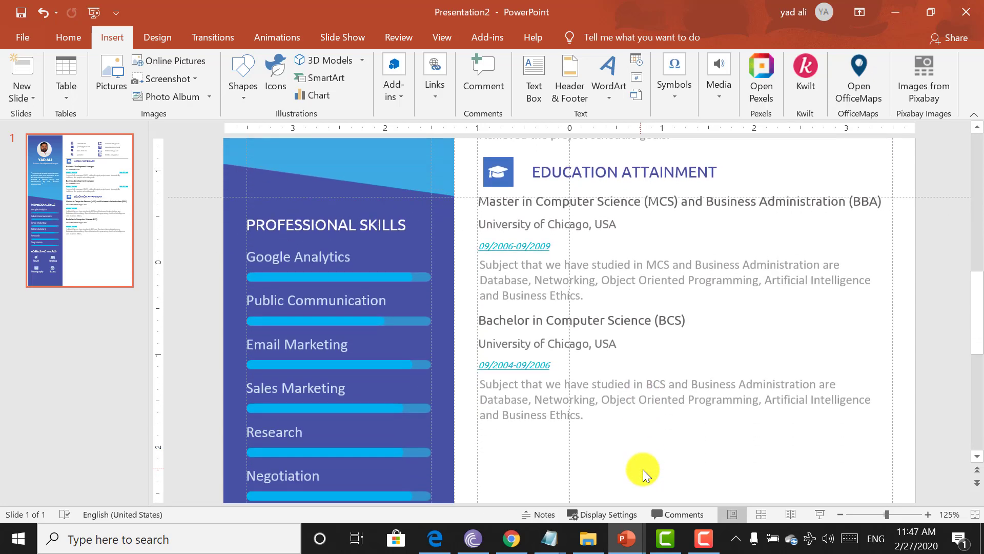
{"action": "scroll", "coordinate": [642, 468], "scroll_direction": "up", "scroll_amount": 2}
{"action": "left_click", "coordinate": [596, 207]}
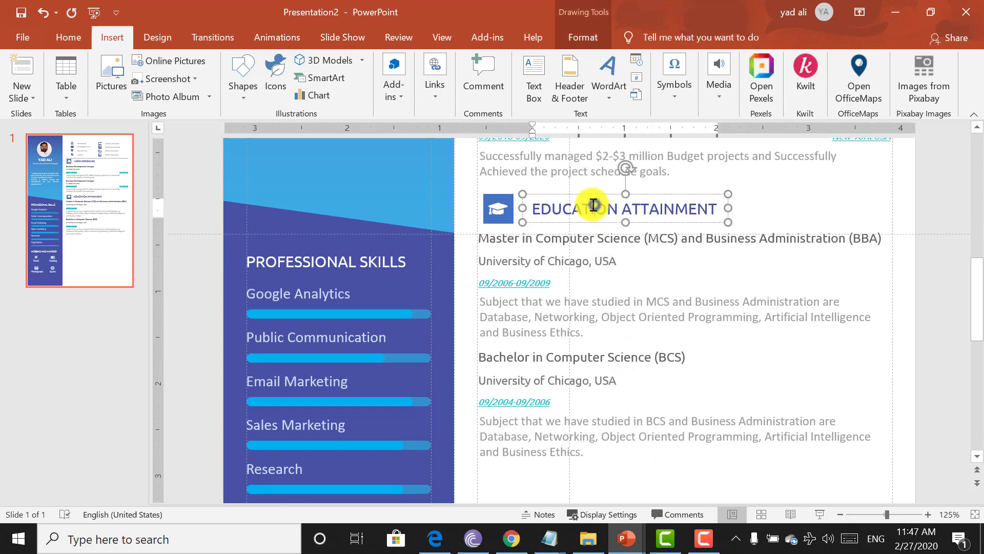
- Copy the graduation cap icon and heading below the BCS entry
{"action": "left_click", "coordinate": [497, 189], "text": "shift"}
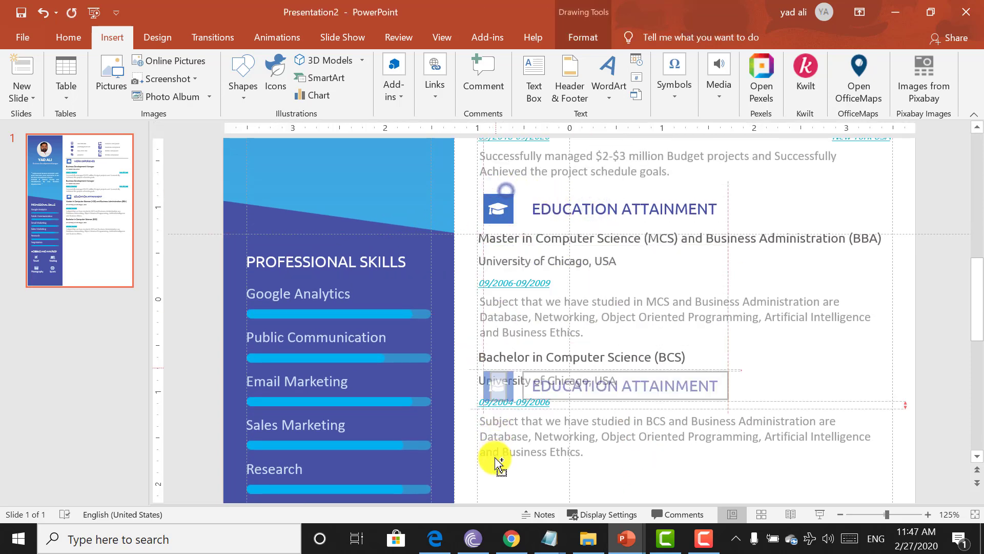
{"action": "left_click_drag", "start_coordinate": [506, 198], "coordinate": [543, 400]}
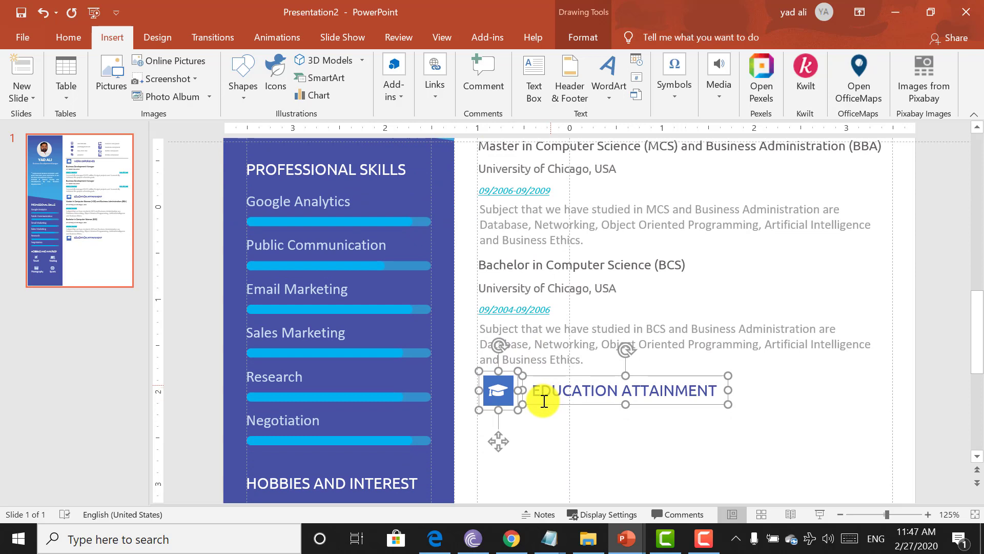
{"action": "key", "text": "ctrl+Down"}
{"action": "key", "text": "ctrl+Down"}
{"action": "key", "text": "ctrl+Down"}
{"action": "key", "text": "ctrl+Down"}
{"action": "key", "text": "ctrl+Down"}
{"action": "key", "text": "ctrl+Down"}
{"action": "key", "text": "ctrl+Down"}
{"action": "key", "text": "ctrl+Down"}
{"action": "key", "text": "ctrl+Down"}
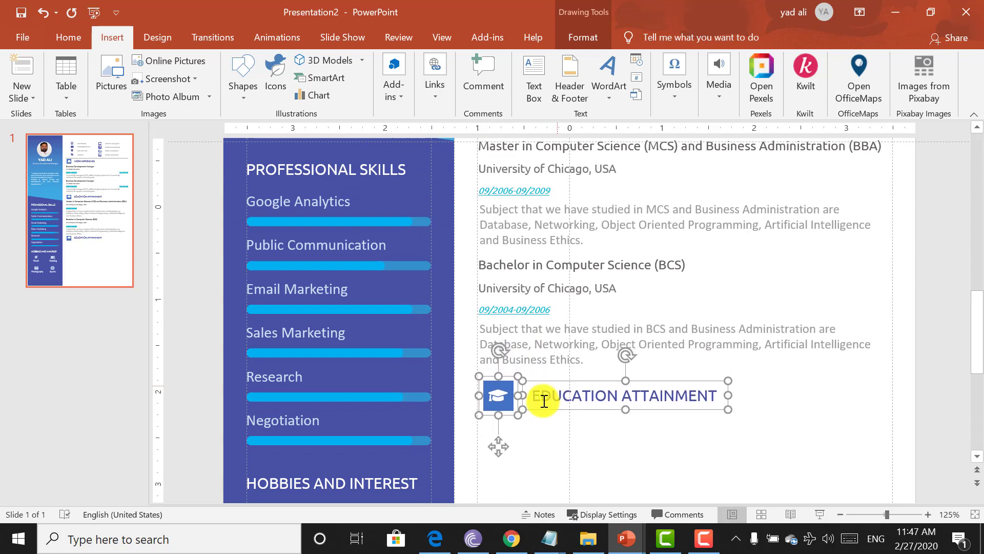
{"action": "key", "text": "ctrl+Down"}
{"action": "key", "text": "ctrl+Down"}
{"action": "key", "text": "ctrl+Down"}
{"action": "key", "text": "ctrl+Down"}
{"action": "key", "text": "ctrl+Down"}
{"action": "key", "text": "ctrl+Down"}
{"action": "key", "text": "ctrl+Down"}
{"action": "key", "text": "ctrl+Down"}
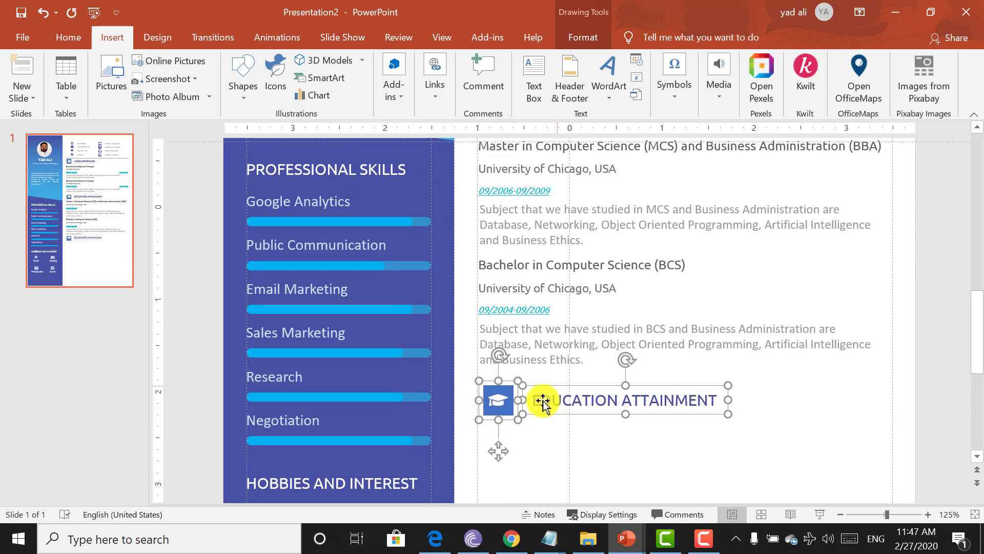
{"action": "left_click", "coordinate": [620, 449]}
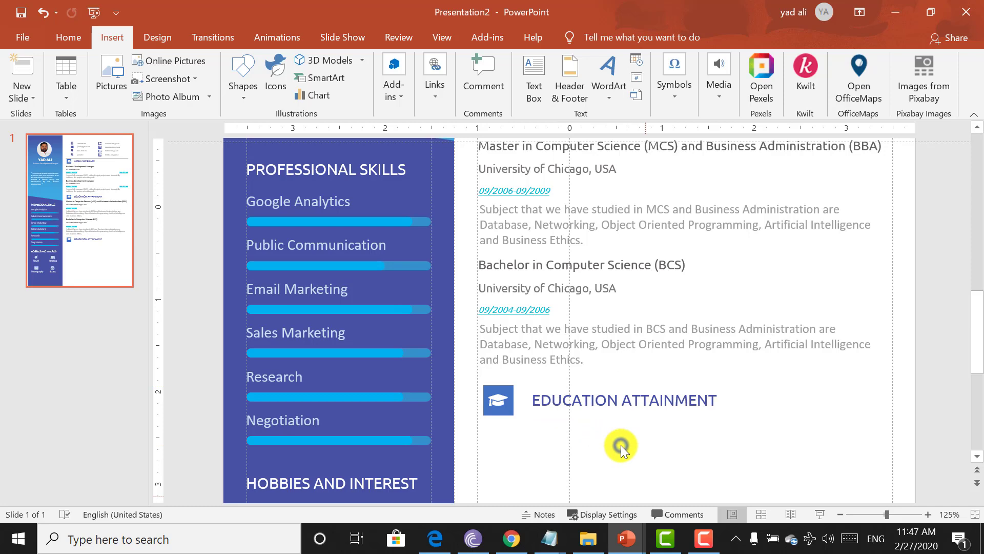
- Retitle the copied heading to HONOR AND AWARDS
{"action": "left_click", "coordinate": [622, 400]}
{"action": "left_click_drag", "start_coordinate": [714, 397], "coordinate": [564, 402]}
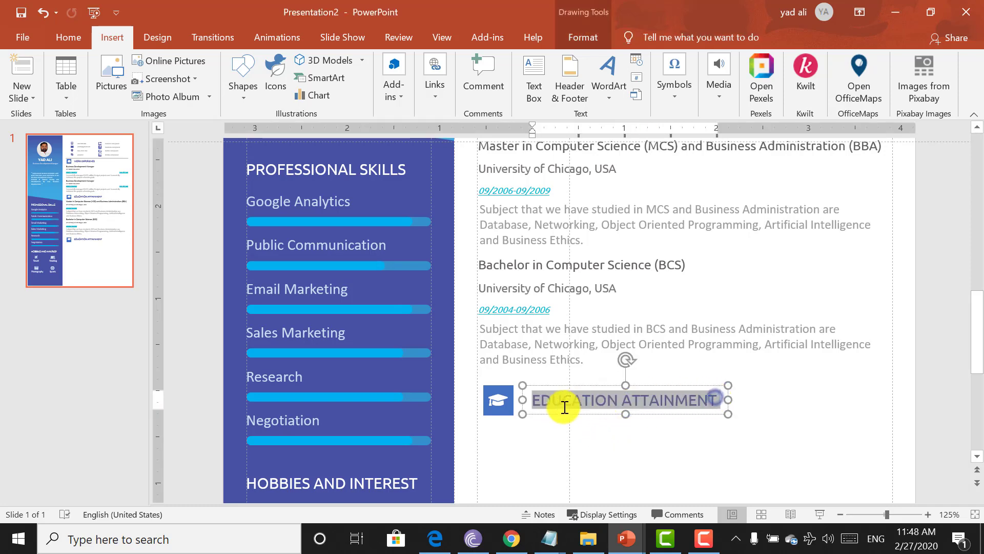
{"action": "type", "text": "HONE"}
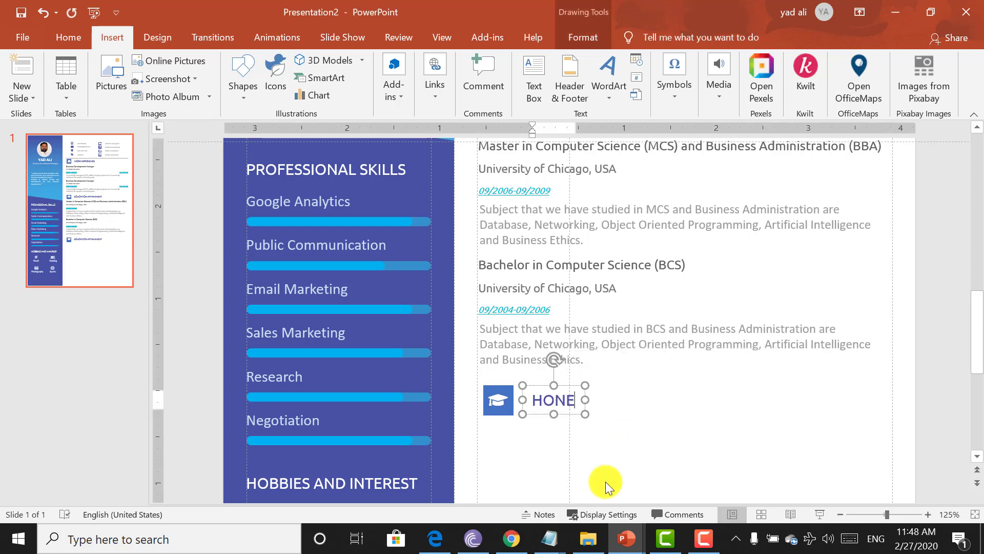
{"action": "key", "text": "BackSpace"}
{"action": "type", "text": "OR AND AW"}
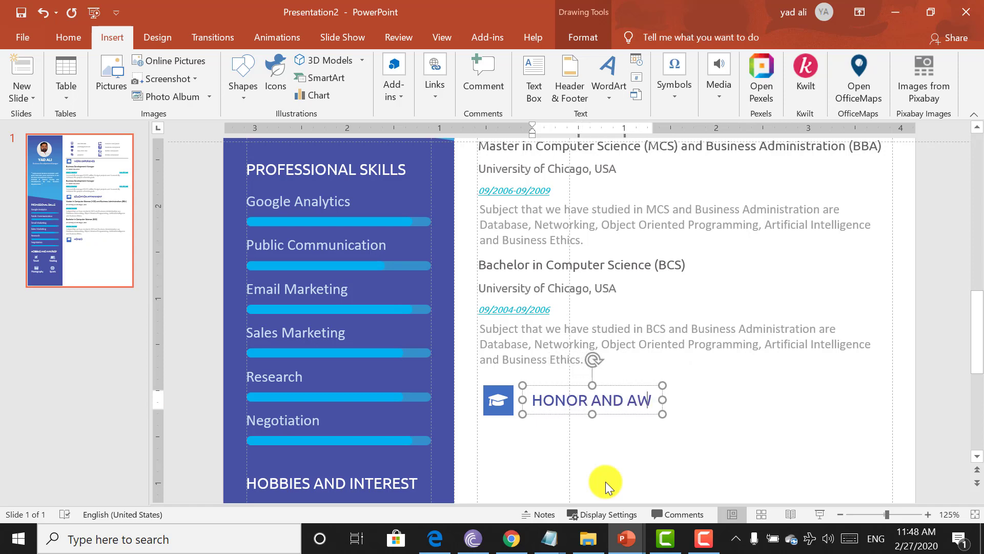
{"action": "type", "text": "ARDS"}
{"action": "left_click", "coordinate": [664, 431]}
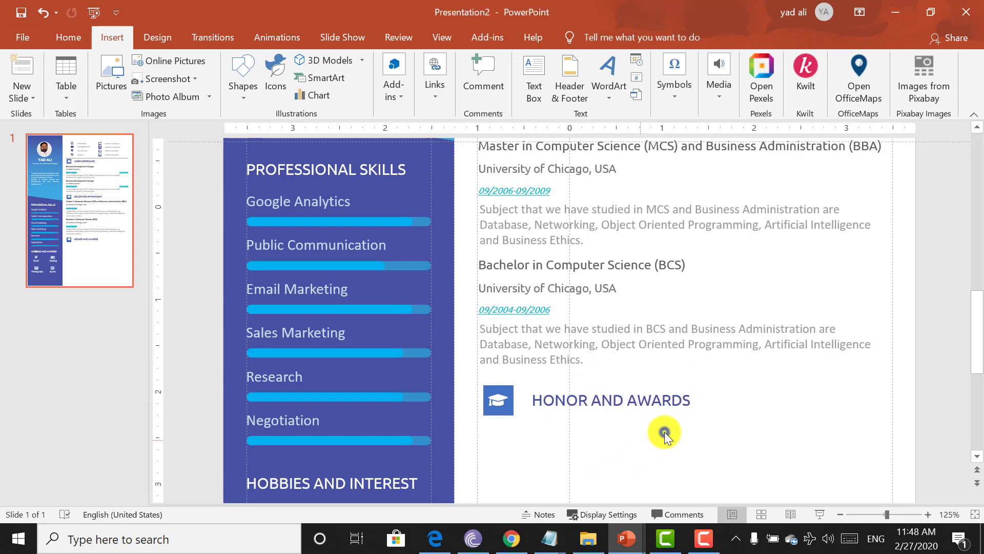
{"action": "left_click", "coordinate": [499, 398]}
- Replace the graduation cap glyph with an award ribbon symbol
{"action": "double_click", "coordinate": [500, 397]}
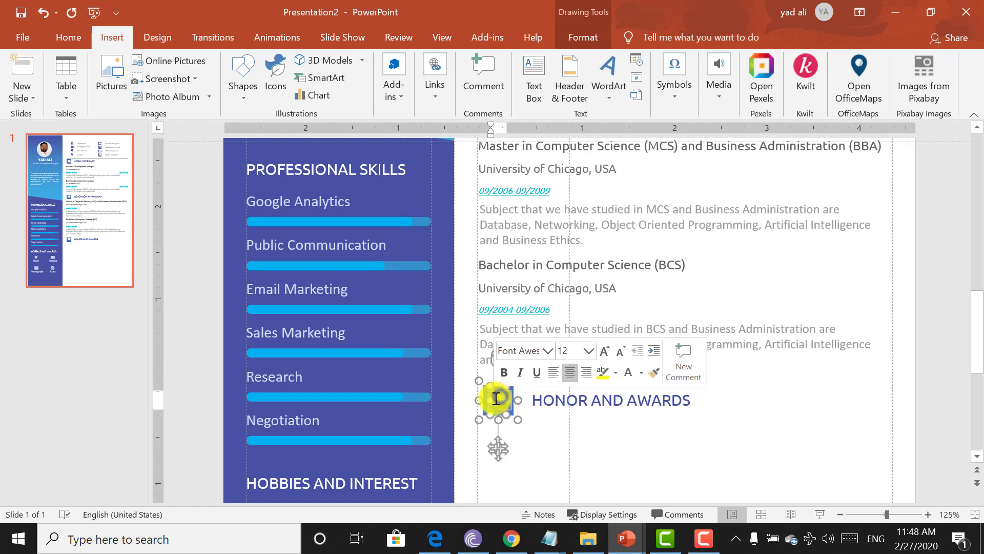
{"action": "left_click", "coordinate": [672, 94]}
{"action": "left_click", "coordinate": [715, 146]}
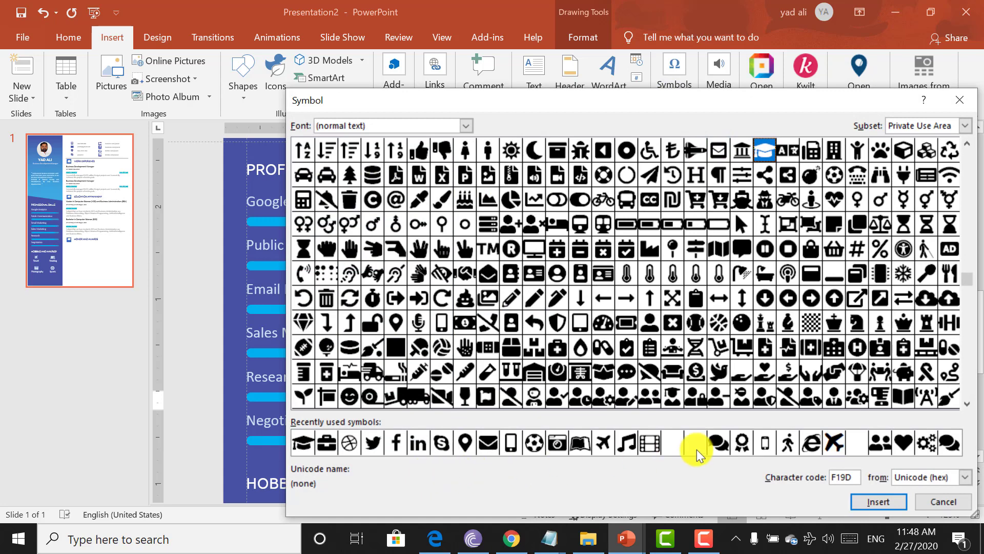
{"action": "left_click", "coordinate": [741, 442]}
{"action": "left_click", "coordinate": [877, 501]}
{"action": "left_click", "coordinate": [930, 502]}
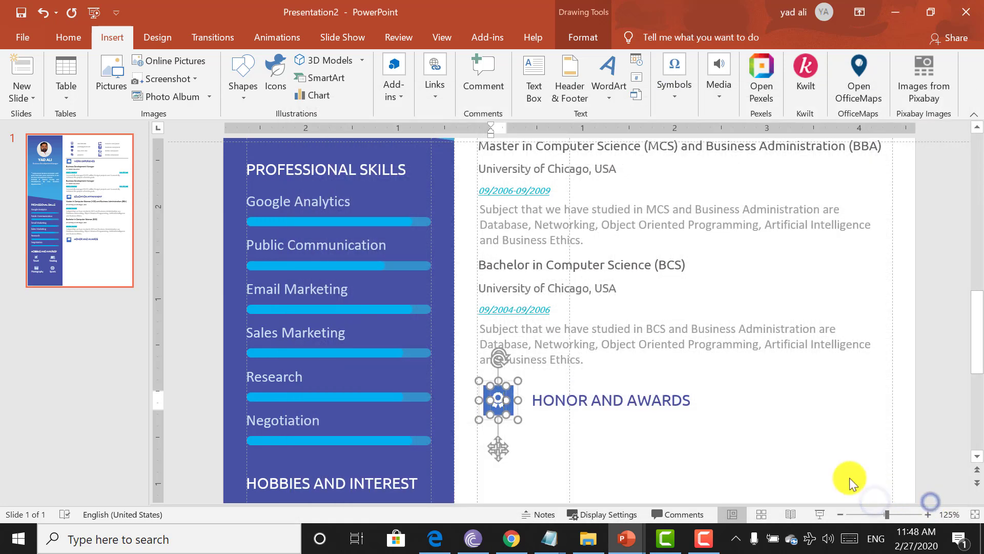
{"action": "scroll", "coordinate": [638, 418], "scroll_direction": "down", "scroll_amount": 2}
{"action": "left_click", "coordinate": [631, 412]}
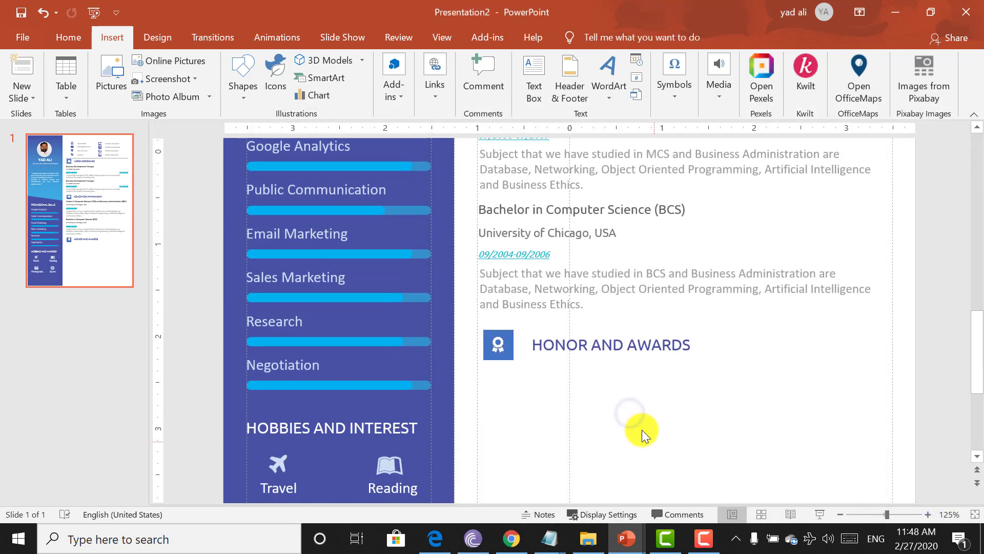
- Paste the two dated award lines (2017-2018, 2018-2019) under HONOR AND AWARDS
{"action": "key", "text": "ctrl+v"}
{"action": "scroll", "coordinate": [637, 431], "scroll_direction": "down", "scroll_amount": 3}
{"action": "scroll", "coordinate": [637, 430], "scroll_direction": "down", "scroll_amount": 3}
{"action": "left_click_drag", "start_coordinate": [654, 323], "coordinate": [658, 212]}
{"action": "left_click", "coordinate": [647, 331]}
{"action": "scroll", "coordinate": [647, 331], "scroll_direction": "up", "scroll_amount": 1}
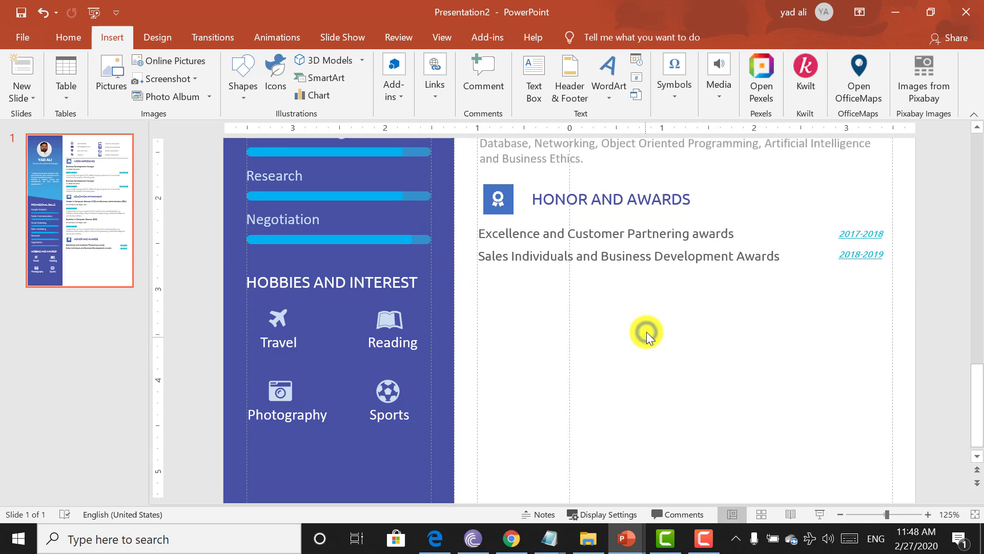
{"action": "scroll", "coordinate": [647, 331], "scroll_direction": "up", "scroll_amount": 2}
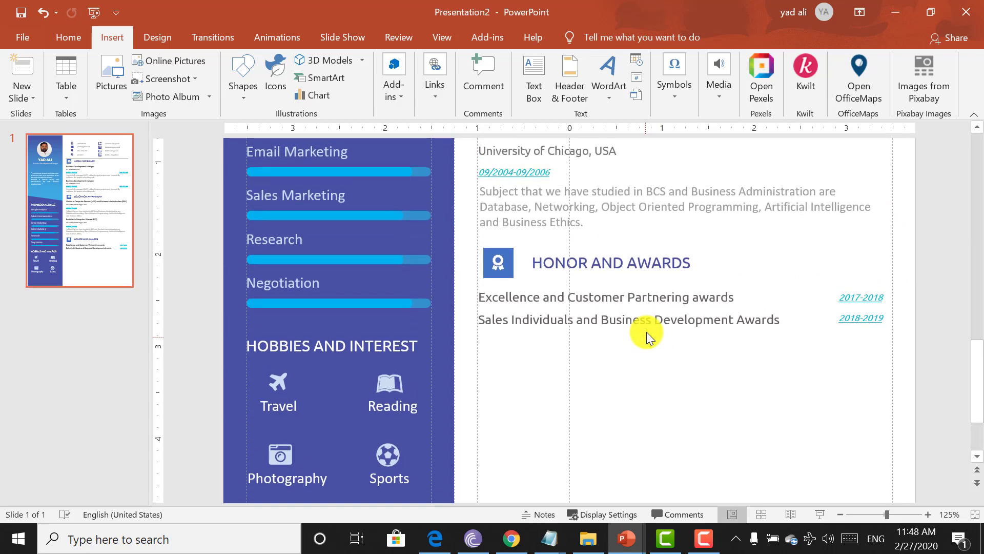
{"action": "scroll", "coordinate": [647, 331], "scroll_direction": "down", "scroll_amount": 1}
{"action": "scroll", "coordinate": [647, 331], "scroll_direction": "up", "scroll_amount": 1}
- Copy the award icon and HONOR AND AWARDS heading below the award lines
{"action": "left_click", "coordinate": [613, 260]}
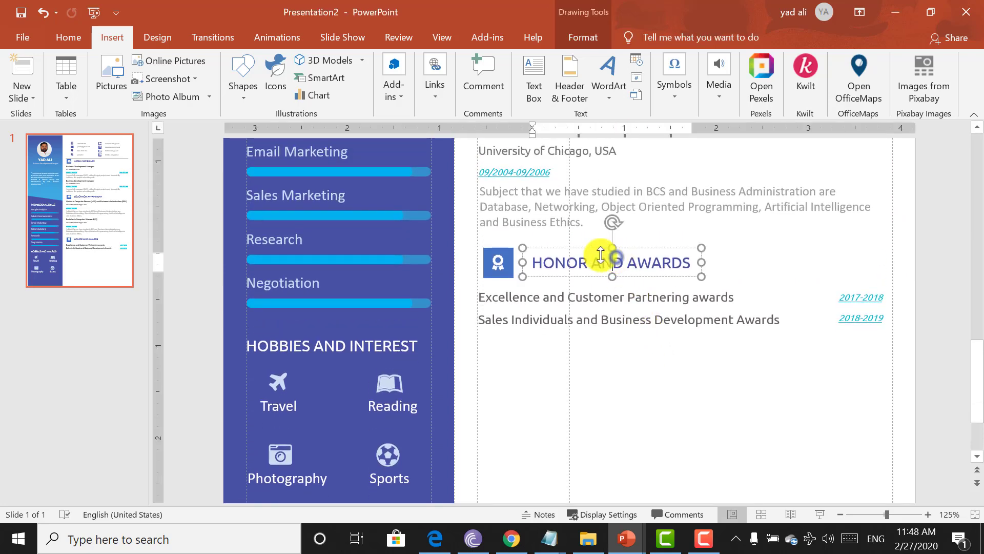
{"action": "key", "text": "Escape"}
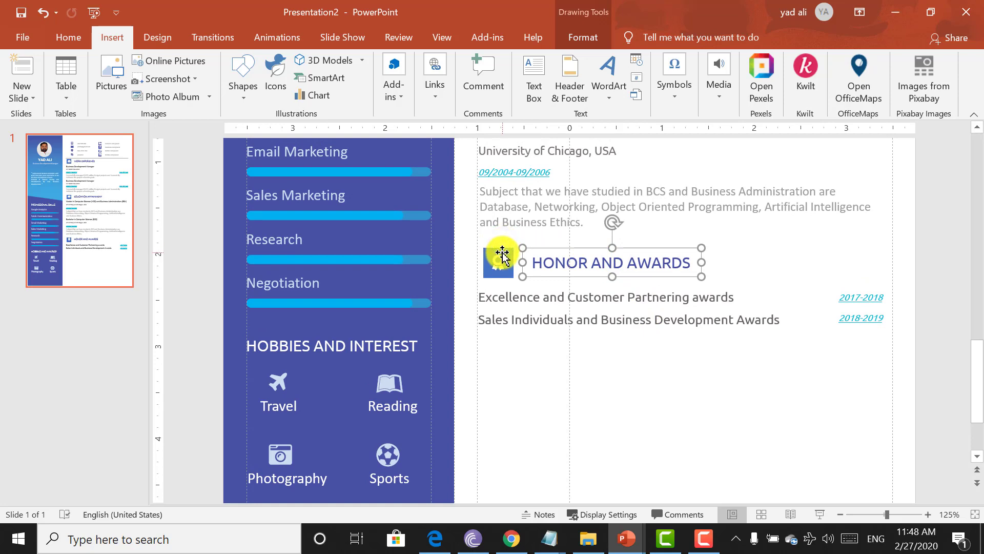
{"action": "left_click", "coordinate": [500, 259]}
{"action": "left_click", "coordinate": [592, 250], "text": "shift"}
{"action": "left_click_drag", "start_coordinate": [592, 251], "coordinate": [602, 354]}
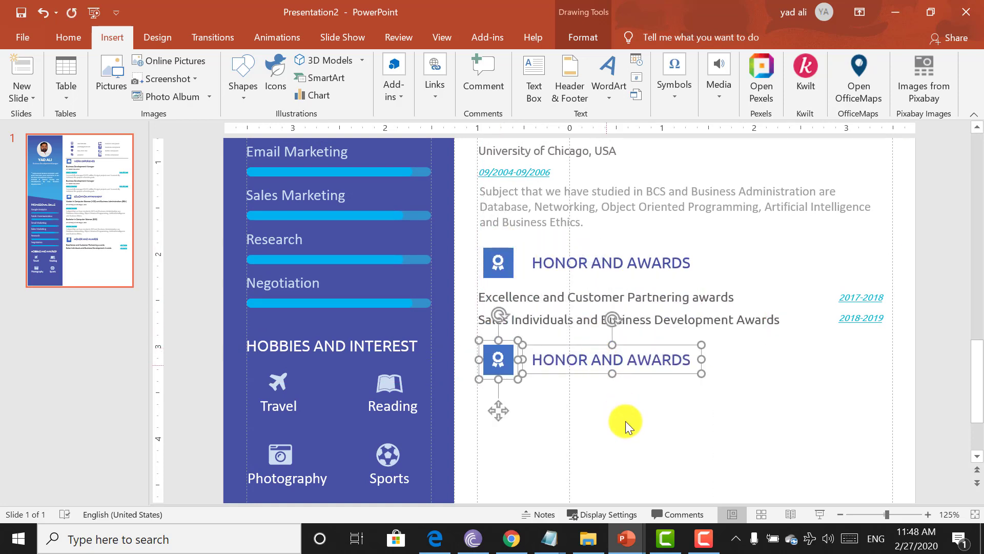
- Retitle the copy LANGUAGE PROFICIENCY and paste the English text line beneath
{"action": "left_click", "coordinate": [613, 359]}
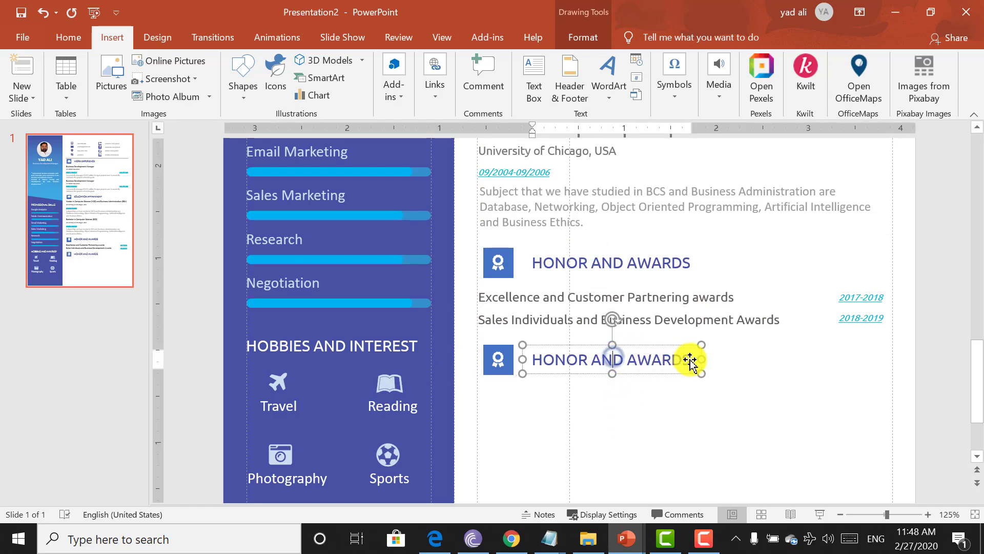
{"action": "left_click_drag", "start_coordinate": [687, 360], "coordinate": [525, 360]}
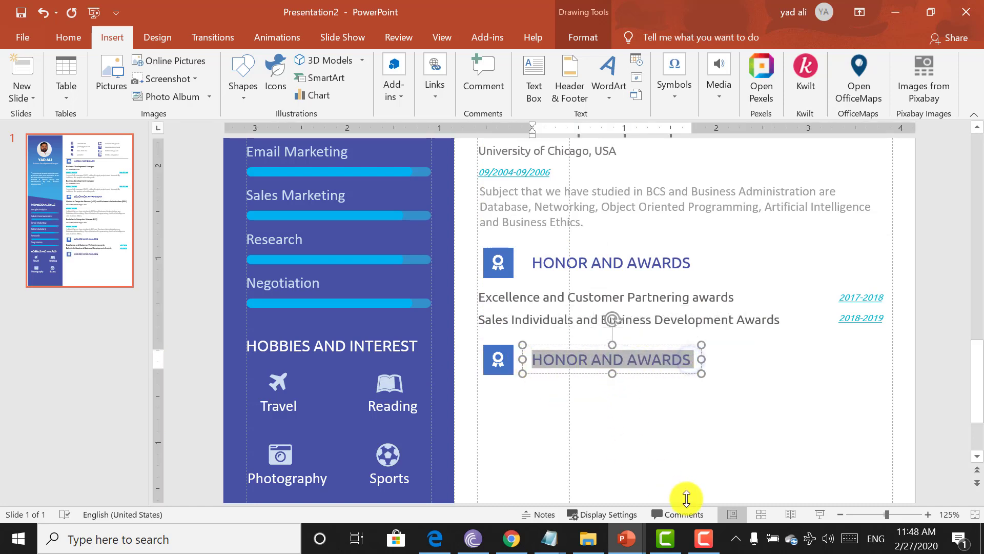
{"action": "type", "text": "LAN"}
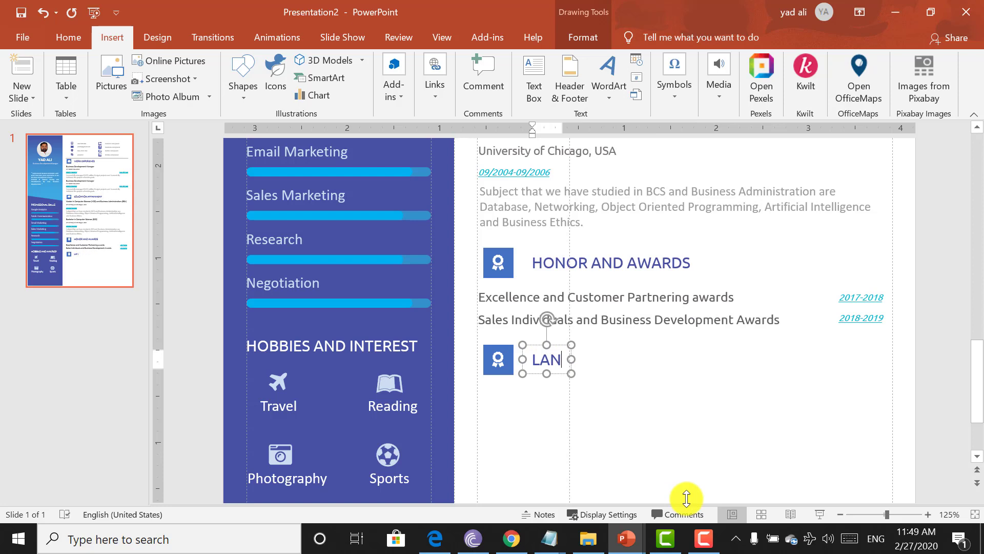
{"action": "type", "text": "GUAT"}
{"action": "type", "text": "E"}
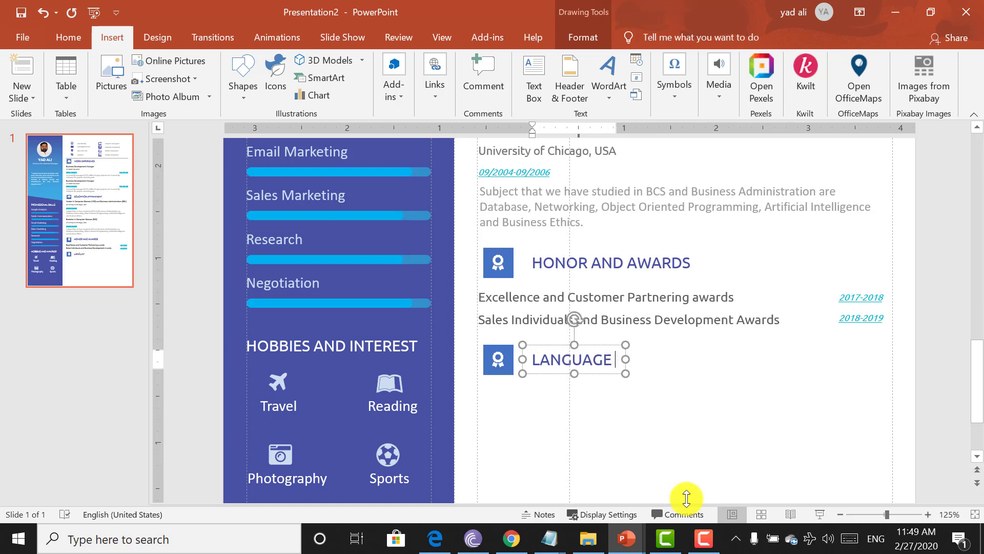
{"action": "type", "text": " PROFI"}
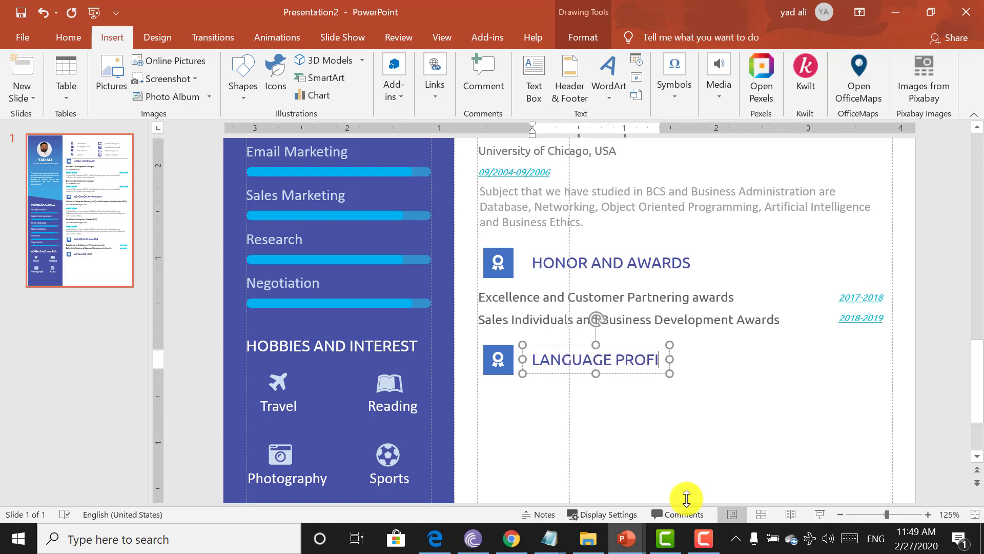
{"action": "type", "text": "CIENCY"}
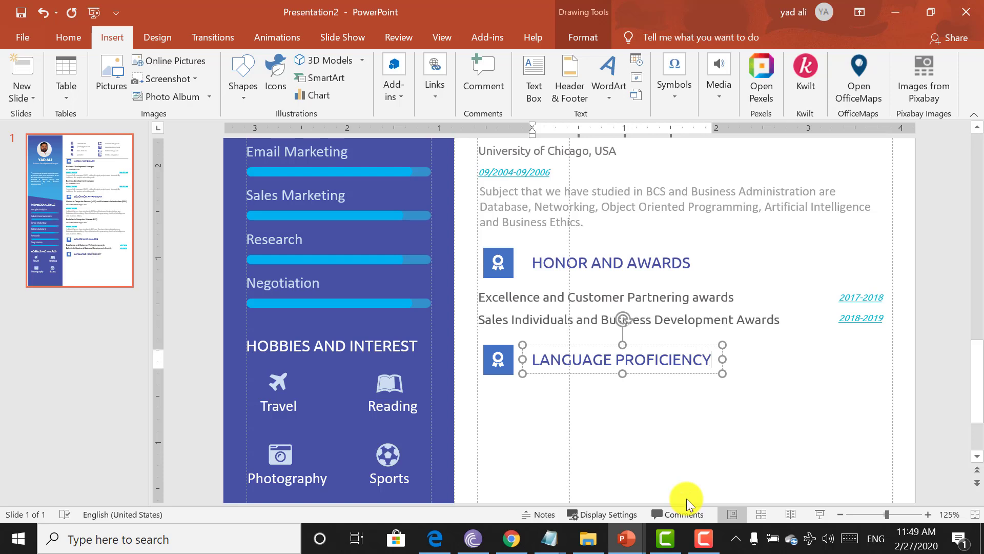
{"action": "left_click", "coordinate": [639, 436]}
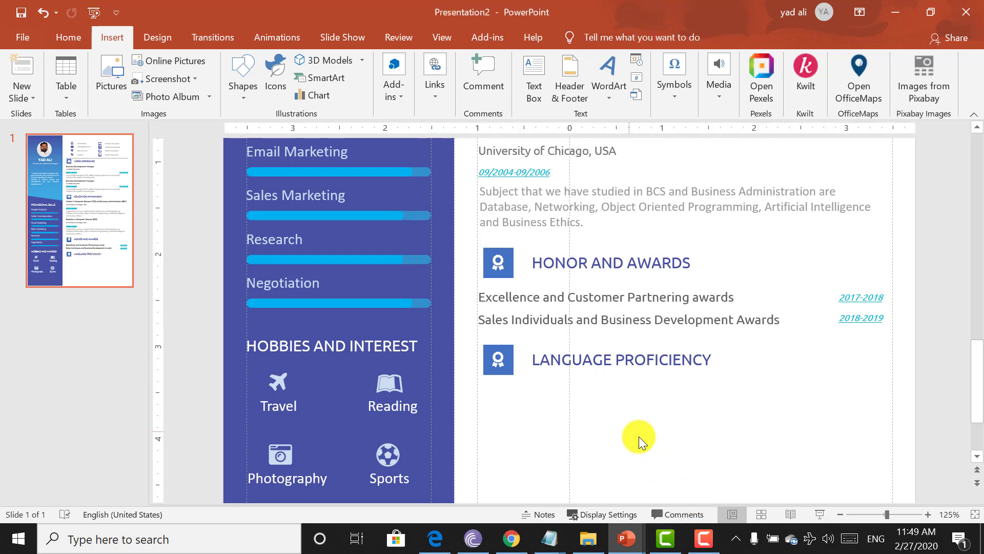
{"action": "scroll", "coordinate": [638, 436], "scroll_direction": "down", "scroll_amount": 1}
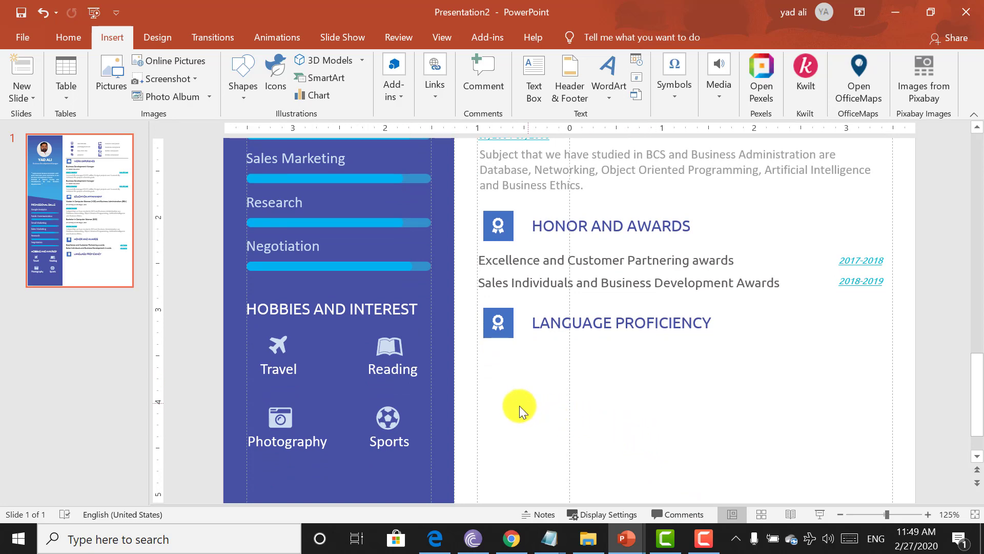
{"action": "key", "text": "ctrl+v"}
- Draw a small oval beside English and size it to 0.16 x 0.16 inches
{"action": "left_click_drag", "start_coordinate": [516, 452], "coordinate": [518, 354]}
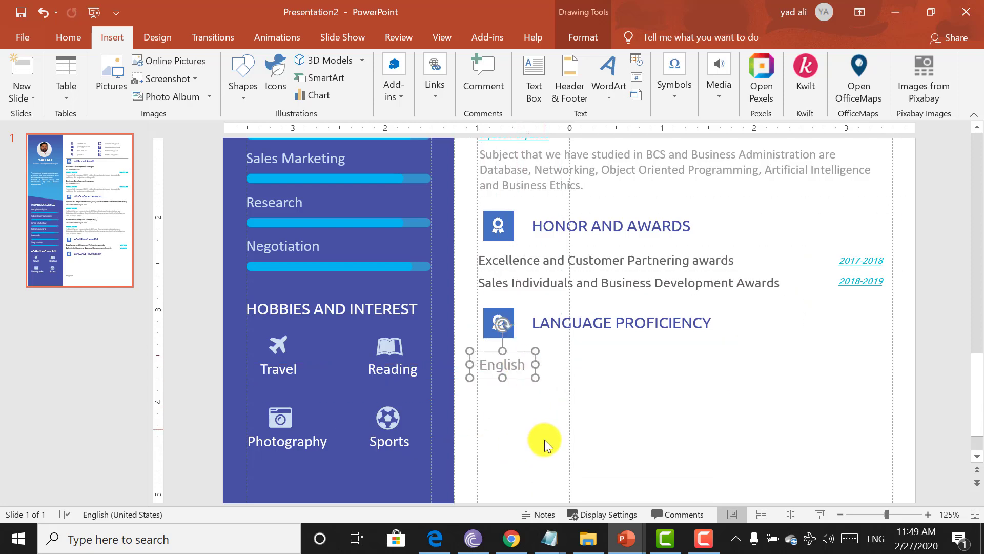
{"action": "key", "text": "ctrl+z"}
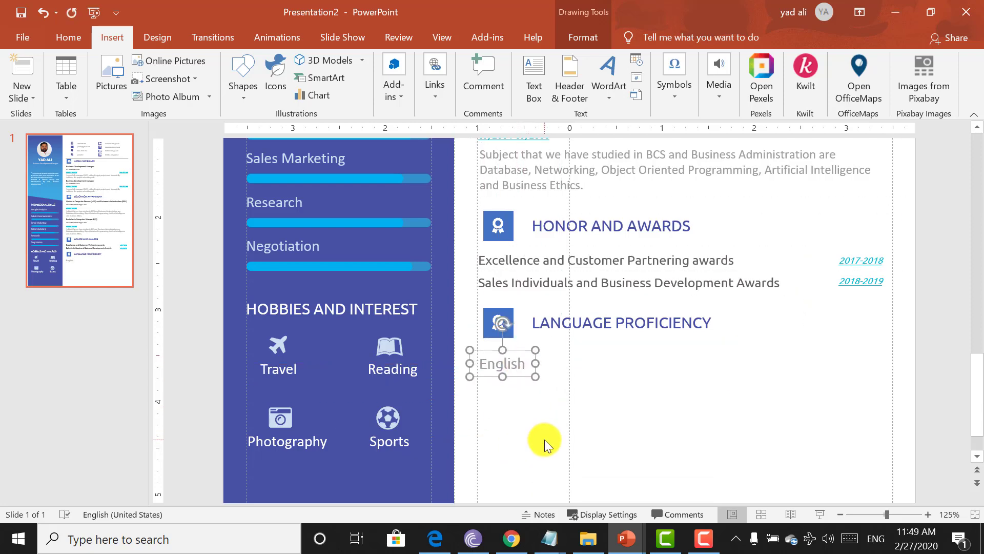
{"action": "left_click", "coordinate": [544, 438]}
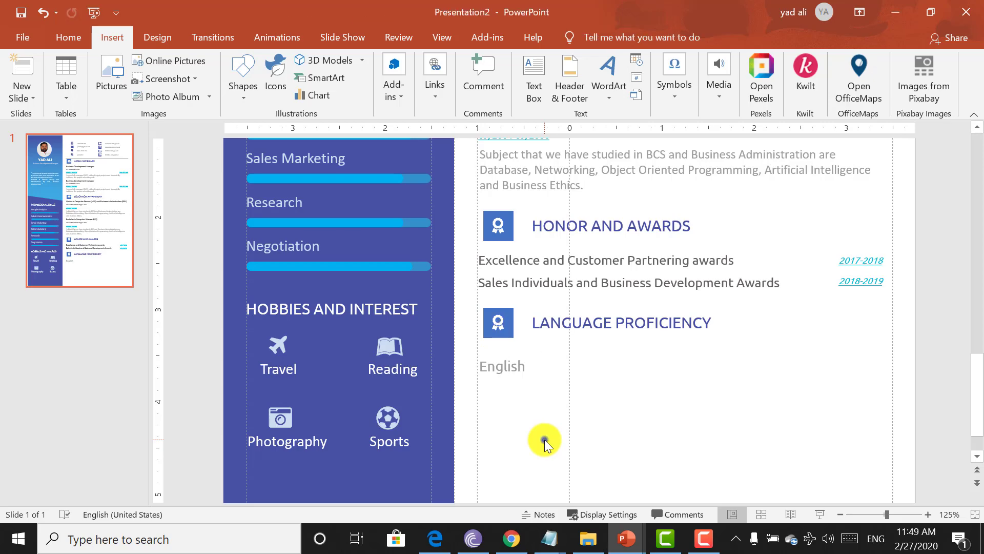
{"action": "left_click", "coordinate": [245, 100]}
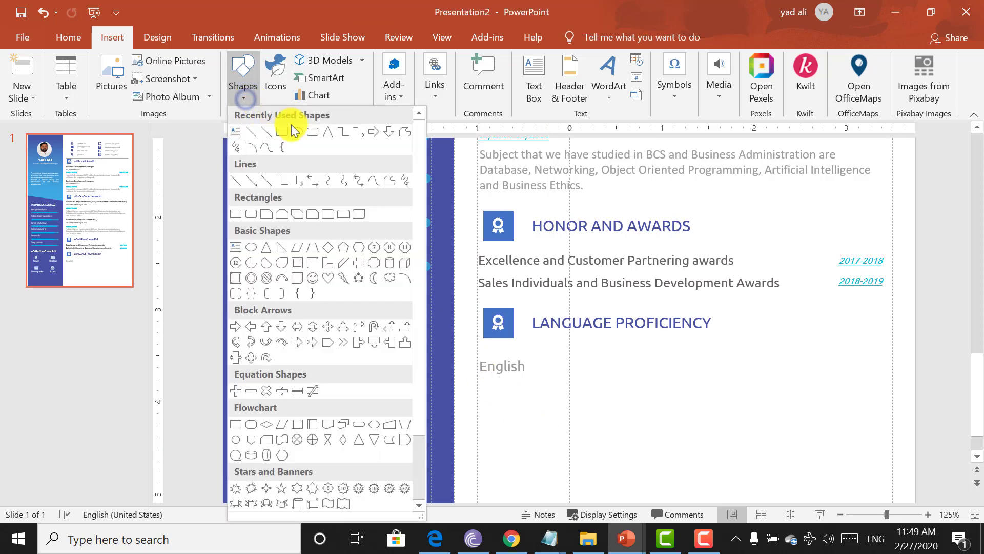
{"action": "left_click", "coordinate": [301, 133]}
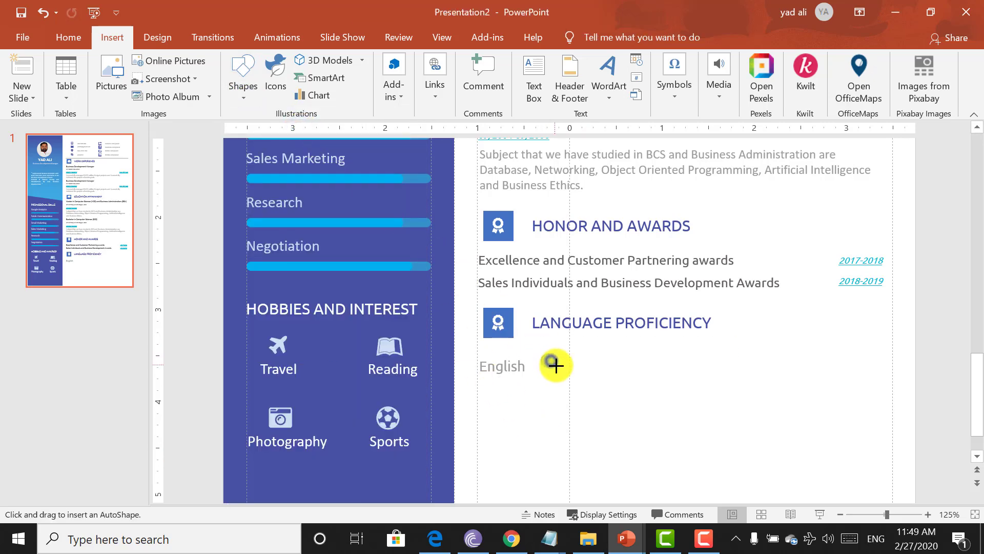
{"action": "left_click_drag", "start_coordinate": [555, 365], "coordinate": [555, 367]}
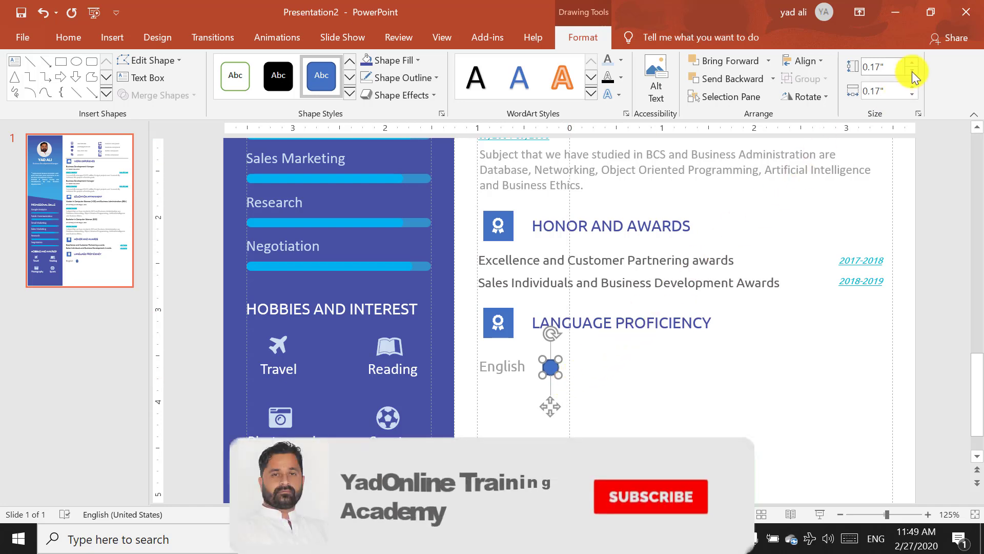
{"action": "left_click", "coordinate": [911, 70]}
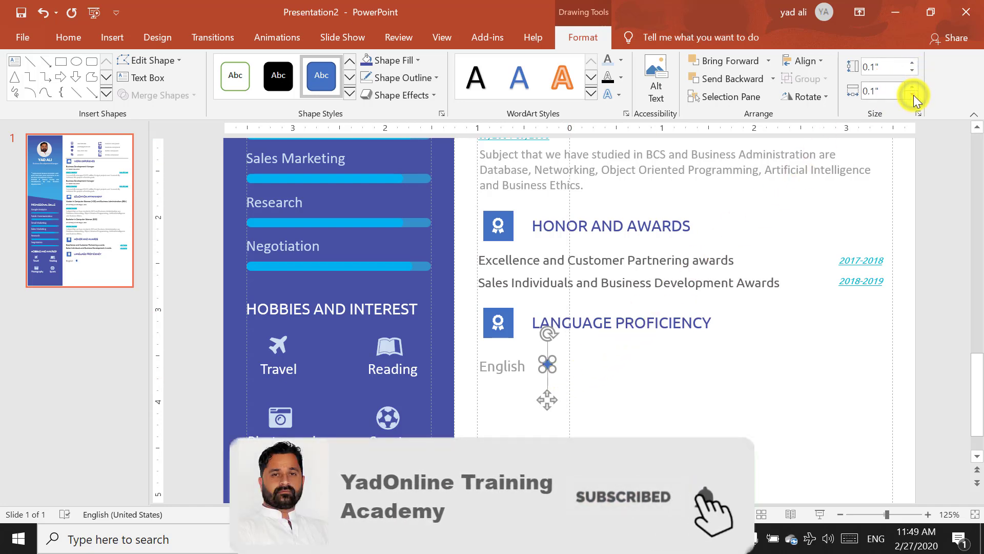
{"action": "left_click", "coordinate": [913, 95]}
{"action": "left_click", "coordinate": [887, 67]}
{"action": "type", "text": "."}
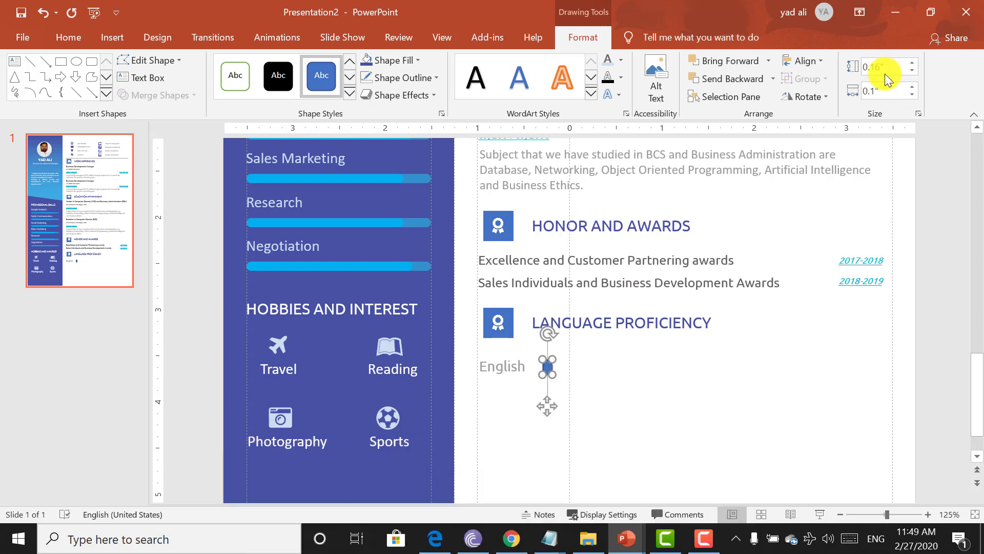
{"action": "type", "text": ".16"}
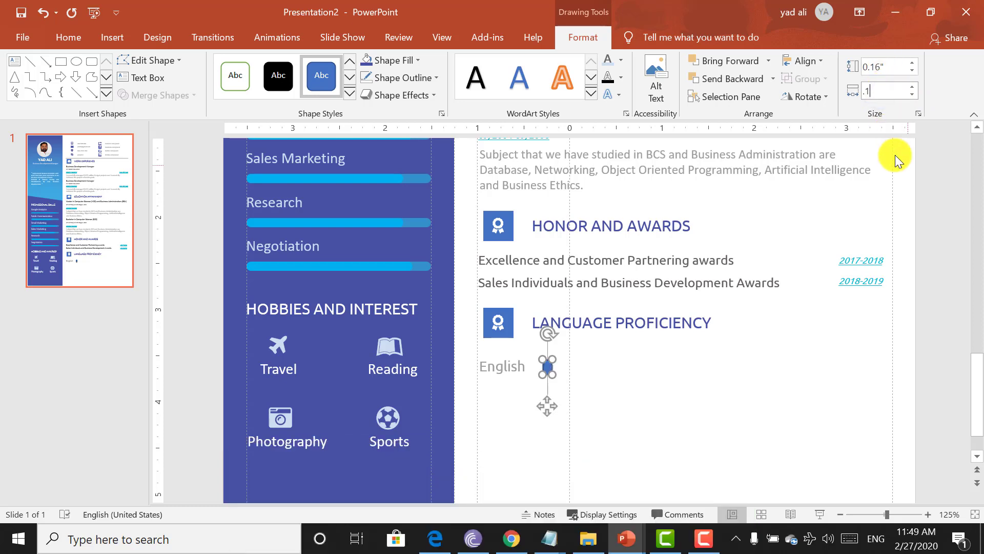
{"action": "key", "text": "Return"}
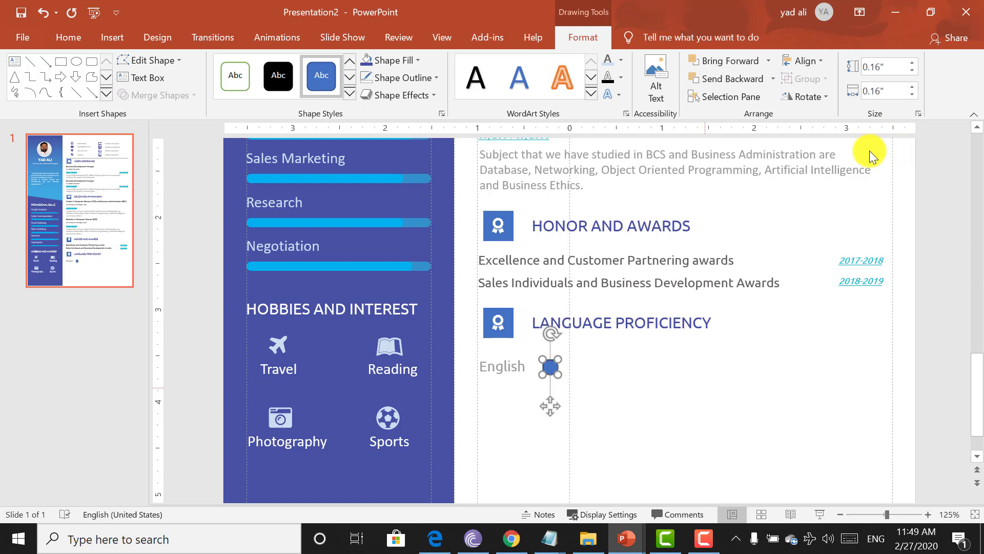
- Remove the dot's outline and fill it with the blue used earlier
{"action": "left_click", "coordinate": [436, 78]}
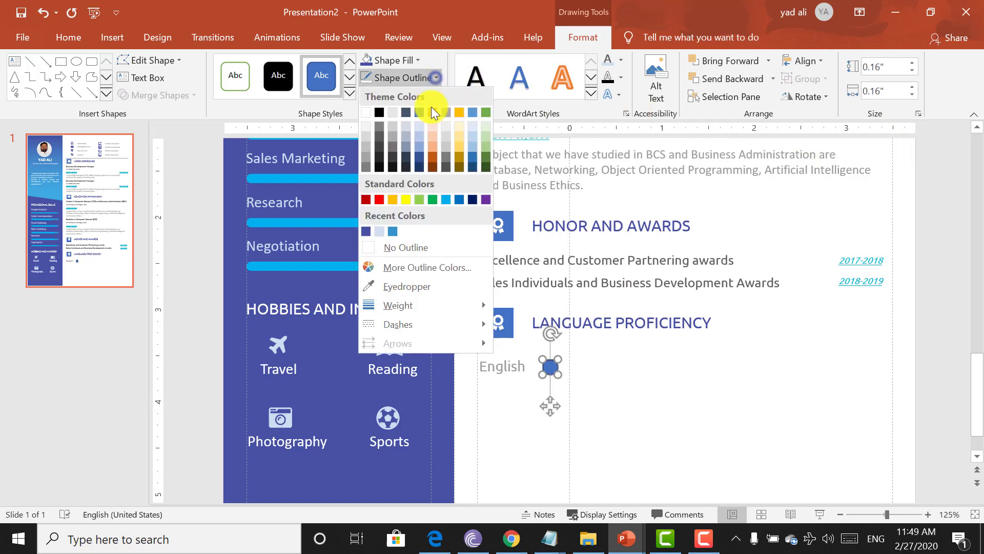
{"action": "left_click", "coordinate": [411, 246]}
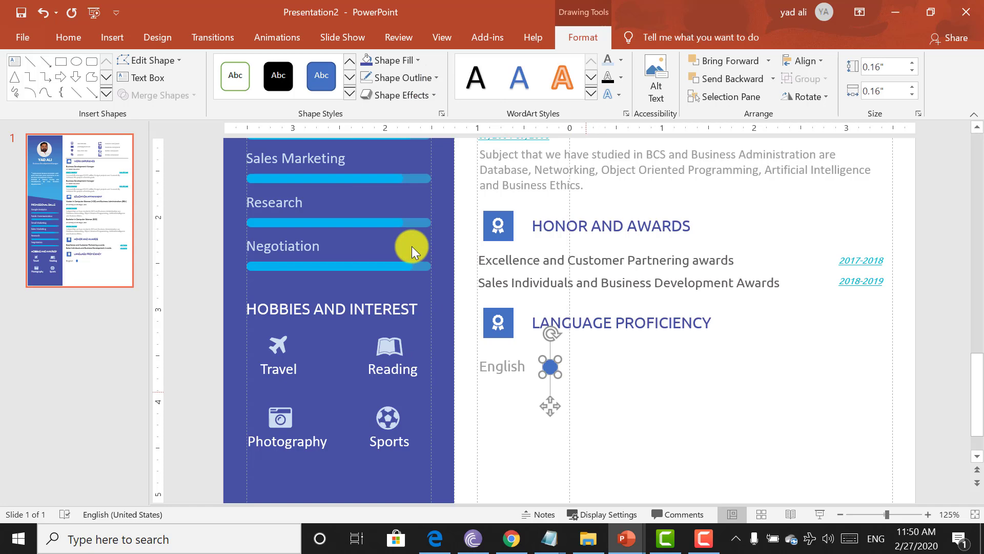
{"action": "left_click", "coordinate": [418, 60]}
{"action": "left_click", "coordinate": [392, 213]}
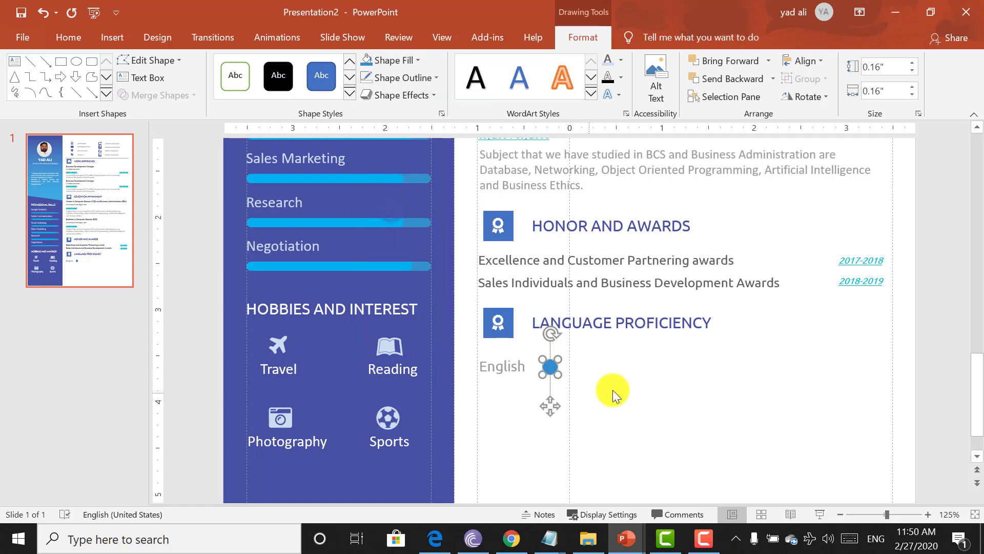
{"action": "scroll", "coordinate": [618, 395], "scroll_direction": "up", "scroll_amount": 3}
{"action": "scroll", "coordinate": [620, 390], "scroll_direction": "down", "scroll_amount": 1}
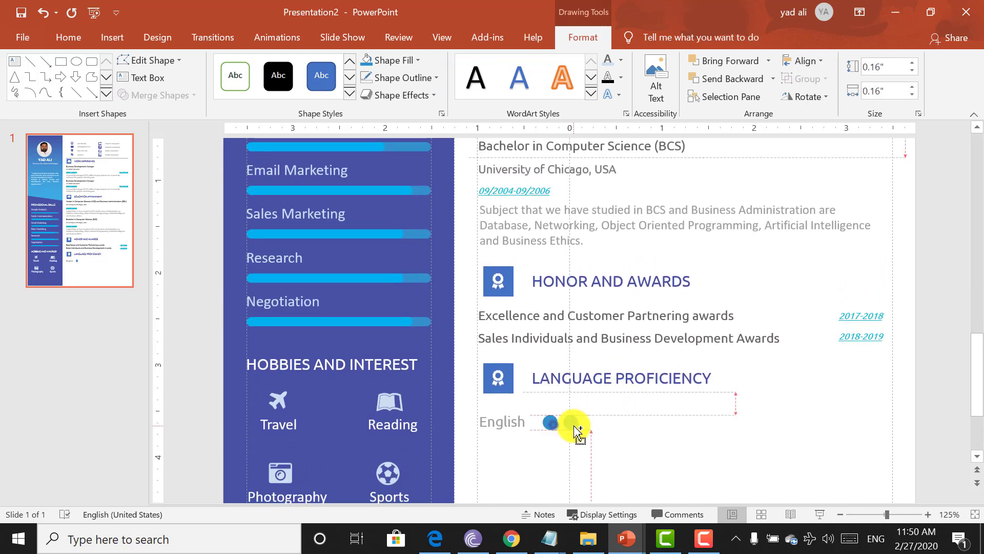
- Copy the dot into a row of five evenly aligned dots beside English
{"action": "left_click_drag", "start_coordinate": [553, 425], "coordinate": [616, 423]}
{"action": "mouse_move", "coordinate": [616, 423]}
{"action": "left_mouse_down"}
{"action": "mouse_move", "coordinate": [641, 431]}
{"action": "mouse_move", "coordinate": [522, 455]}
{"action": "left_mouse_up"}
{"action": "left_click", "coordinate": [814, 60]}
{"action": "left_click", "coordinate": [839, 198]}
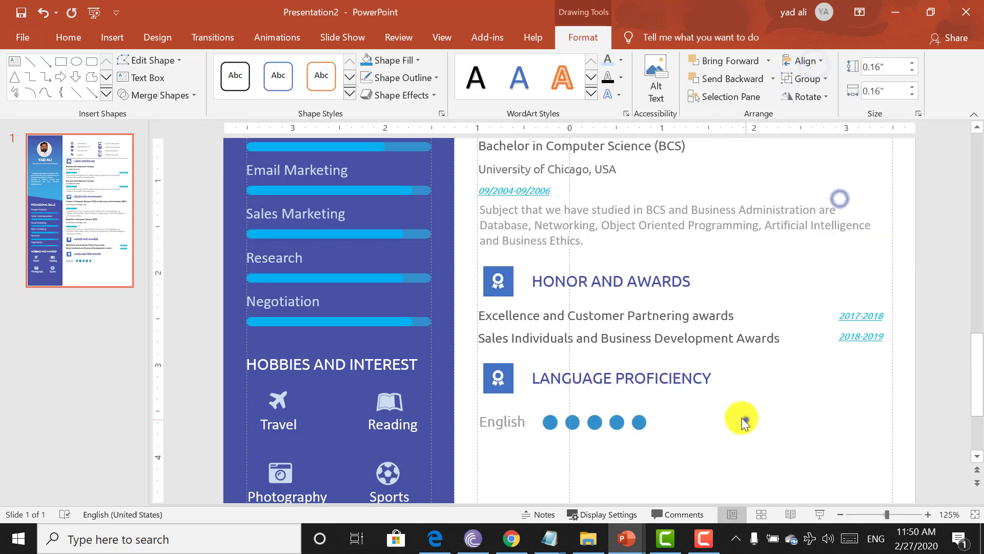
- Duplicate the English row and relabel the copy French
{"action": "left_click_drag", "start_coordinate": [746, 418], "coordinate": [468, 457]}
{"action": "left_click_drag", "start_coordinate": [502, 421], "coordinate": [738, 428]}
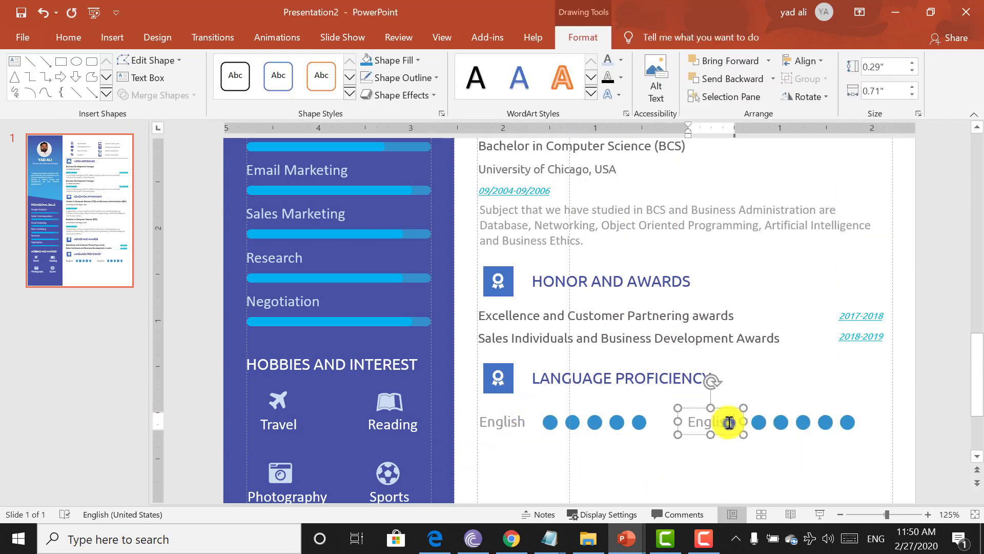
{"action": "double_click", "coordinate": [722, 421]}
{"action": "key", "text": "Delete"}
{"action": "type", "text": "French"}
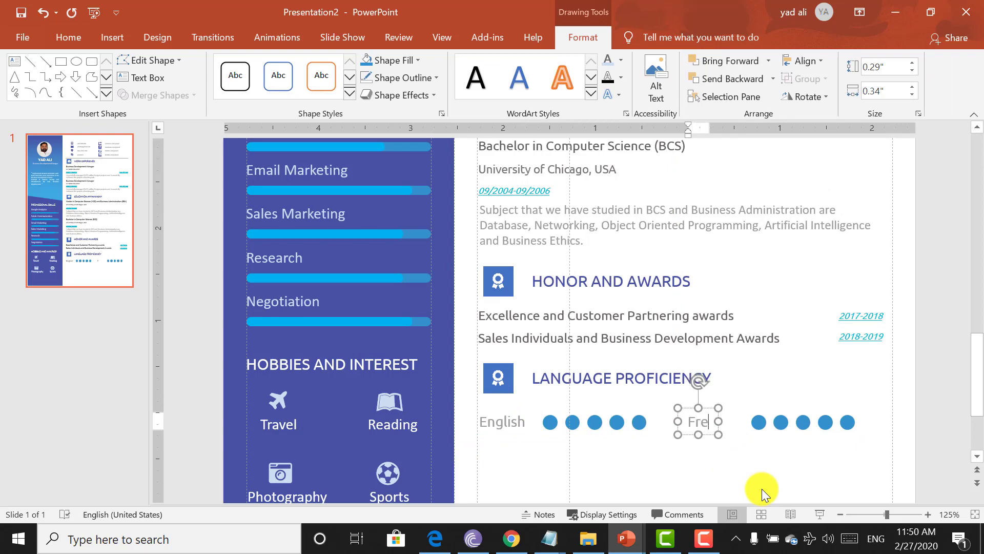
{"action": "left_click", "coordinate": [715, 456]}
- Add another copy of the row labelled Spanish
{"action": "scroll", "coordinate": [716, 456], "scroll_direction": "down", "scroll_amount": 3}
{"action": "mouse_move", "coordinate": [652, 393]}
{"action": "left_mouse_down"}
{"action": "mouse_move", "coordinate": [471, 320]}
{"action": "mouse_move", "coordinate": [501, 398]}
{"action": "left_mouse_up"}
{"action": "left_click", "coordinate": [482, 344], "text": "shift"}
{"action": "left_click", "coordinate": [508, 404]}
{"action": "double_click", "coordinate": [509, 403]}
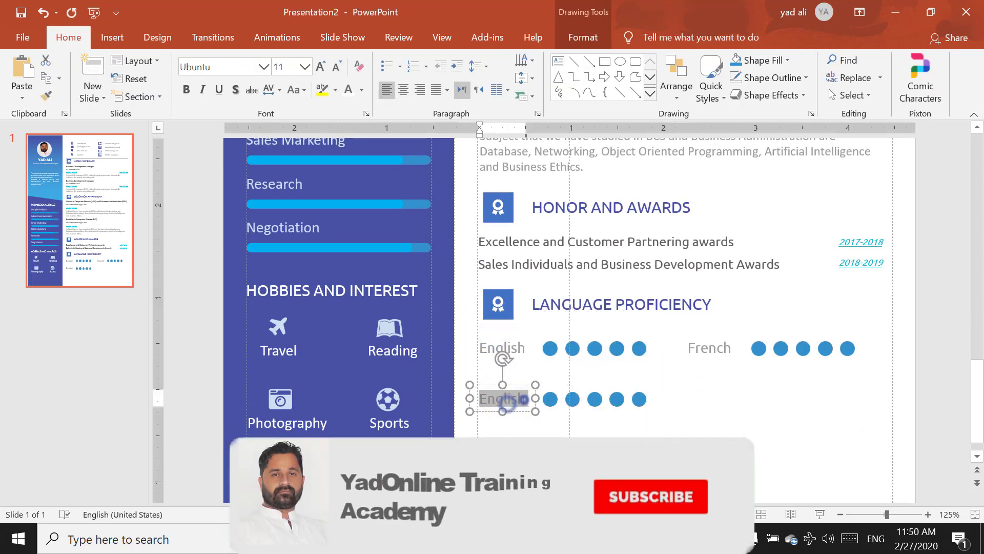
{"action": "type", "text": "Spanish"}
{"action": "left_click", "coordinate": [643, 415]}
- Recolour French's last dot and Spanish's last two dots a lighter blue
{"action": "left_click", "coordinate": [639, 399]}
{"action": "left_click", "coordinate": [616, 399], "text": "shift"}
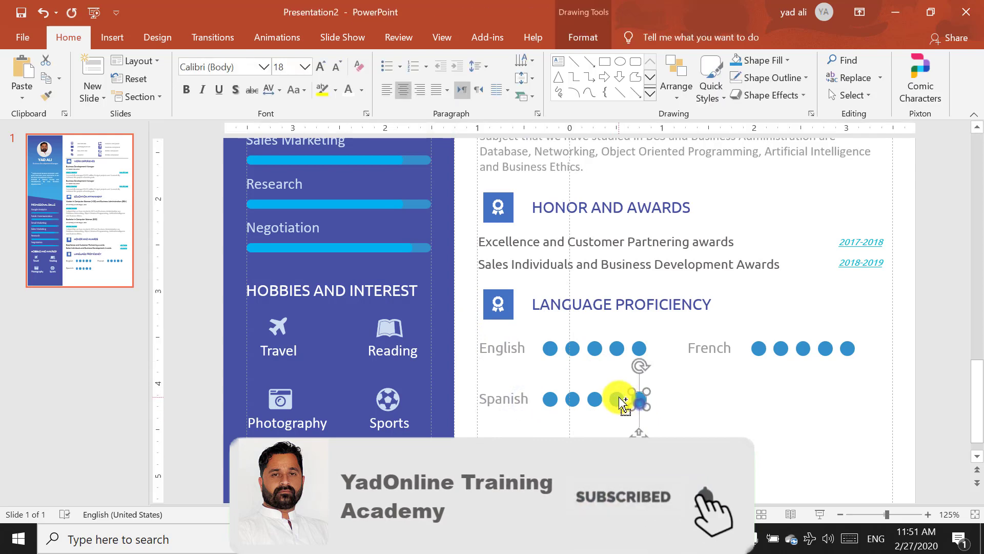
{"action": "left_click", "coordinate": [847, 348], "text": "shift"}
{"action": "left_click", "coordinate": [583, 37]}
{"action": "left_click", "coordinate": [393, 60]}
{"action": "left_click", "coordinate": [419, 249]}
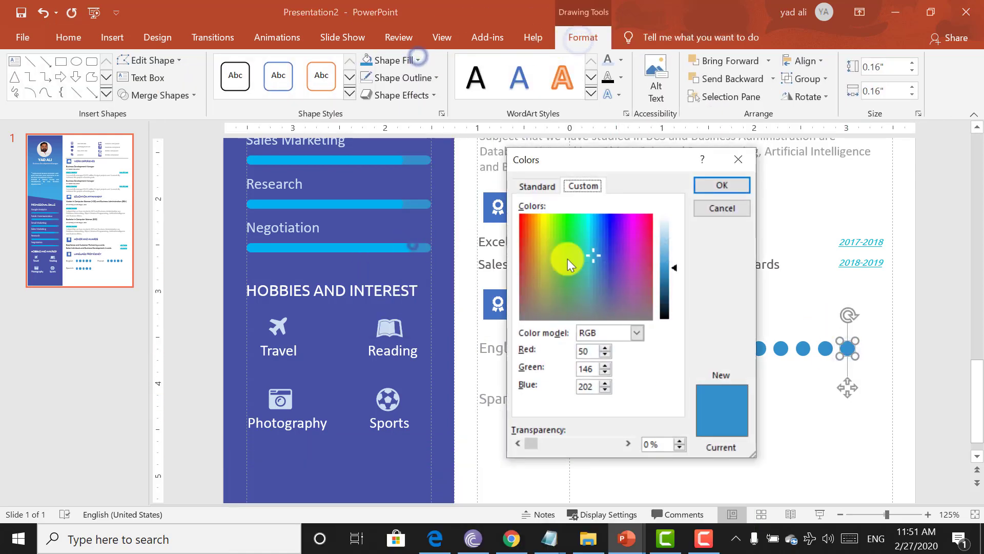
{"action": "left_click", "coordinate": [678, 248]}
{"action": "left_click", "coordinate": [722, 184]}
{"action": "left_click", "coordinate": [789, 419]}
{"action": "scroll", "coordinate": [712, 441], "scroll_direction": "down", "scroll_amount": 1}
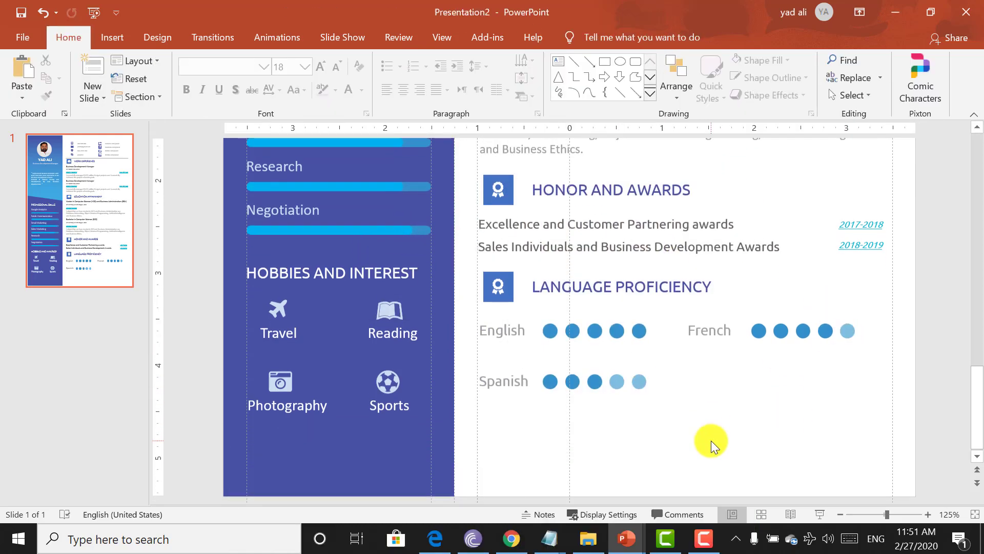
{"action": "scroll", "coordinate": [711, 441], "scroll_direction": "up", "scroll_amount": 1}
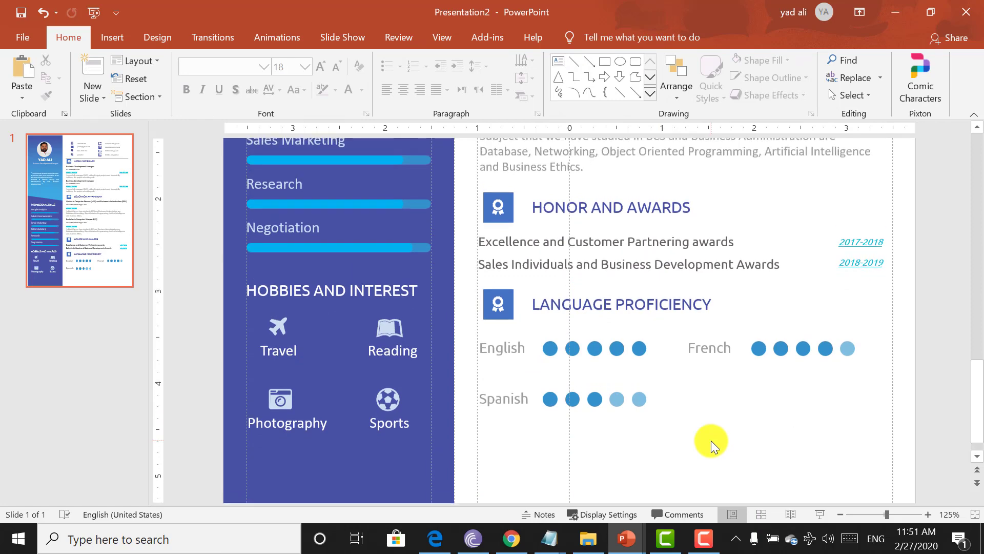
{"action": "scroll", "coordinate": [712, 440], "scroll_direction": "up", "scroll_amount": 3}
{"action": "scroll", "coordinate": [711, 441], "scroll_direction": "up", "scroll_amount": 2}
{"action": "scroll", "coordinate": [711, 441], "scroll_direction": "up", "scroll_amount": 3}
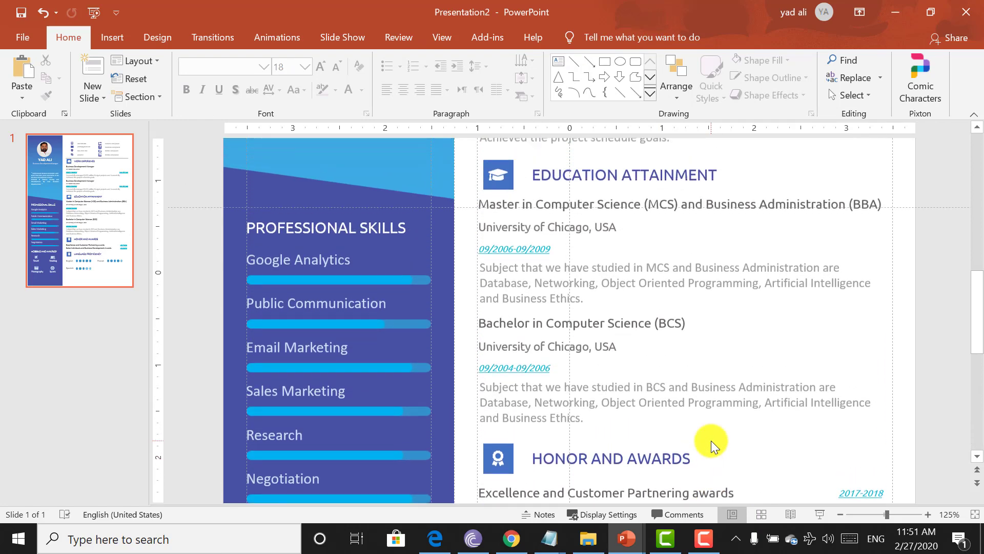
{"action": "scroll", "coordinate": [712, 441], "scroll_direction": "up", "scroll_amount": 3}
{"action": "scroll", "coordinate": [712, 440], "scroll_direction": "up", "scroll_amount": 4}
{"action": "scroll", "coordinate": [711, 441], "scroll_direction": "up", "scroll_amount": 3}
{"action": "scroll", "coordinate": [712, 440], "scroll_direction": "up", "scroll_amount": 2}
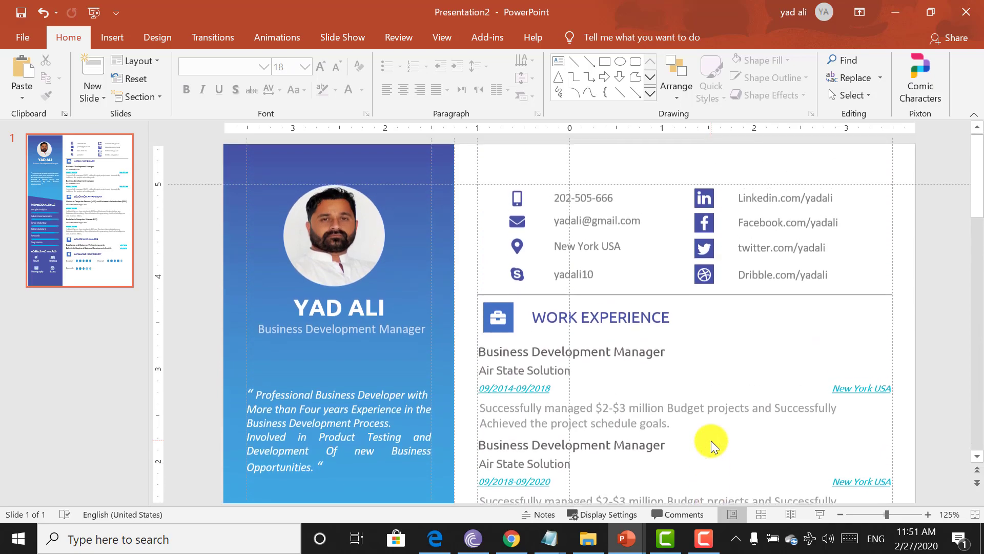
{"action": "scroll", "coordinate": [712, 441], "scroll_direction": "down", "scroll_amount": 5}
{"action": "scroll", "coordinate": [711, 441], "scroll_direction": "down", "scroll_amount": 5, "text": "ctrl"}
{"action": "scroll", "coordinate": [711, 442], "scroll_direction": "up", "scroll_amount": 2}
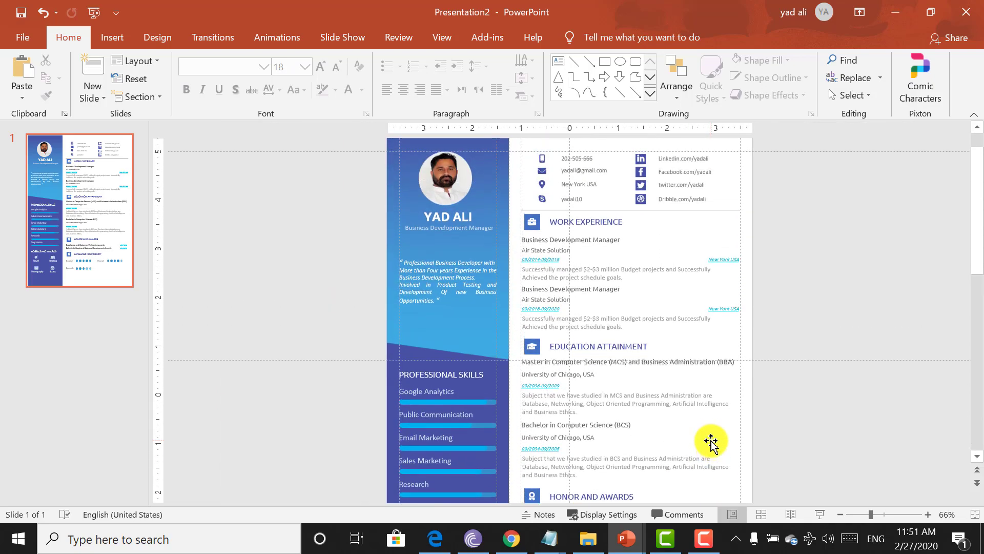